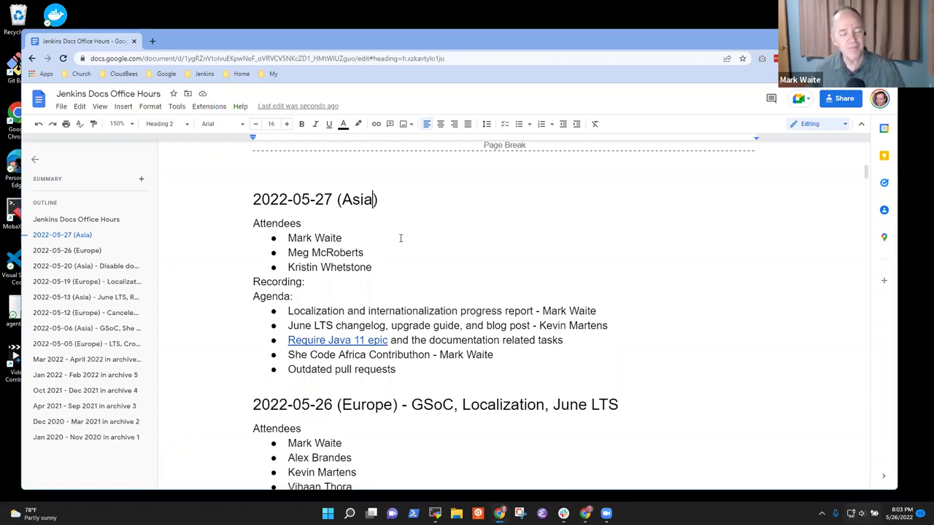
- Add the new attendee's name as a fourth bullet in the 2022-05-27 (Asia) attendee list
{"action": "key", "text": "Down"}
{"action": "key", "text": "Down"}
{"action": "key", "text": "Down"}
{"action": "key", "text": "Down"}
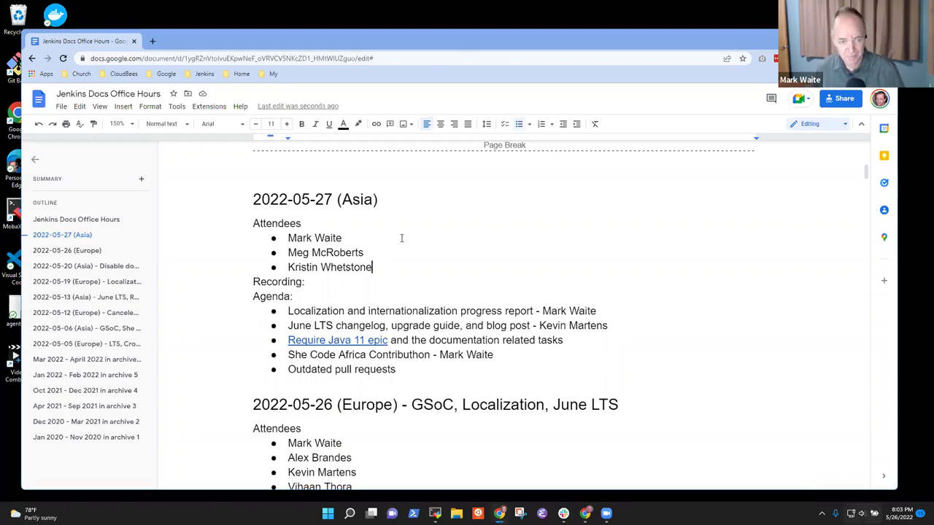
{"action": "key", "text": "Return"}
{"action": "type", "text": "Dheeraj S"}
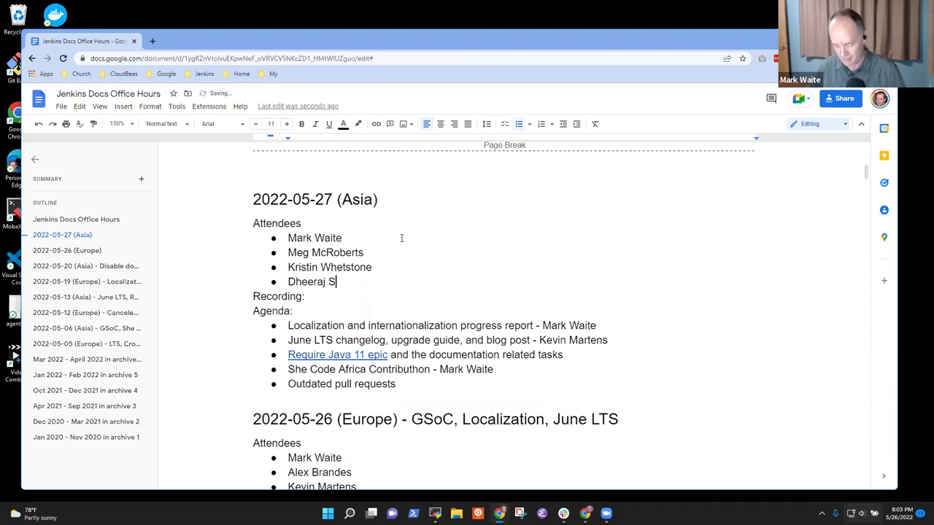
{"action": "type", "text": "ingh "}
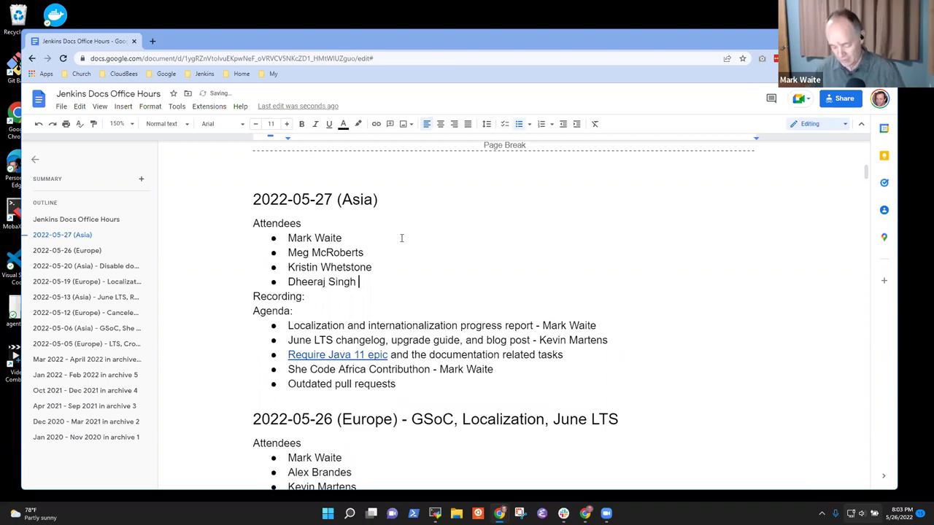
{"action": "type", "text": "Jodha"}
- Delete the ' - <presenter>' name from the end of the June LTS agenda item
{"action": "key", "text": "Down"}
{"action": "key", "text": "Down"}
{"action": "key", "text": "Down"}
{"action": "key", "text": "Home"}
{"action": "key", "text": "shift+End"}
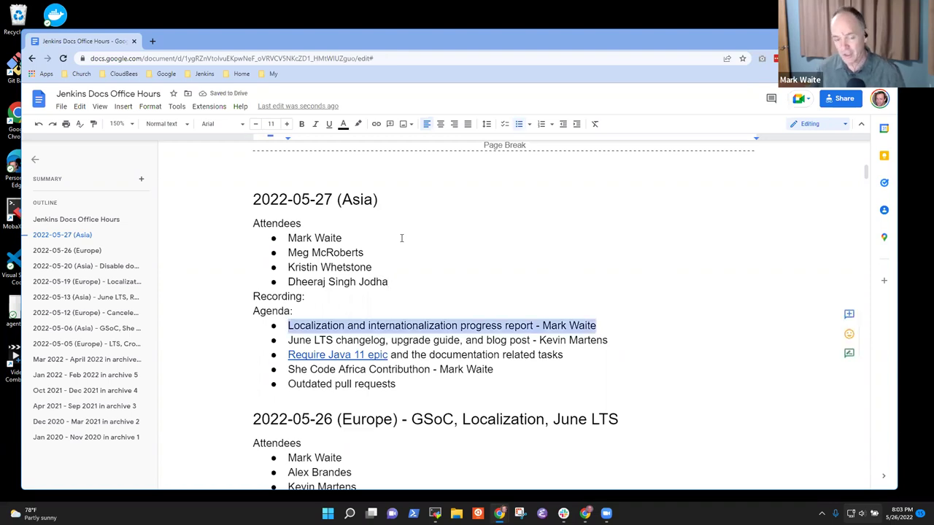
{"action": "key", "text": "Right"}
{"action": "key", "text": "shift+End"}
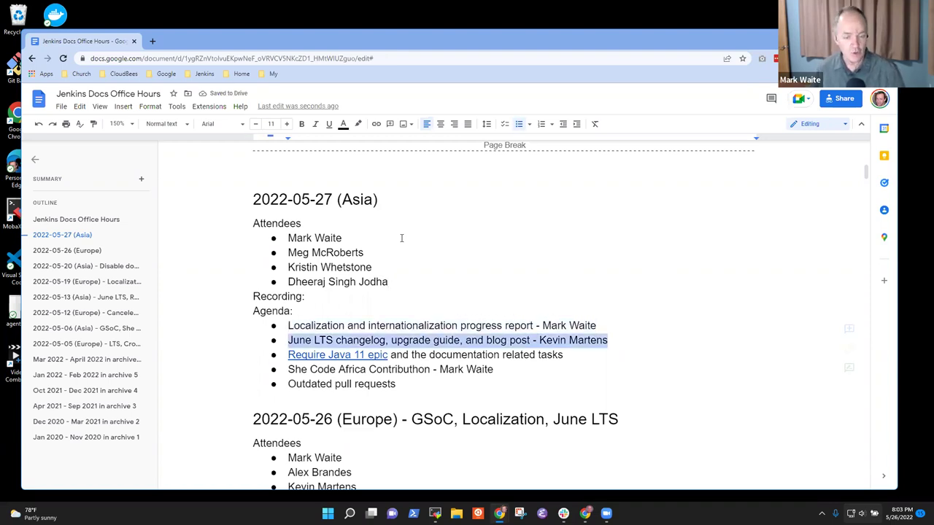
{"action": "key", "text": "Right"}
{"action": "key", "text": "ctrl+shift+Left"}
{"action": "key", "text": "ctrl+shift+Left"}
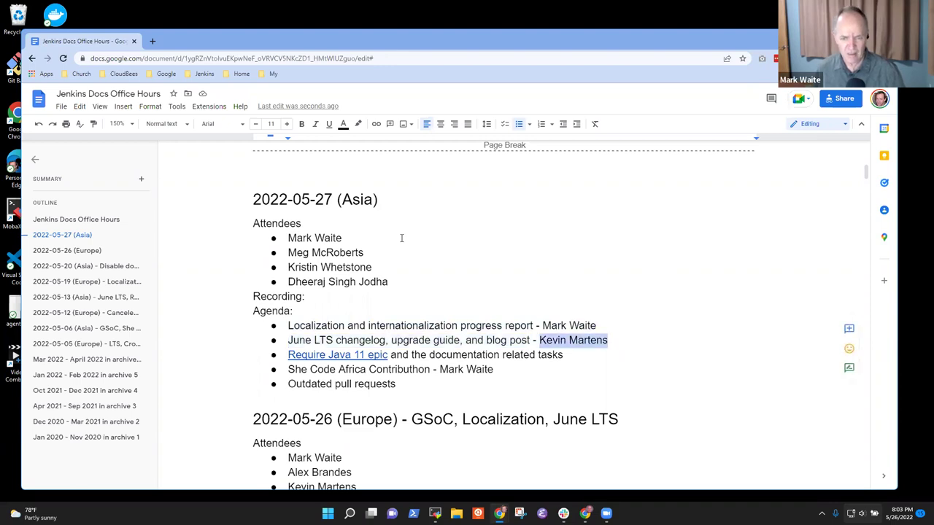
{"action": "key", "text": "ctrl+shift+Left"}
{"action": "key", "text": "ctrl+shift+Left"}
{"action": "key", "text": "ctrl+shift+Right"}
{"action": "key", "text": "shift+Left"}
{"action": "key", "text": "BackSpace"}
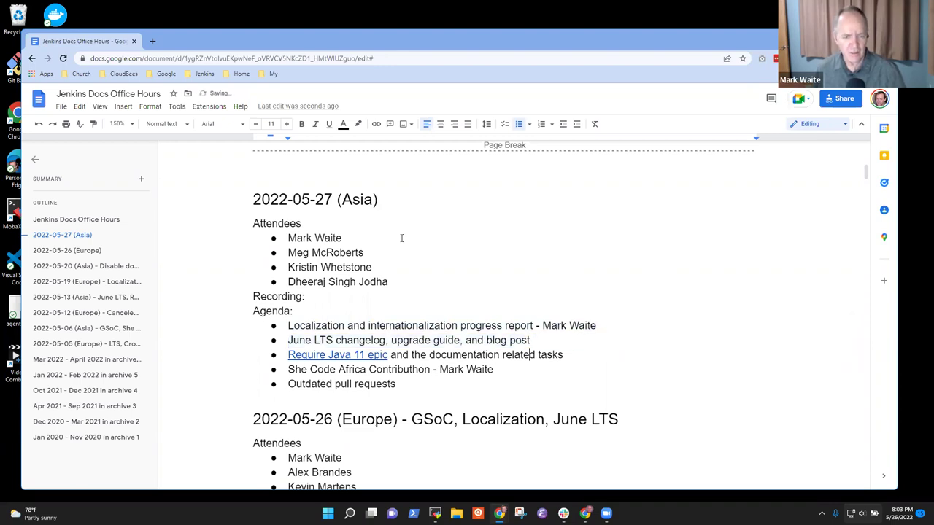
- Review the remaining agenda lines, from the Java 11 epic through Outdated pull requests
{"action": "key", "text": "Down"}
{"action": "key", "text": "Home"}
{"action": "key", "text": "shift+End"}
{"action": "key", "text": "Down"}
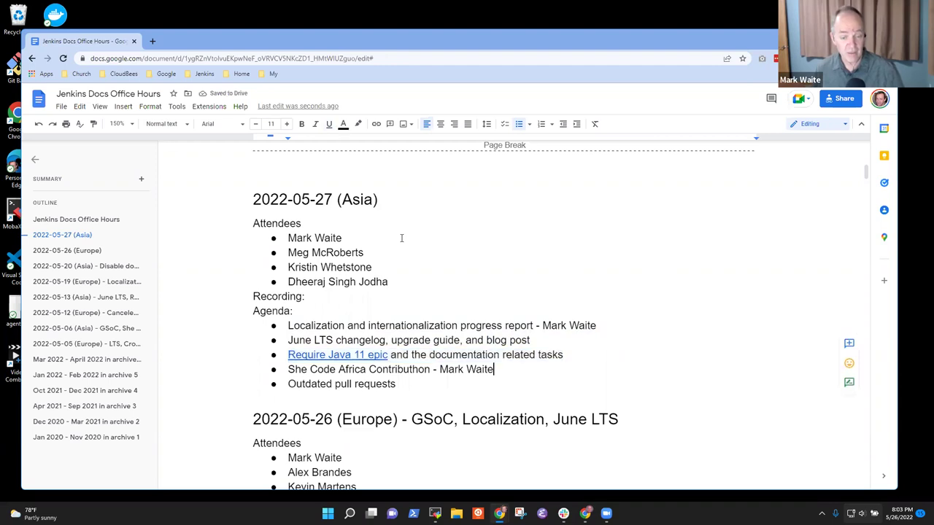
{"action": "key", "text": "Home"}
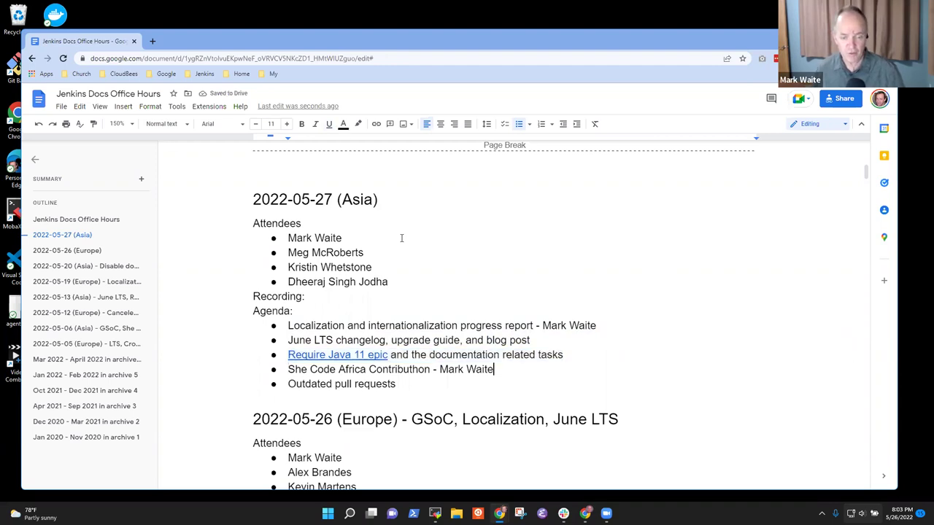
{"action": "key", "text": "Down"}
{"action": "key", "text": "End"}
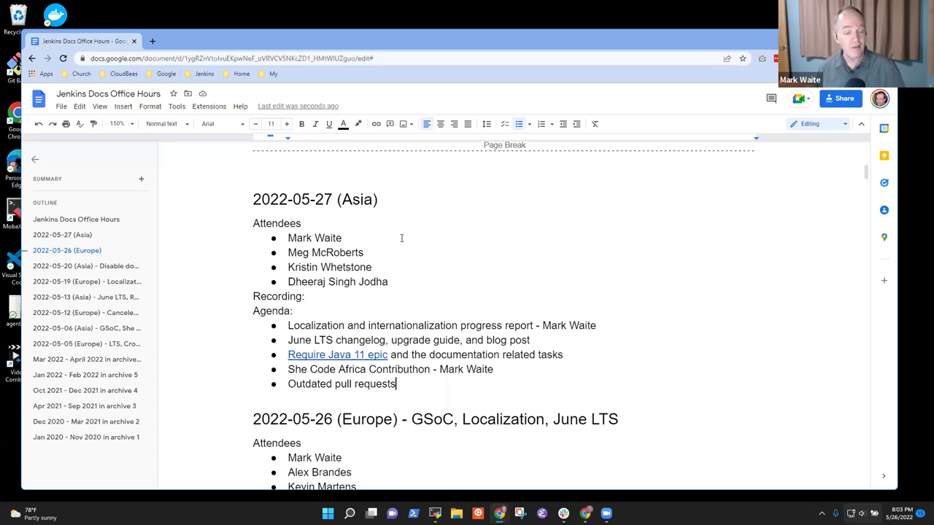
{"action": "key", "text": "shift+End"}
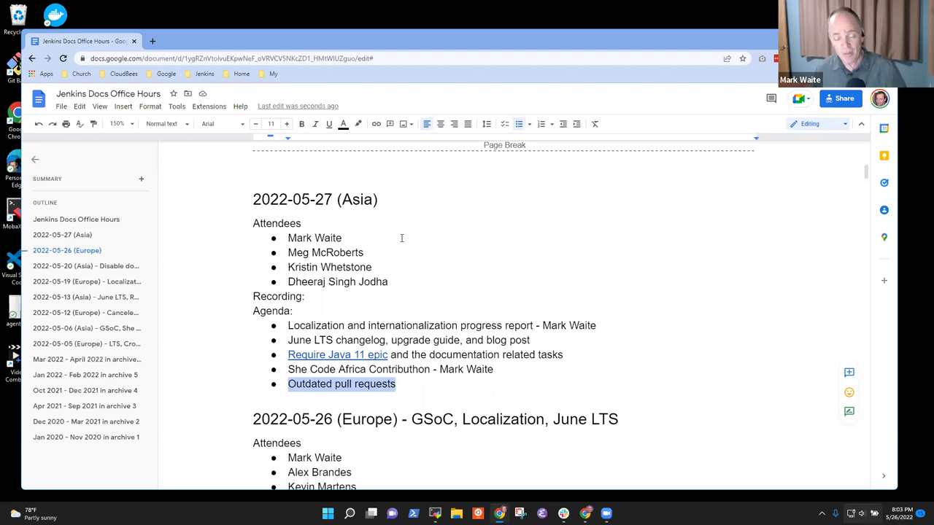
{"action": "key", "text": "Up"}
{"action": "key", "text": "Up"}
{"action": "key", "text": "Up"}
{"action": "key", "text": "Up"}
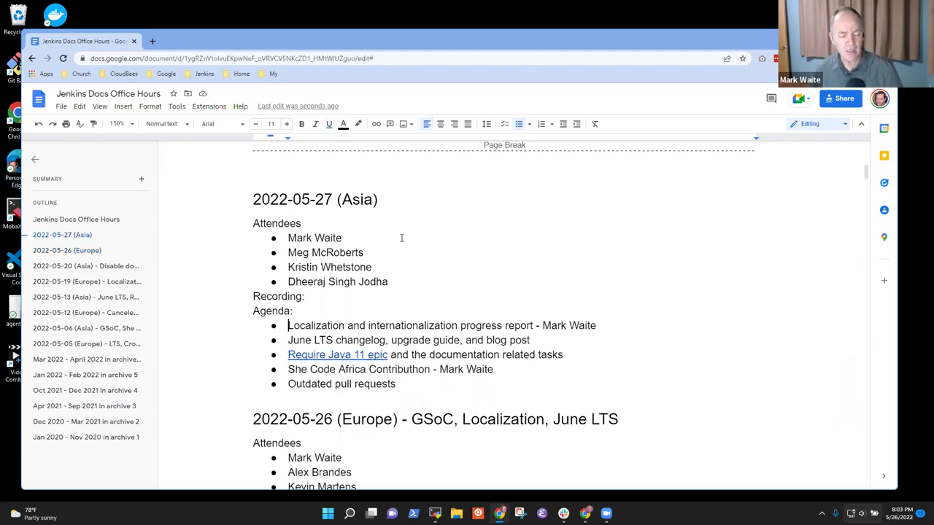
- Add a 'GSoC projects' agenda bullet below the localization report
{"action": "key", "text": "End"}
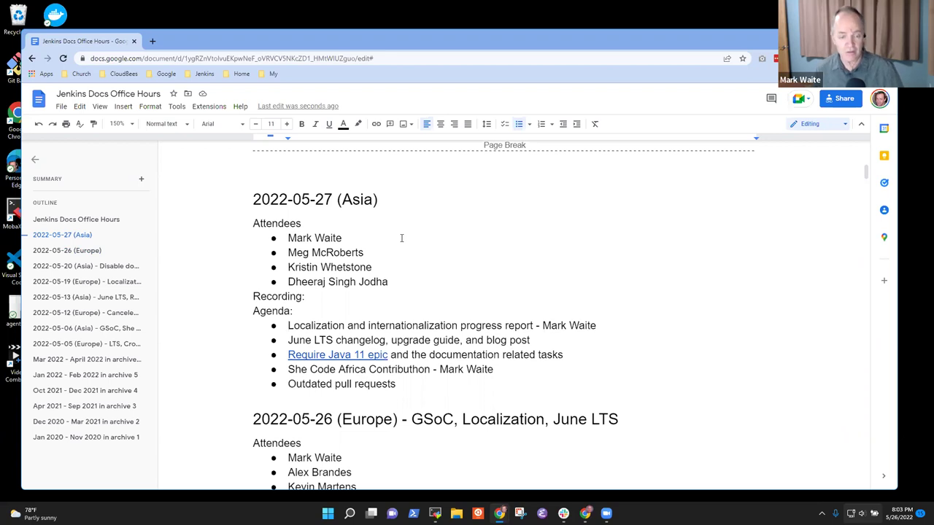
{"action": "key", "text": "Return"}
{"action": "type", "text": "GSoC "}
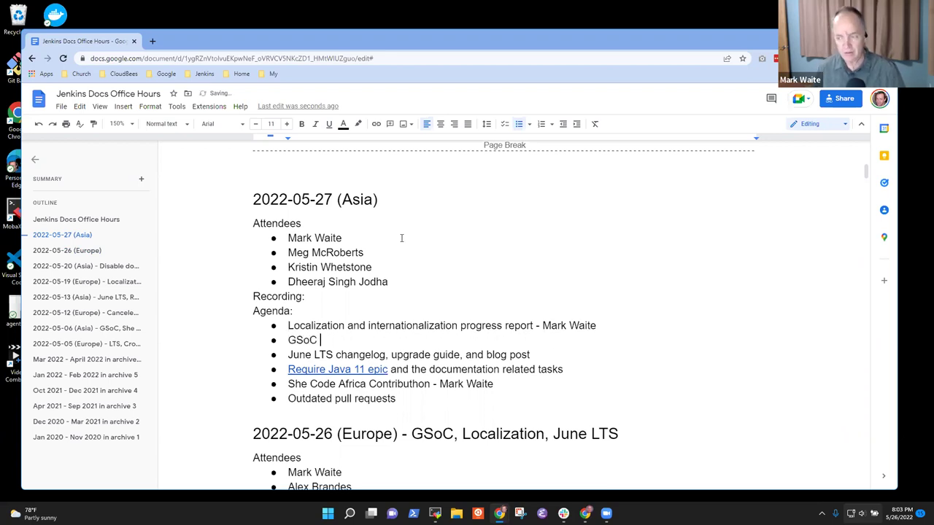
{"action": "type", "text": "projects"}
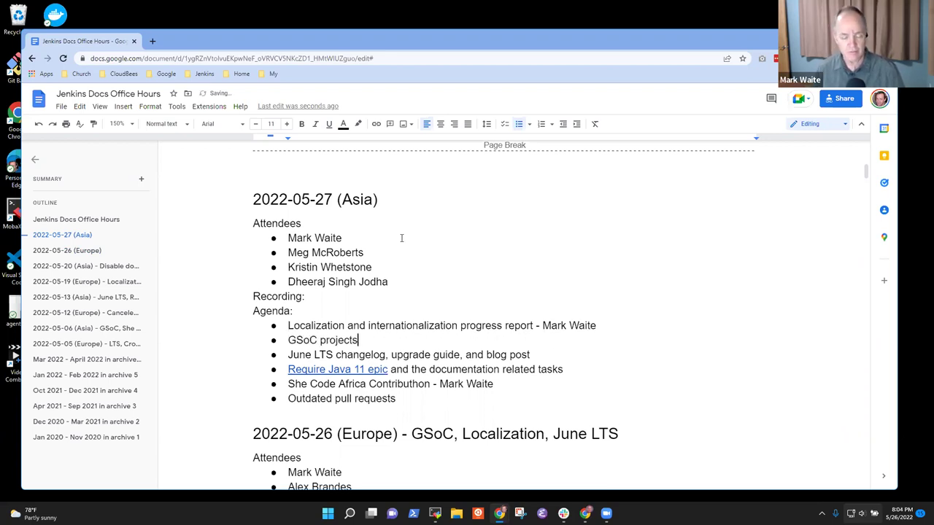
{"action": "type", "text": " related to"}
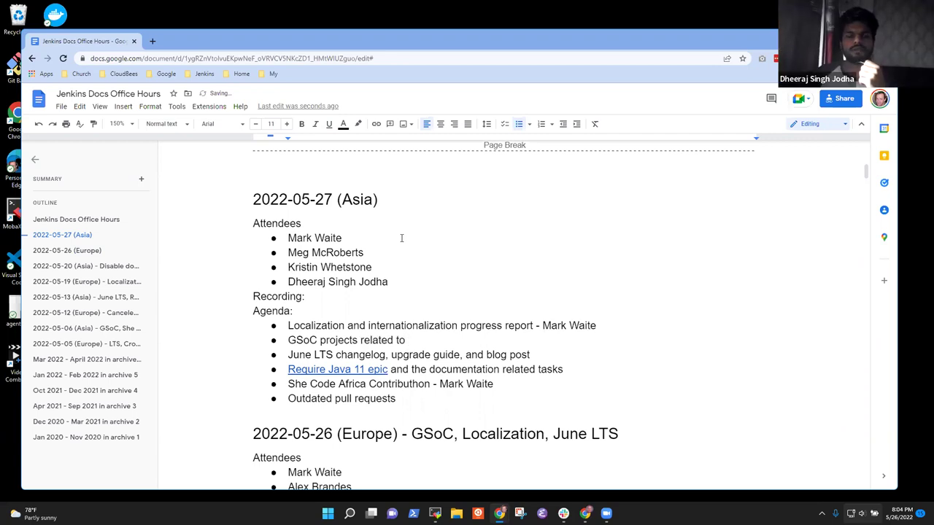
{"action": "key", "text": "ctrl+BackSpace"}
{"action": "key", "text": "ctrl+BackSpace"}
{"action": "key", "text": "ctrl+BackSpace"}
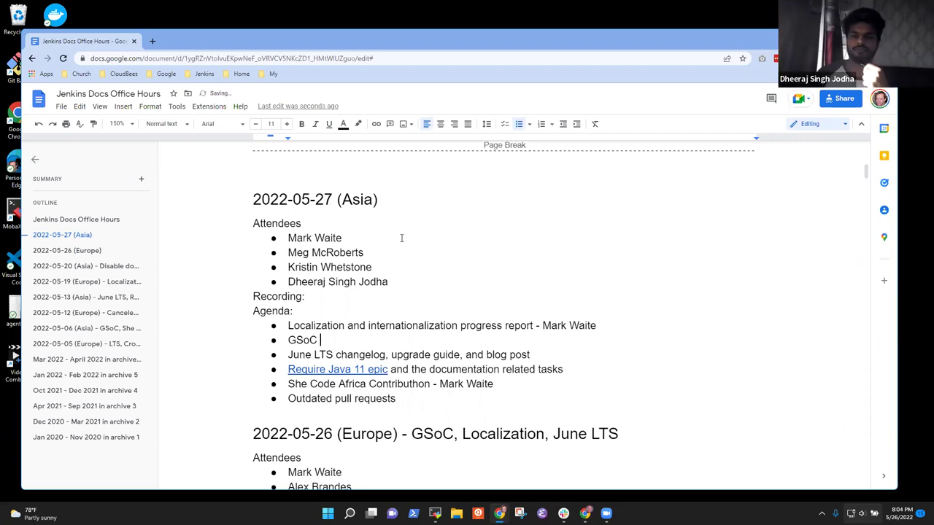
{"action": "key", "text": "ctrl+BackSpace"}
{"action": "type", "text": "GSOC"}
{"action": "key", "text": "BackSpace"}
{"action": "key", "text": "BackSpace"}
{"action": "type", "text": "oC pro"}
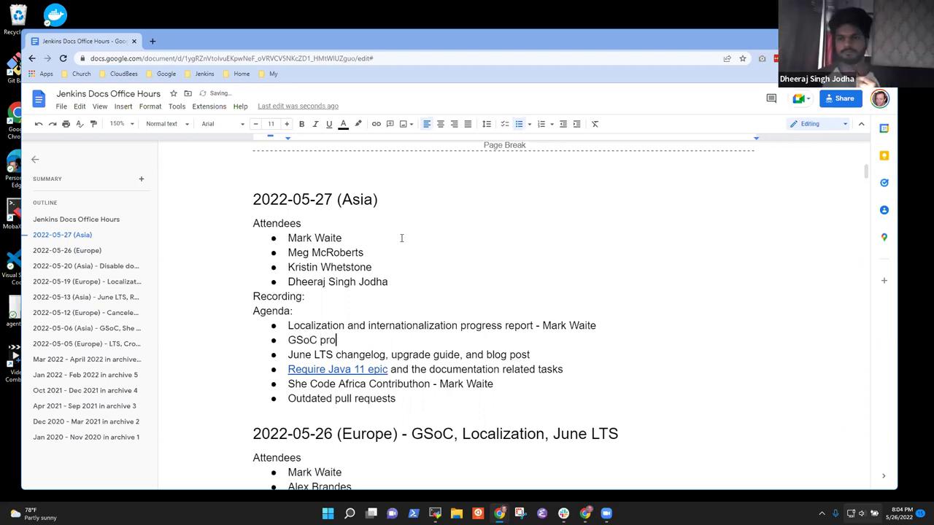
{"action": "type", "text": "jects"}
- Indent a 'Pipeline steps doc generator' sub-point under GSoC projects
{"action": "key", "text": "Return"}
{"action": "key", "text": "Tab"}
{"action": "type", "text": "Pipeline step"}
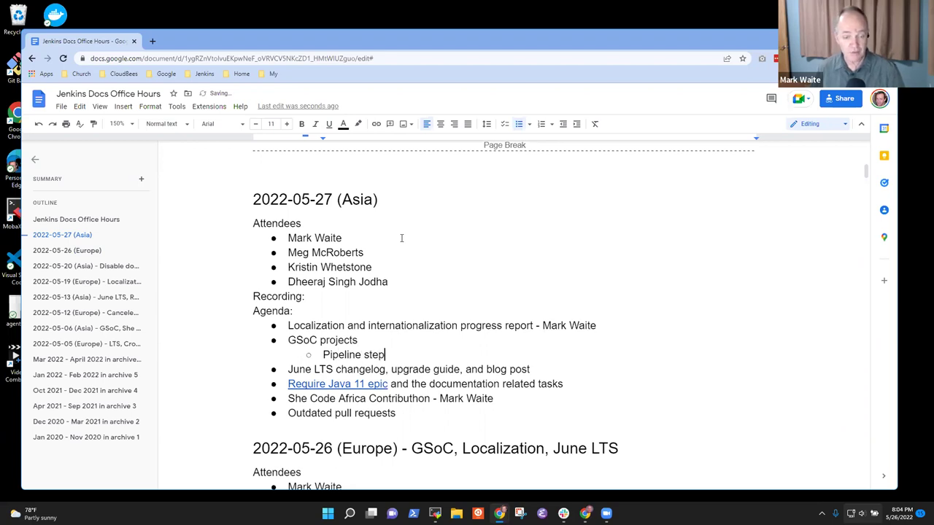
{"action": "type", "text": "s doc genera"}
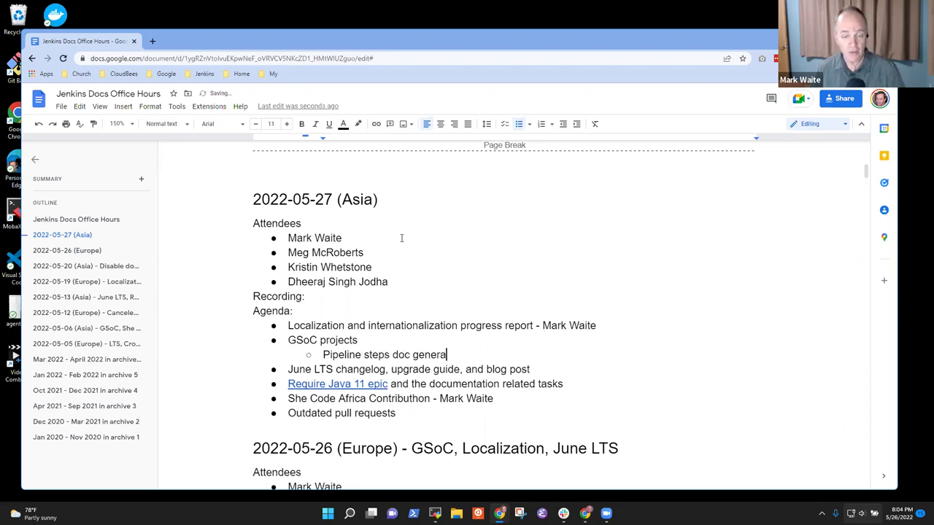
{"action": "type", "text": "tor"}
{"action": "key", "text": "Return"}
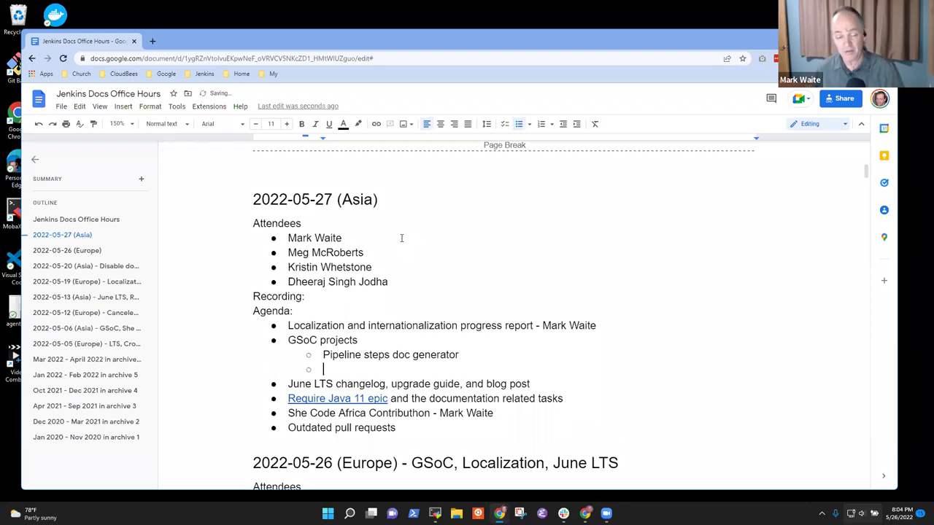
{"action": "key", "text": "shift+Tab"}
{"action": "key", "text": "BackSpace"}
{"action": "key", "text": "BackSpace"}
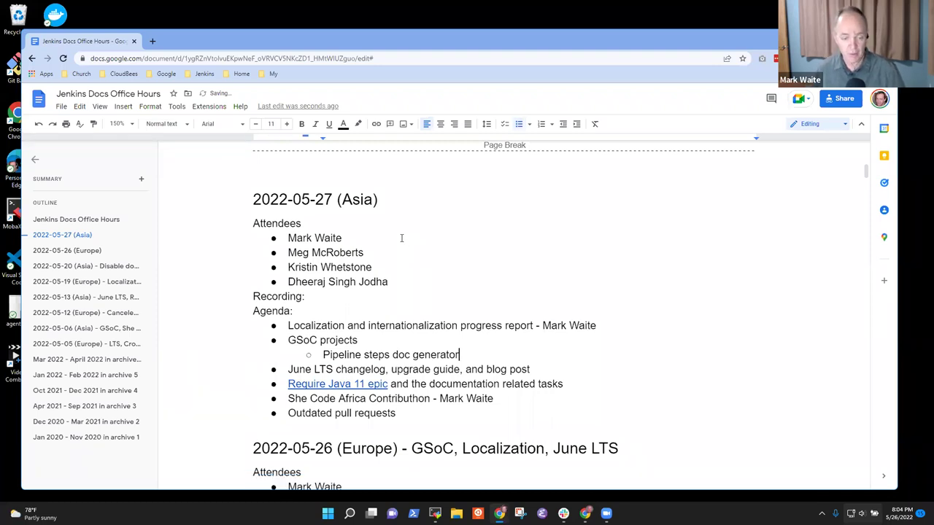
- Add a 'Meeting time flexibility (in case needed)' agenda item after Outdated pull requests
{"action": "key", "text": "Down"}
{"action": "key", "text": "Down"}
{"action": "key", "text": "Return"}
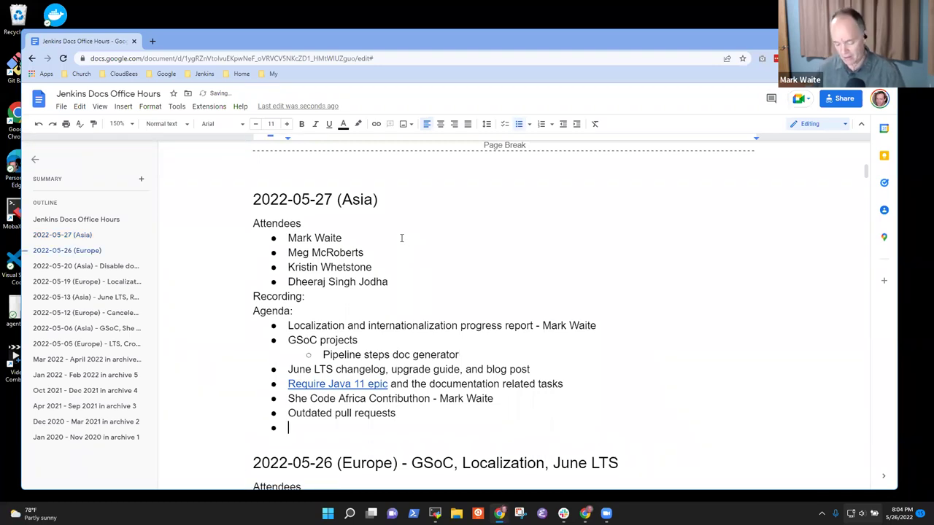
{"action": "type", "text": "Meeting time "}
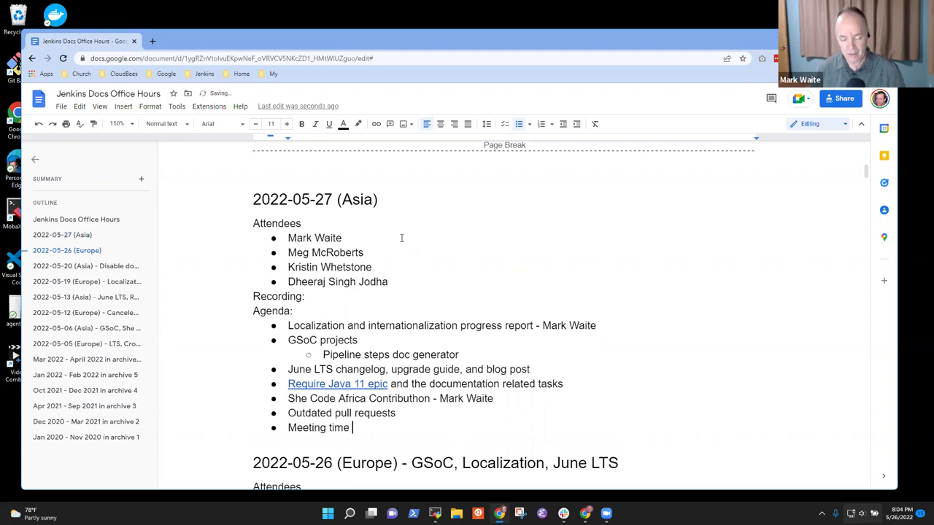
{"action": "type", "text": "flexi"}
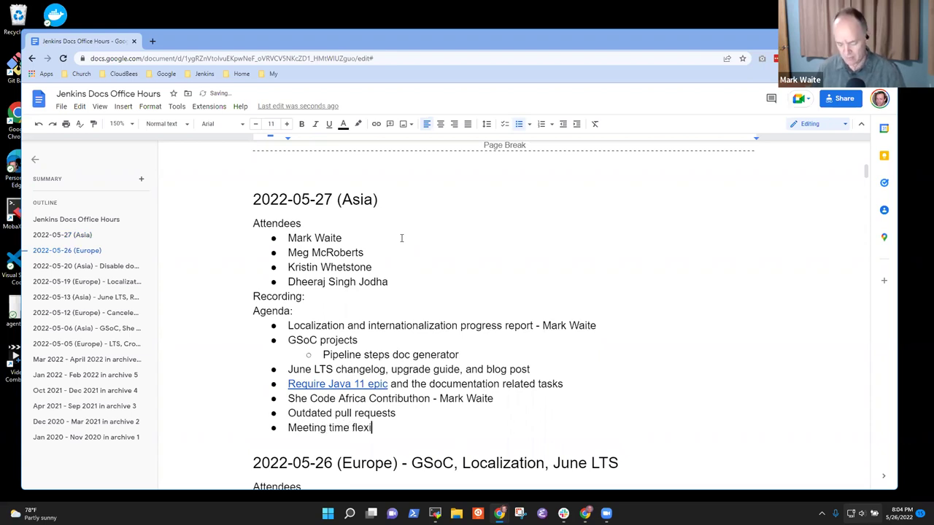
{"action": "type", "text": "bility"}
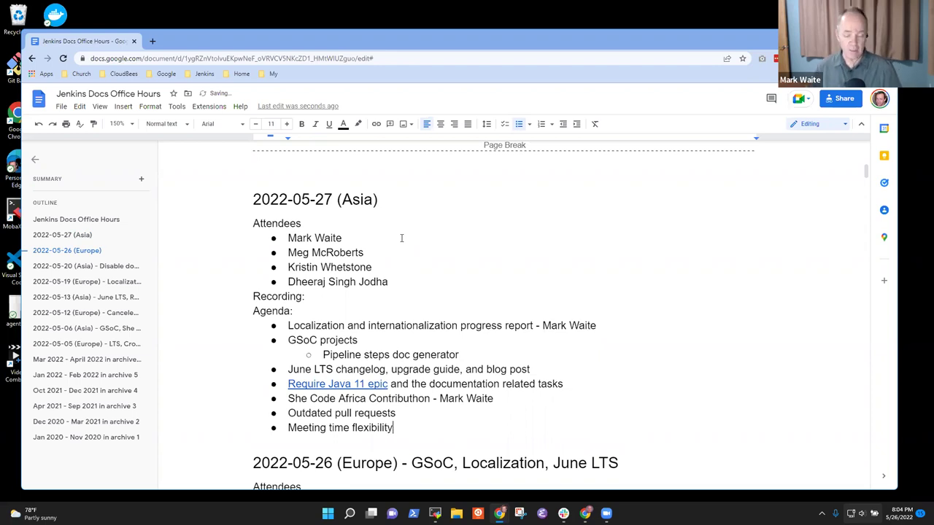
{"action": "type", "text": " ( in cas"}
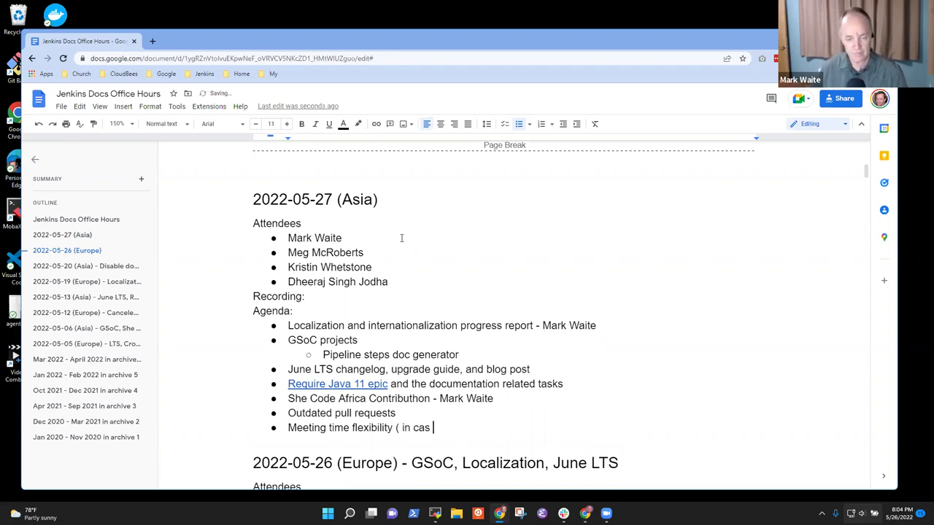
{"action": "type", "text": "e needed"}
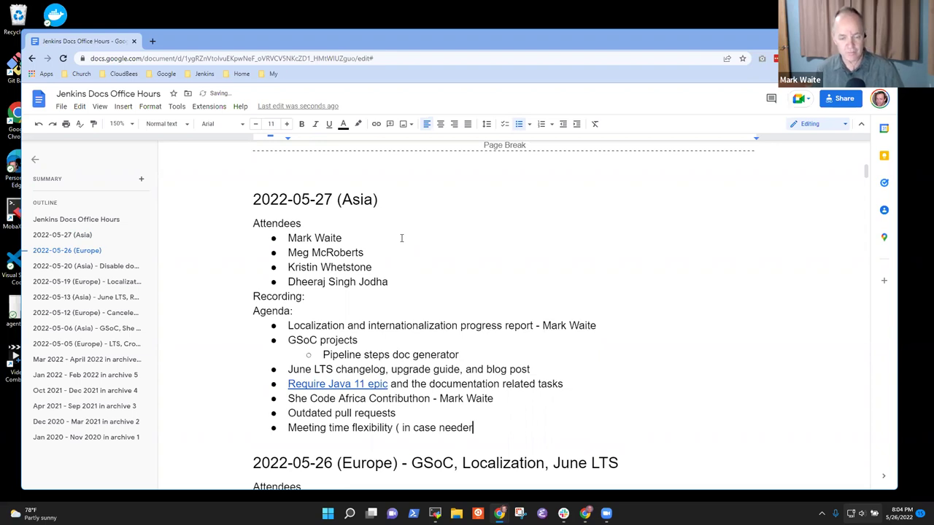
{"action": "key", "text": "BackSpace"}
{"action": "type", "text": "d)"}
- Append the presenter's correctly spelled first name after a dash on the generator sub-point
{"action": "key", "text": "Up"}
{"action": "key", "text": "Up"}
{"action": "key", "text": "Up"}
{"action": "key", "text": "Up"}
{"action": "key", "text": "Up"}
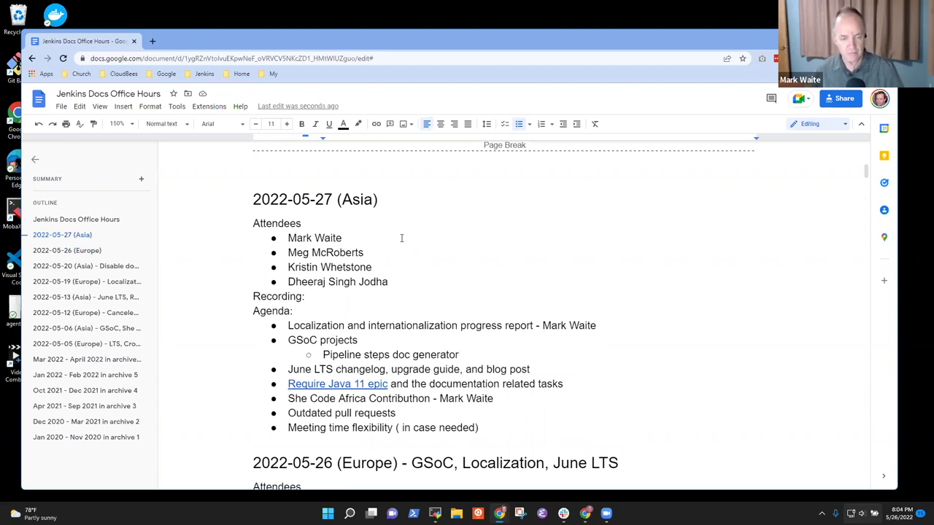
{"action": "type", "text": "-"}
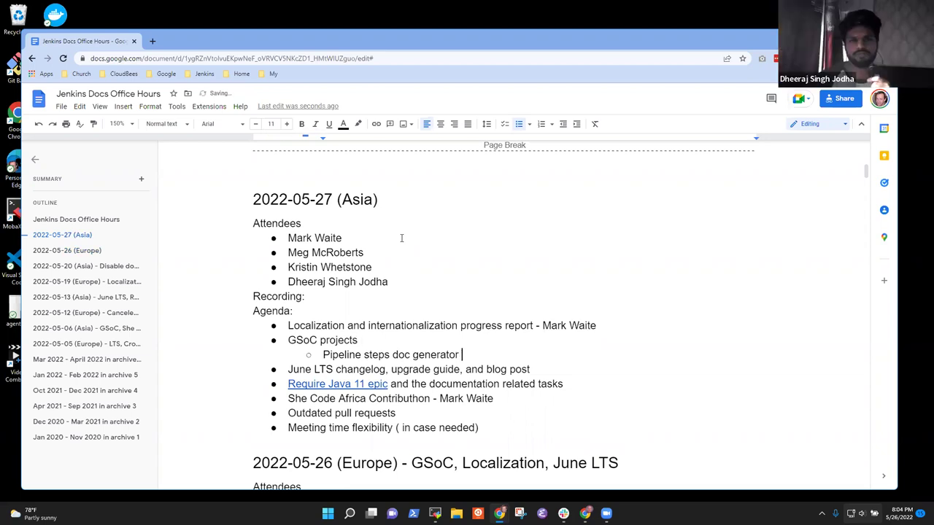
{"action": "type", "text": " Kristn"}
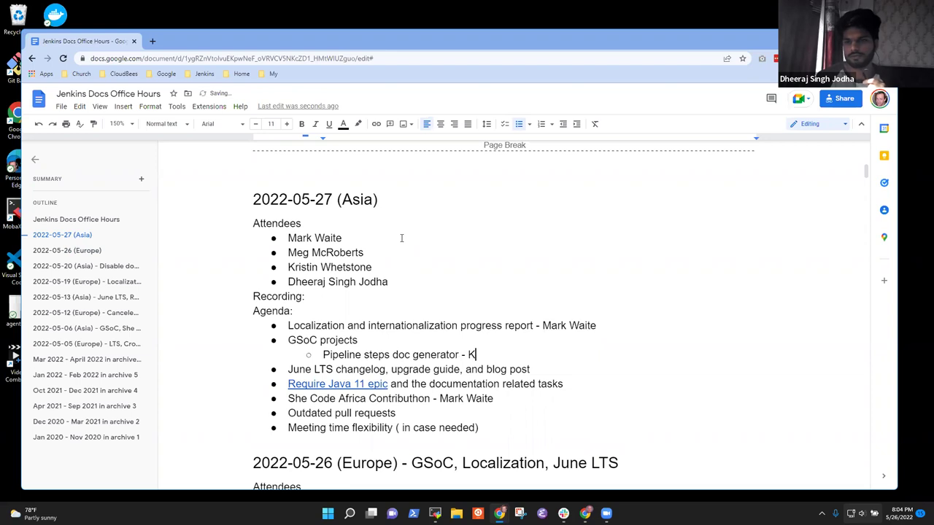
{"action": "key", "text": "BackSpace"}
{"action": "key", "text": "BackSpace"}
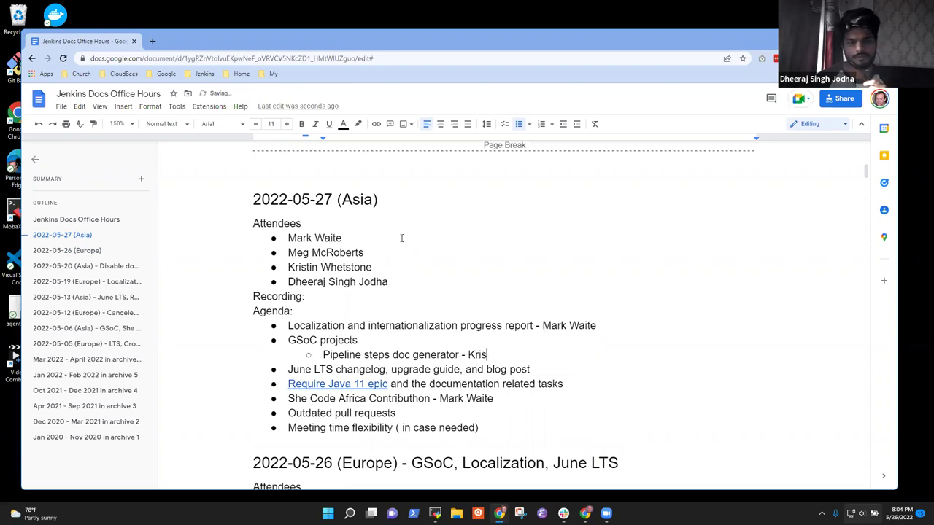
{"action": "type", "text": "tin"}
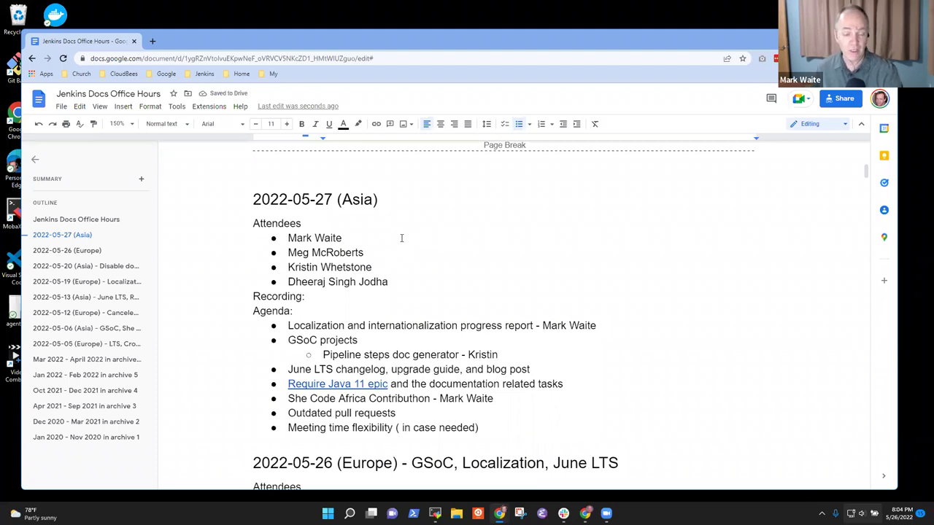
{"action": "key", "text": "Down"}
{"action": "key", "text": "shift+End"}
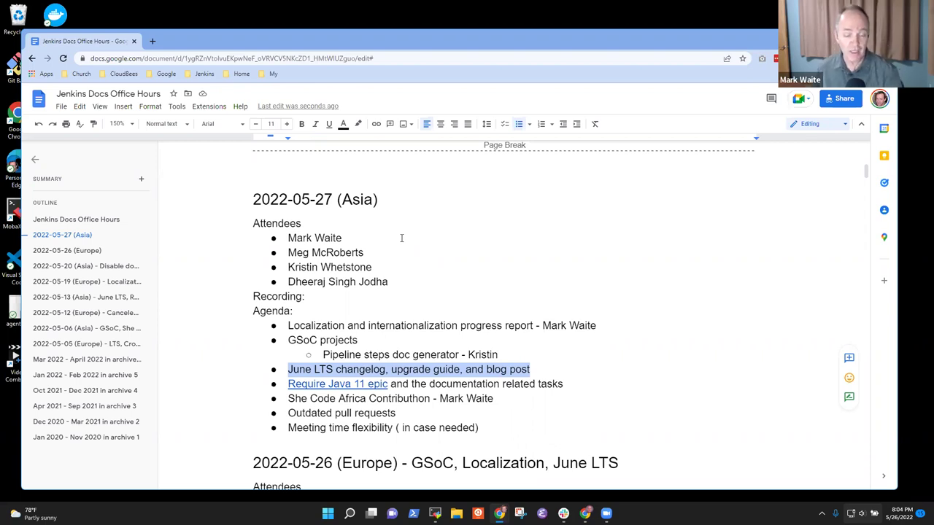
- Add a 'Next week's meeting' item at the end of the agenda
{"action": "key", "text": "Down"}
{"action": "key", "text": "Down"}
{"action": "key", "text": "Down"}
{"action": "key", "text": "Down"}
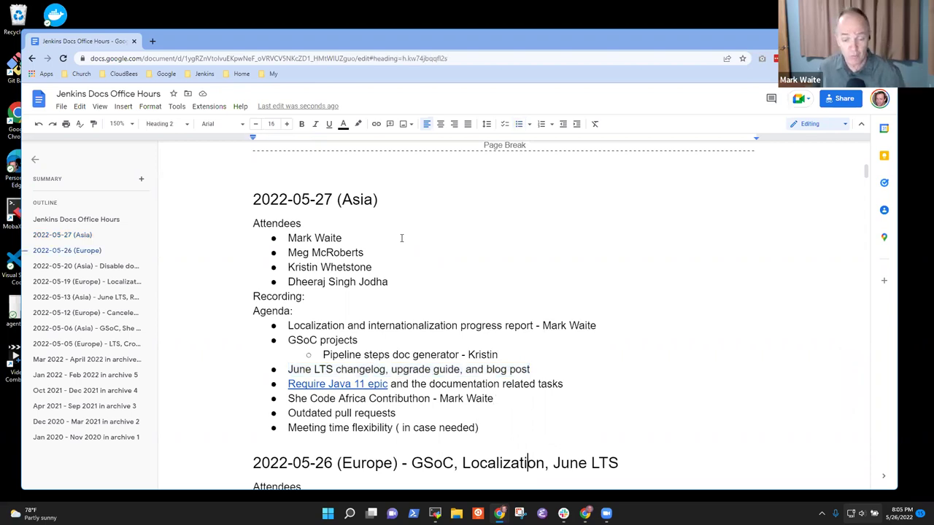
{"action": "key", "text": "Return"}
{"action": "type", "text": "Next"}
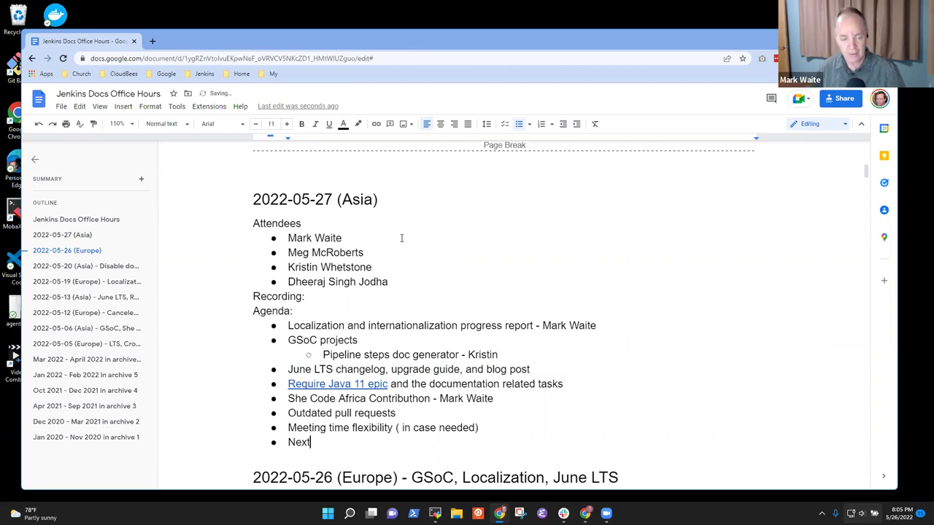
{"action": "type", "text": " week's meeting"}
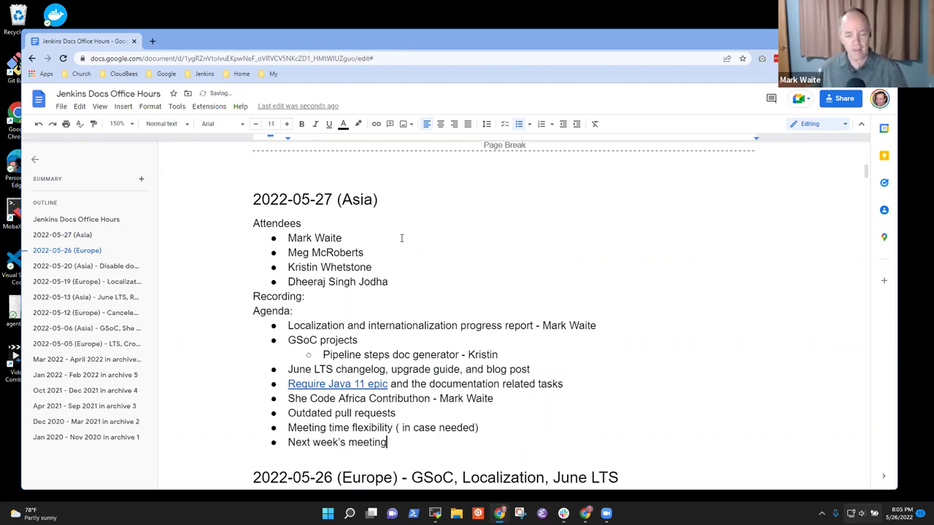
- Indent a sub-note saying the organiser is out of the office, playing in eastern US
{"action": "key", "text": "Return"}
{"action": "key", "text": "Tab"}
{"action": "type", "text": "Mark is out of the office, playing in "}
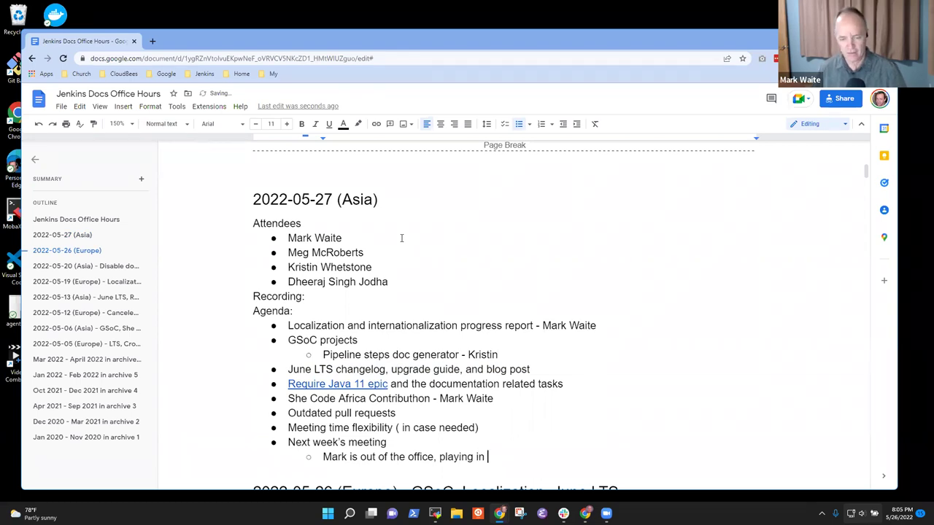
{"action": "type", "text": "eastern US"}
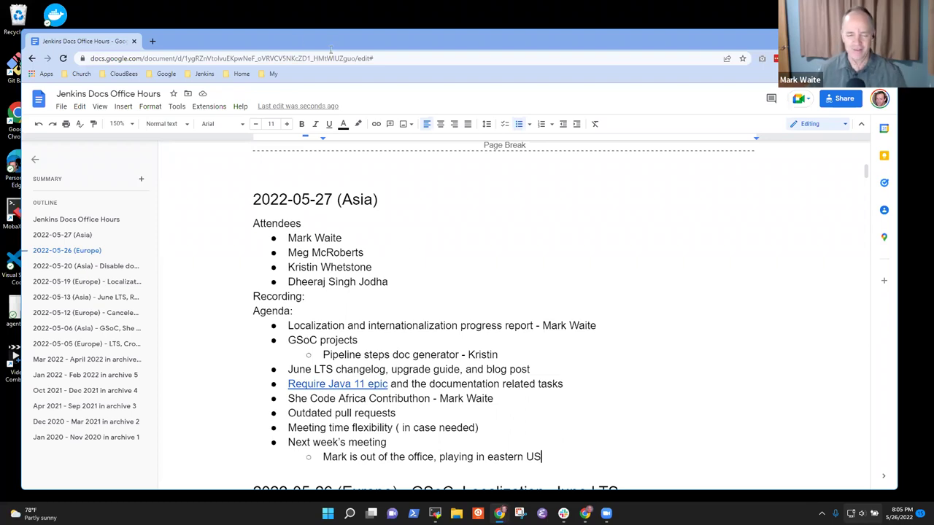
- Add a Localization sub-bullet: 'Crowdin is progressing. no growth in number of plugins on the site in a week'
{"action": "triple_click", "coordinate": [413, 327]}
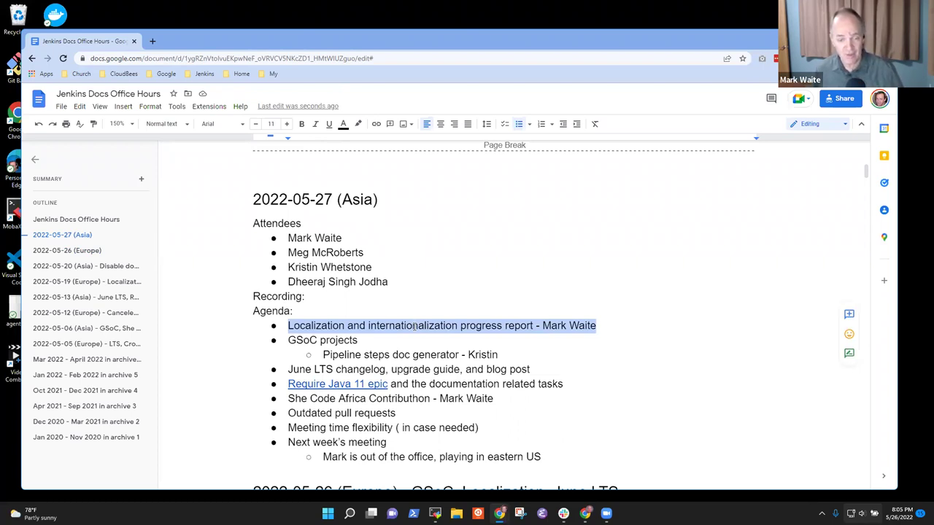
{"action": "key", "text": "End"}
{"action": "key", "text": "Return"}
{"action": "key", "text": "Tab"}
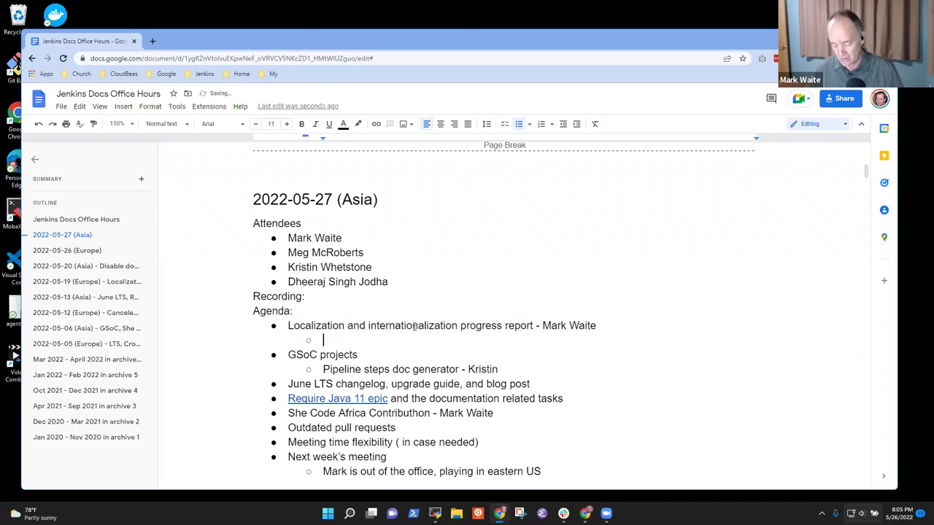
{"action": "type", "text": "Crow"}
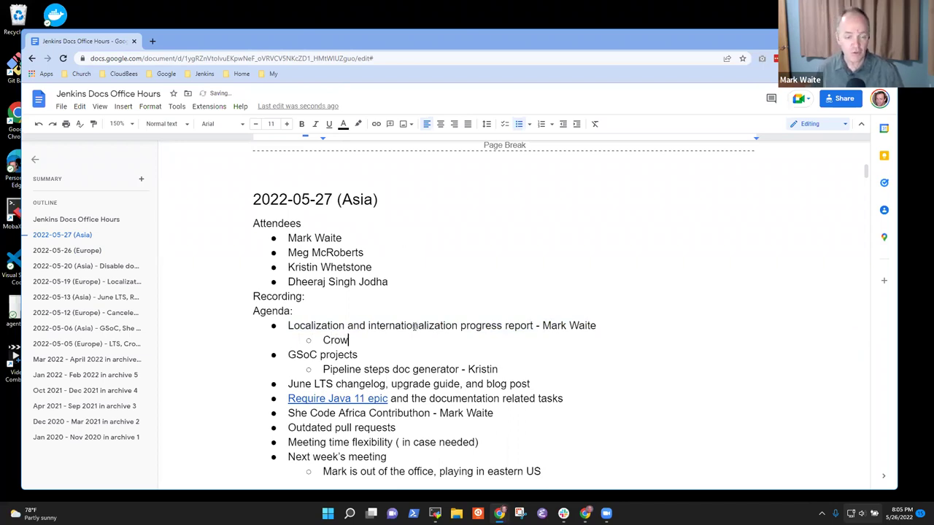
{"action": "type", "text": "din is pro"}
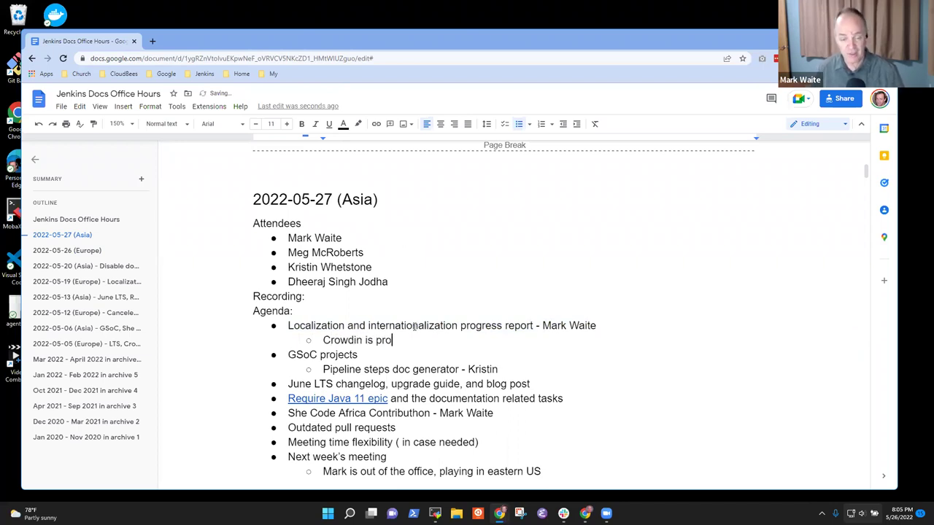
{"action": "type", "text": "gressing."}
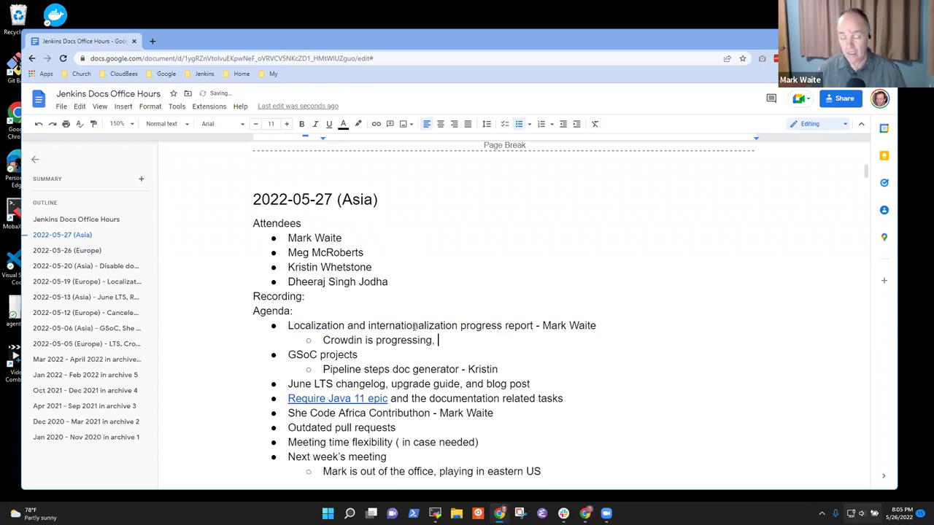
{"action": "type", "text": " no gr"}
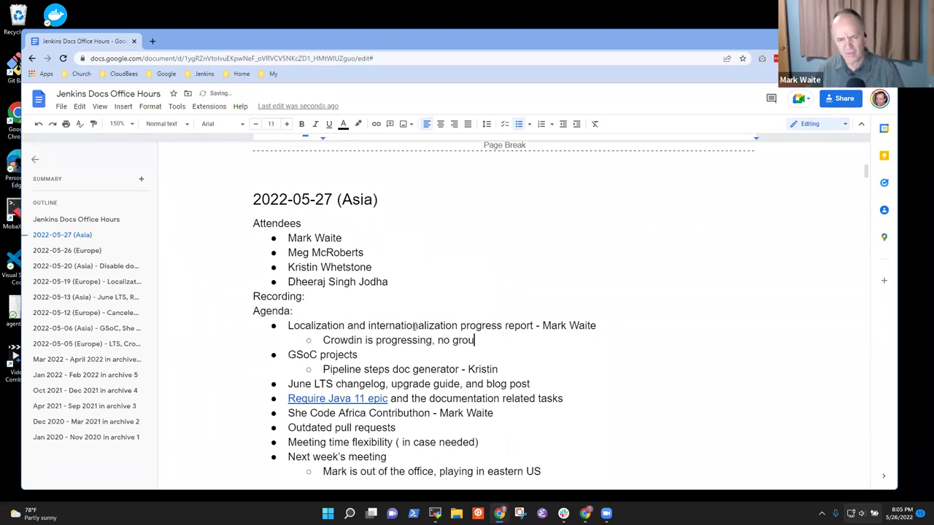
{"action": "type", "text": "owth in n"}
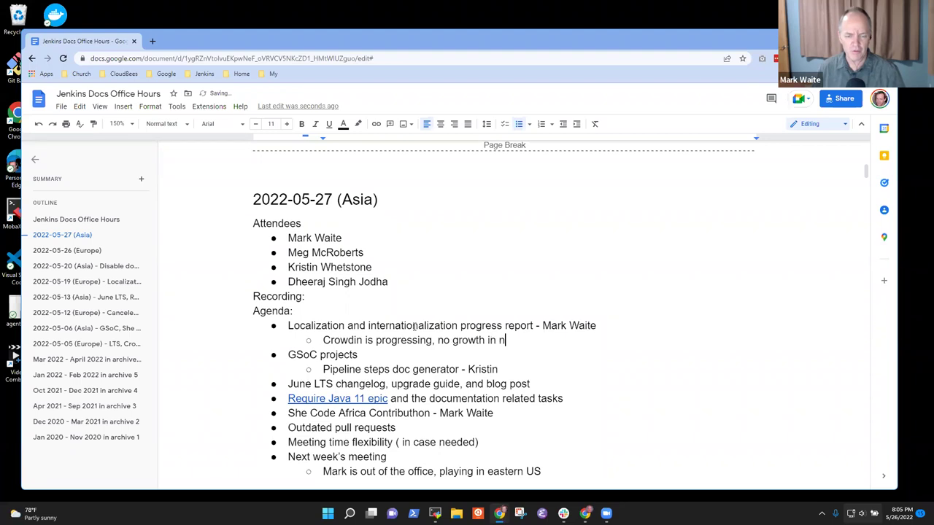
{"action": "type", "text": "umber of plugins "}
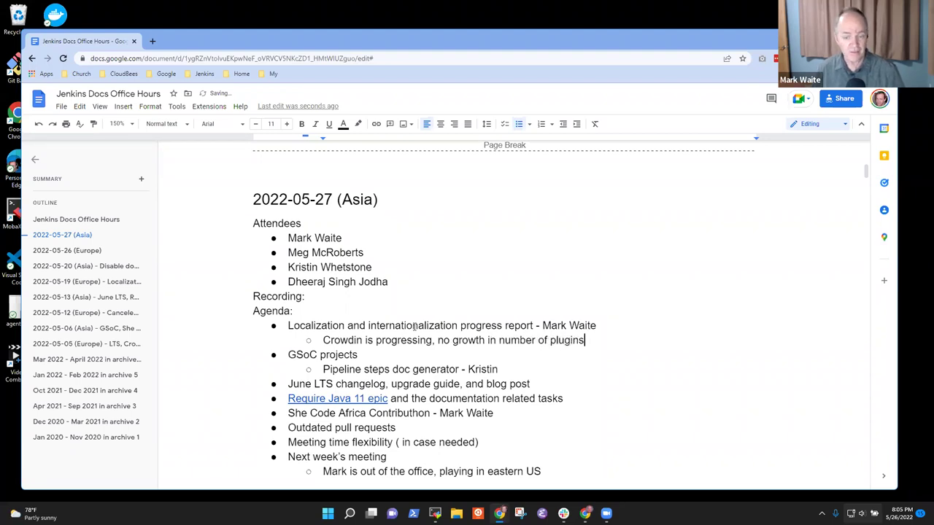
{"action": "type", "text": "on the"}
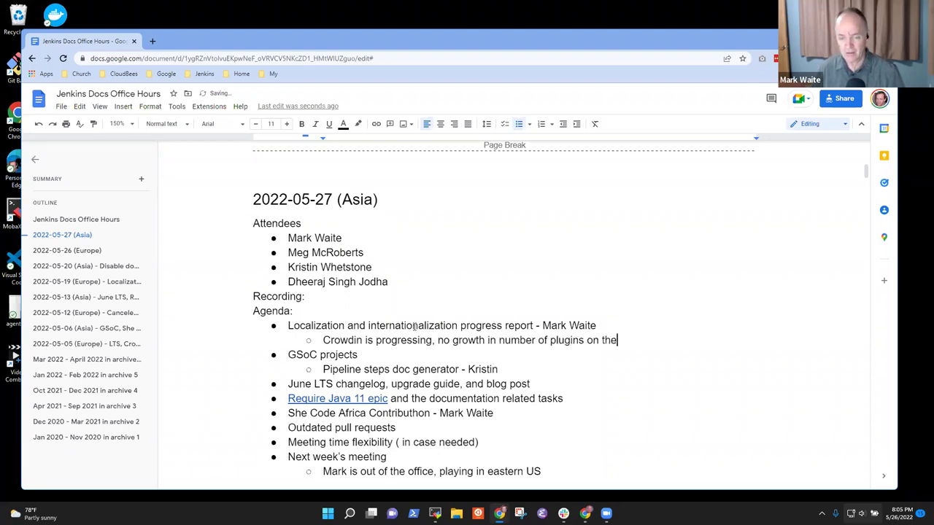
{"action": "type", "text": " site in a week"}
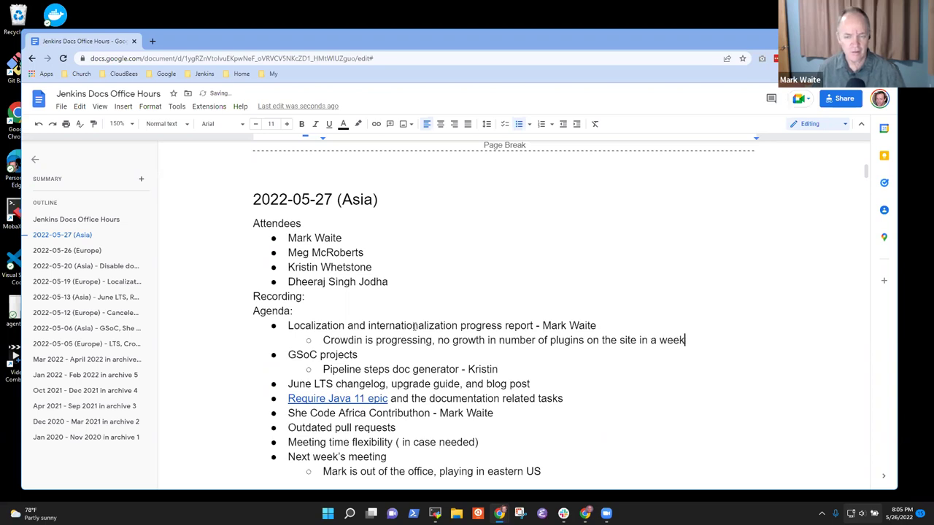
- Add a second sub-bullet 'Need to internationalize (example in Priority Sorter Plugin)'
{"action": "key", "text": "Return"}
{"action": "type", "text": "Need to "}
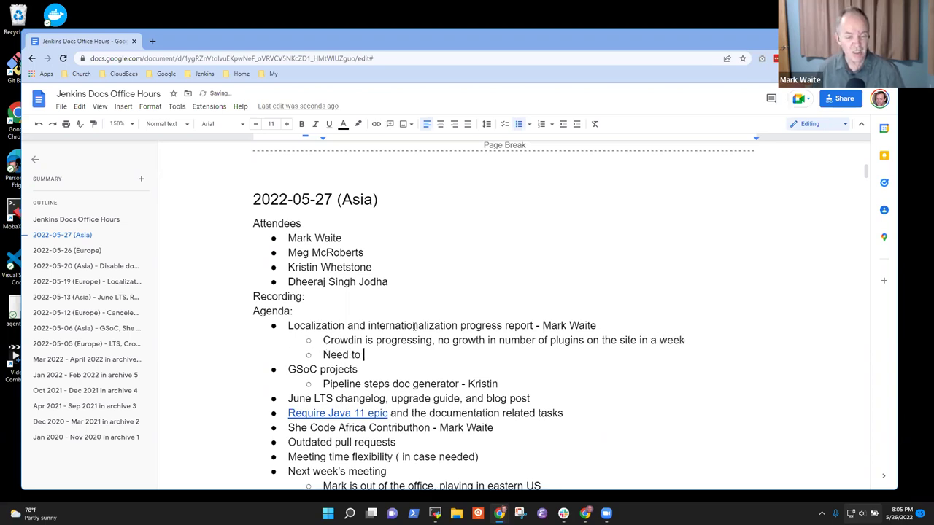
{"action": "type", "text": "internationali"}
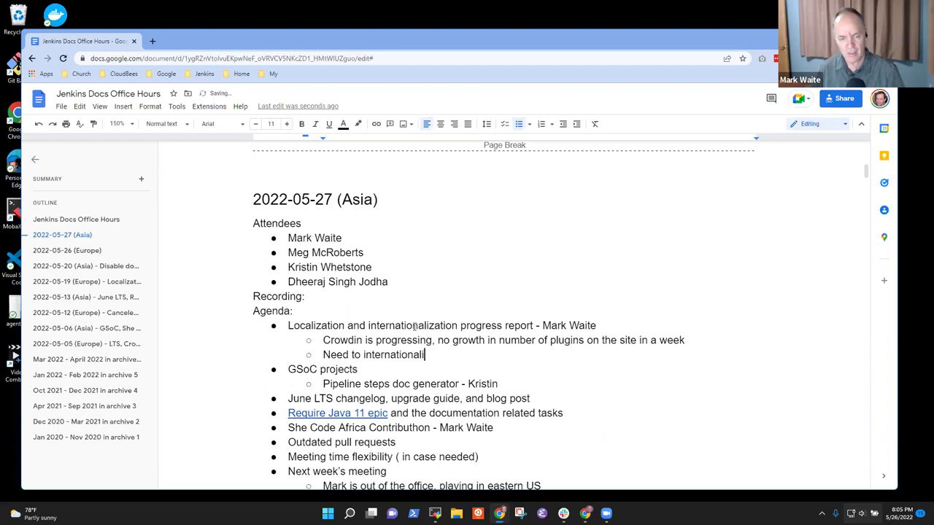
{"action": "type", "text": "zed"}
{"action": "key", "text": "BackSpace"}
{"action": "type", "text": "("}
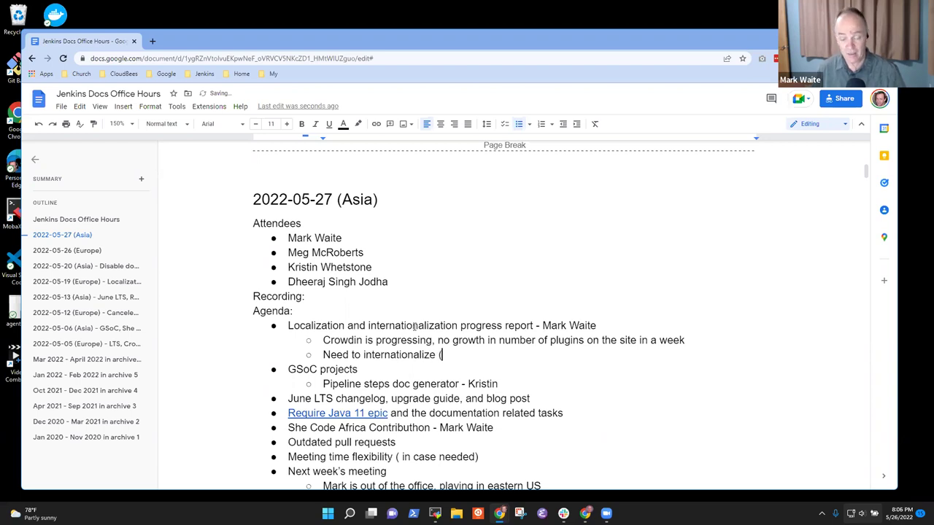
{"action": "type", "text": "example in t"}
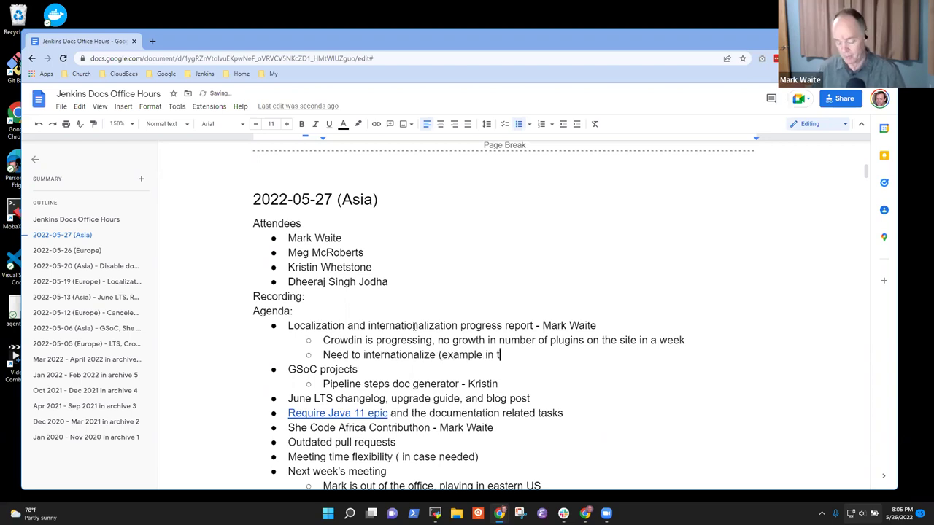
{"action": "key", "text": "BackSpace"}
{"action": "type", "text": "Priority S"}
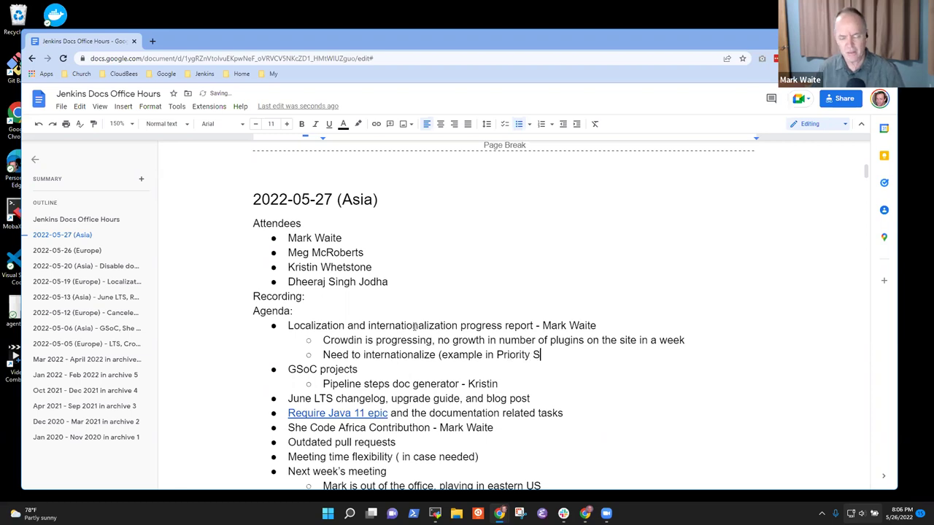
{"action": "type", "text": "orter Plu"}
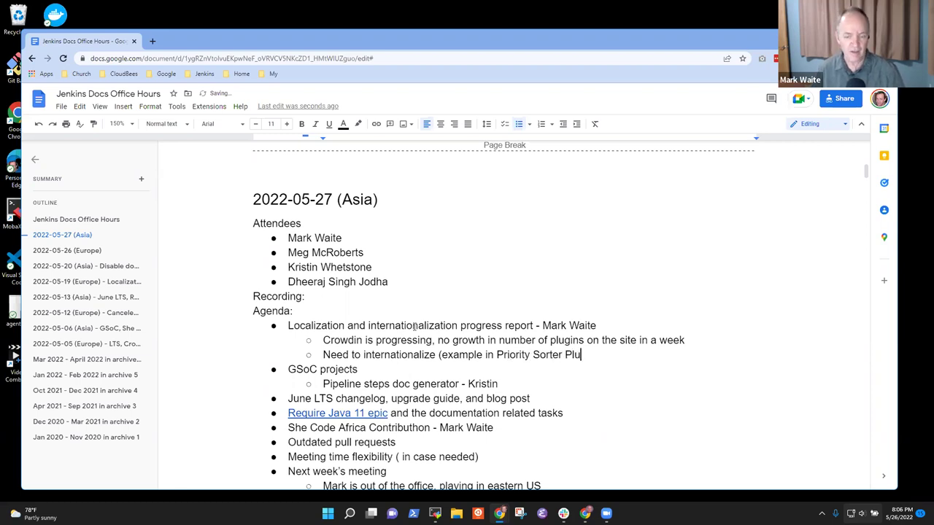
{"action": "type", "text": "gin)"}
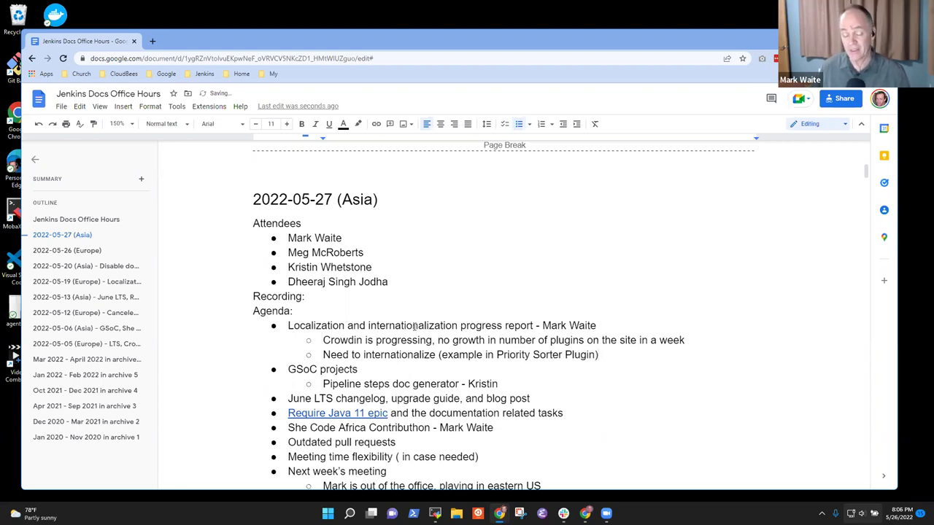
{"action": "key", "text": "shift+Home"}
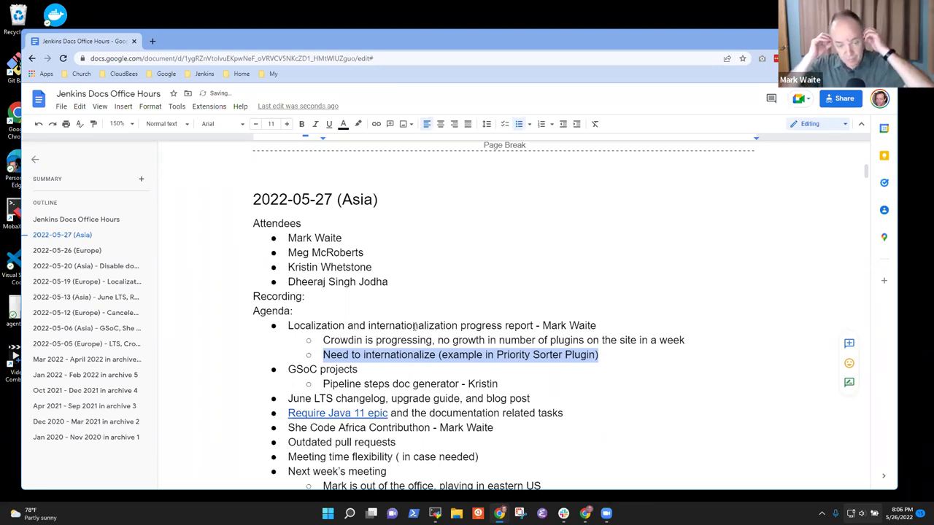
{"action": "key", "text": "End"}
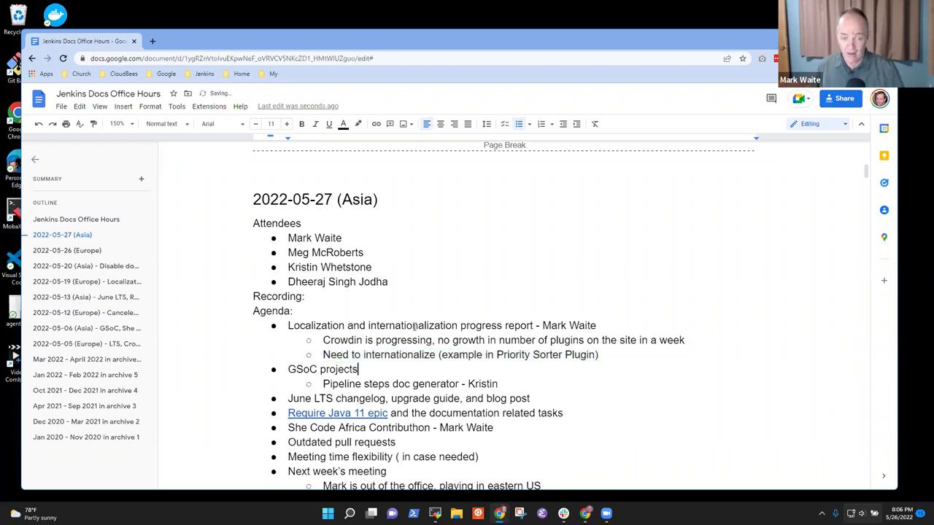
{"action": "key", "text": "Up"}
{"action": "key", "text": "Up"}
{"action": "key", "text": "shift+Home"}
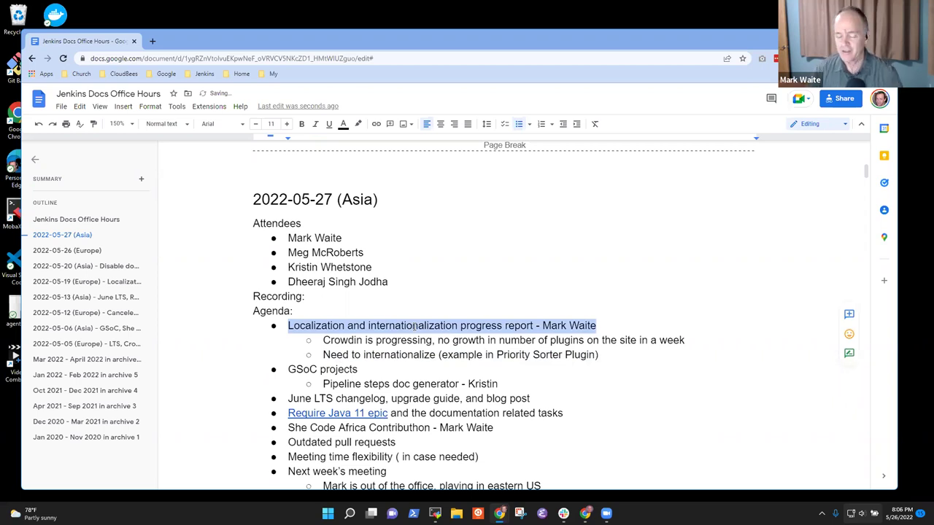
- Note under the generator item that the student was accepted to improve the layout and presentation of Pipeline steps
{"action": "key", "text": "Down"}
{"action": "key", "text": "Down"}
{"action": "key", "text": "Down"}
{"action": "key", "text": "Down"}
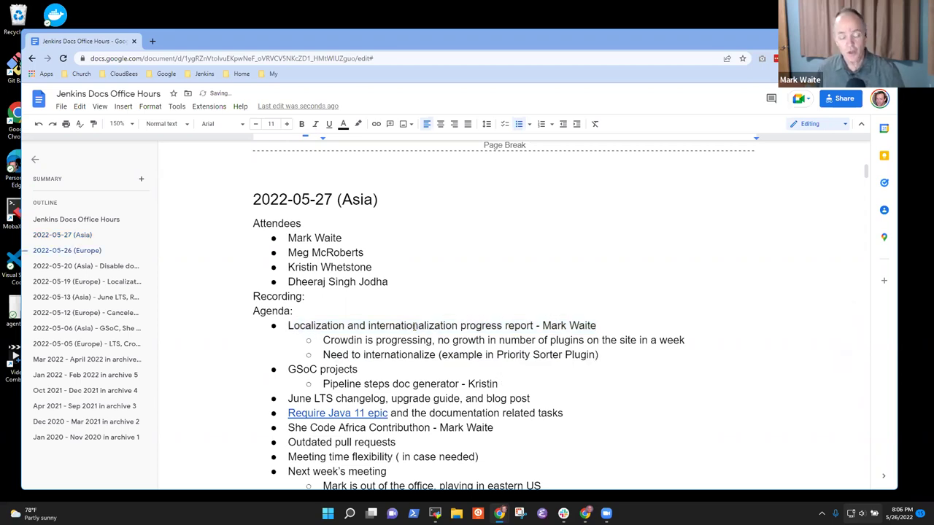
{"action": "key", "text": "shift+End"}
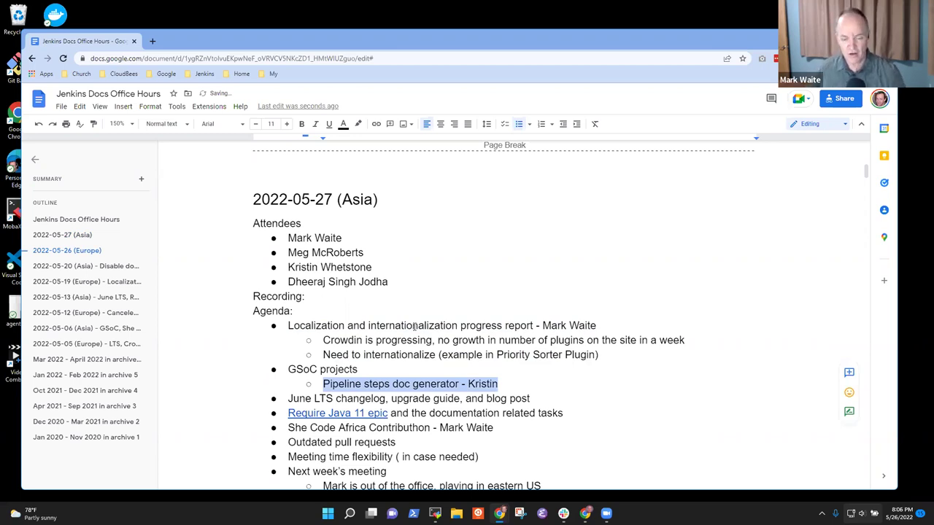
{"action": "key", "text": "End"}
{"action": "key", "text": "Return"}
{"action": "key", "text": "Tab"}
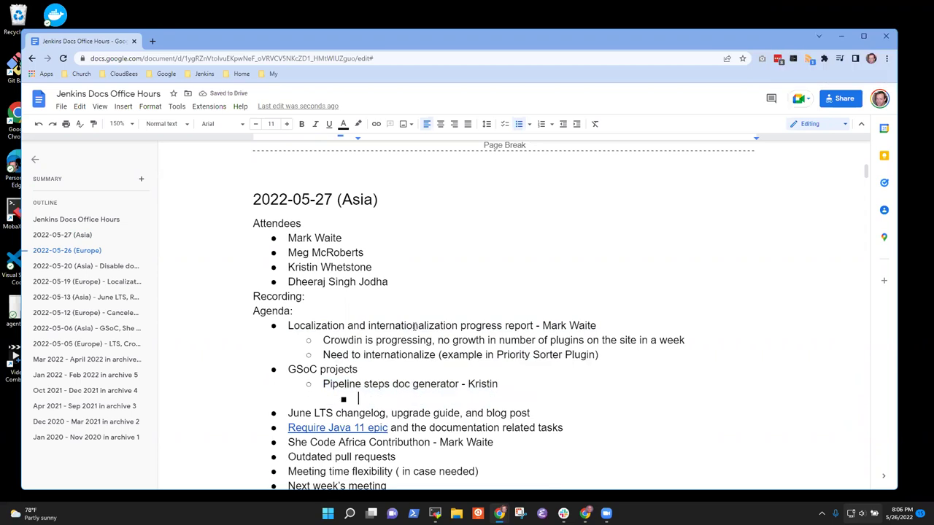
{"action": "type", "text": "Vihaan THora"}
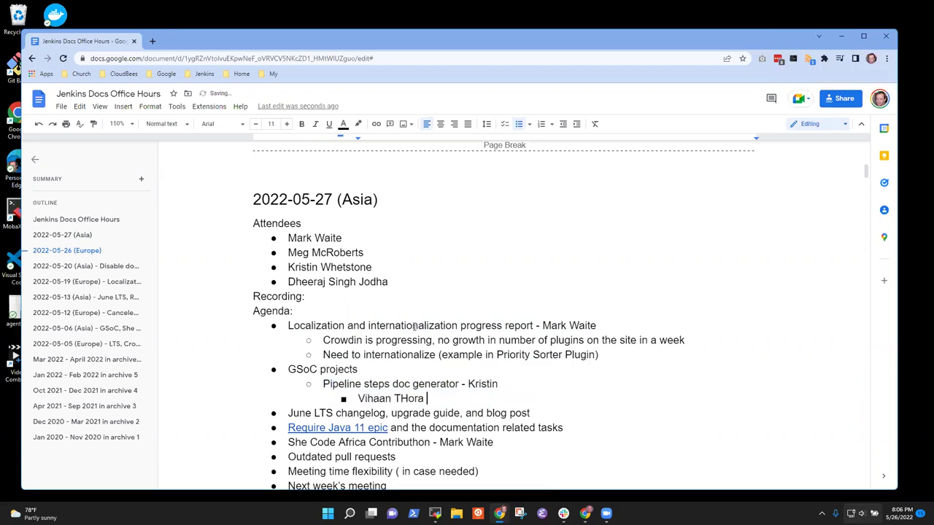
{"action": "key", "text": "ctrl+BackSpace"}
{"action": "type", "text": "Thora accepted to i"}
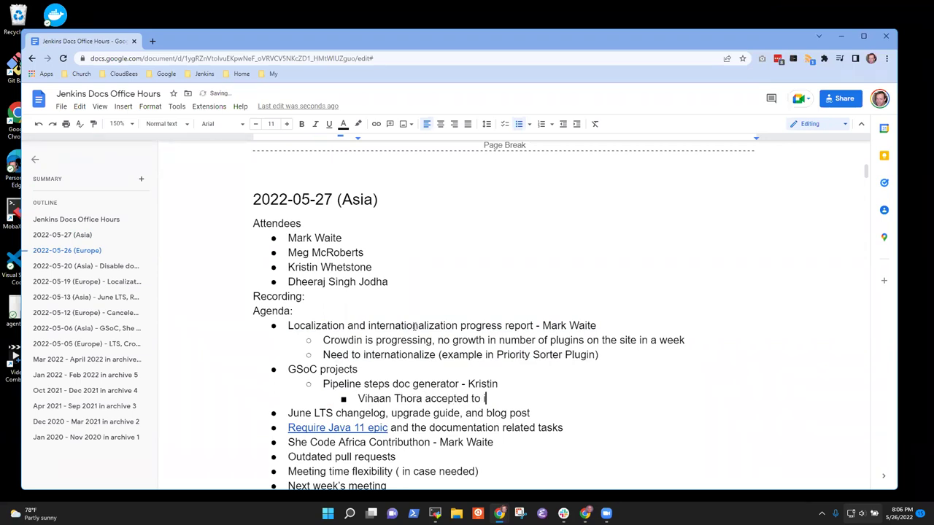
{"action": "type", "text": "mprove the layout and pre"}
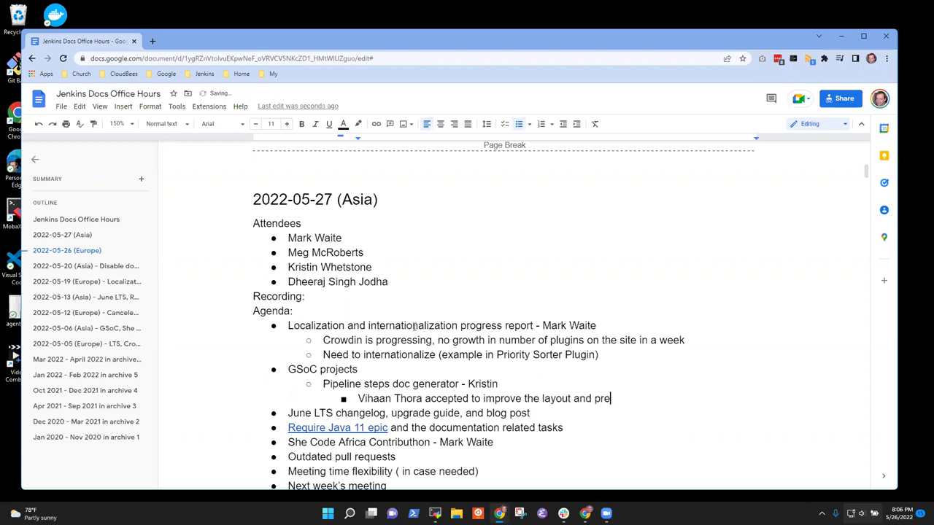
{"action": "type", "text": "sentation of Pipel"}
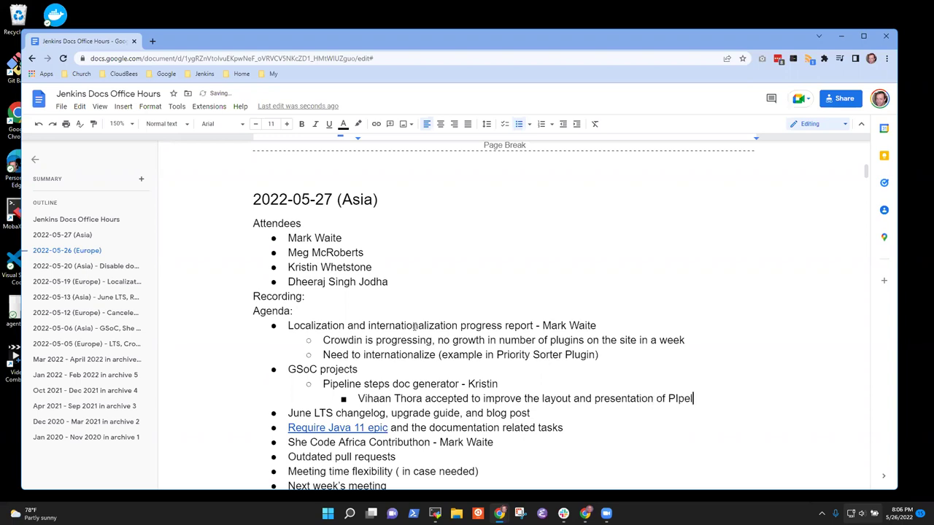
{"action": "key", "text": "BackSpace"}
{"action": "key", "text": "BackSpace"}
{"action": "key", "text": "BackSpace"}
{"action": "key", "text": "BackSpace"}
{"action": "key", "text": "BackSpace"}
{"action": "type", "text": "Pipeline steps"}
- Add the sub-bullet 'Generator improvements to support the layout'
{"action": "key", "text": "Return"}
{"action": "type", "text": "Coding"}
{"action": "key", "text": "ctrl+BackSpace"}
{"action": "type", "text": "Working to improve"}
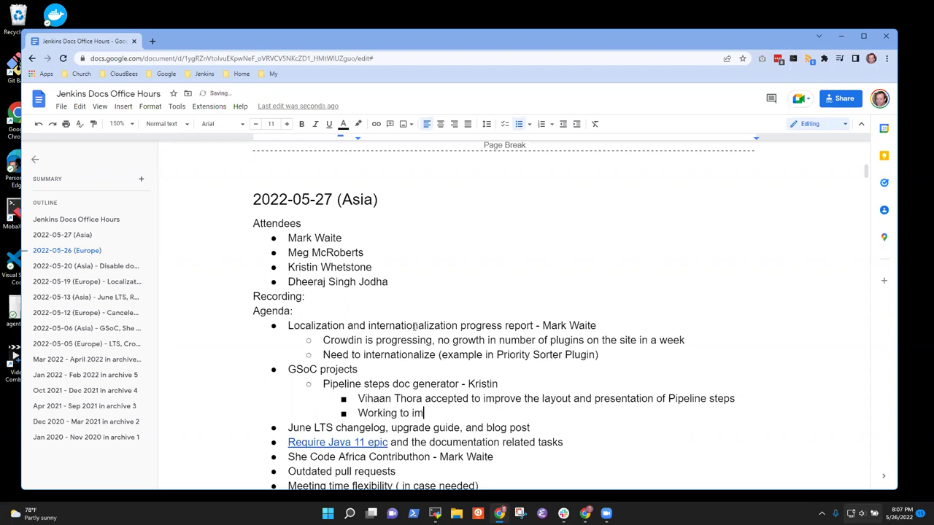
{"action": "key", "text": "ctrl+BackSpace"}
{"action": "key", "text": "ctrl+BackSpace"}
{"action": "key", "text": "ctrl+BackSpace"}
{"action": "type", "text": "Genero"}
{"action": "key", "text": "BackSpace"}
{"action": "type", "text": "ator improvements to support he"}
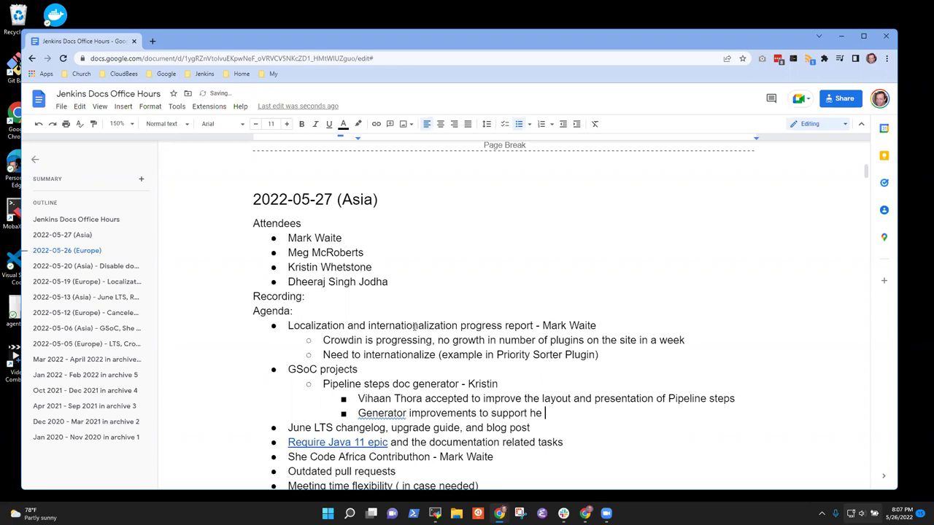
{"action": "key", "text": "ctrl+BackSpace"}
{"action": "type", "text": "the layouts"}
{"action": "key", "text": "BackSpace"}
{"action": "key", "text": "BackSpace"}
{"action": "type", "text": "t"}
- Note that community bonding started with first pull requests, and the student attended Europe office hours 2022-05-26
{"action": "key", "text": "Return"}
{"action": "type", "text": "Commun"}
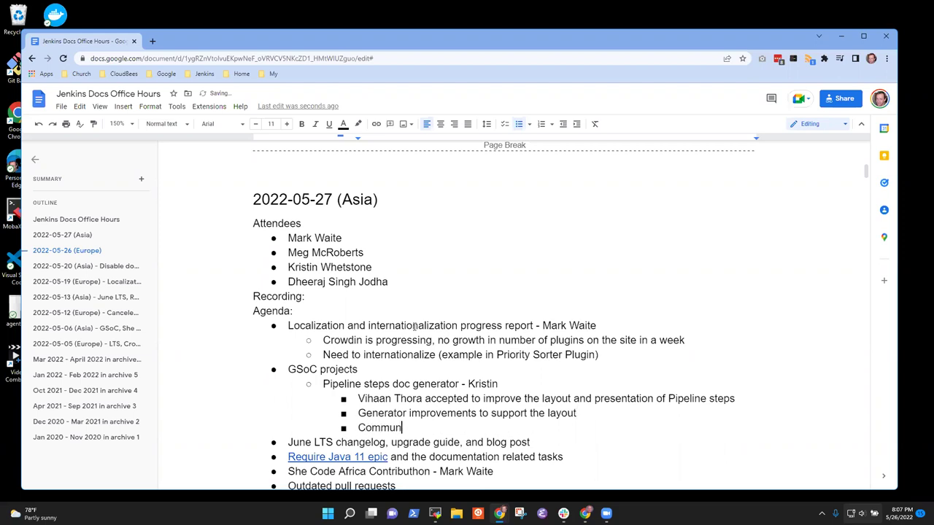
{"action": "type", "text": "ity bonding started, first pull requests "}
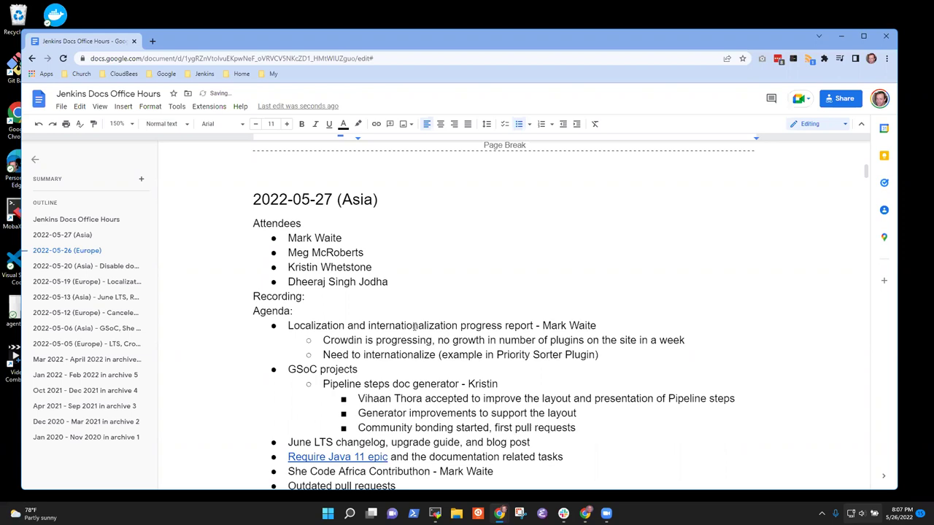
{"action": "type", "text": "have been submitted"}
{"action": "key", "text": "Return"}
{"action": "type", "text": "Attended"}
{"action": "key", "text": "ctrl+BackSpace"}
{"action": "type", "text": "Vihann attended"}
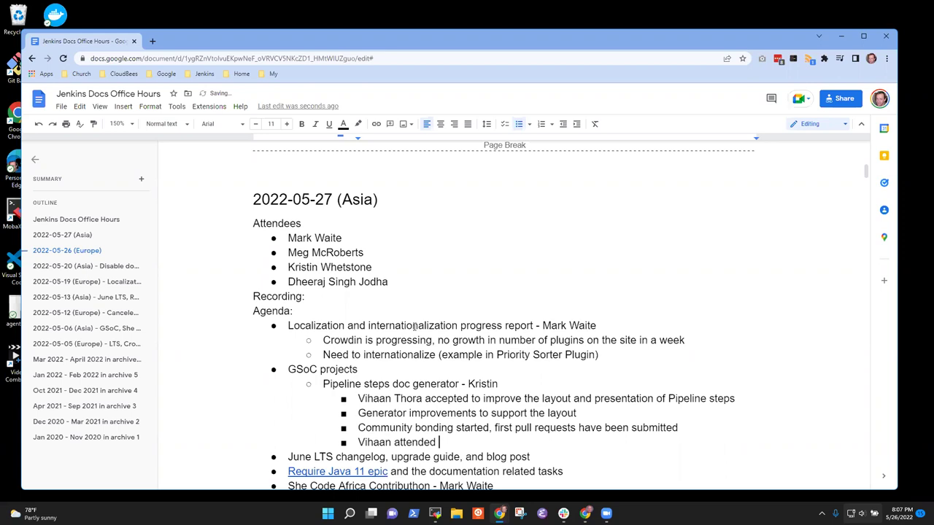
{"action": "type", "text": "Europe office hours"}
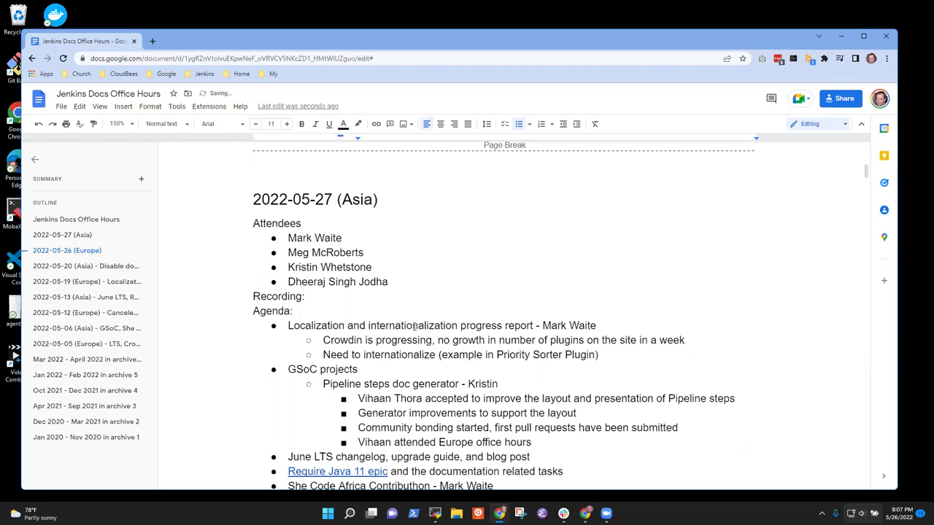
{"action": "type", "text": " 2022-05-26"}
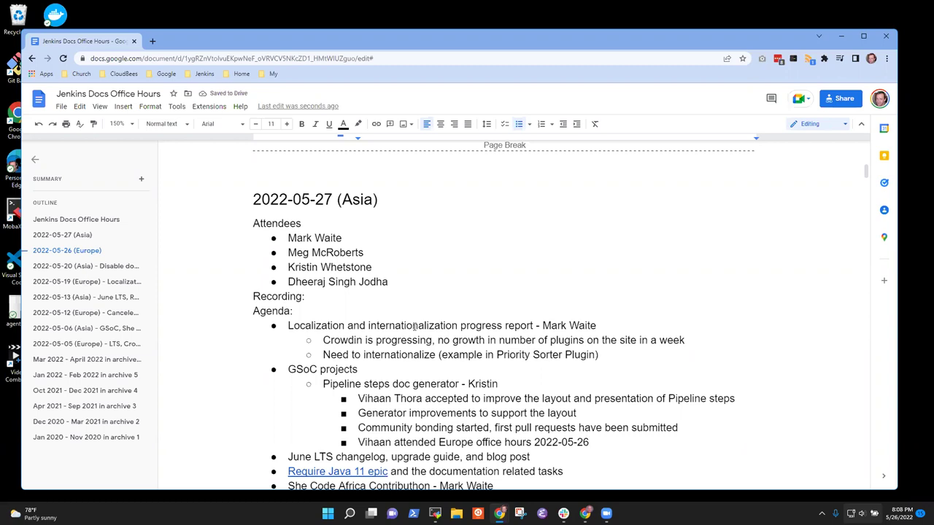
- Add the indented note 'Discussing changes for the site for a different nav bar'
{"action": "key", "text": "Return"}
{"action": "key", "text": "Tab"}
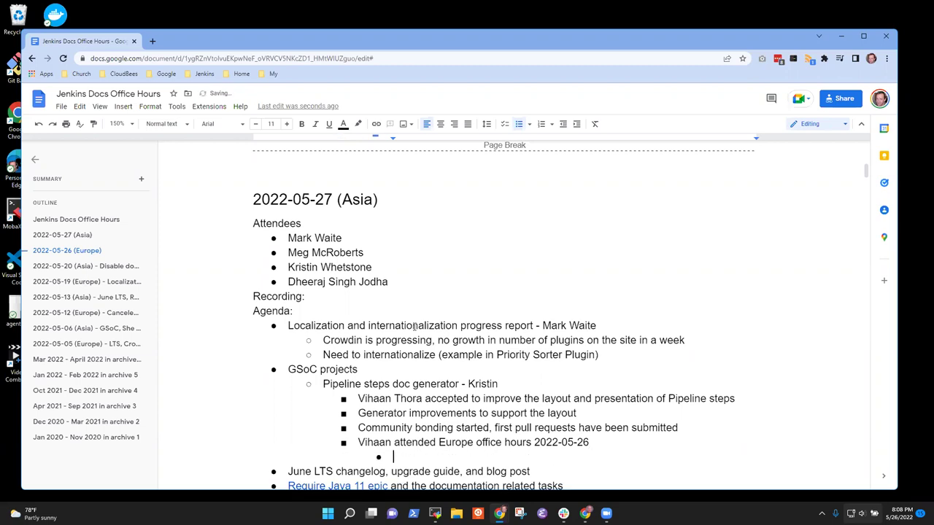
{"action": "type", "text": "Looking at"}
{"action": "key", "text": "ctrl+BackSpace"}
{"action": "key", "text": "ctrl+BackSpace"}
{"action": "type", "text": "Discussing changes for the site to"}
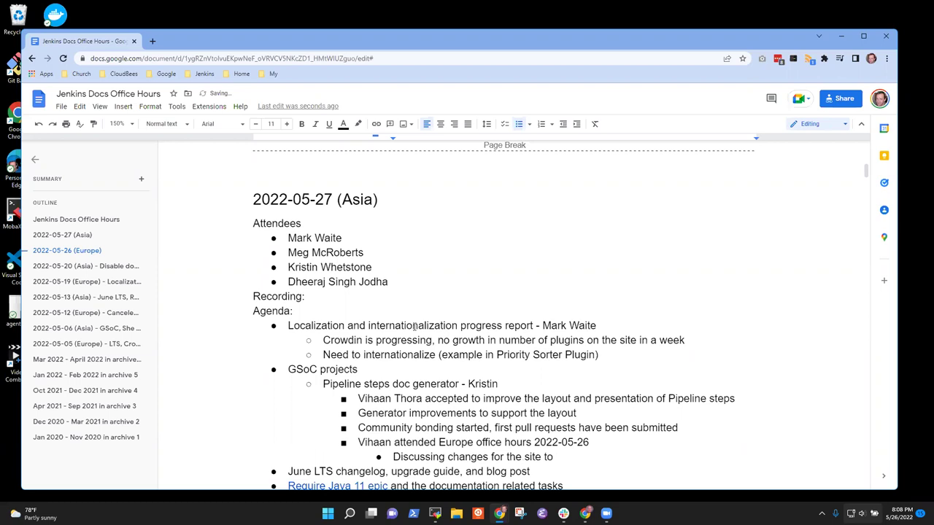
{"action": "key", "text": "ctrl+BackSpace"}
{"action": "type", "text": "for a different nav bar"}
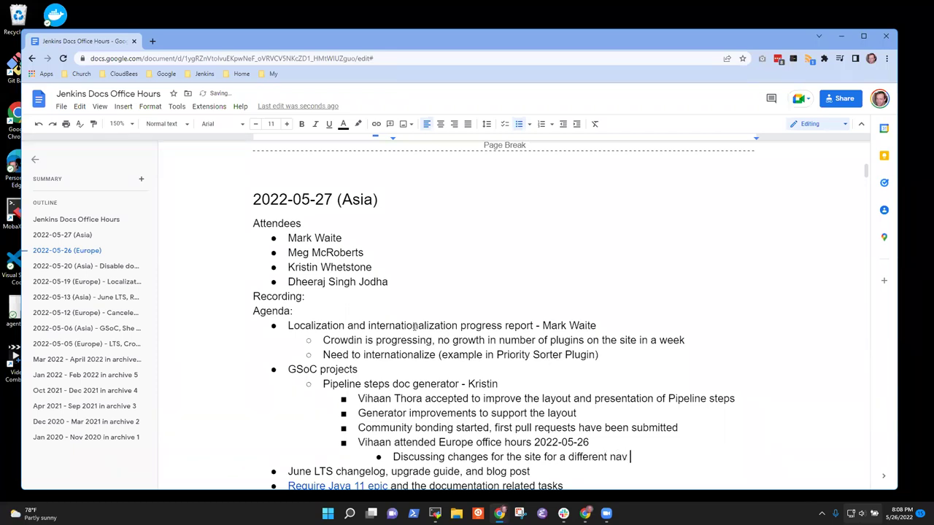
{"action": "key", "text": "Return"}
{"action": "key", "text": "shift+Tab"}
{"action": "type", "text": "Chart on"}
{"action": "key", "text": "BackSpace"}
{"action": "key", "text": "BackSpace"}
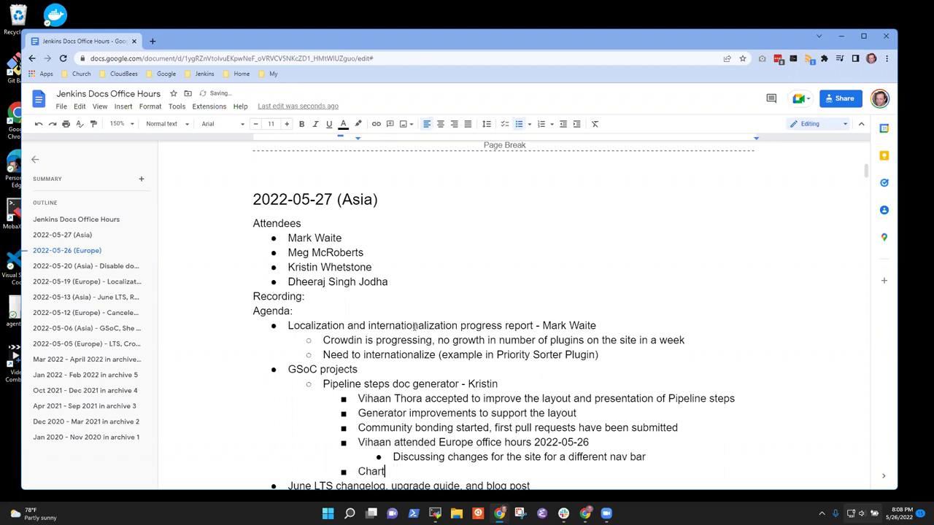
{"action": "key", "text": "BackSpace"}
{"action": "key", "text": "BackSpace"}
{"action": "type", "text": "t on gitter in"}
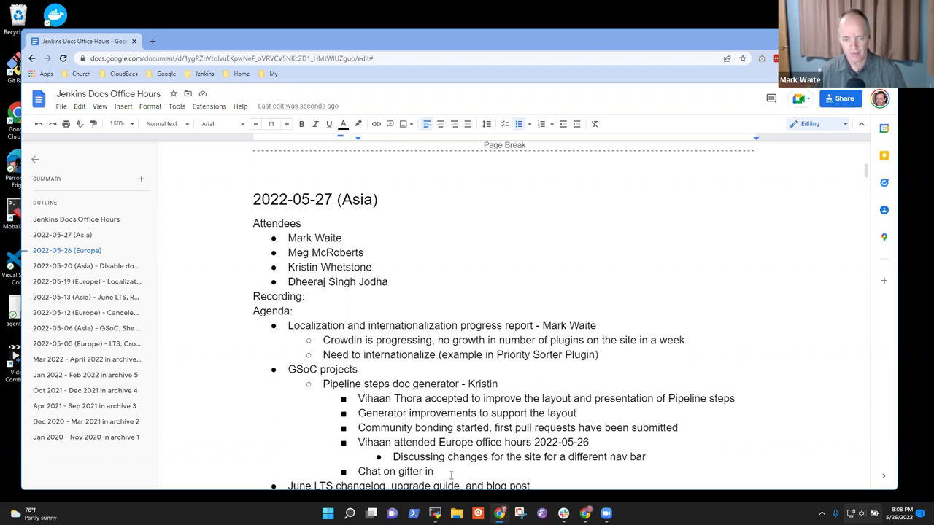
{"action": "left_click_drag", "start_coordinate": [436, 472], "coordinate": [451, 474]}
{"action": "type", "text": "https://gitter.im/jenkinsci/docs"}
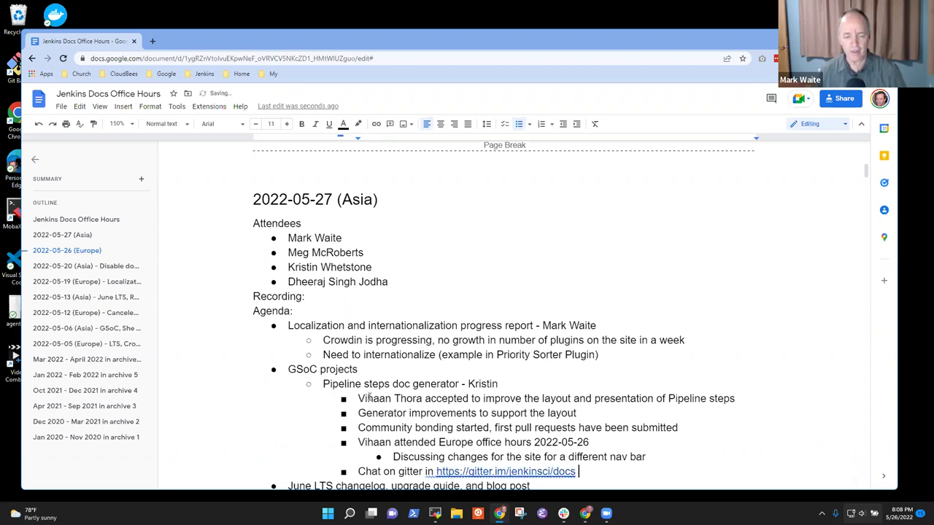
{"action": "scroll", "coordinate": [373, 363], "scroll_direction": "down", "scroll_amount": 2}
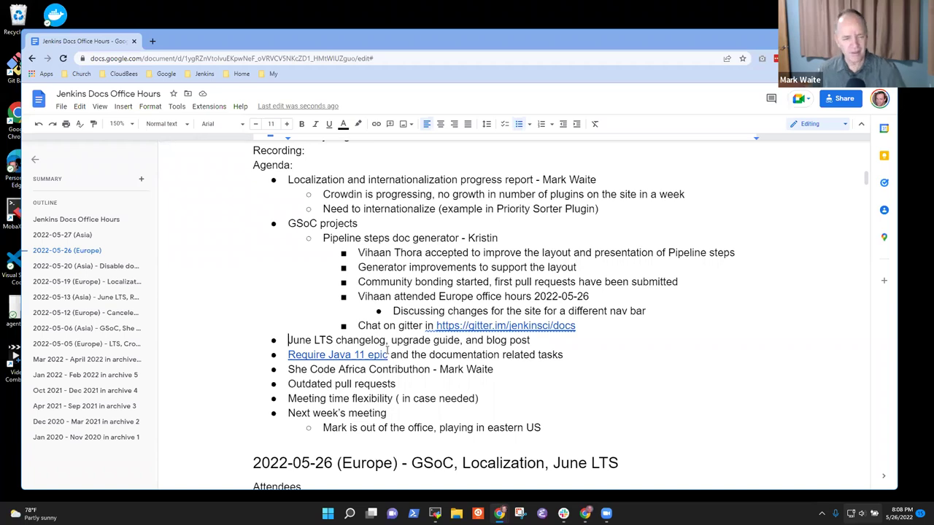
- Add a June LTS sub-bullet noting the LTS changelog was submitted
{"action": "key", "text": "shift+End"}
{"action": "key", "text": "End"}
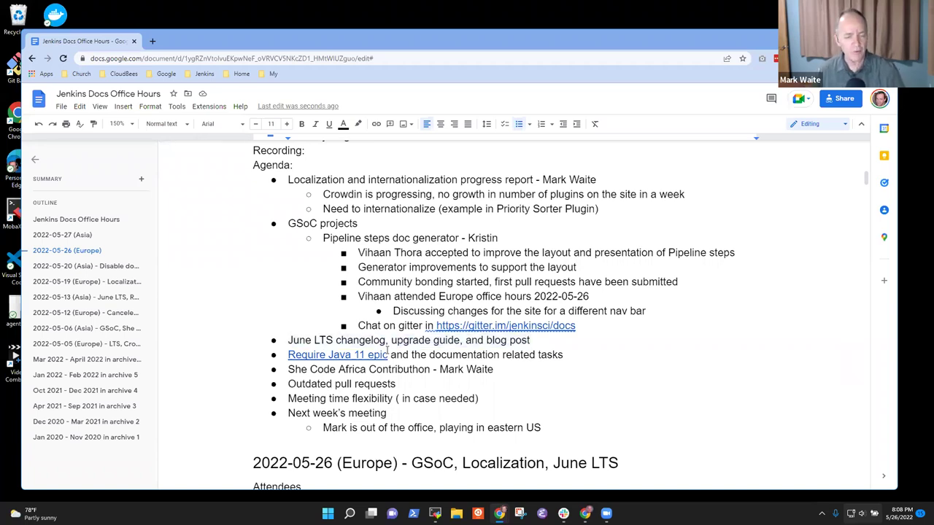
{"action": "key", "text": "Return"}
{"action": "key", "text": "Tab"}
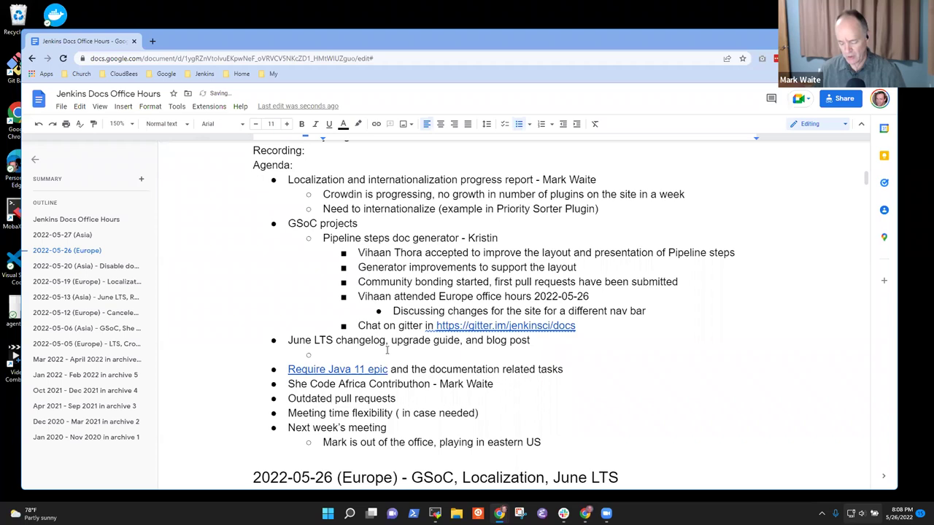
{"action": "type", "text": "Kevin Mart"}
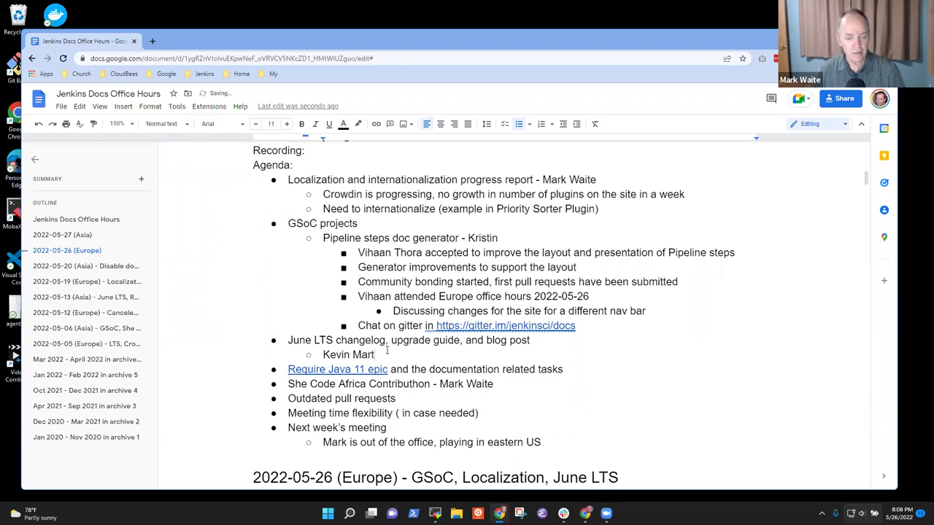
{"action": "type", "text": "ens submitted the "}
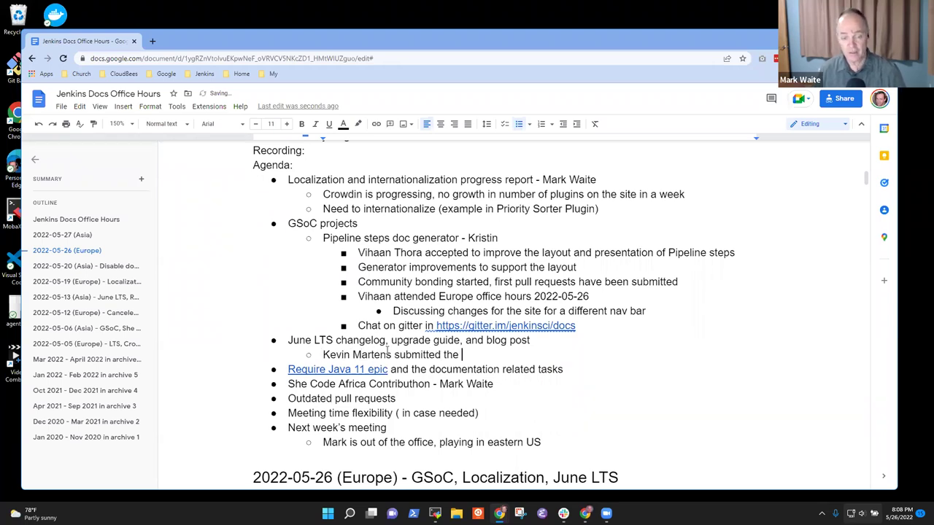
{"action": "type", "text": "LTS changelog"}
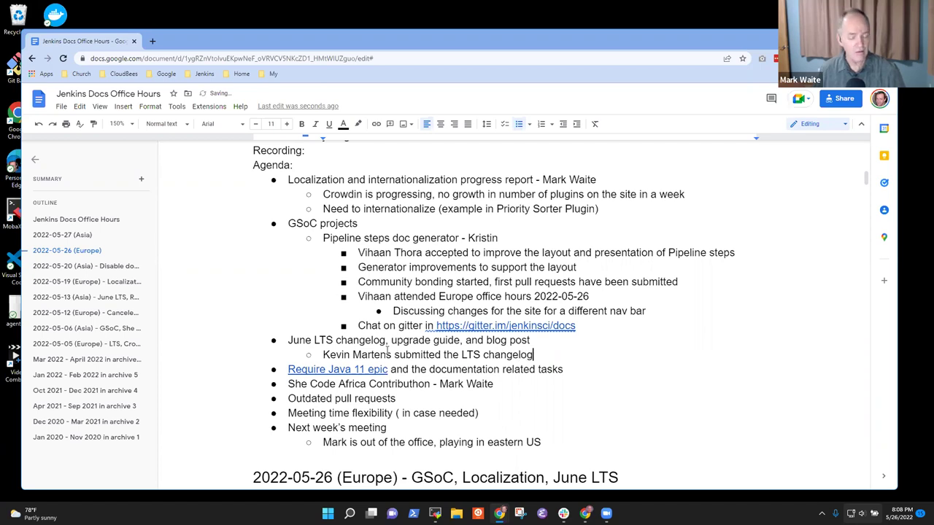
- Add a deeper sub-bullet 'Pending additional changes based on feedback'
{"action": "key", "text": "Return"}
{"action": "key", "text": "Tab"}
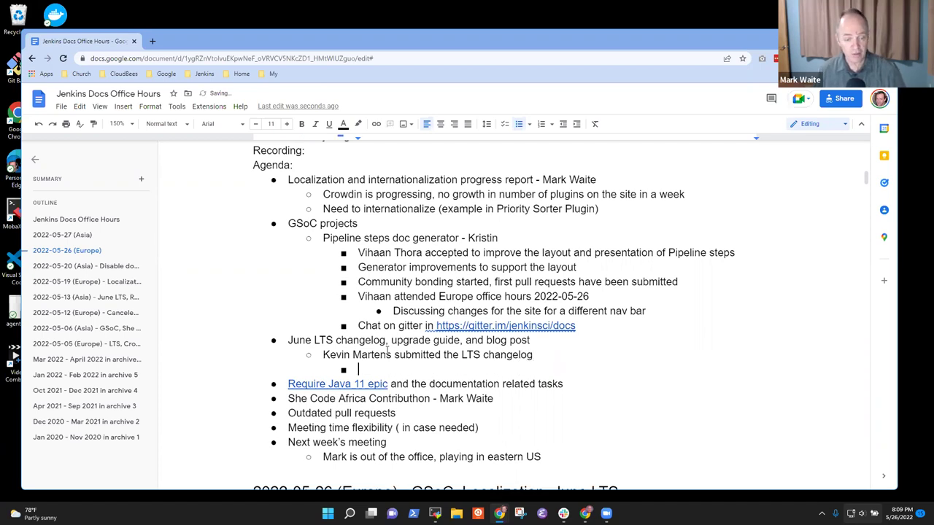
{"action": "type", "text": "Pending ad"}
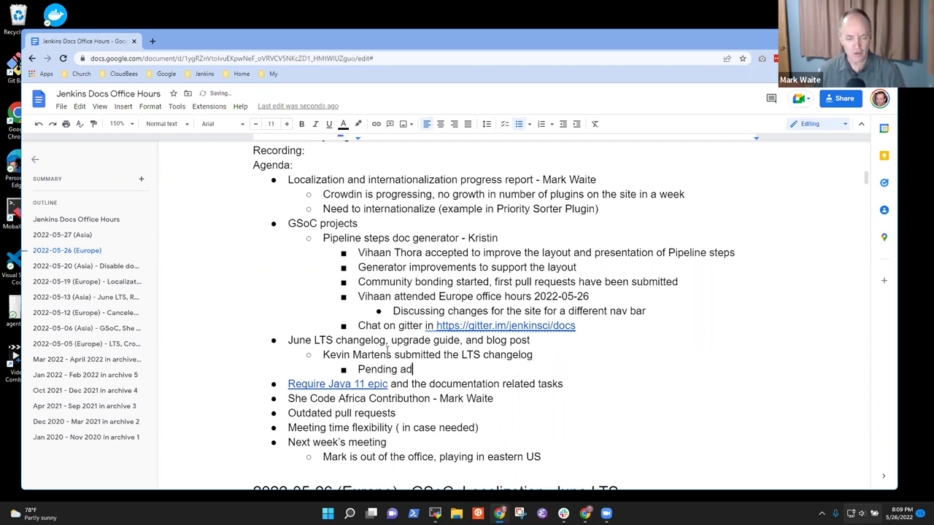
{"action": "type", "text": "dit"}
{"action": "key", "text": "BackSpace"}
{"action": "key", "text": "BackSpace"}
{"action": "key", "text": "BackSpace"}
{"action": "type", "text": "ditional"}
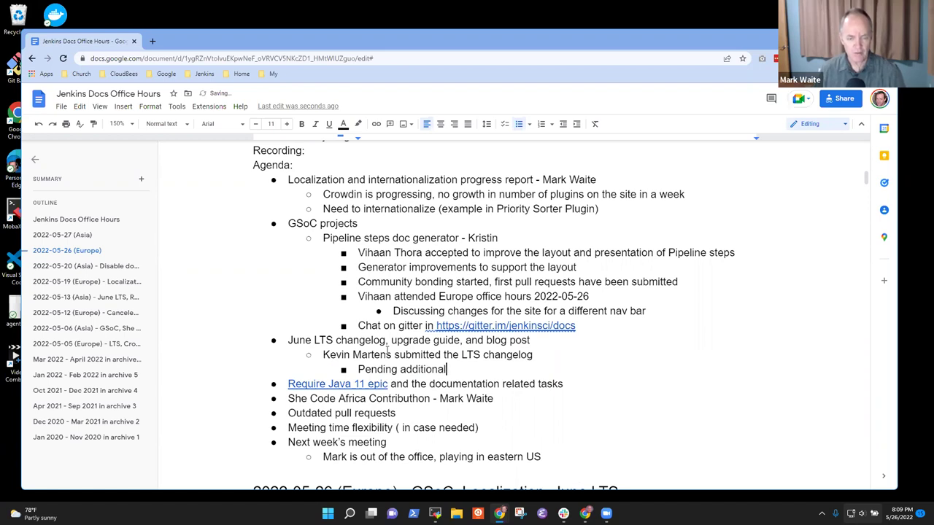
{"action": "type", "text": " changes"}
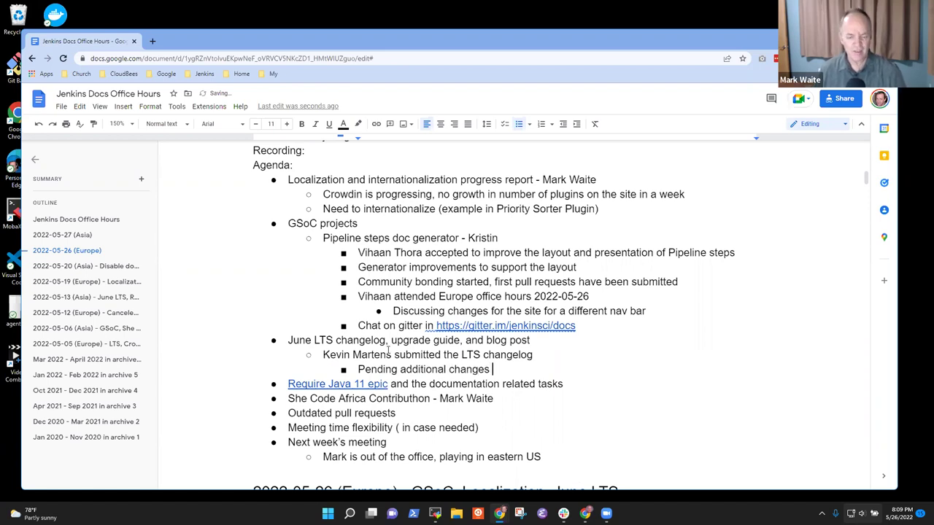
{"action": "type", "text": " based on feeda"}
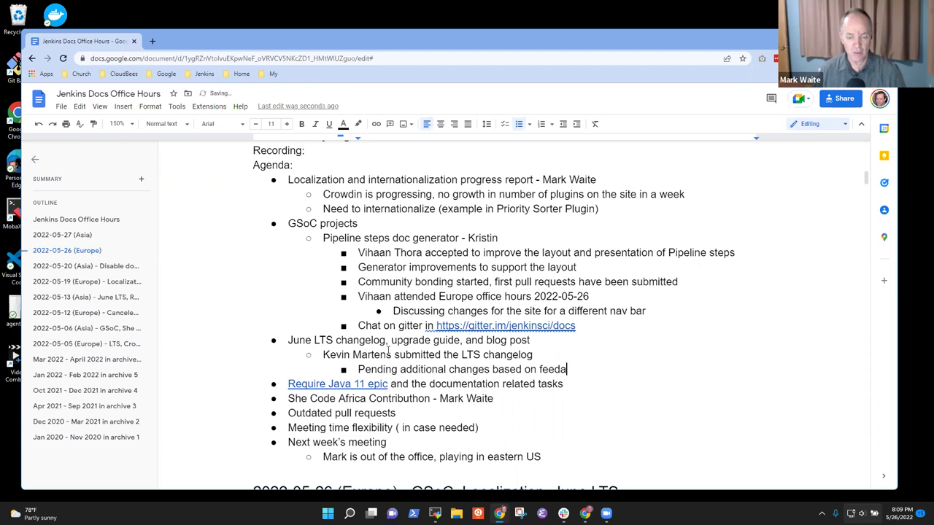
{"action": "type", "text": "bc"}
{"action": "key", "text": "BackSpace"}
{"action": "key", "text": "BackSpace"}
{"action": "key", "text": "BackSpace"}
{"action": "type", "text": "back"}
- Add 'Upcoming blog post to guide users that may be affected by the icon change' with its GIF/PNG-to-SVG sub-point
{"action": "key", "text": "Return"}
{"action": "key", "text": "shift+Tab"}
{"action": "type", "text": "Upcom"}
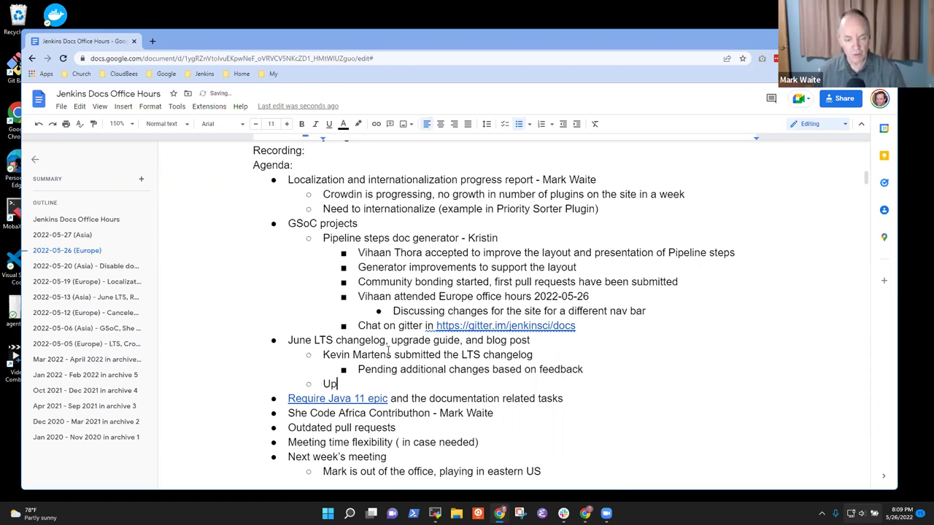
{"action": "key", "text": "BackSpace"}
{"action": "key", "text": "BackSpace"}
{"action": "type", "text": "oming "}
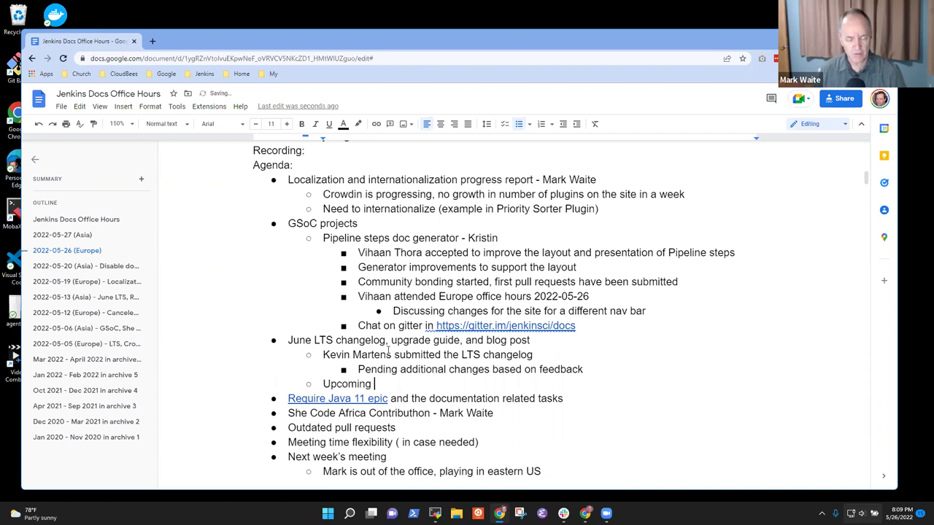
{"action": "type", "text": "blog post to guidfe"}
{"action": "key", "text": "BackSpace"}
{"action": "key", "text": "BackSpace"}
{"action": "type", "text": "e "}
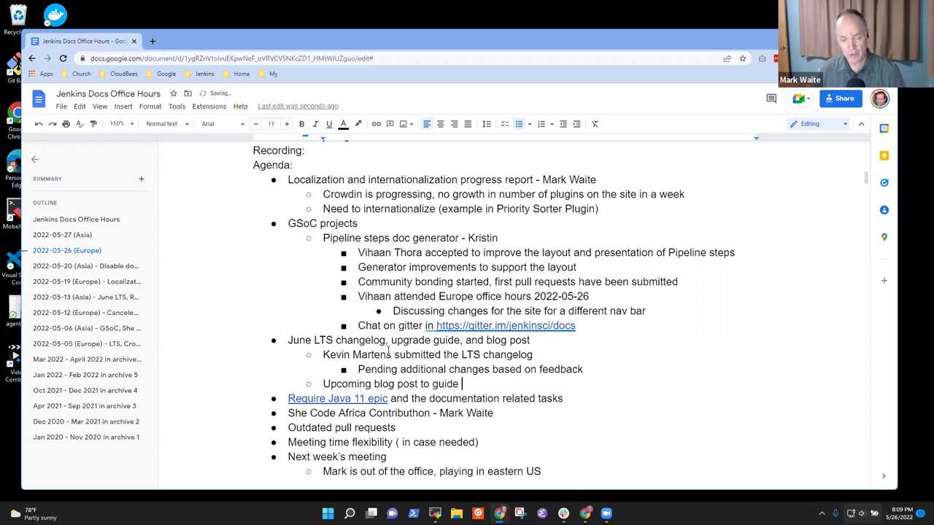
{"action": "type", "text": "users that may be "}
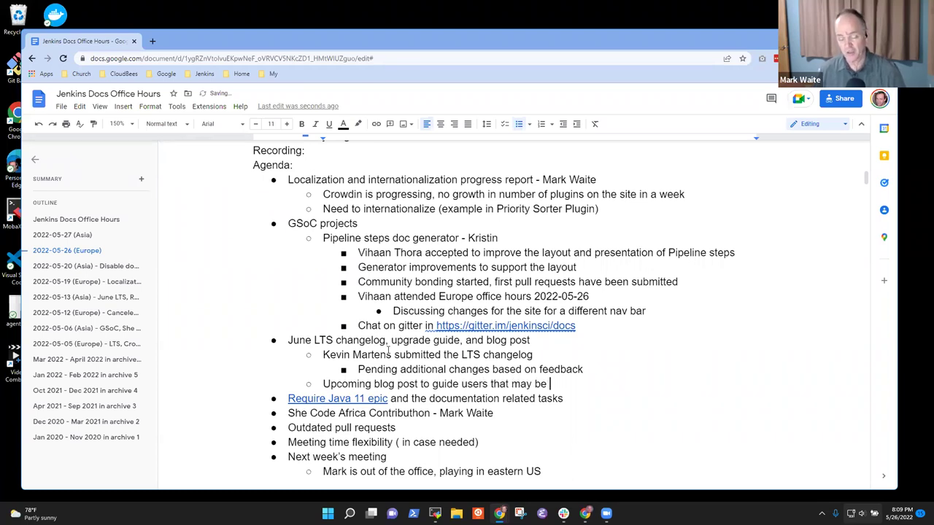
{"action": "type", "text": "affected by"}
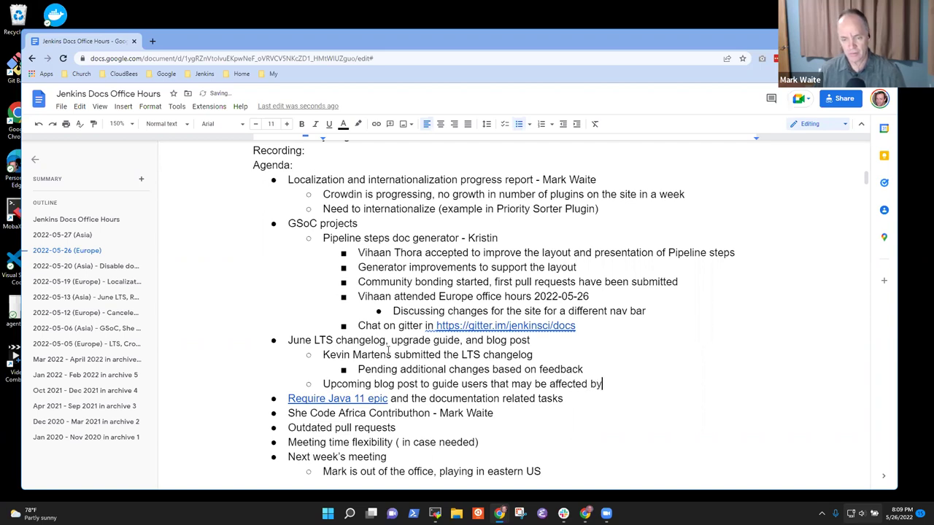
{"action": "type", "text": " the icon chang"}
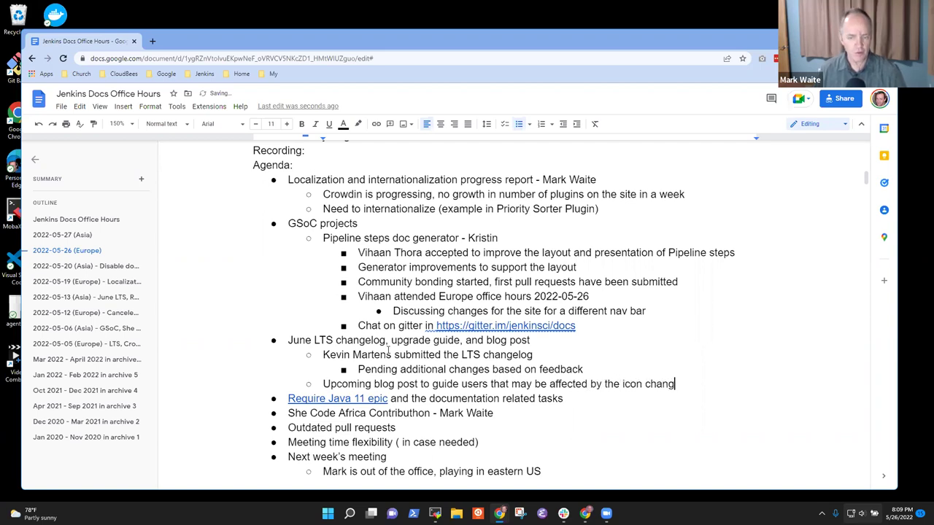
{"action": "type", "text": "e"}
{"action": "key", "text": "Return"}
{"action": "key", "text": "Tab"}
{"action": "type", "text": "GIF and PNG "}
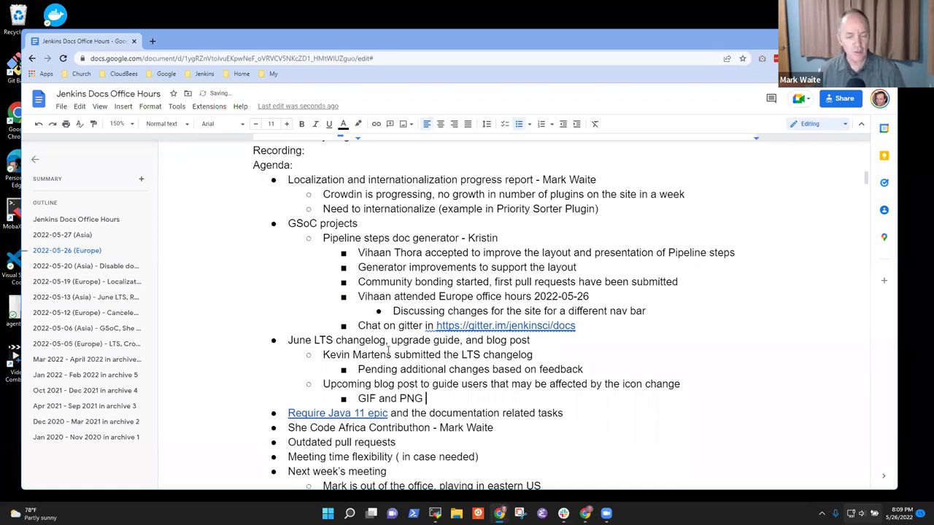
{"action": "type", "text": "images have "}
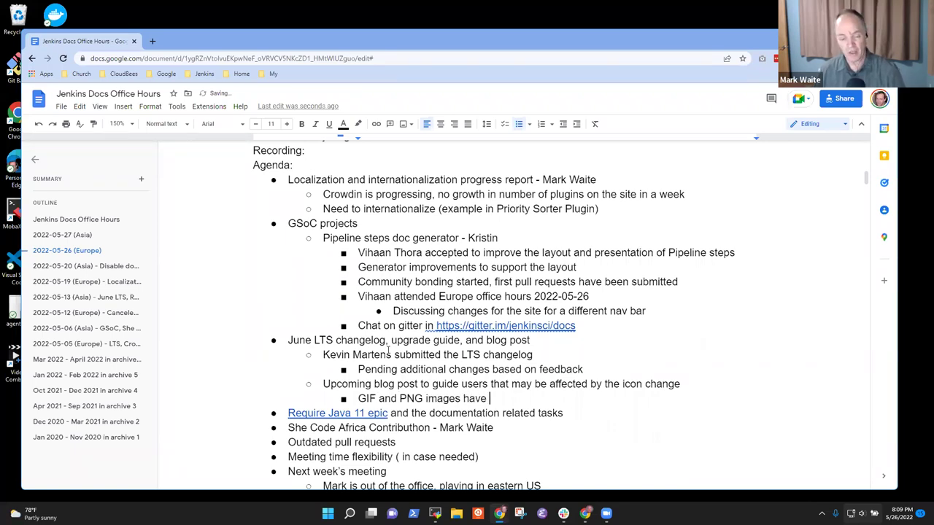
{"action": "type", "text": "been replaced "}
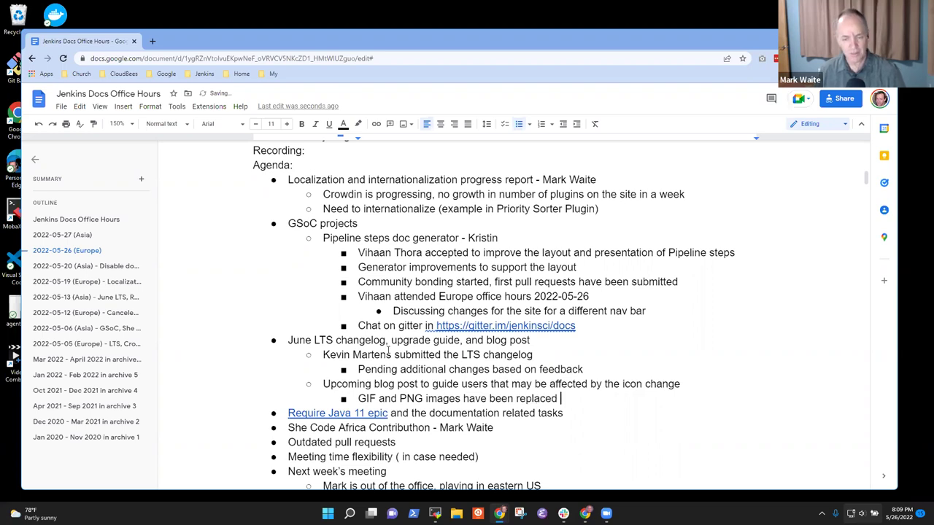
{"action": "type", "text": "by SVG images"}
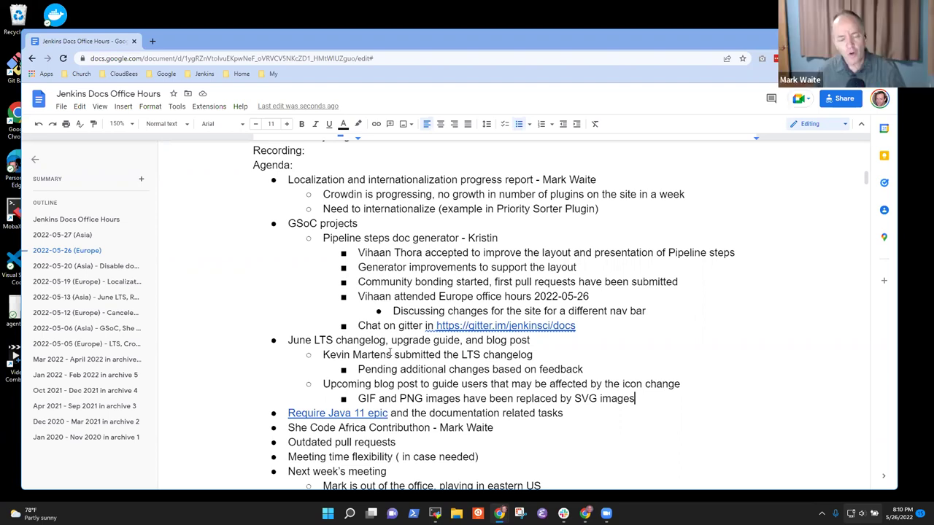
- Add 'Switch the icons to be themable' with a nested 'Dark theme, icons don't disappear' sub-point
{"action": "key", "text": "Return"}
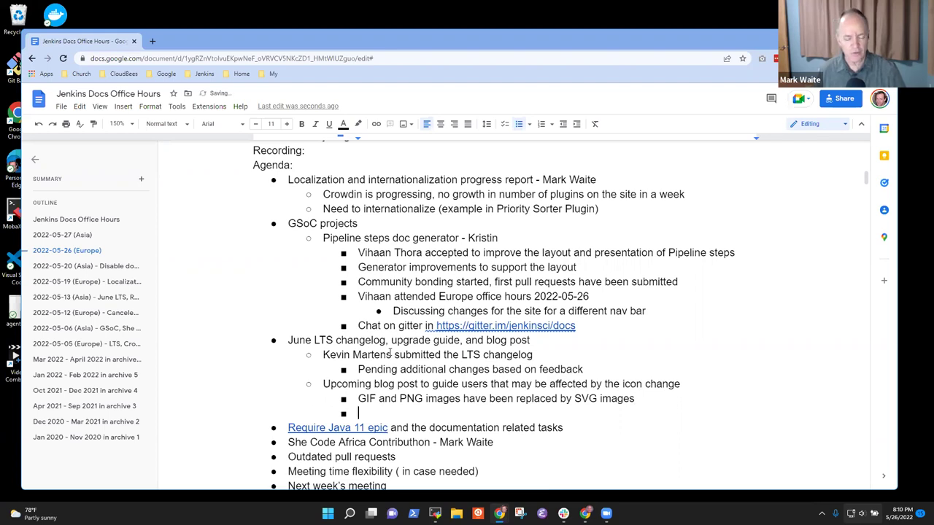
{"action": "type", "text": "Switch the "}
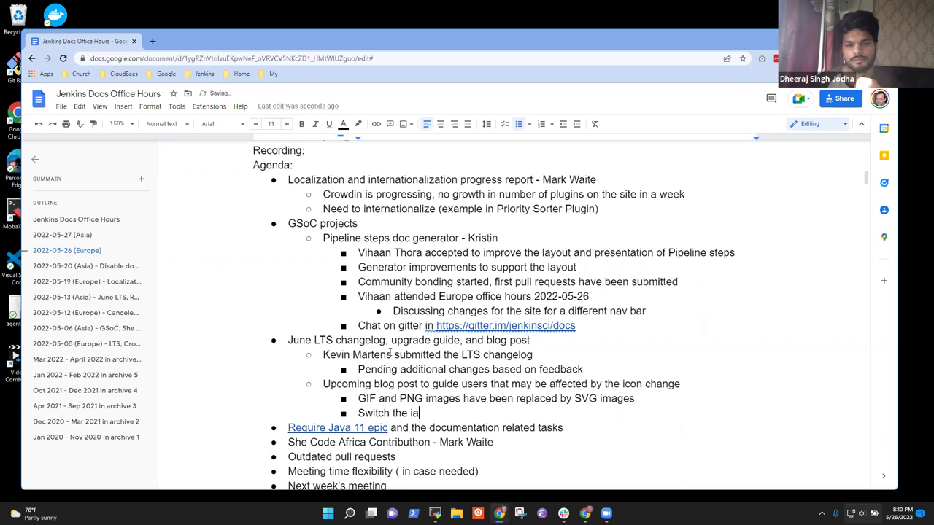
{"action": "type", "text": "icon"}
{"action": "key", "text": "BackSpace"}
{"action": "type", "text": "s to be themable"}
{"action": "key", "text": "Return"}
{"action": "key", "text": "Tab"}
{"action": "type", "text": "Dark th"}
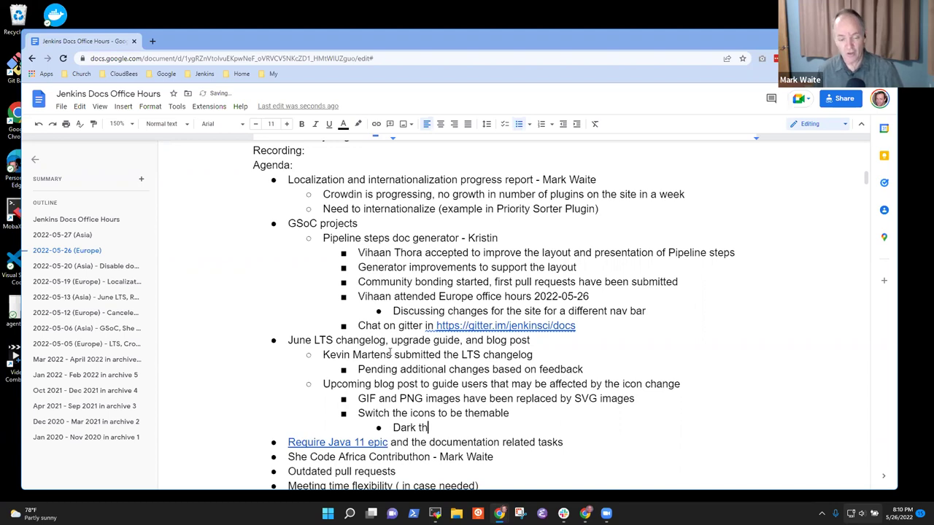
{"action": "type", "text": "eme, icons don't disappear"}
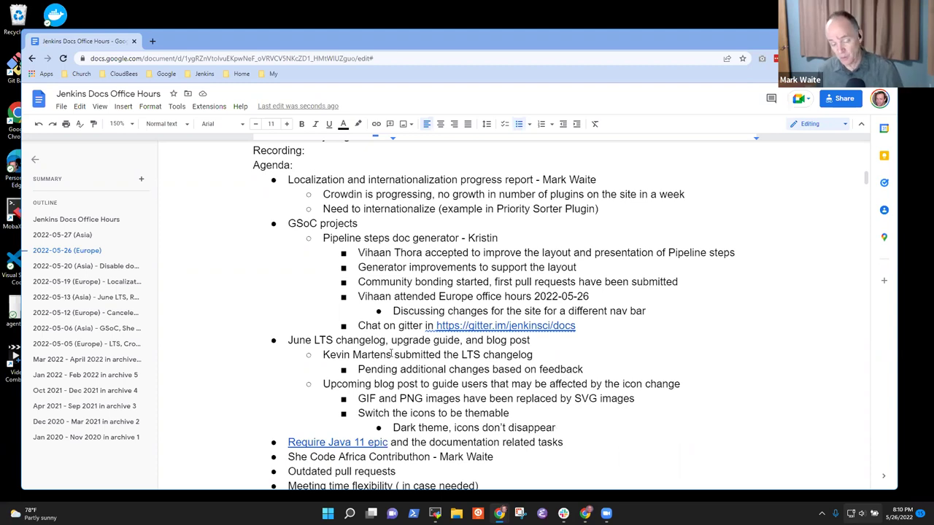
- Extend the themable line with ', higher resolution, more modernize' and start an outdented 'Plugin maintainers' bullet
{"action": "key", "text": "Up"}
{"action": "key", "text": "shift+Home"}
{"action": "key", "text": "End"}
{"action": "type", "text": ", "}
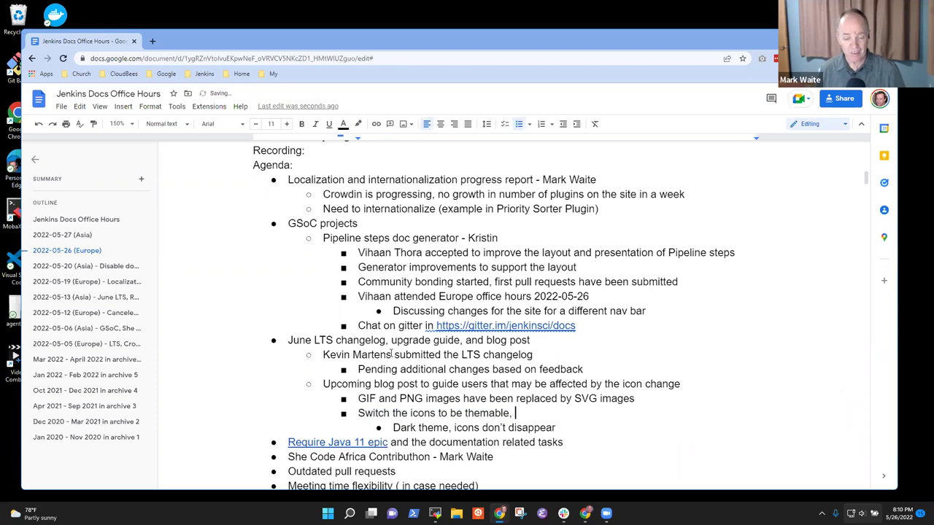
{"action": "type", "text": "higher resolve"}
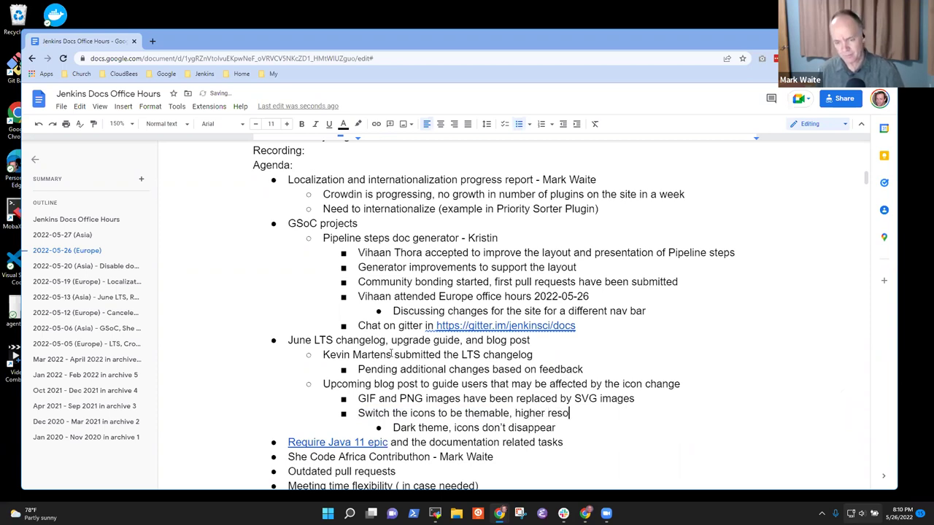
{"action": "key", "text": "BackSpace"}
{"action": "key", "text": "BackSpace"}
{"action": "type", "text": "utio"}
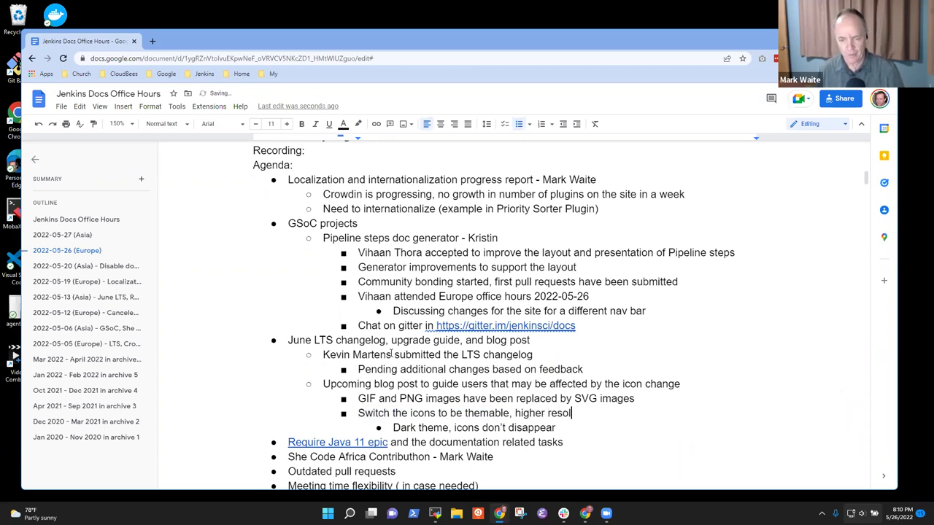
{"action": "type", "text": "n"}
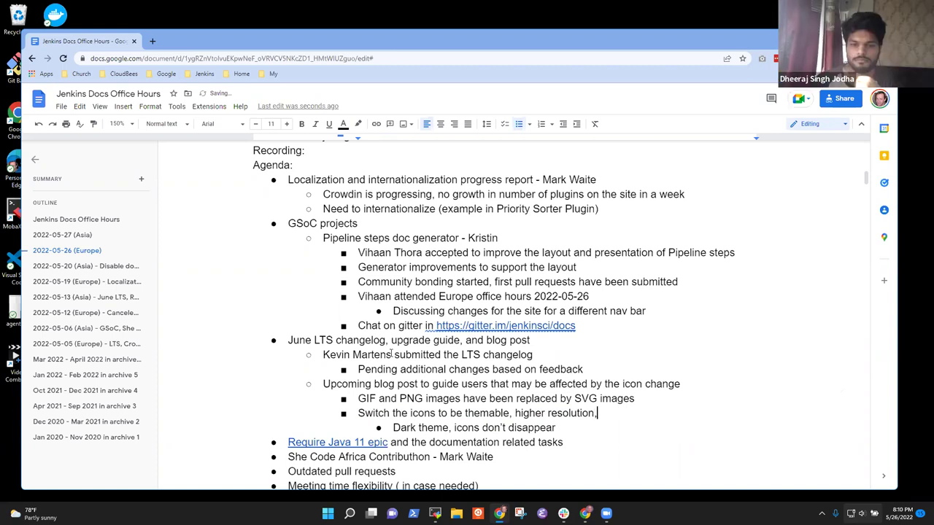
{"action": "type", "text": ", more"}
{"action": "key", "text": "BackSpace"}
{"action": "key", "text": "BackSpace"}
{"action": "type", "text": "de"}
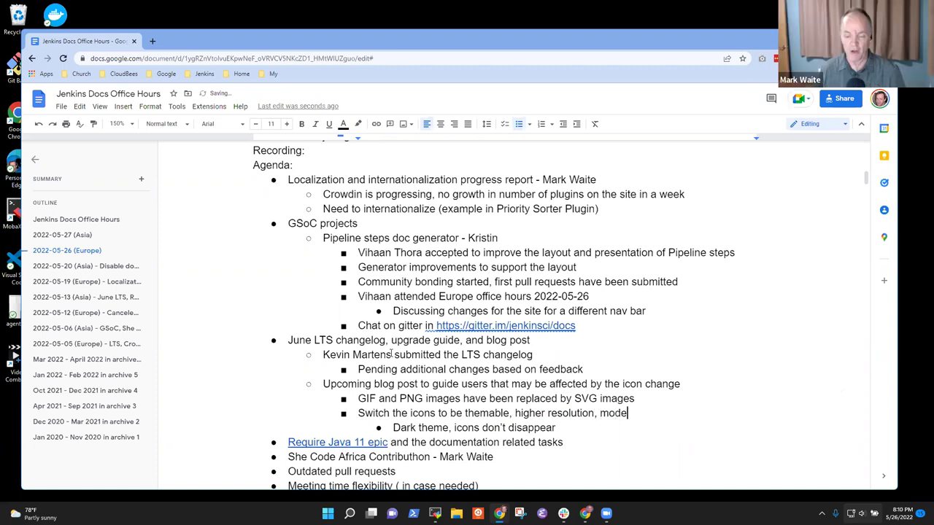
{"action": "type", "text": "rnize"}
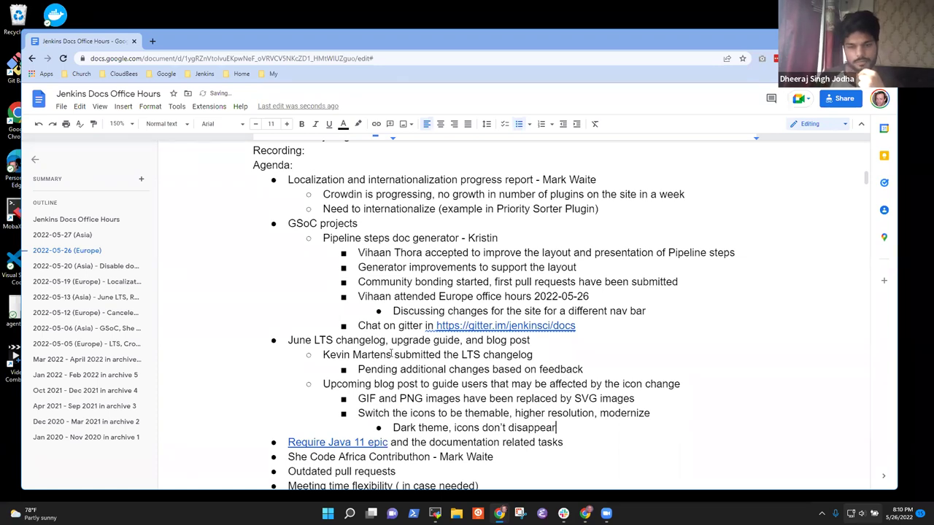
{"action": "key", "text": "Return"}
{"action": "key", "text": "shift+Tab"}
{"action": "type", "text": "Plugin maitnainers"}
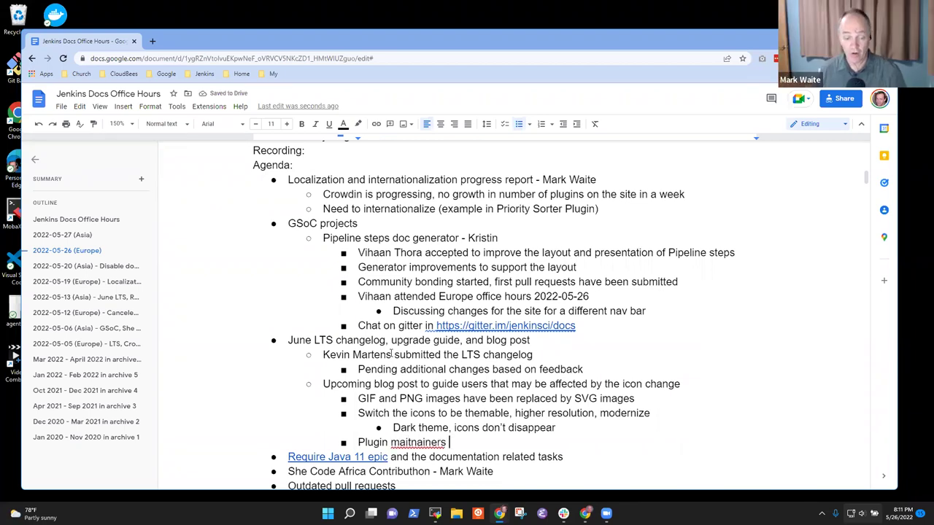
- Fix the bullet to read 'Plugin maintainers of the affected plugins need to update and release the plugin'
{"action": "key", "text": "ctrl+BackSpace"}
{"action": "type", "text": "maint"}
{"action": "key", "text": "BackSpace"}
{"action": "key", "text": "BackSpace"}
{"action": "key", "text": "ctrl+BackSpace"}
{"action": "type", "text": "maintainer"}
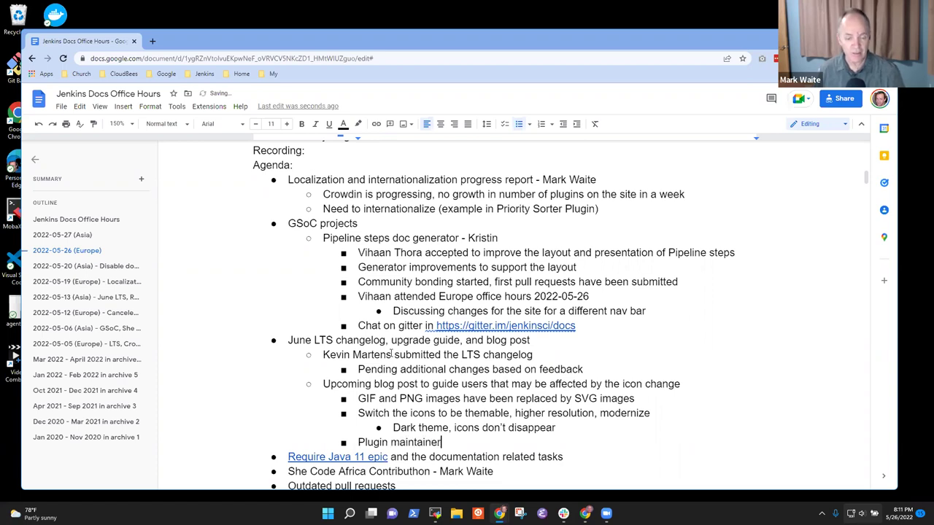
{"action": "type", "text": "s of the affecte"}
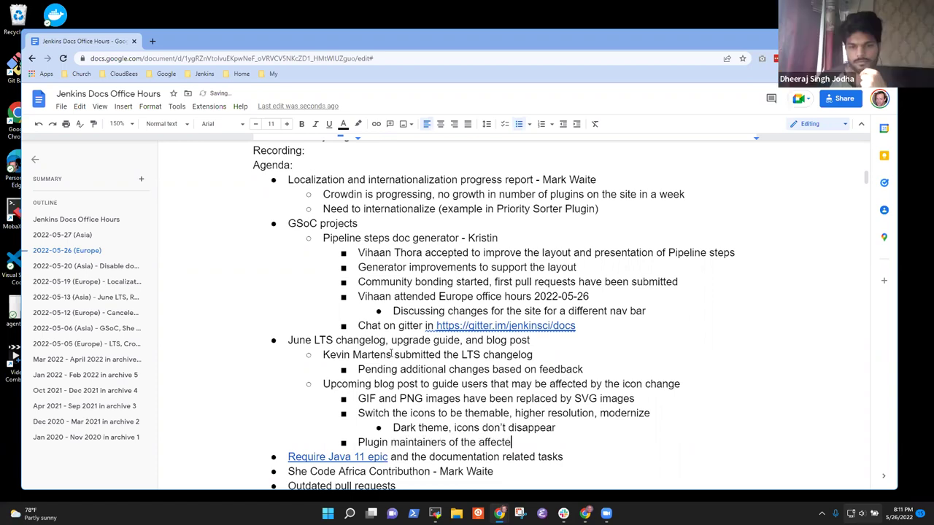
{"action": "type", "text": "d plugins"}
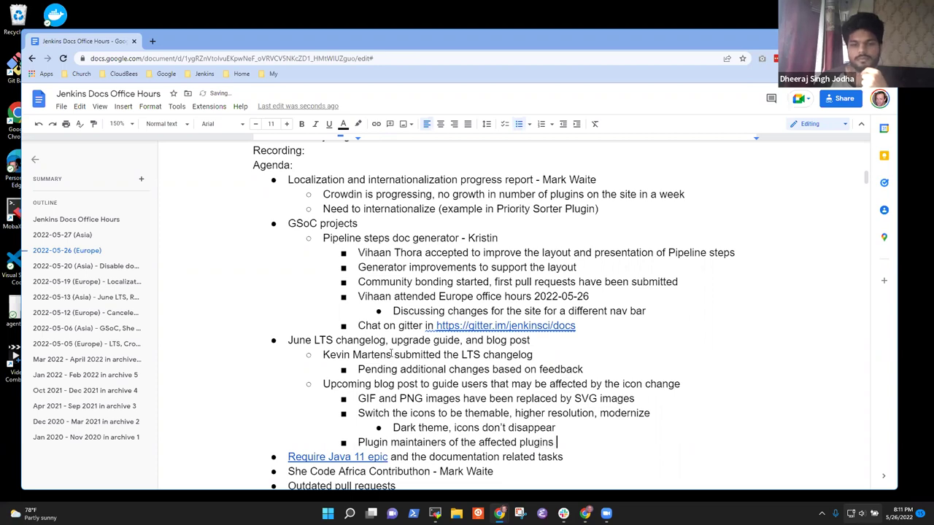
{"action": "type", "text": " need to "}
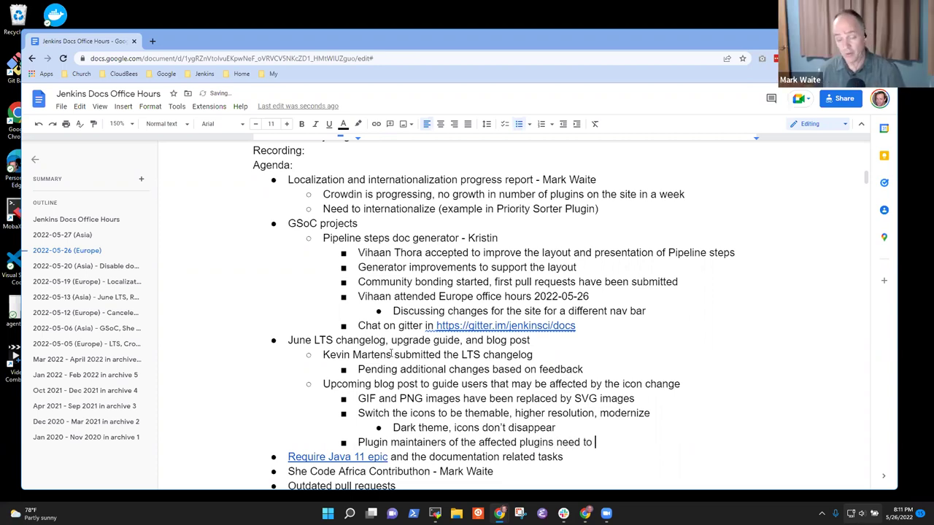
{"action": "type", "text": "update and release"}
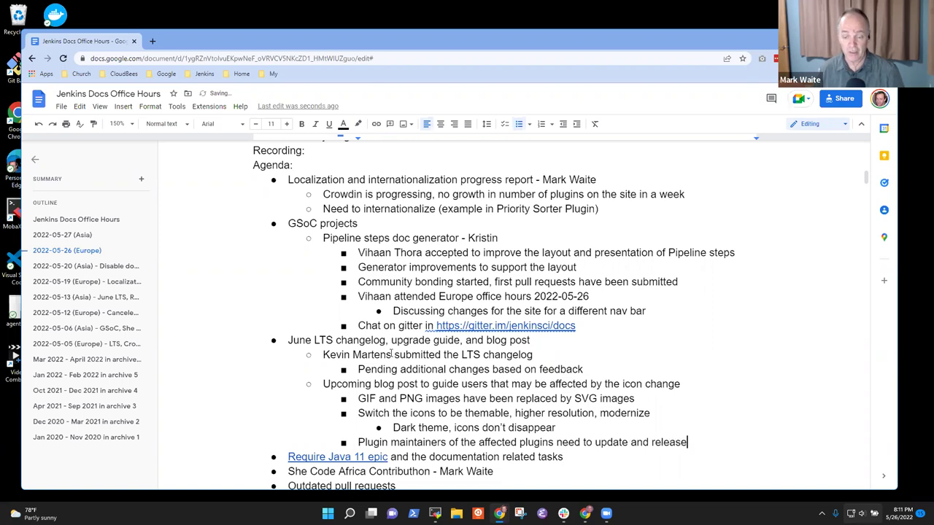
{"action": "type", "text": " the pl"}
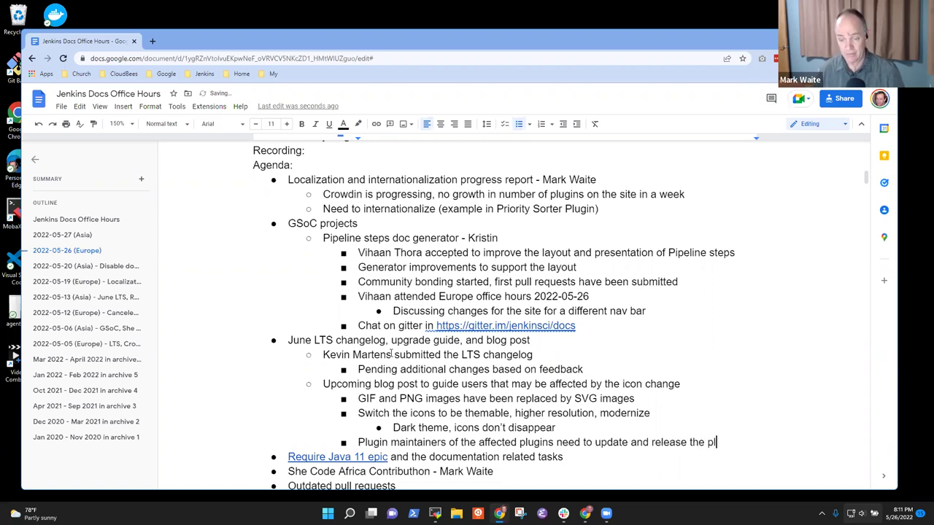
{"action": "type", "text": "ugin"}
- Add sub-points 'List in a sheet that notes the affected plugins' and 'Most popular plugins already updated or have pull requests pending'
{"action": "key", "text": "Return"}
{"action": "key", "text": "Tab"}
{"action": "type", "text": "List in sh"}
{"action": "key", "text": "BackSpace"}
{"action": "key", "text": "BackSpace"}
{"action": "type", "text": "a sheet that notes the affected plugins"}
{"action": "key", "text": "Return"}
{"action": "type", "text": "Most p"}
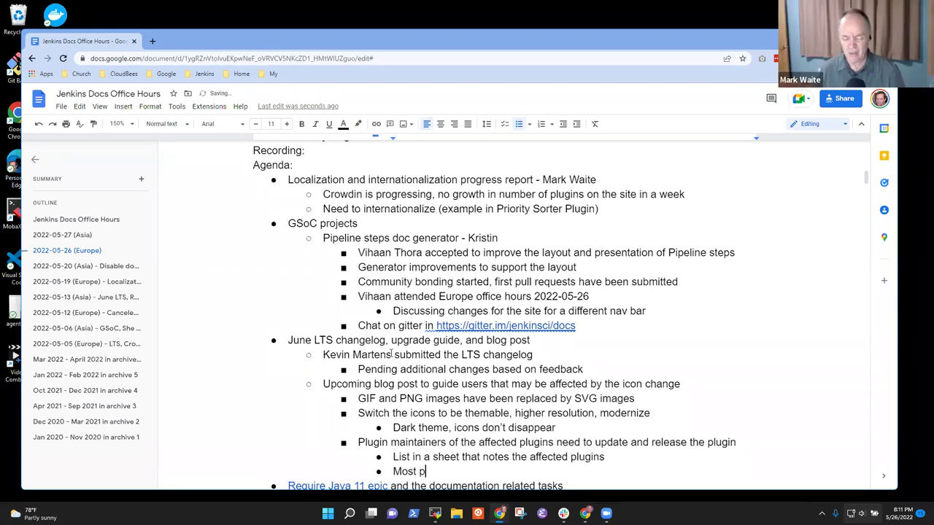
{"action": "type", "text": "opular plugins"}
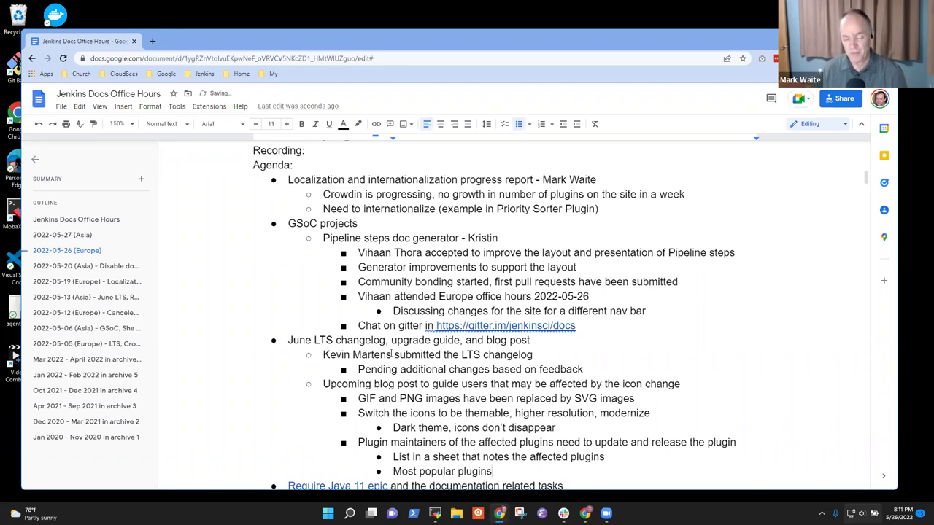
{"action": "type", "text": " alre"}
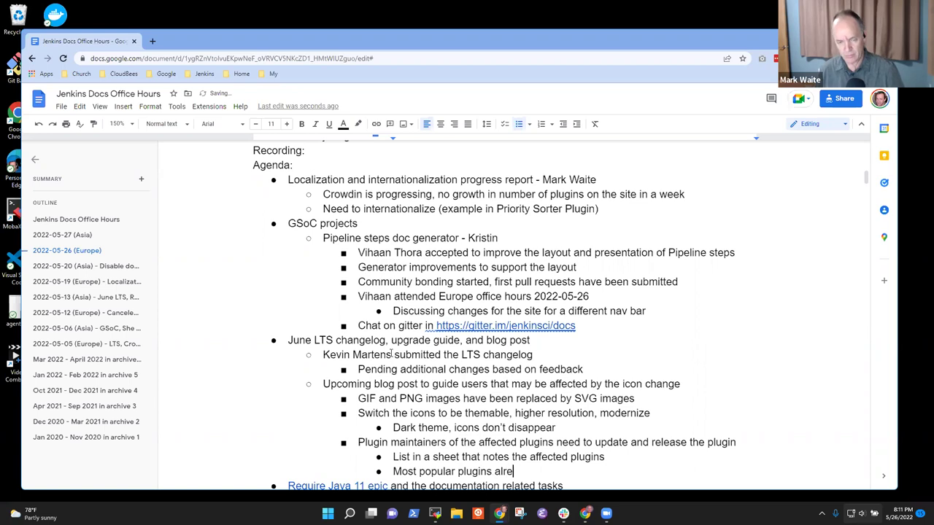
{"action": "type", "text": "ady updated or have pou"}
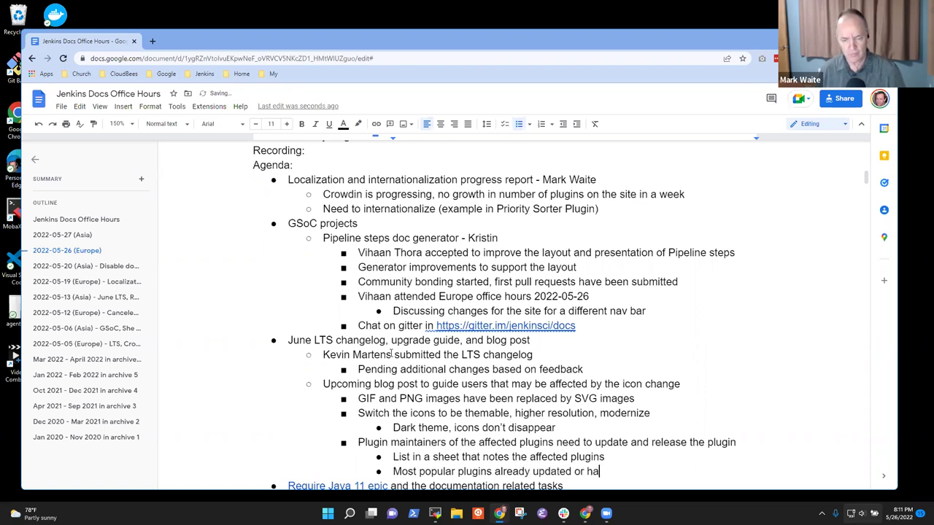
{"action": "key", "text": "BackSpace"}
{"action": "key", "text": "BackSpace"}
{"action": "type", "text": "ull request"}
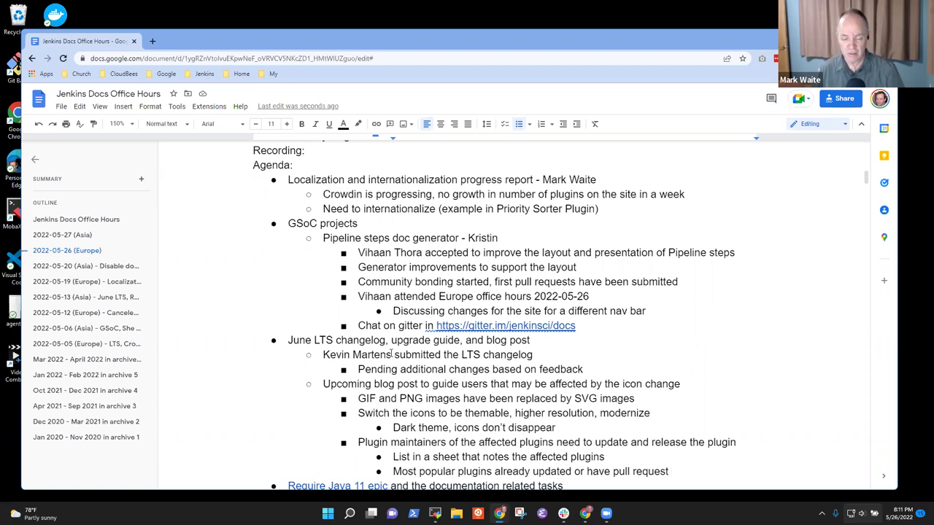
{"action": "type", "text": "s pending"}
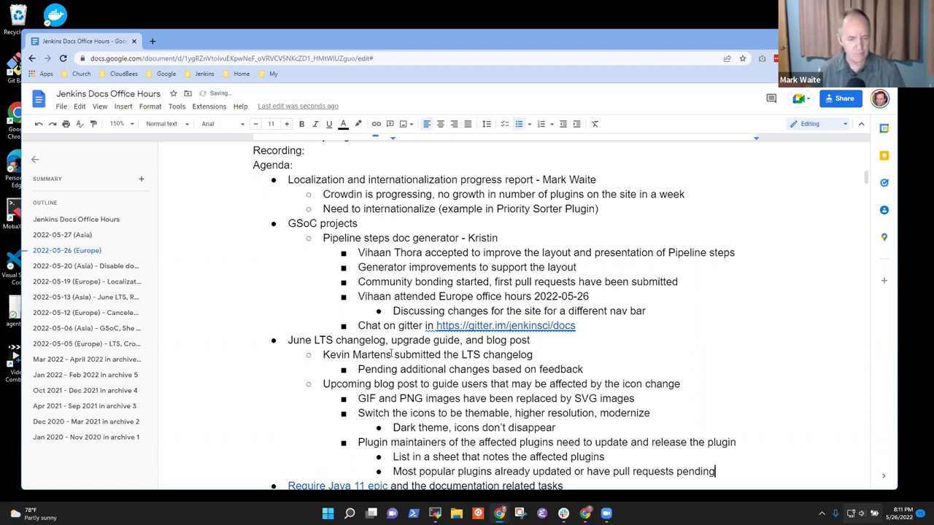
- Remove a stray empty bullet after the plugin notes and review the icon-change lines
{"action": "key", "text": "Return"}
{"action": "key", "text": "shift+Tab"}
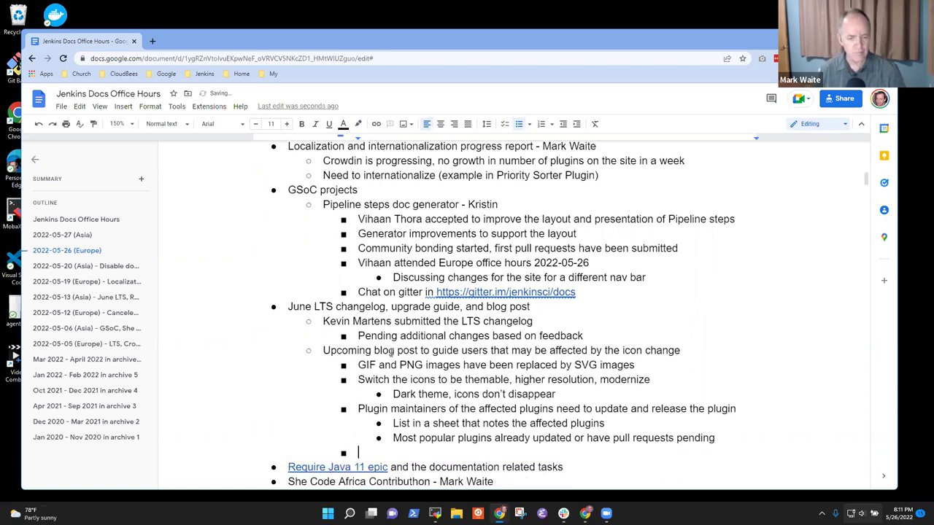
{"action": "key", "text": "BackSpace"}
{"action": "key", "text": "BackSpace"}
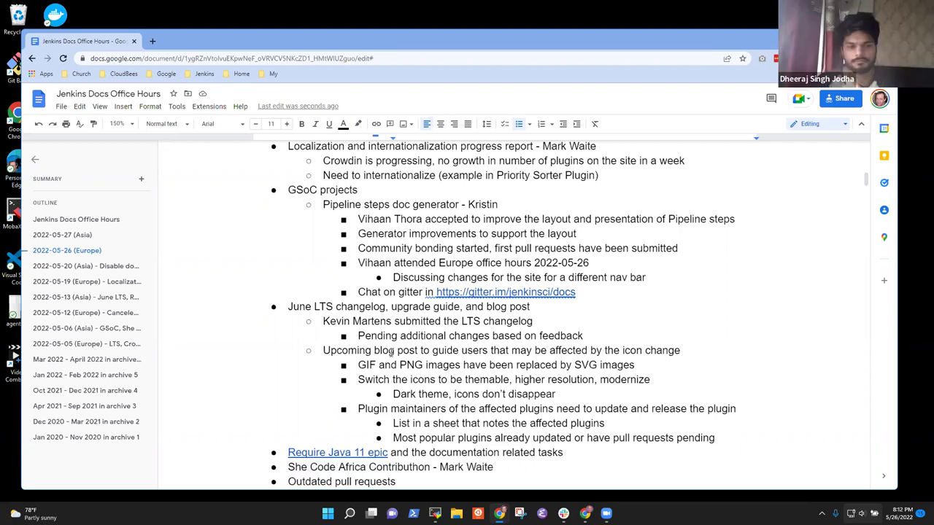
{"action": "key", "text": "Up"}
{"action": "key", "text": "Up"}
{"action": "key", "text": "Up"}
{"action": "key", "text": "Up"}
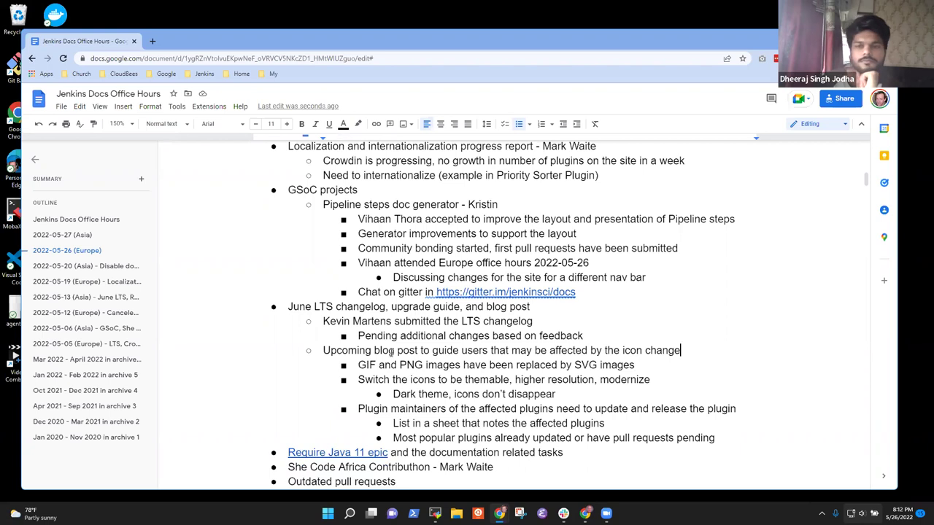
{"action": "key", "text": "shift+Home"}
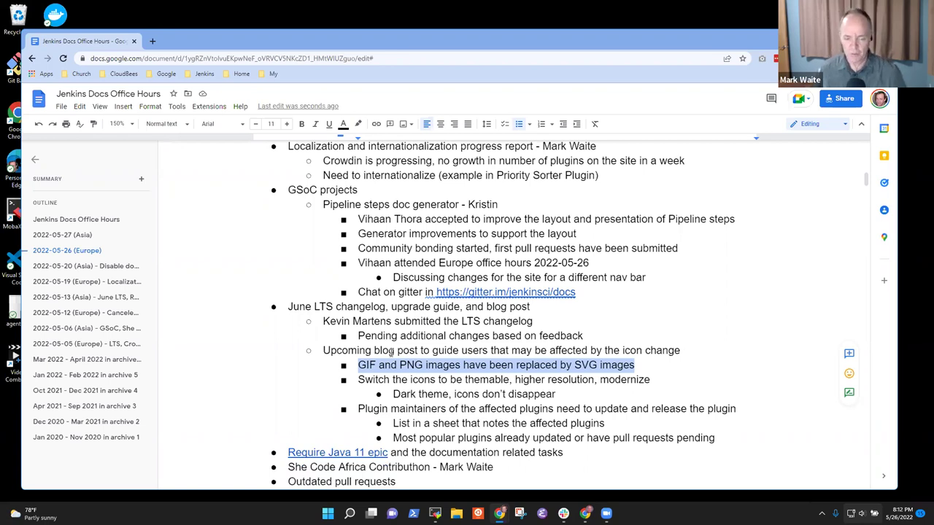
{"action": "key", "text": "Down"}
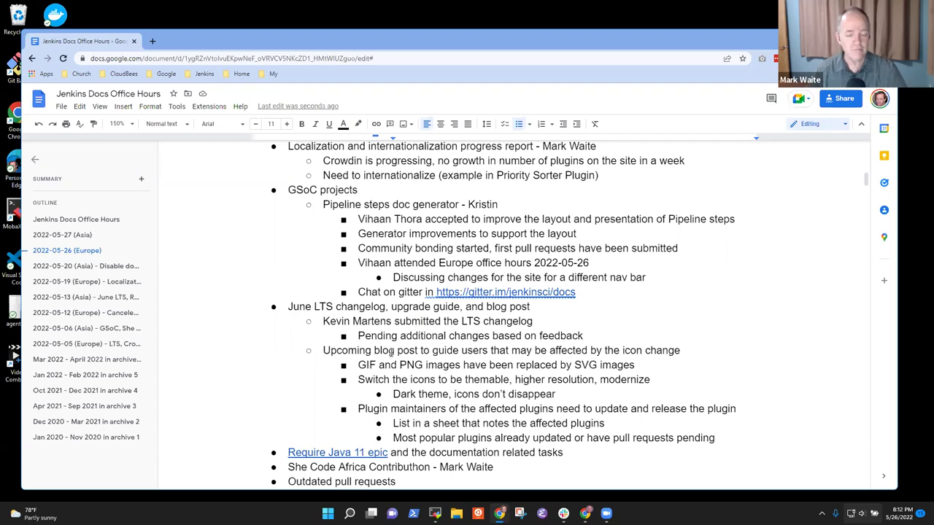
- Scroll down to the 'Require Java 11 epic' item and bring up its link preview
{"action": "scroll", "coordinate": [391, 352], "scroll_direction": "down", "scroll_amount": 1}
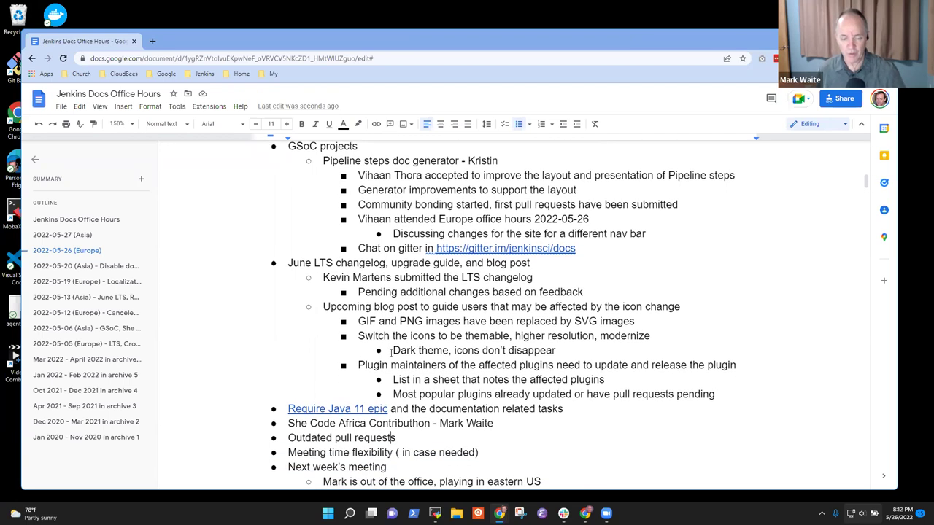
{"action": "scroll", "coordinate": [407, 355], "scroll_direction": "down", "scroll_amount": 4}
{"action": "key", "text": "ctrl+BackSpace"}
{"action": "key", "text": "ctrl+BackSpace"}
{"action": "key", "text": "ctrl+BackSpace"}
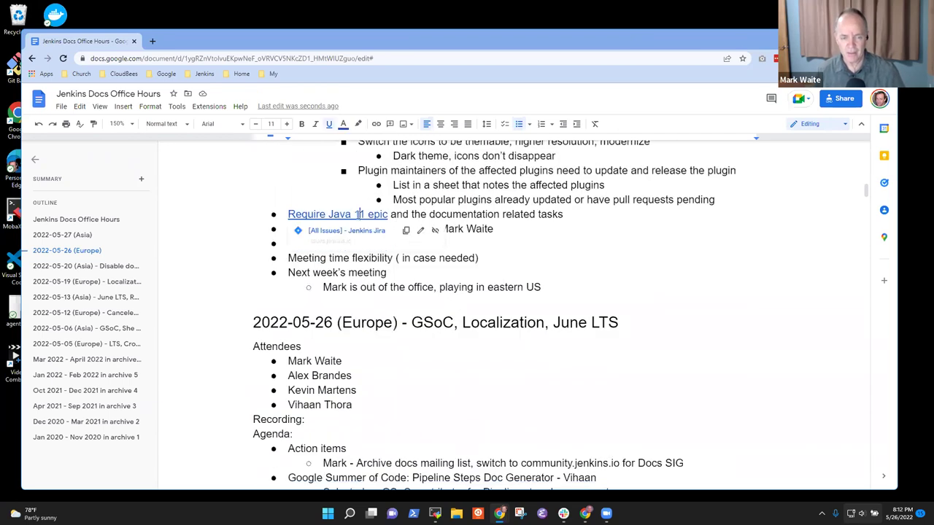
- Open the Require Java 11 epic in Jenkins Jira and look over its child issues
{"action": "left_click", "coordinate": [368, 229]}
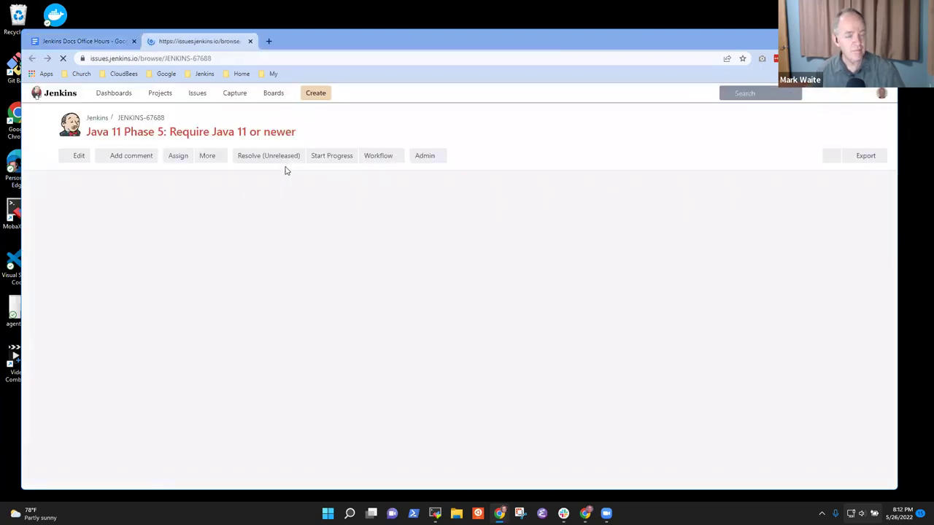
{"action": "scroll", "coordinate": [321, 328], "scroll_direction": "down", "scroll_amount": 4}
{"action": "scroll", "coordinate": [317, 272], "scroll_direction": "down", "scroll_amount": 2}
{"action": "scroll", "coordinate": [303, 290], "scroll_direction": "down", "scroll_amount": 2}
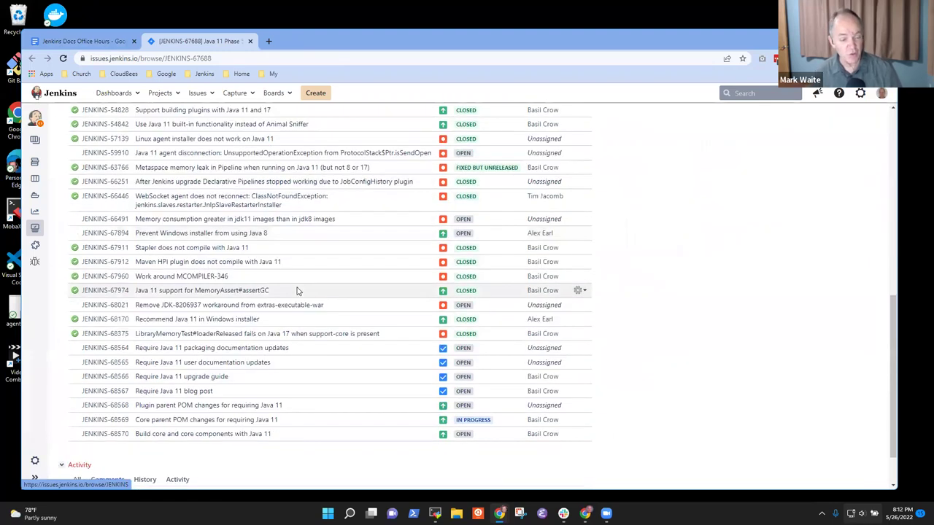
{"action": "scroll", "coordinate": [318, 299], "scroll_direction": "up", "scroll_amount": 2}
{"action": "scroll", "coordinate": [318, 301], "scroll_direction": "up", "scroll_amount": 1}
{"action": "scroll", "coordinate": [328, 308], "scroll_direction": "down", "scroll_amount": 1}
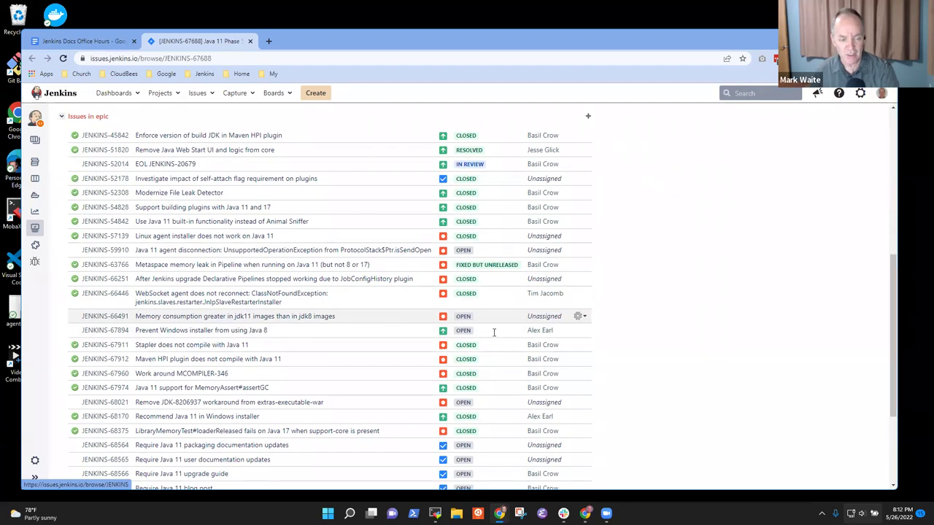
{"action": "scroll", "coordinate": [251, 329], "scroll_direction": "down", "scroll_amount": 3}
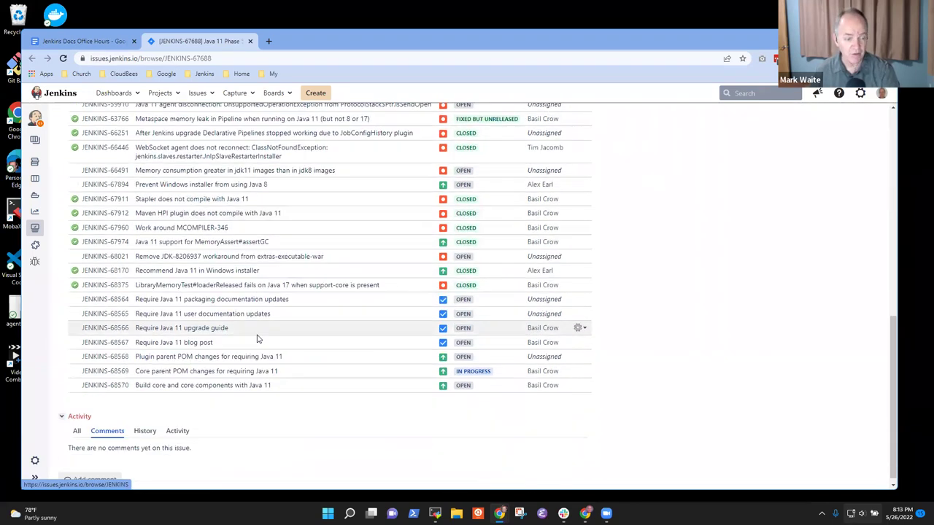
{"action": "scroll", "coordinate": [261, 340], "scroll_direction": "up", "scroll_amount": 1}
{"action": "scroll", "coordinate": [261, 340], "scroll_direction": "up", "scroll_amount": 1}
{"action": "scroll", "coordinate": [279, 369], "scroll_direction": "down", "scroll_amount": 1}
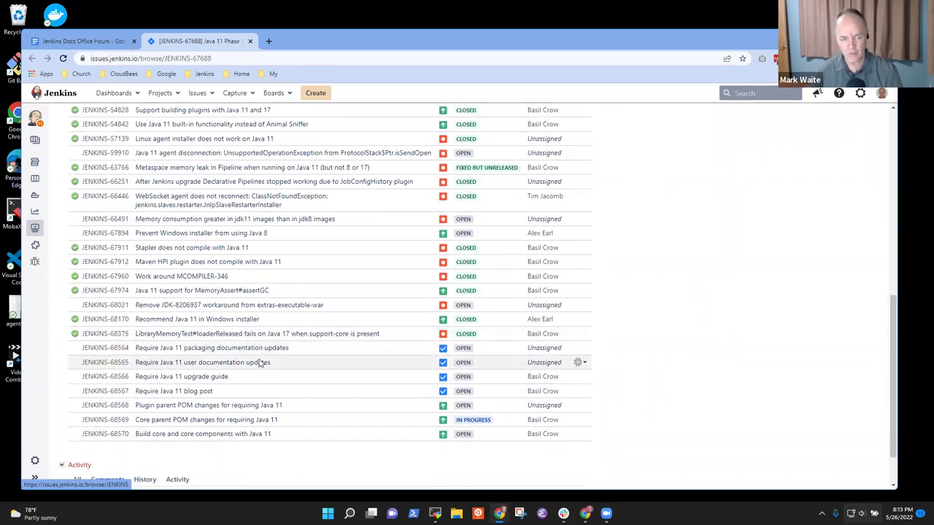
- Select the documentation, upgrade guide and blog post issue titles; open JENKINS-68564 and JENKINS-68565 in new tabs
{"action": "left_click_drag", "start_coordinate": [291, 350], "coordinate": [107, 348]}
{"action": "left_click_drag", "start_coordinate": [271, 363], "coordinate": [136, 369]}
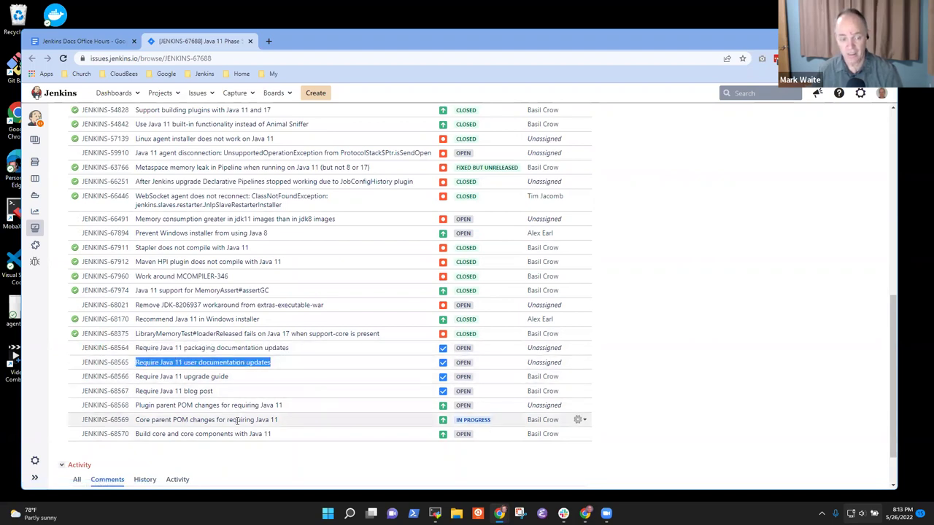
{"action": "left_click_drag", "start_coordinate": [232, 377], "coordinate": [139, 385]}
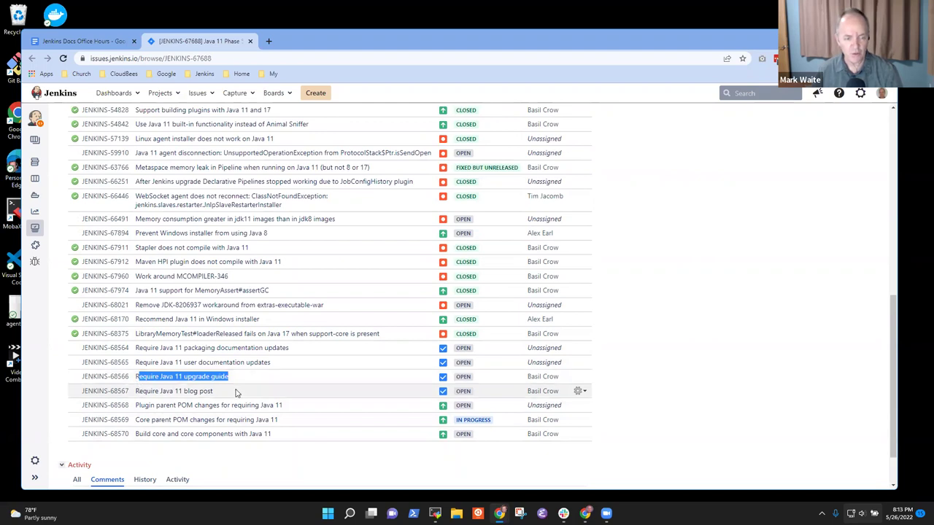
{"action": "left_click_drag", "start_coordinate": [213, 392], "coordinate": [186, 392]}
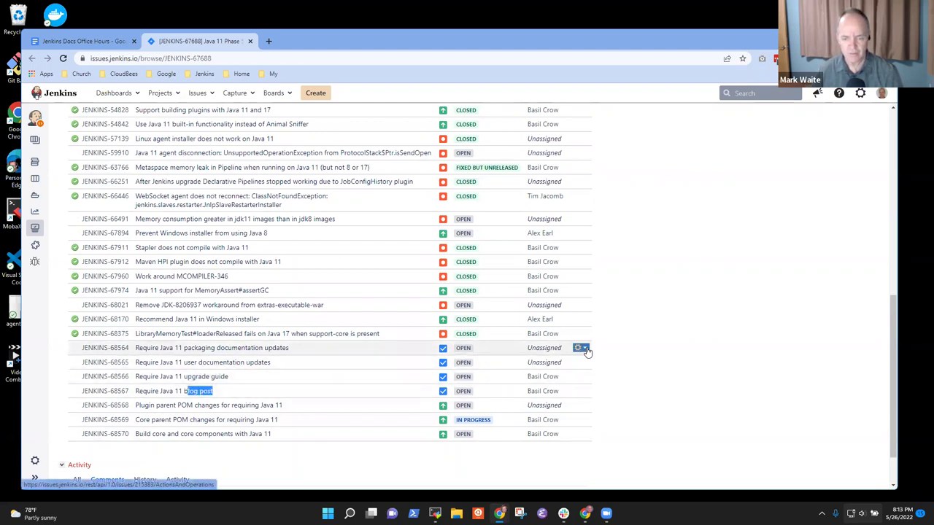
{"action": "left_click", "coordinate": [582, 348]}
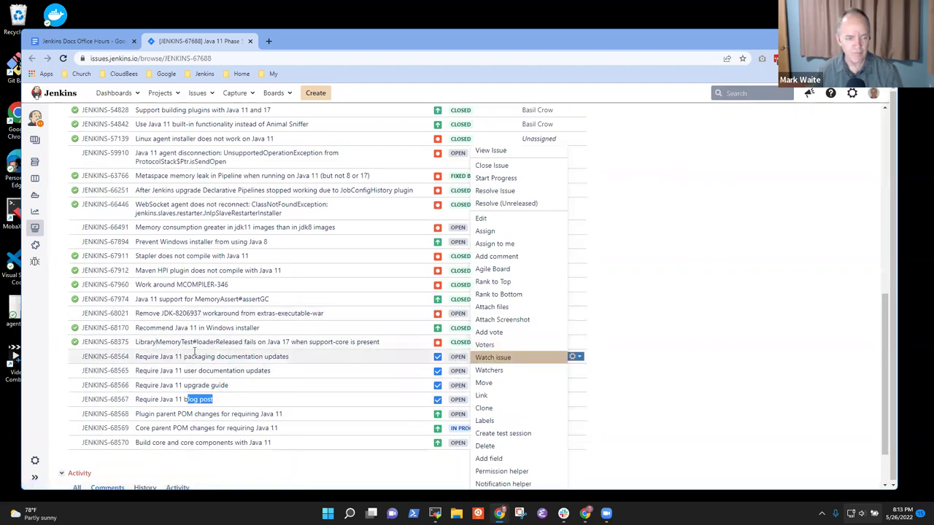
{"action": "right_click", "coordinate": [102, 359]}
{"action": "left_click", "coordinate": [124, 367]}
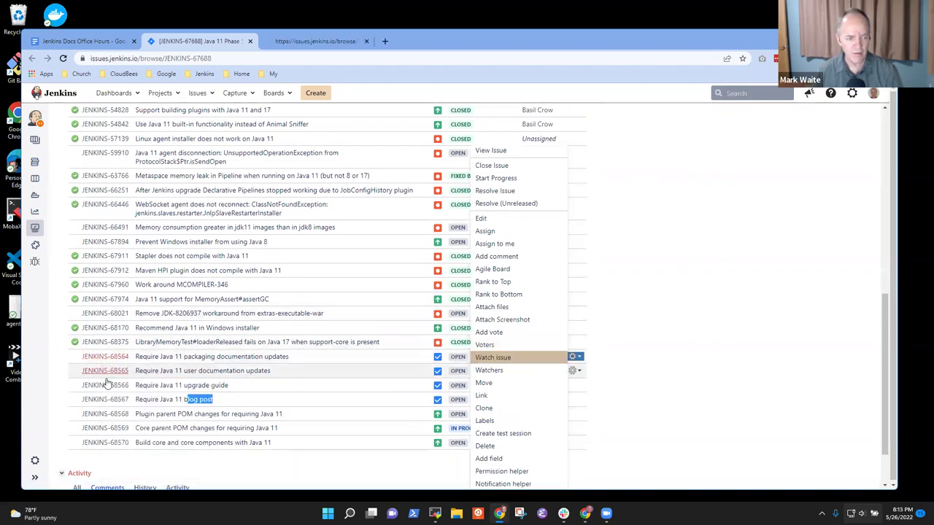
{"action": "right_click", "coordinate": [113, 371]}
{"action": "left_click", "coordinate": [132, 382]}
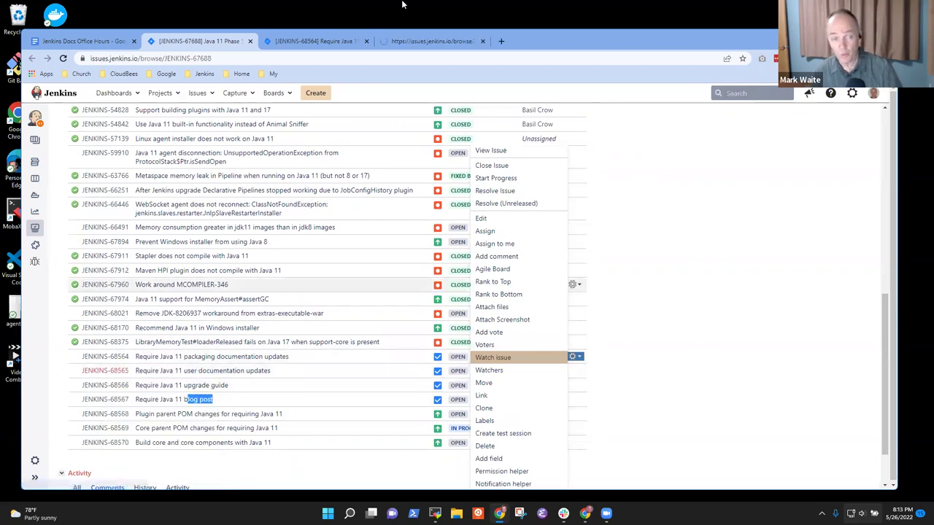
- Assign JENKINS-68564 to the teammate through the inline Assignee field
{"action": "left_click", "coordinate": [321, 35]}
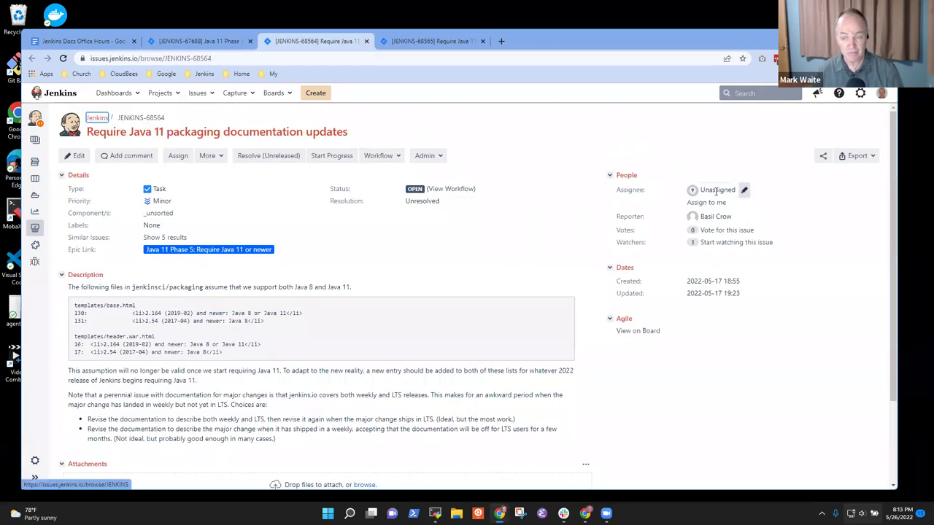
{"action": "left_click", "coordinate": [712, 190]}
{"action": "type", "text": "kevio"}
{"action": "key", "text": "ctrl+a"}
{"action": "type", "text": "Kevin Ma"}
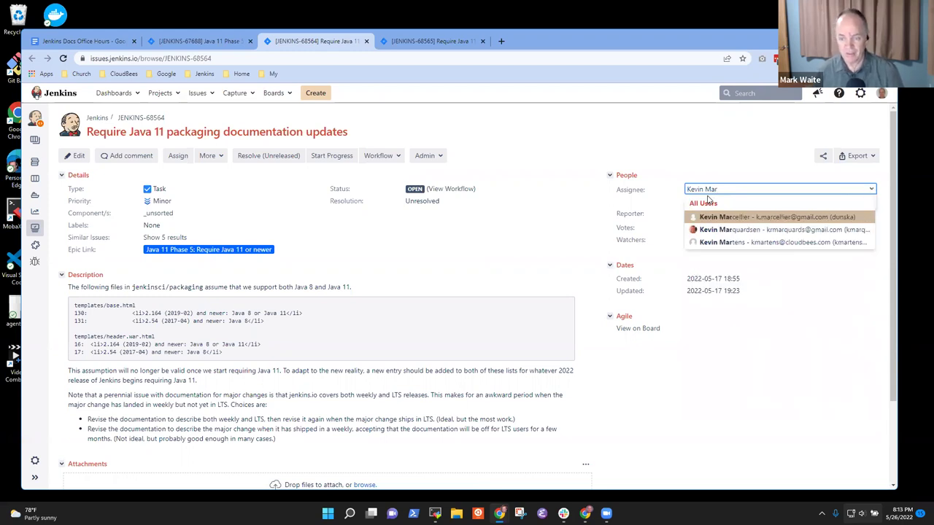
{"action": "type", "text": "rt"}
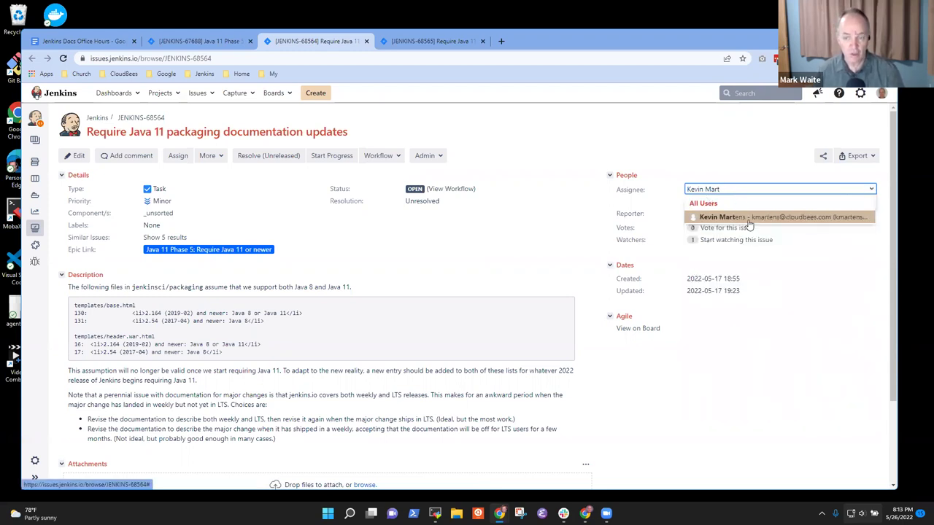
{"action": "left_click", "coordinate": [749, 217]}
{"action": "left_click", "coordinate": [855, 203]}
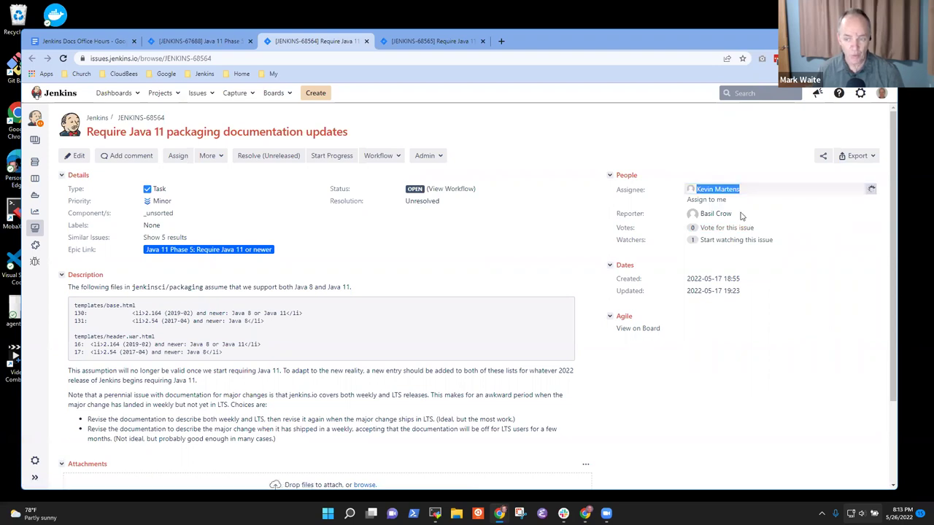
- Assign JENKINS-68565 to the same teammate, then return to the meeting notes
{"action": "left_click", "coordinate": [423, 41]}
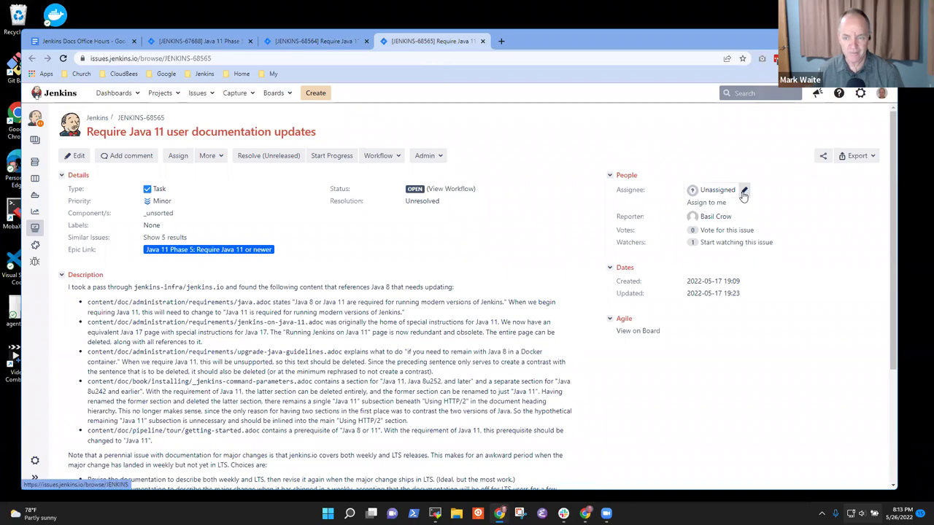
{"action": "left_click", "coordinate": [743, 190]}
{"action": "type", "text": "Kevin Mart"}
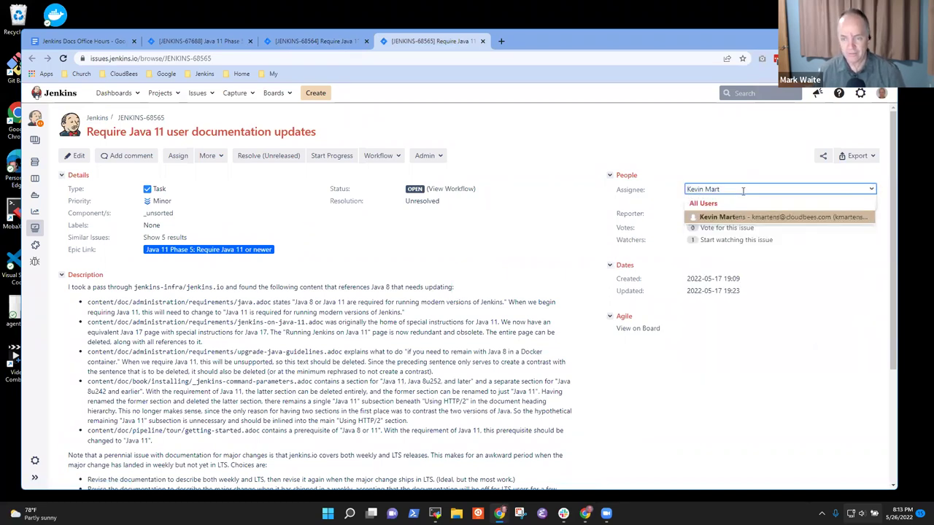
{"action": "left_click", "coordinate": [735, 217]}
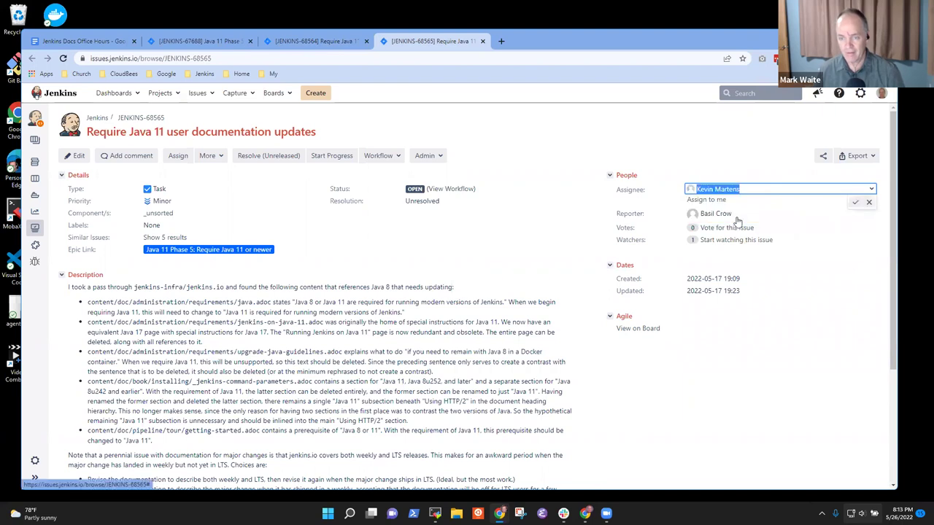
{"action": "left_click", "coordinate": [856, 203]}
{"action": "left_click", "coordinate": [327, 38]}
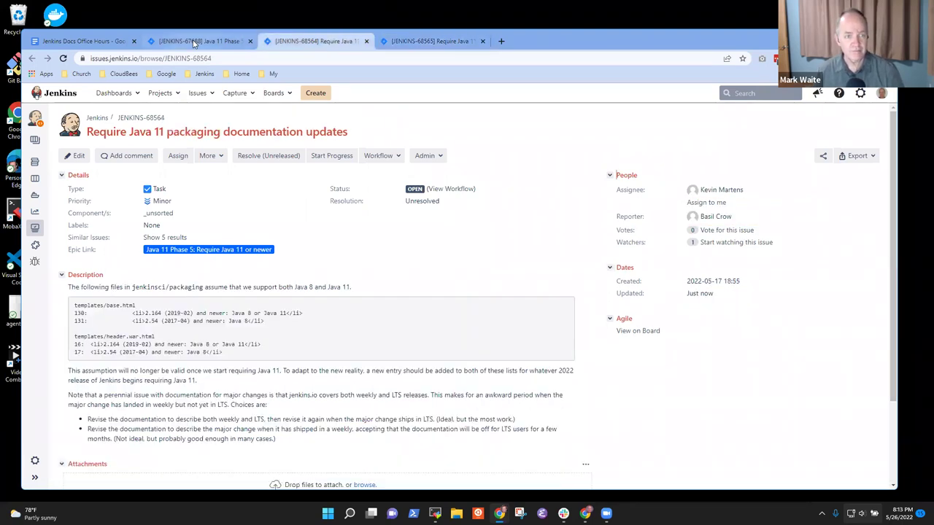
{"action": "left_click", "coordinate": [196, 41]}
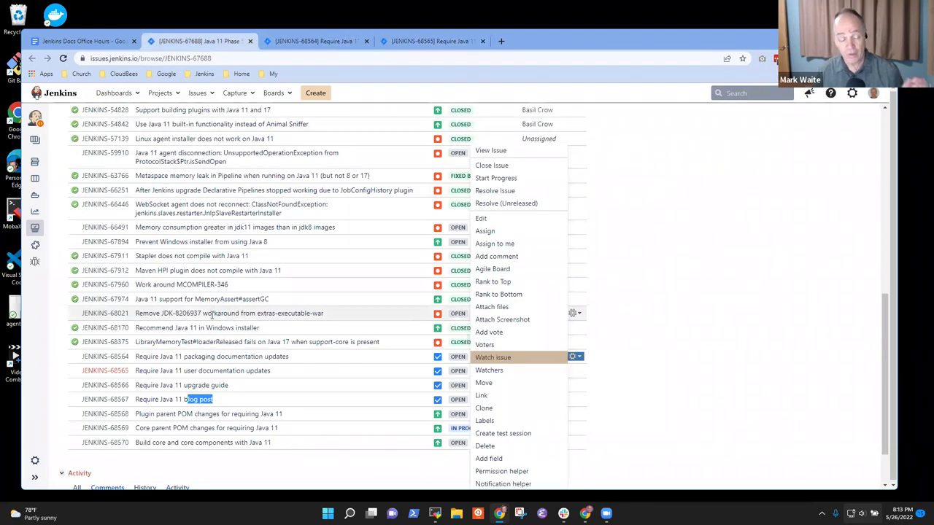
{"action": "left_click", "coordinate": [80, 40]}
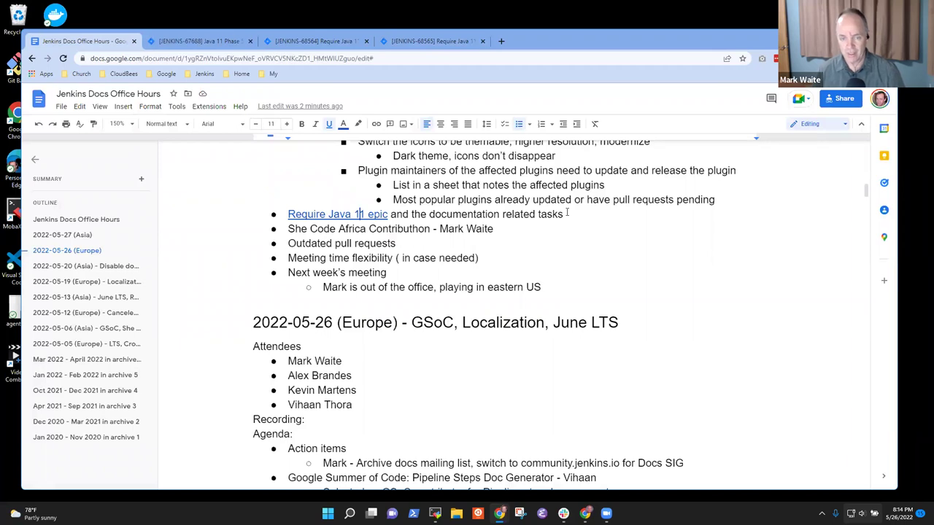
- Add sub-bullets: 'June 21 will switch to Java 11 in weekly' and 'Sep will switch to Java 11 in LTS'
{"action": "key", "text": "Return"}
{"action": "key", "text": "Tab"}
{"action": "type", "text": "Jun"}
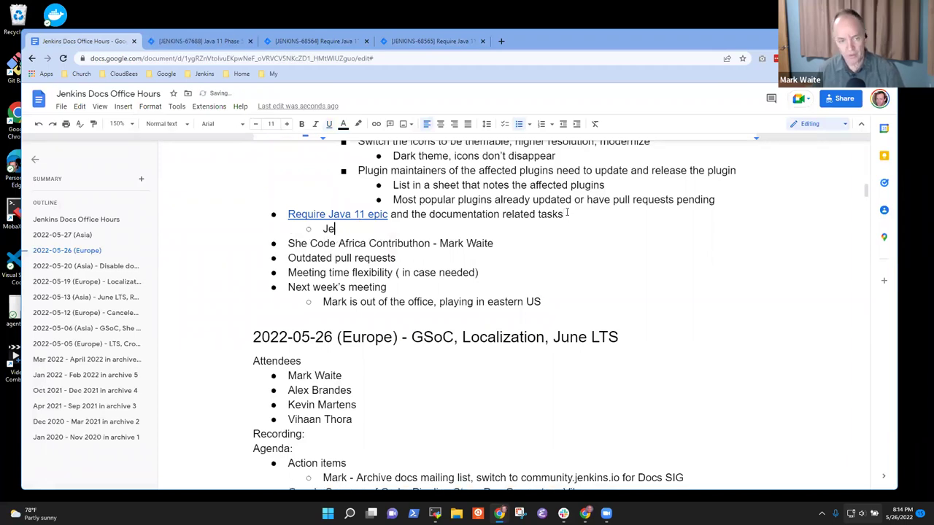
{"action": "type", "text": "e 21 will switch to "}
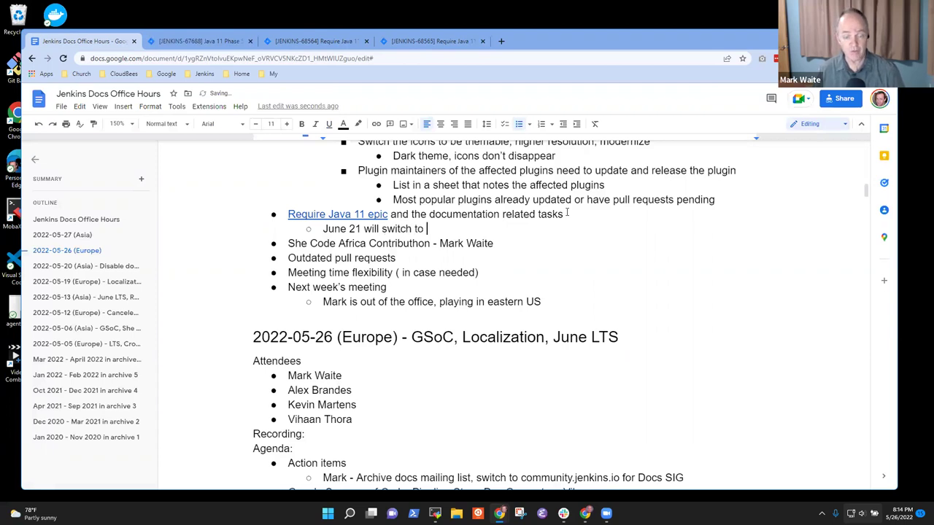
{"action": "type", "text": "Java 11 i"}
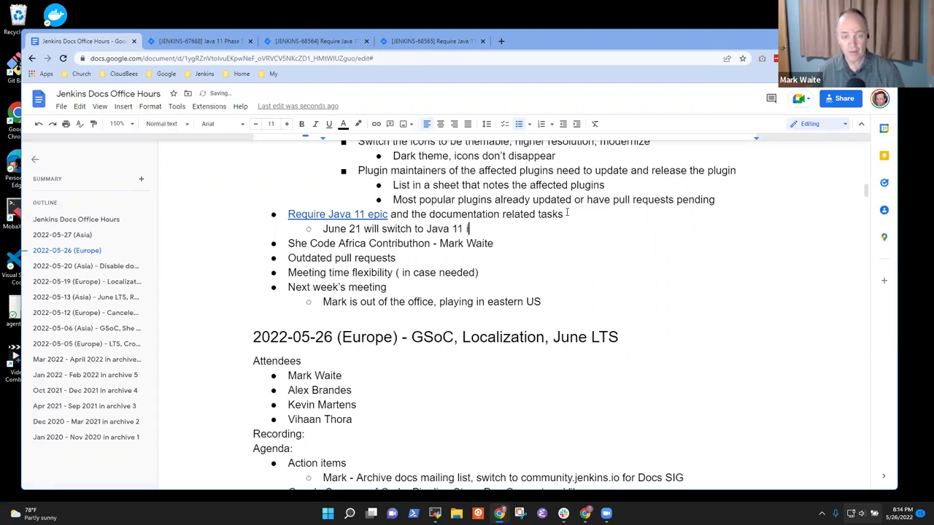
{"action": "type", "text": "n weeek"}
{"action": "key", "text": "BackSpace"}
{"action": "key", "text": "BackSpace"}
{"action": "type", "text": "kly"}
{"action": "key", "text": "Return"}
{"action": "type", "text": "Sp"}
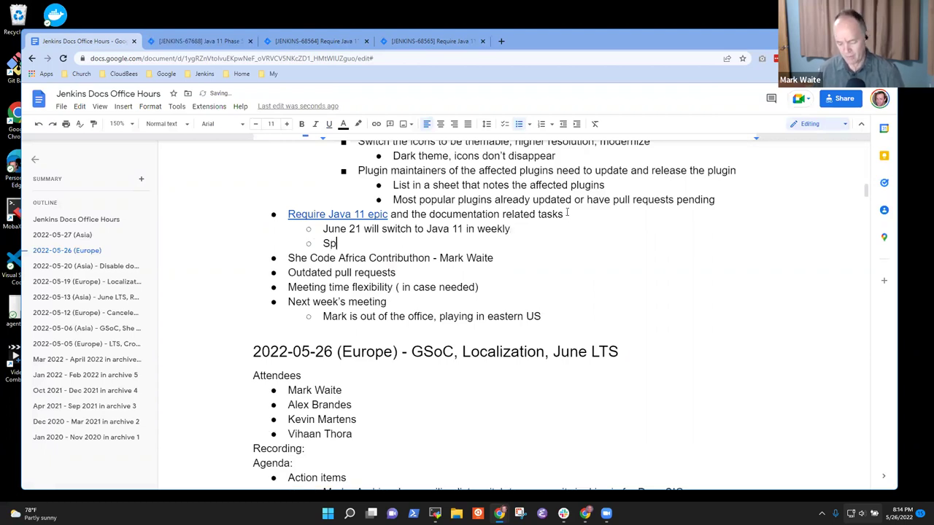
{"action": "type", "text": "ep will switch to Java 11 in LTS"}
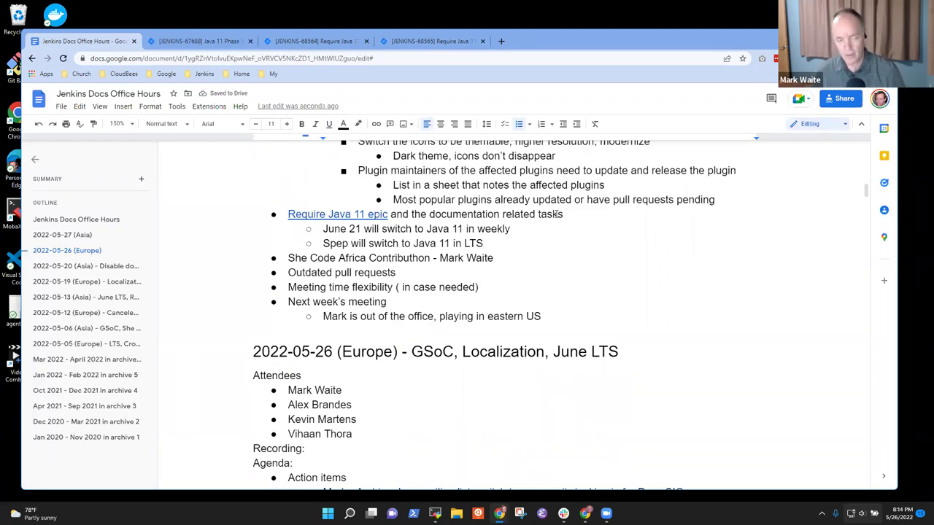
{"action": "key", "text": "Left"}
{"action": "key", "text": "Left"}
{"action": "key", "text": "Left"}
{"action": "key", "text": "BackSpace"}
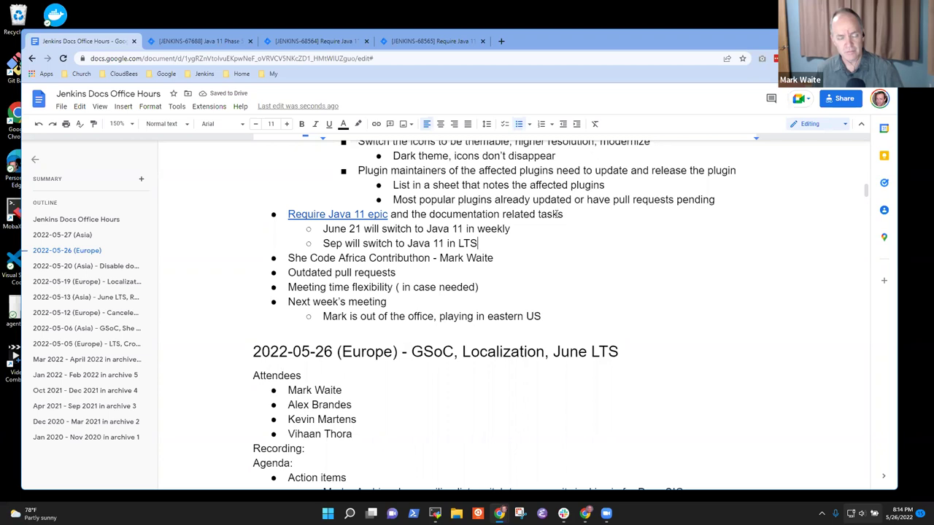
- Add the sub-bullet 'Java 17 is looking very good. Likely fully supported within a few weeks'
{"action": "key", "text": "Return"}
{"action": "type", "text": "Java 17 is "}
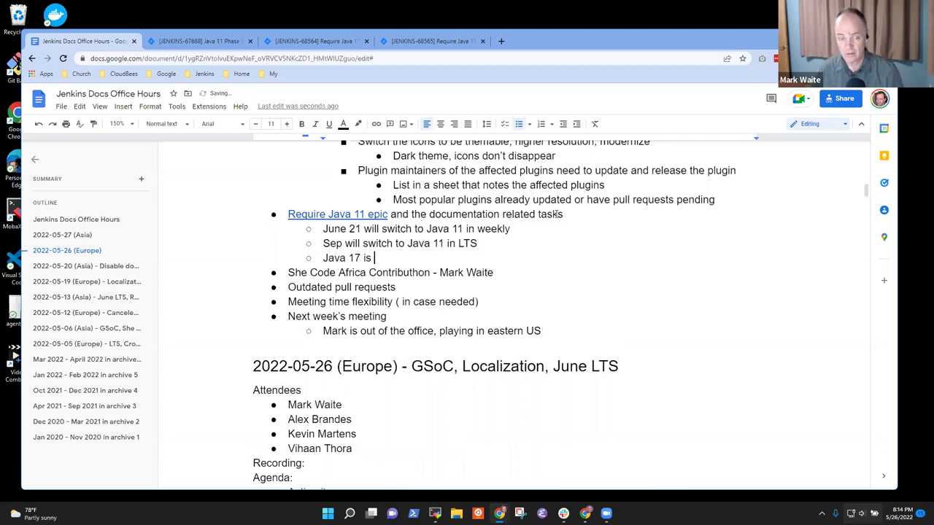
{"action": "type", "text": "looking very, verify"}
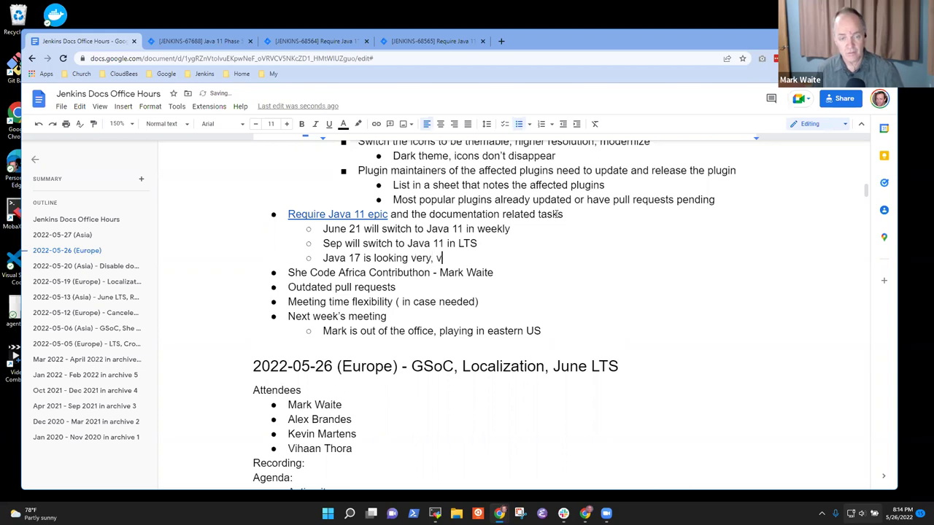
{"action": "key", "text": "BackSpace"}
{"action": "key", "text": "BackSpace"}
{"action": "key", "text": "BackSpace"}
{"action": "key", "text": "BackSpace"}
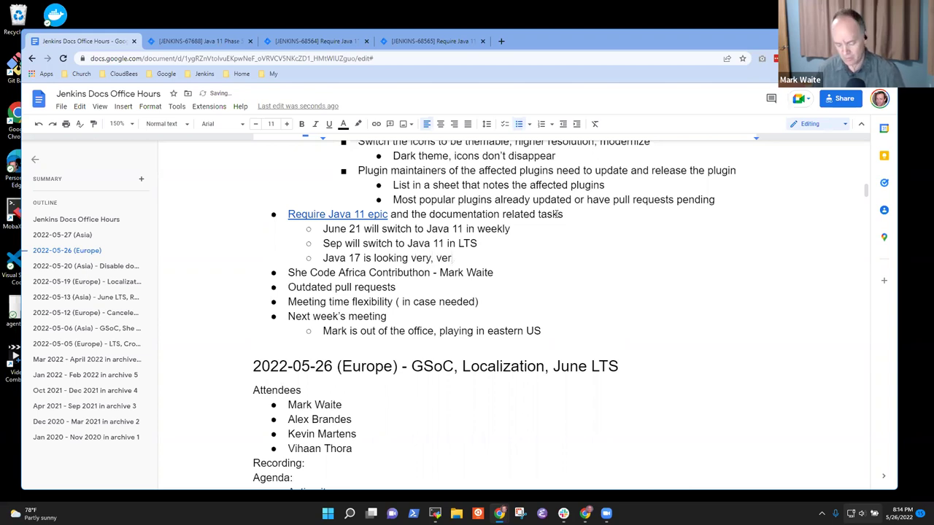
{"action": "type", "text": "y good."}
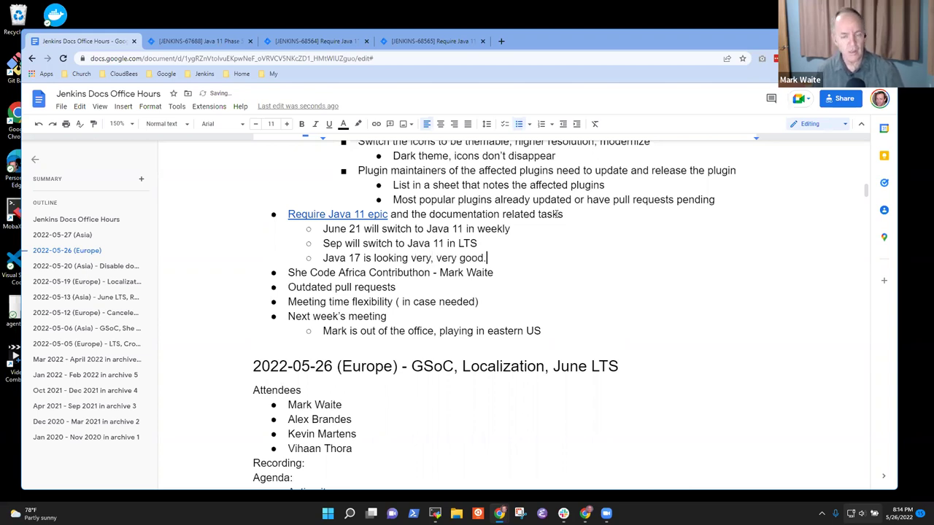
{"action": "type", "text": "  Likely"}
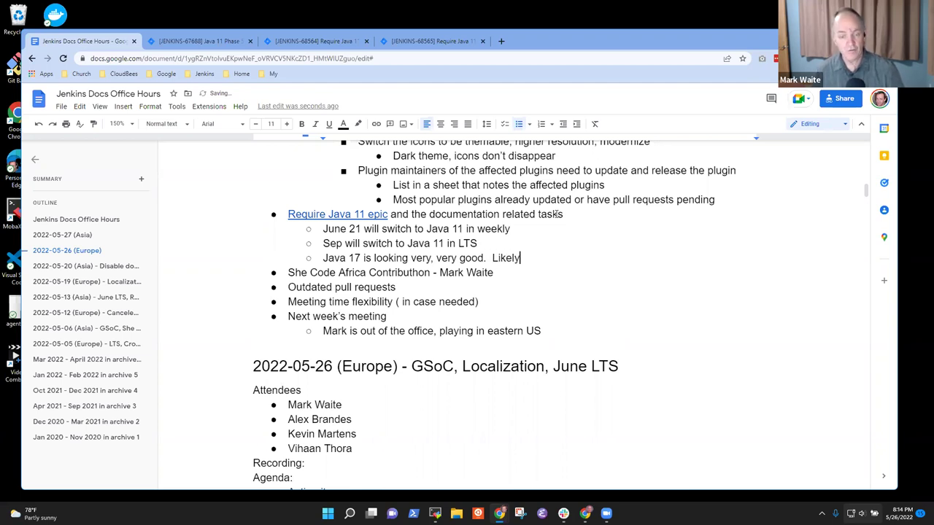
{"action": "type", "text": " fully support"}
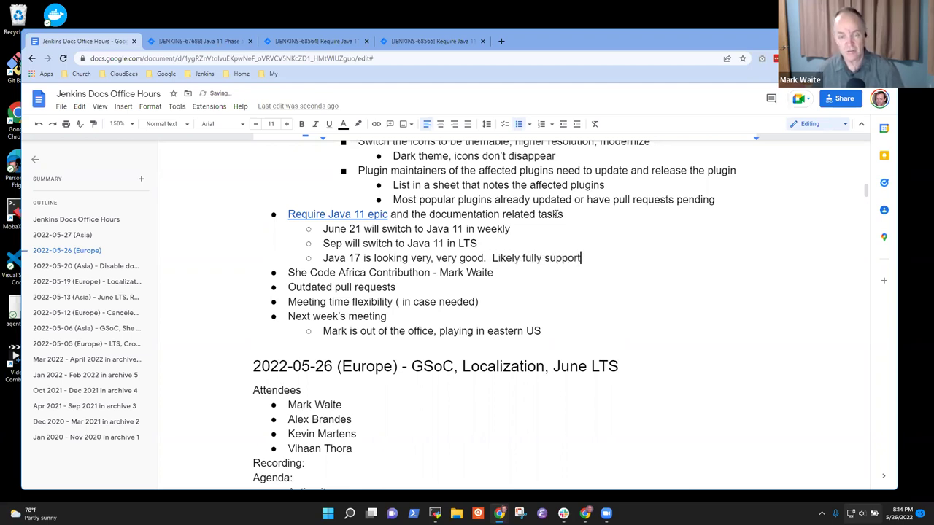
{"action": "type", "text": "ed within a dew"}
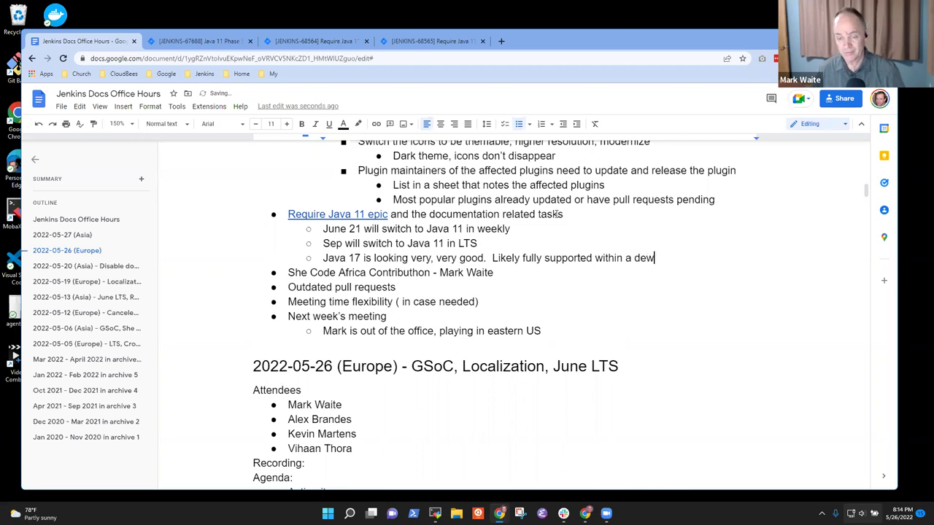
{"action": "key", "text": "BackSpace"}
{"action": "key", "text": "BackSpace"}
{"action": "key", "text": "BackSpace"}
{"action": "type", "text": "few "}
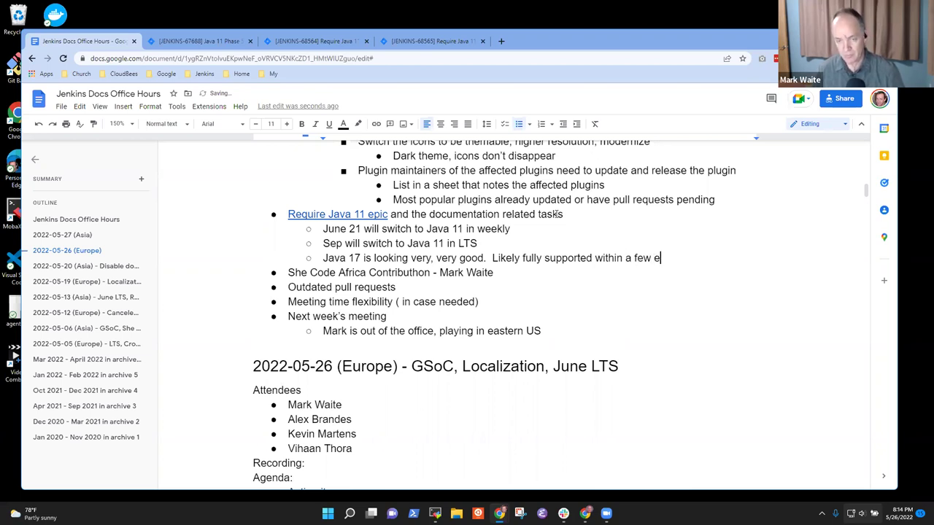
{"action": "type", "text": "weeks"}
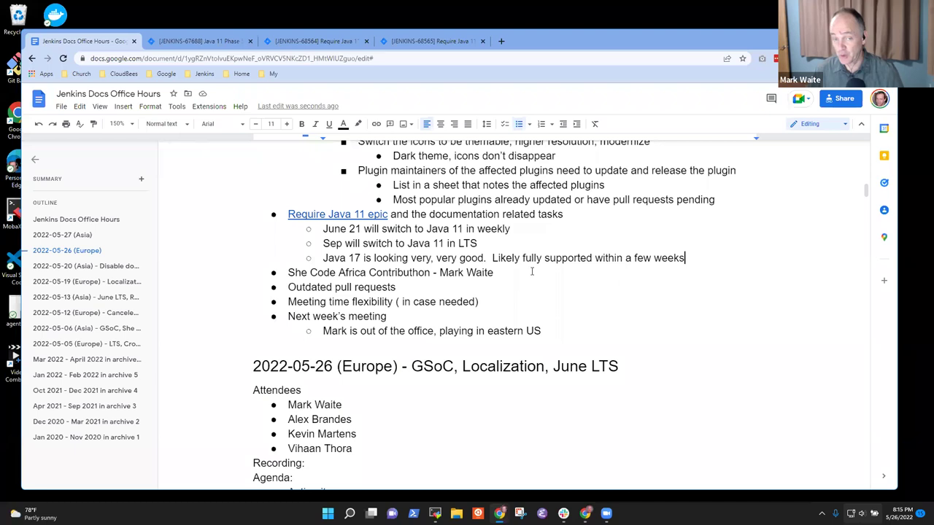
- Close the JENKINS-67688, JENKINS-68564 and JENKINS-68565 Jira tabs
{"action": "left_click", "coordinate": [219, 40]}
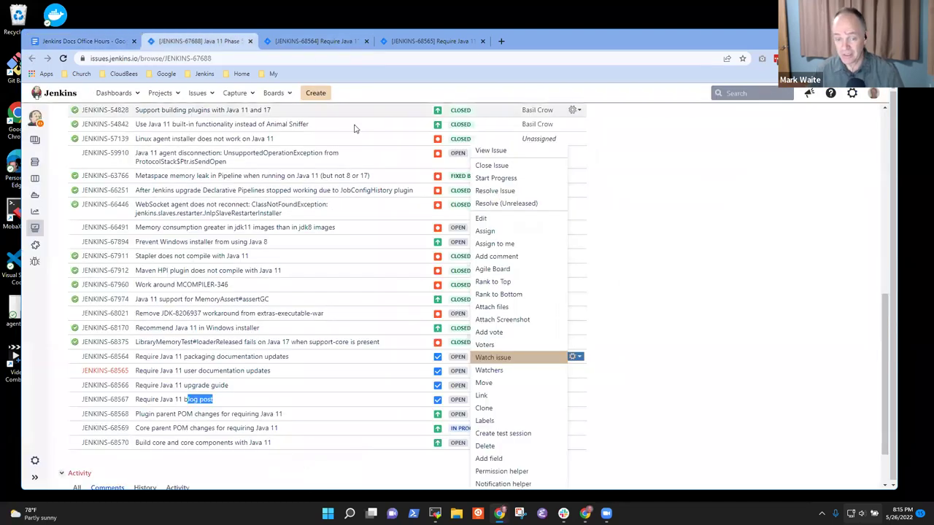
{"action": "left_click", "coordinate": [250, 41]}
{"action": "left_click", "coordinate": [250, 41]}
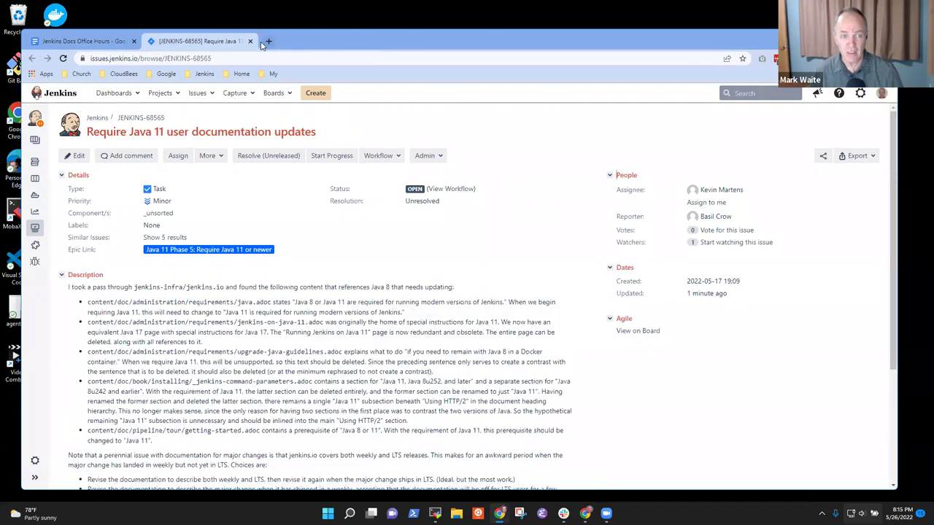
{"action": "left_click", "coordinate": [250, 41]}
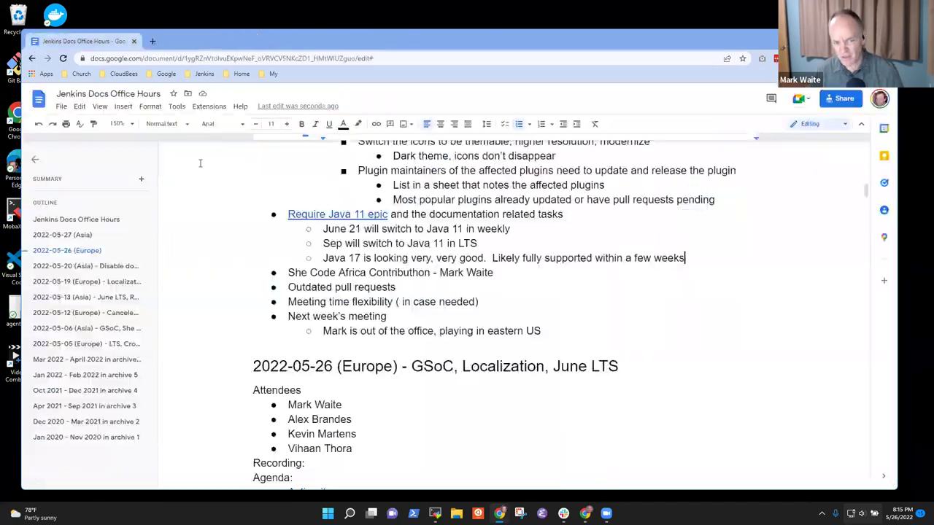
- Add the sub-bullet 'Continued investigation of issues related to Java 11' below the Java 17 line
{"action": "left_click", "coordinate": [692, 263]}
{"action": "key", "text": "Return"}
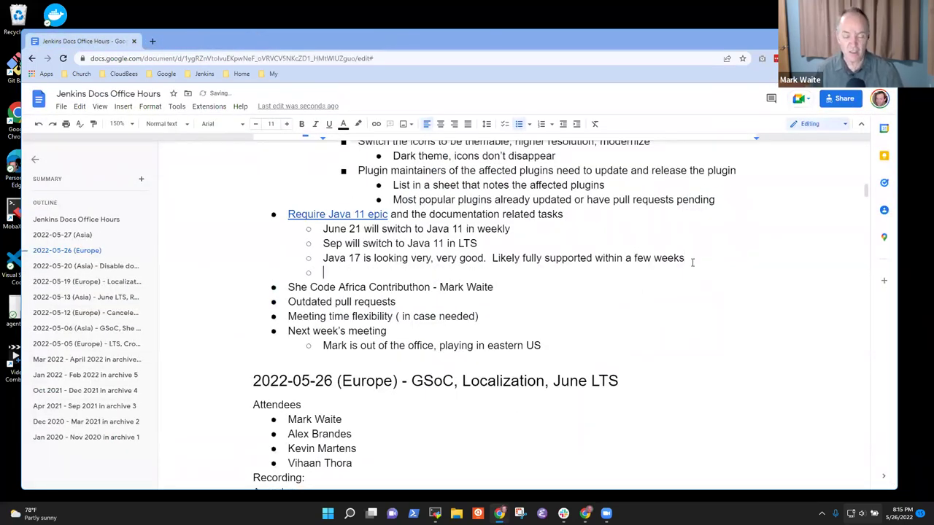
{"action": "type", "text": "Continued "}
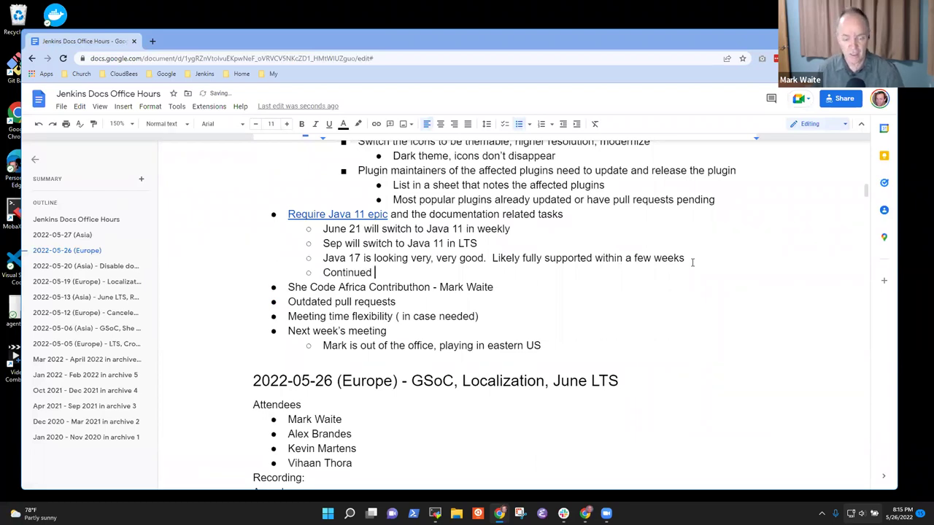
{"action": "type", "text": "investiaon"}
{"action": "key", "text": "BackSpace"}
{"action": "key", "text": "BackSpace"}
{"action": "key", "text": "BackSpace"}
{"action": "type", "text": "gation of "}
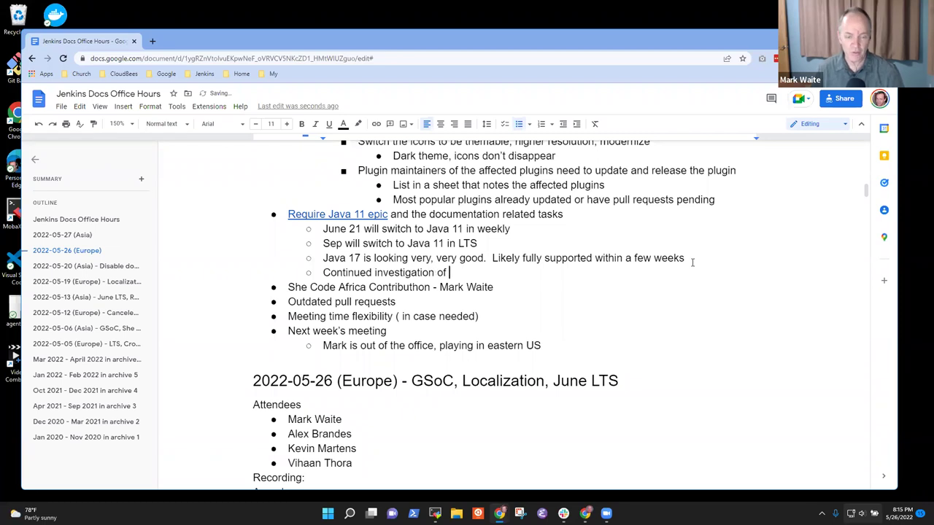
{"action": "type", "text": "issues "}
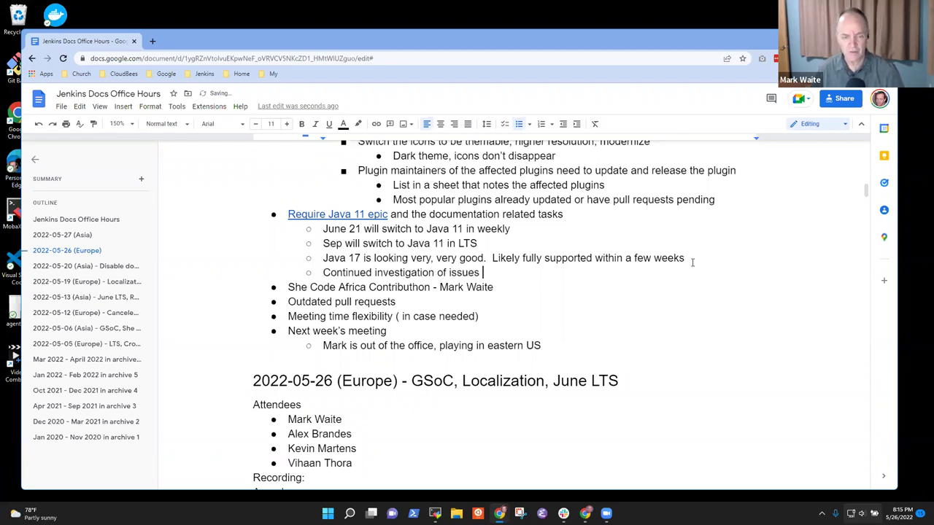
{"action": "type", "text": "related to Ja"}
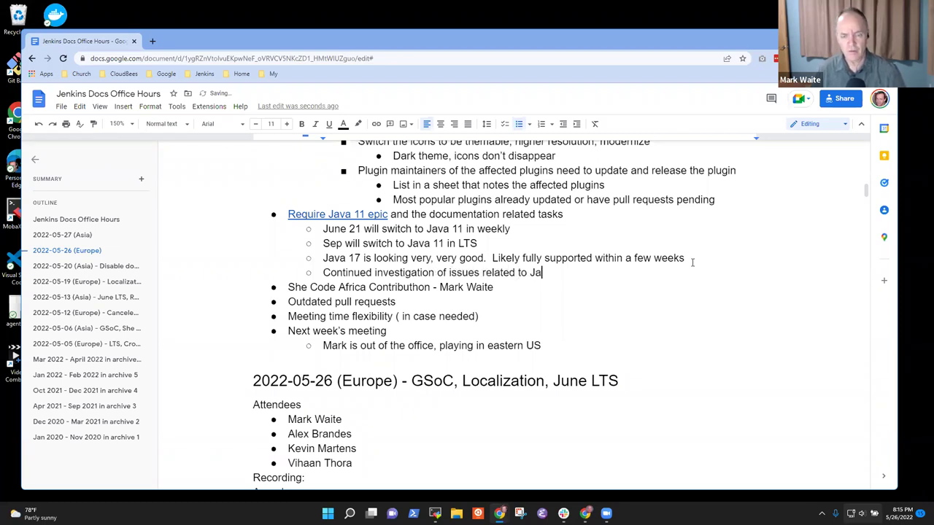
{"action": "type", "text": "va 11"}
- Nest a note: Metaspace memory leak, Java 17 fix backported to Java 11, earliest Oct 2022
{"action": "key", "text": "Return"}
{"action": "key", "text": "Tab"}
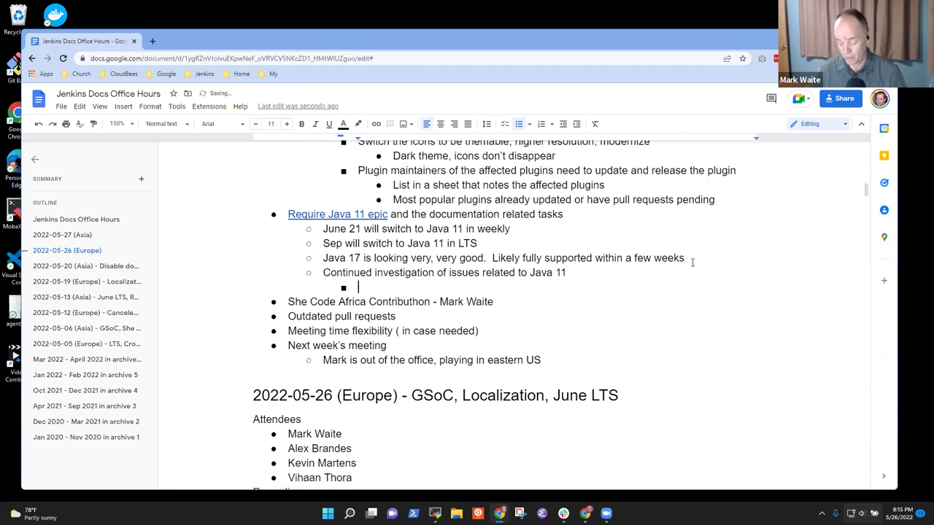
{"action": "type", "text": "Metaspace"}
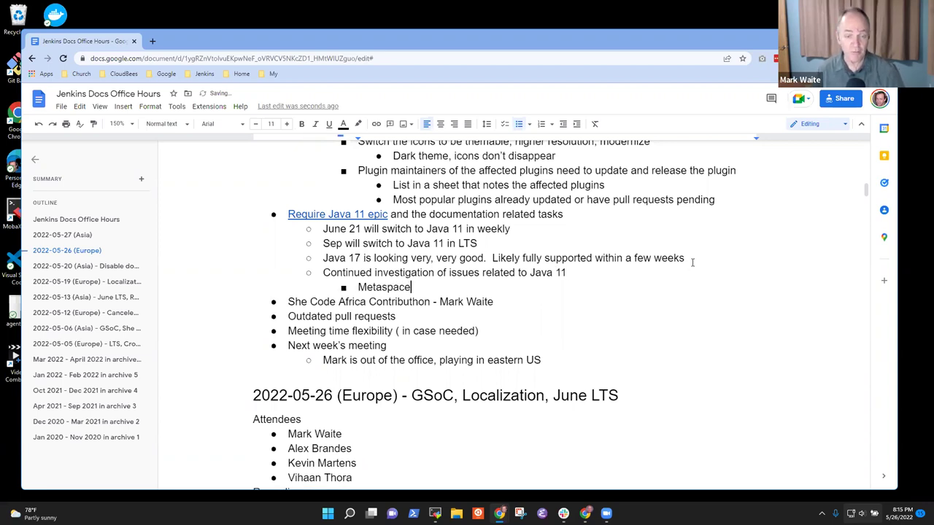
{"action": "type", "text": " memory lea"}
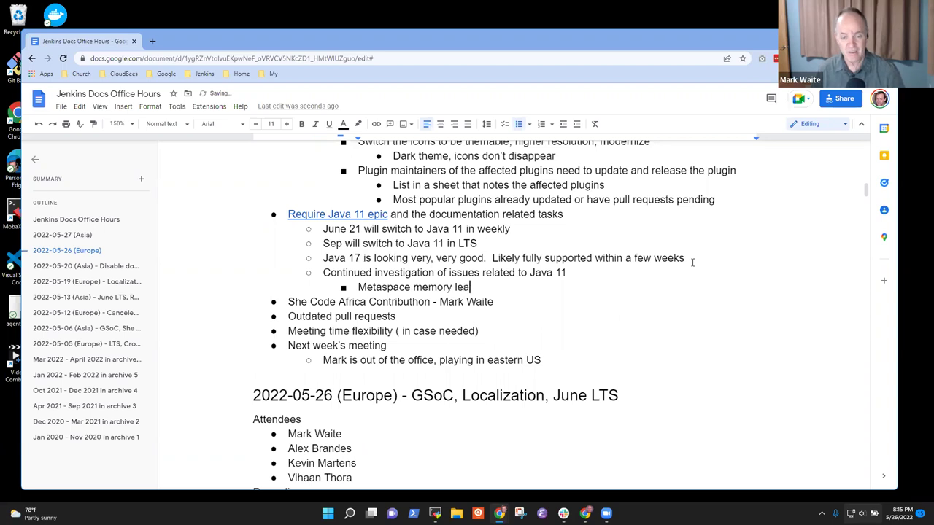
{"action": "type", "text": "k (worka"}
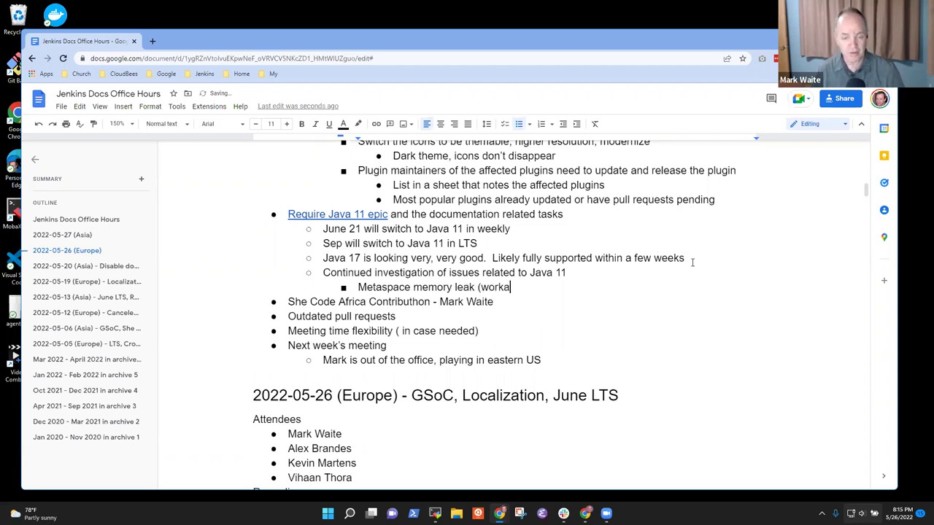
{"action": "type", "text": "round applied"}
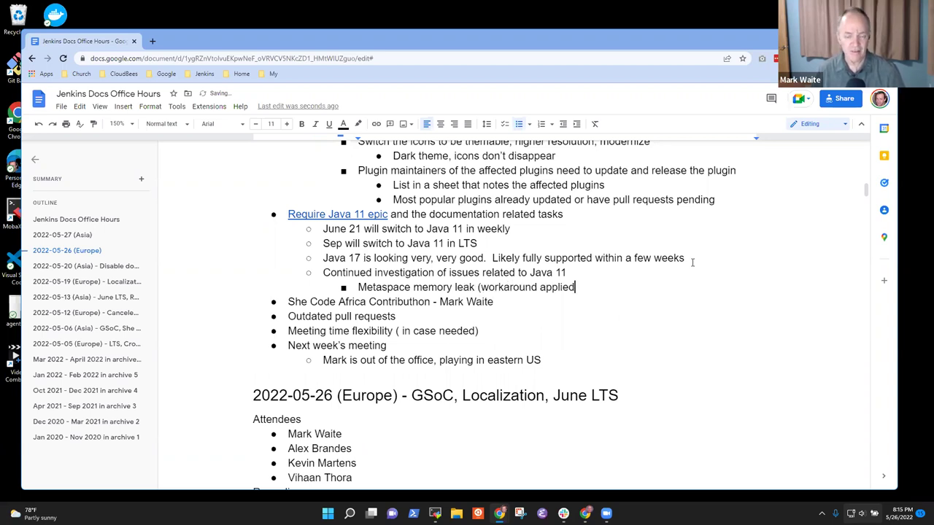
{"action": "type", "text": ", Java 17 fix"}
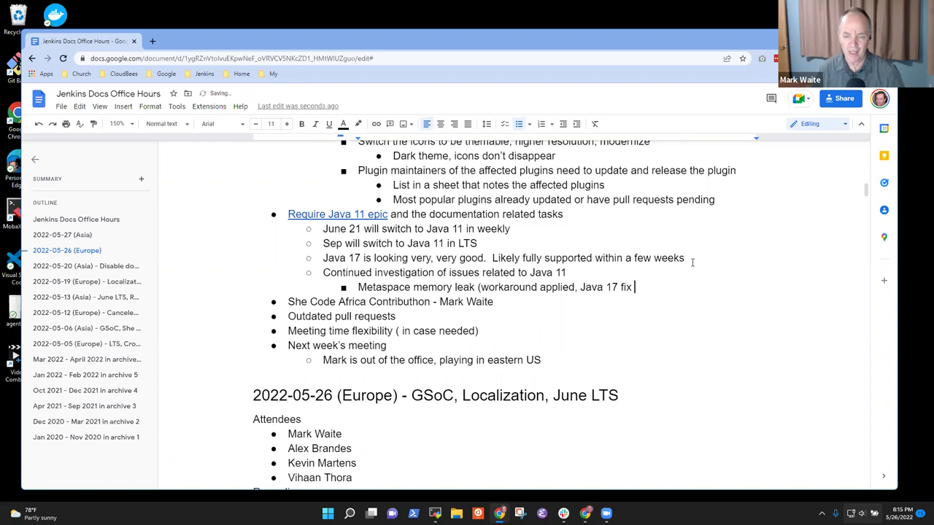
{"action": "type", "text": "backported to Java 1"}
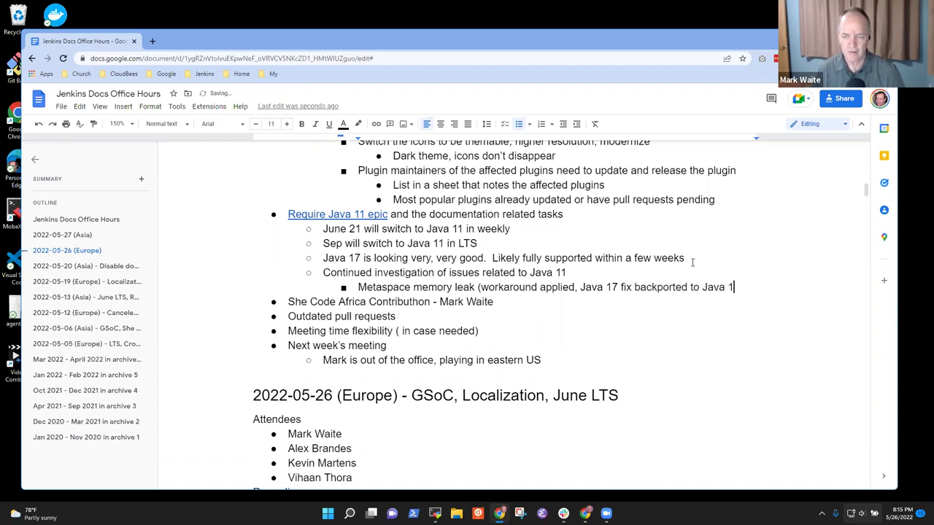
{"action": "type", "text": "1, "}
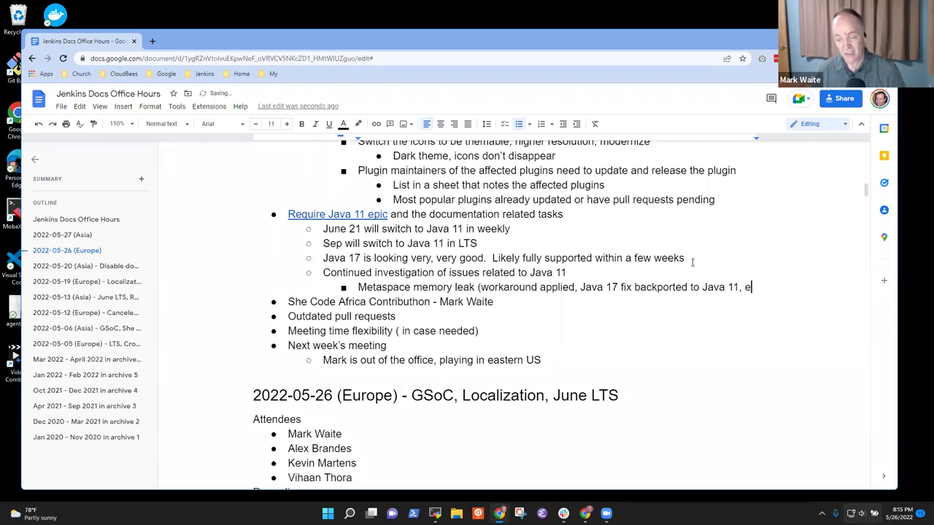
{"action": "type", "text": "earliest in Java 11 "}
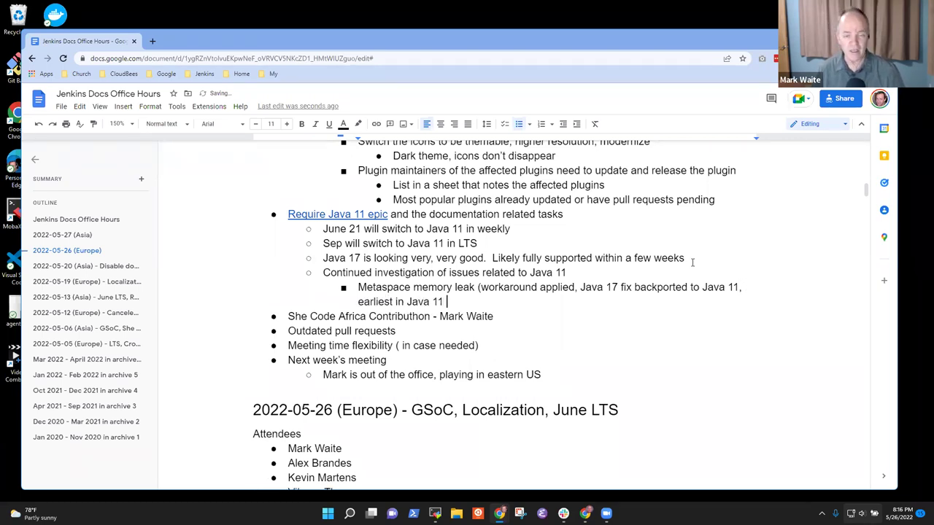
{"action": "type", "text": "Oct 2022)"}
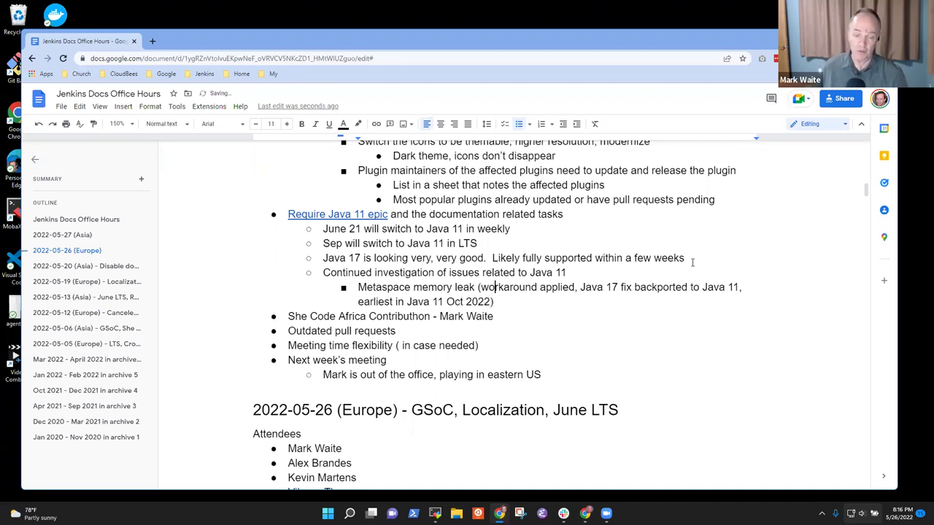
{"action": "key", "text": "ctrl+Left"}
{"action": "key", "text": "ctrl+shift+Right"}
{"action": "key", "text": "ctrl+shift+Right"}
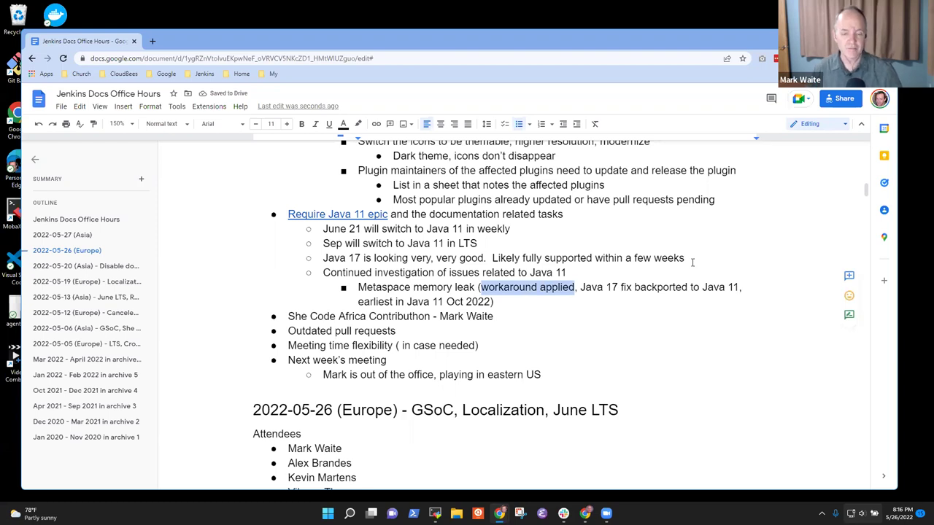
{"action": "key", "text": "Down"}
- Add the bullet 'Other issues in progress', replacing the draft wording 'like reconnect'
{"action": "key", "text": "Return"}
{"action": "type", "text": "Other issues like "}
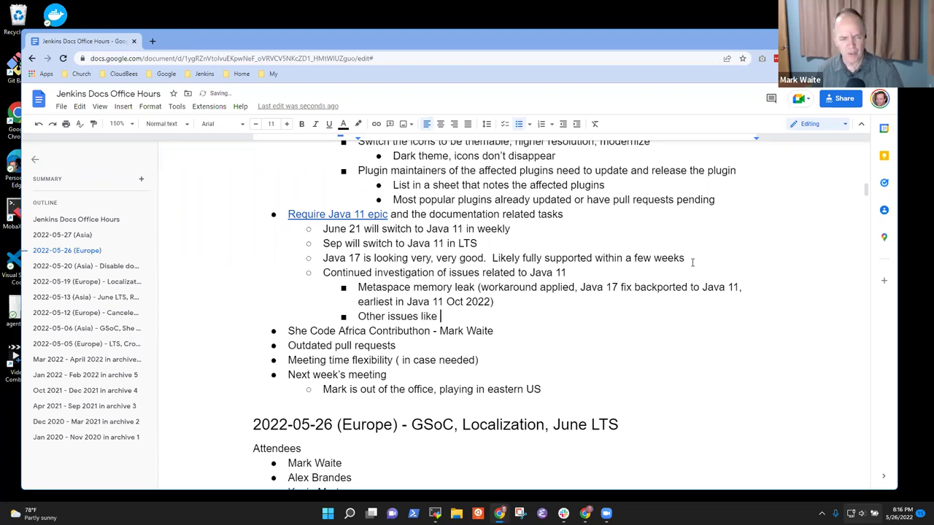
{"action": "type", "text": "reconnect"}
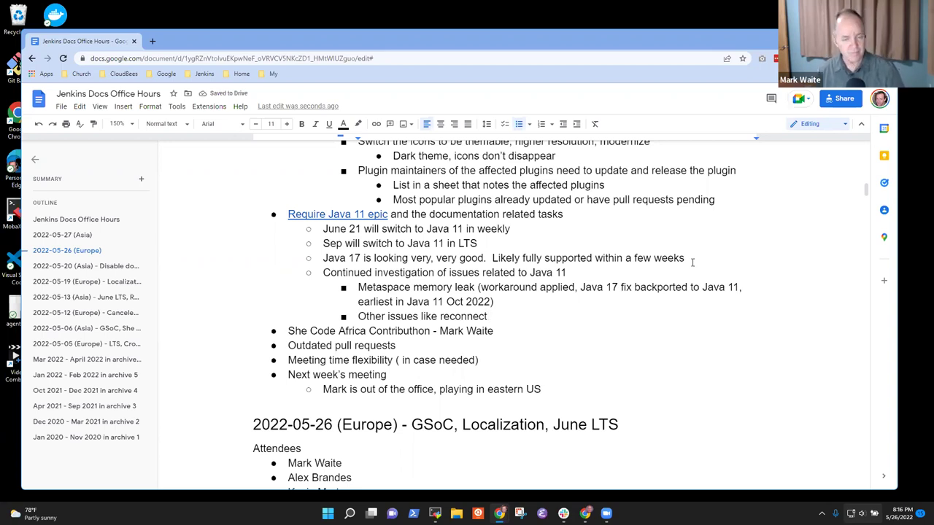
{"action": "key", "text": "ctrl+BackSpace"}
{"action": "key", "text": "ctrl+BackSpace"}
{"action": "type", "text": "in progr"}
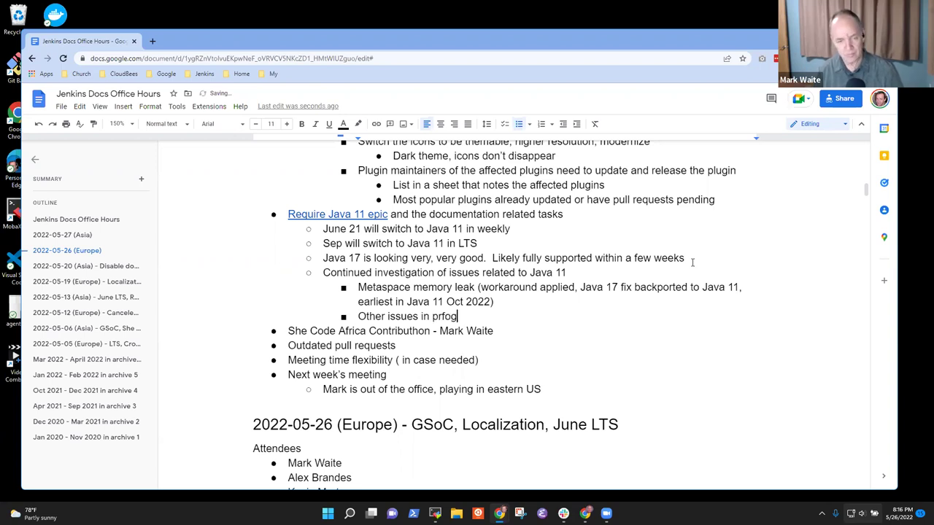
{"action": "key", "text": "BackSpace"}
{"action": "key", "text": "BackSpace"}
{"action": "key", "text": "BackSpace"}
{"action": "type", "text": "ogress"}
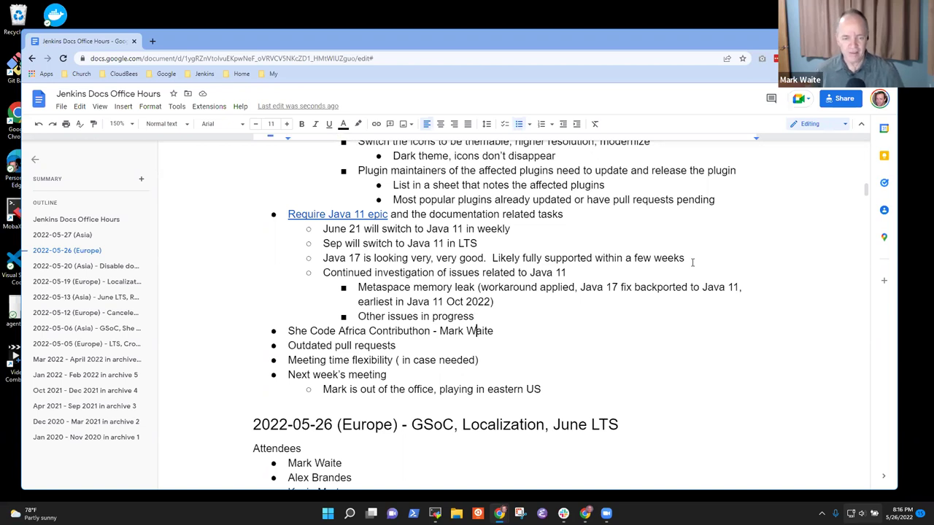
- Add an indented sub-bullet under She Code Africa: 'Saturday is concluding meeting, project is done, reports are written'
{"action": "key", "text": "Home"}
{"action": "key", "text": "shift+End"}
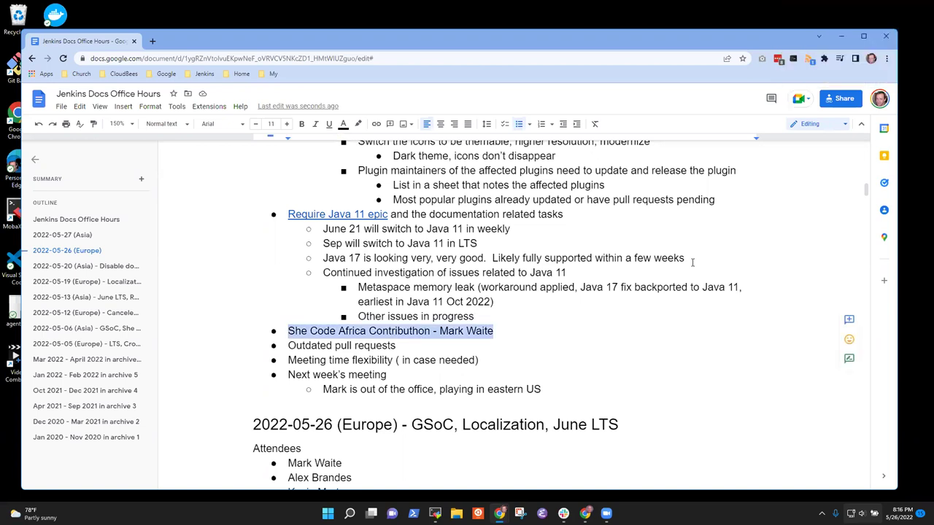
{"action": "key", "text": "End"}
{"action": "key", "text": "Return"}
{"action": "key", "text": "Tab"}
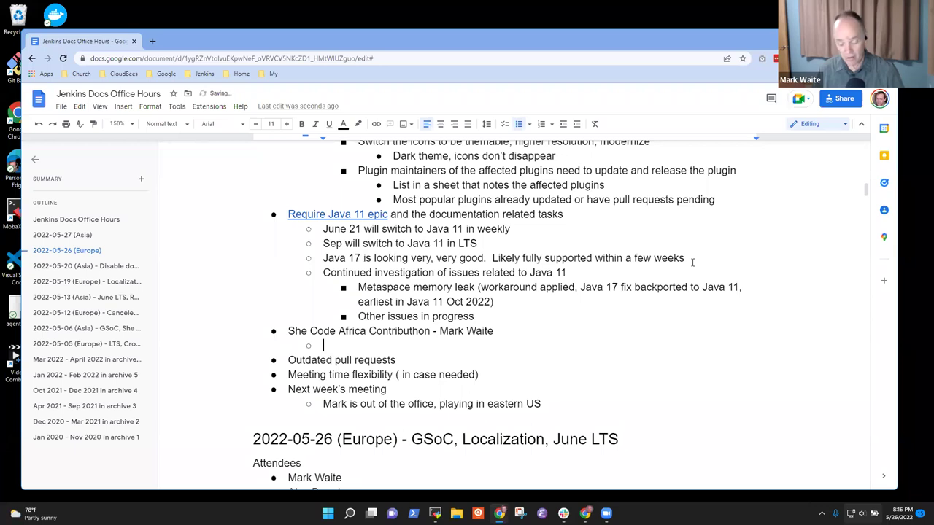
{"action": "type", "text": "Saturday i"}
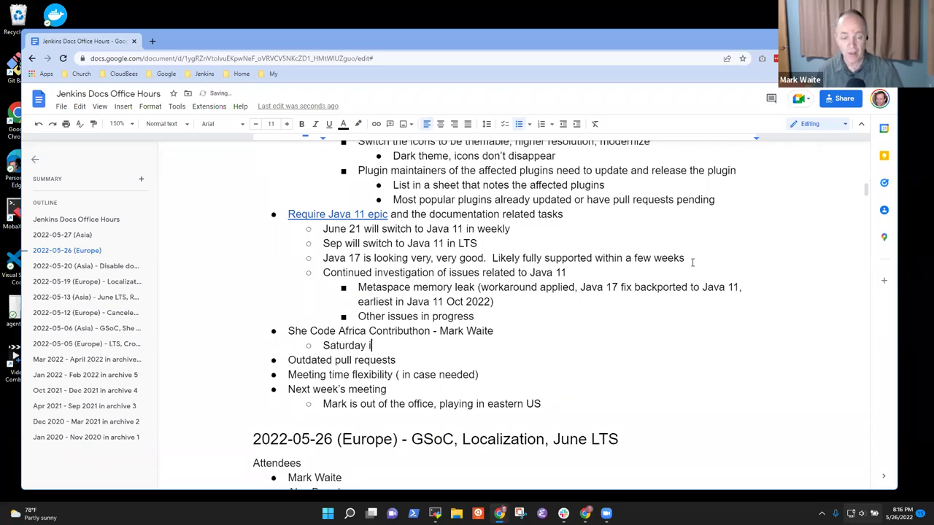
{"action": "type", "text": "s concluding"}
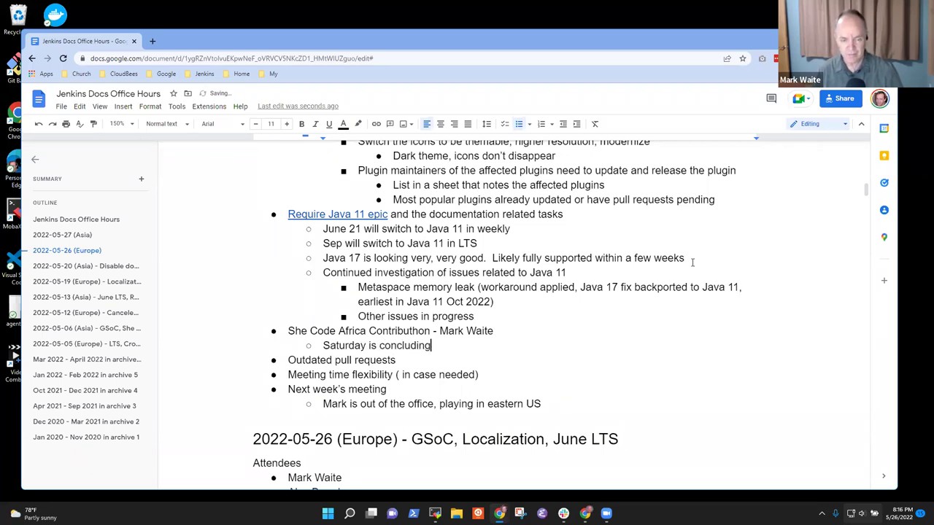
{"action": "type", "text": " meeting, project is done, reports are written"}
- Add sub-bullets 'Read the reports on community.jenkins.io', 'Pull requests submitted', 'Many pull requests merged', 'Some reviews still pending'
{"action": "key", "text": "Return"}
{"action": "type", "text": "Read the reports on comm"}
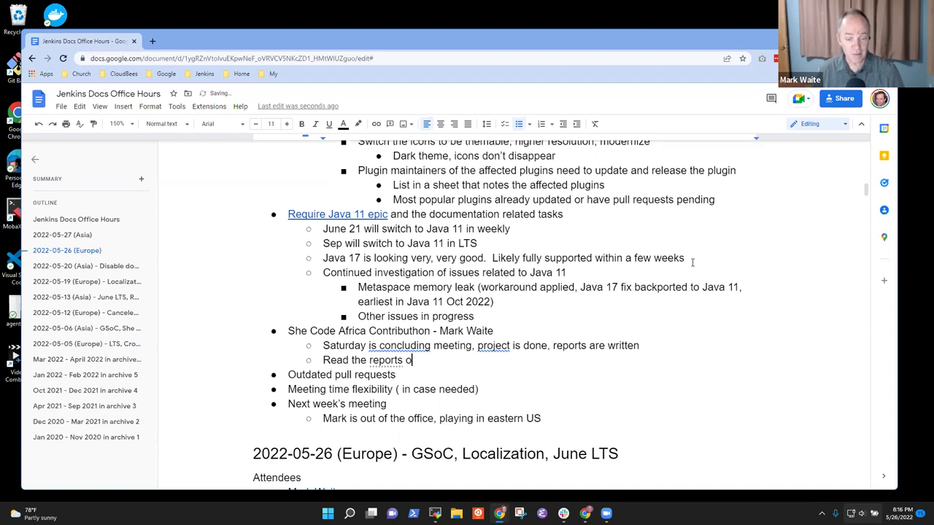
{"action": "type", "text": "unity."}
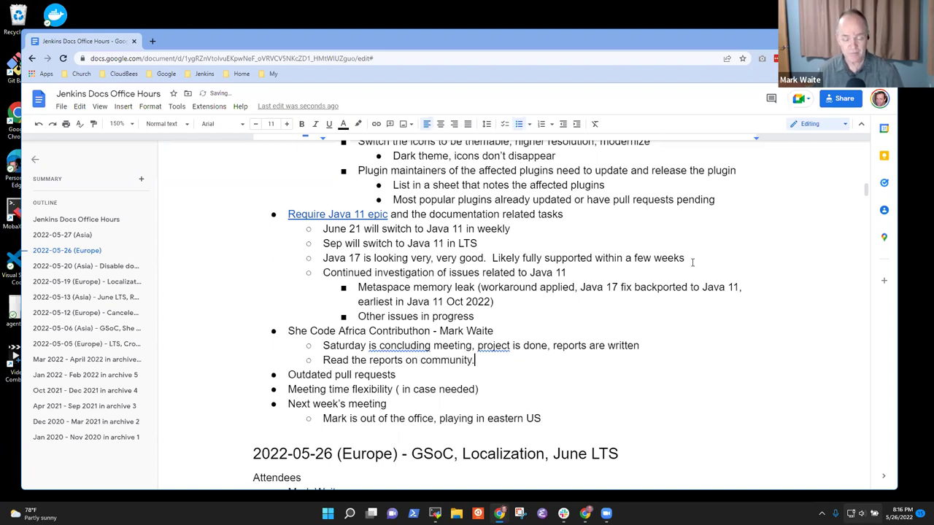
{"action": "type", "text": "jenkins.io"}
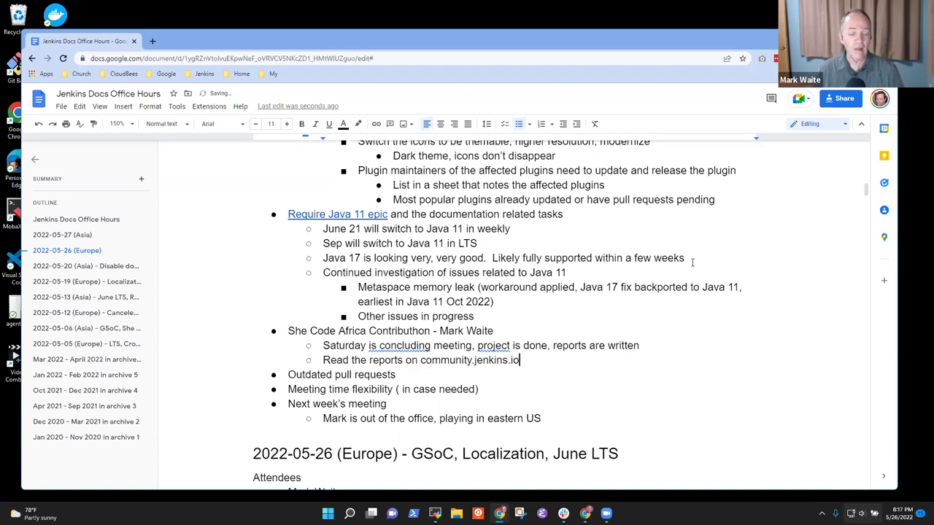
{"action": "key", "text": "Return"}
{"action": "type", "text": "Pull requests submitted"}
{"action": "key", "text": "Return"}
{"action": "type", "text": "Mar"}
{"action": "key", "text": "BackSpace"}
{"action": "key", "text": "BackSpace"}
{"action": "type", "text": "any pull requests merged"}
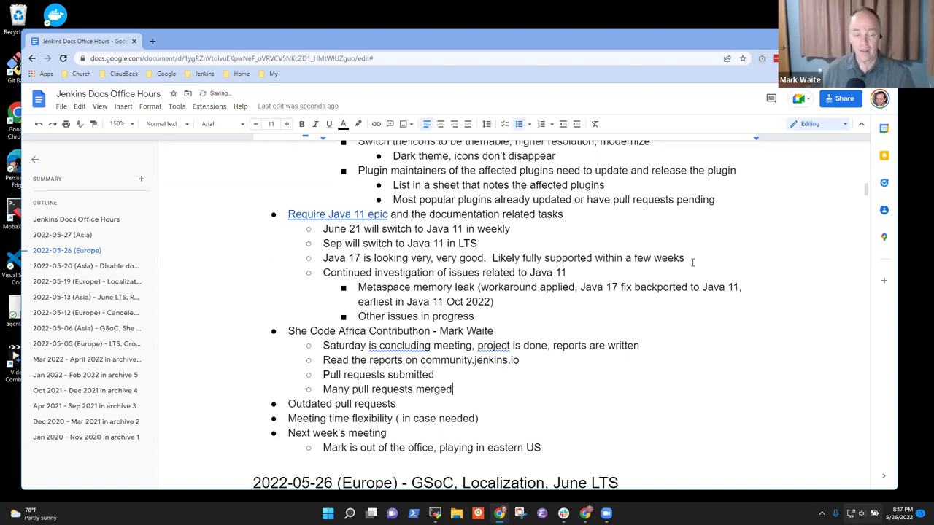
{"action": "key", "text": "Return"}
{"action": "type", "text": "Some reviews still pending"}
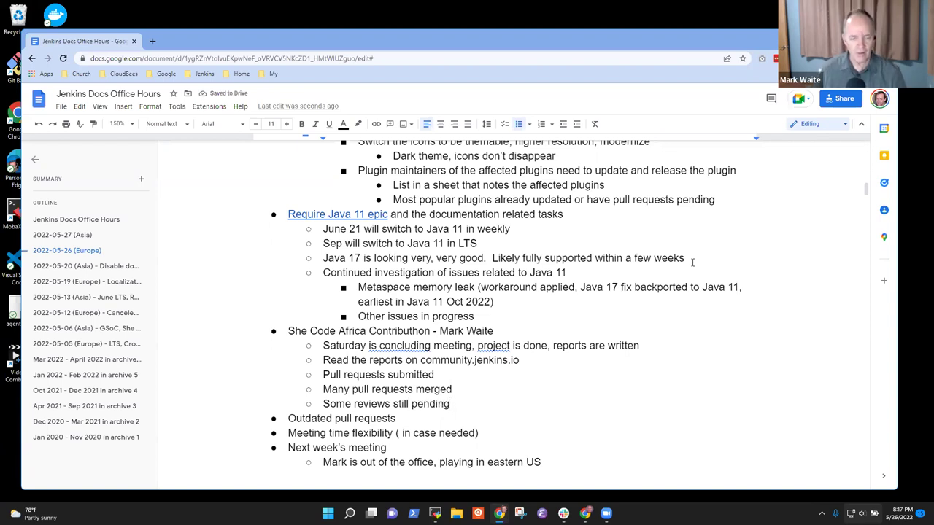
- Add a sub-bullet noting a contributor owes a blog post with an embedded video highlighting results and experience
{"action": "key", "text": "Up"}
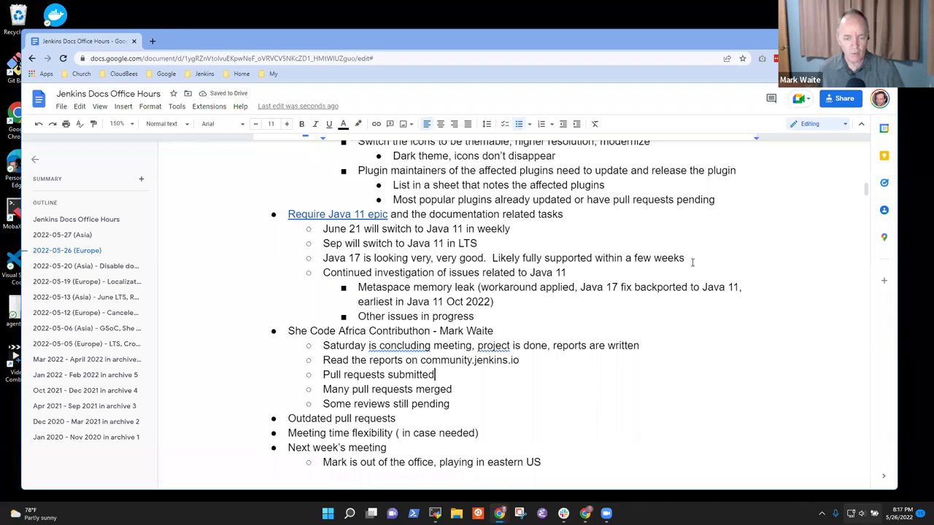
{"action": "key", "text": "Down"}
{"action": "key", "text": "Down"}
{"action": "key", "text": "End"}
{"action": "key", "text": "Return"}
{"action": "type", "text": "Mark owes a blog post and a brief video embeed"}
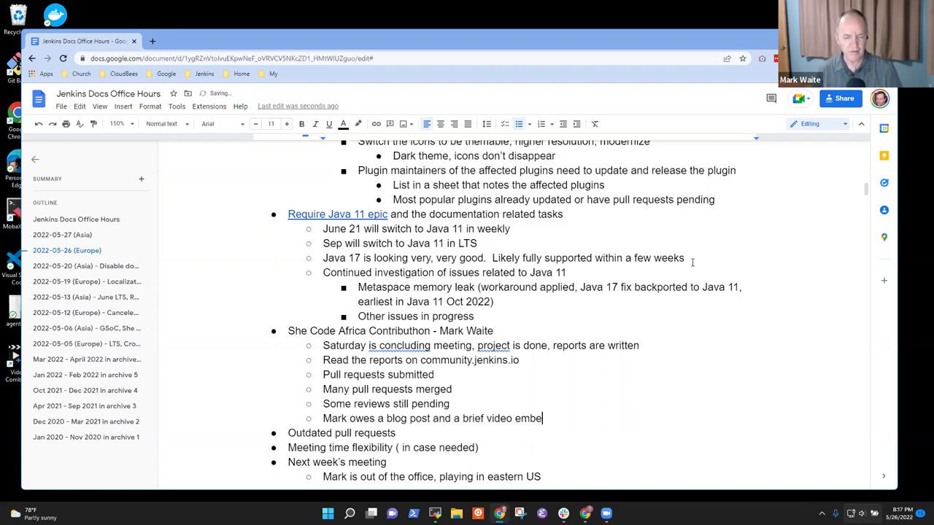
{"action": "key", "text": "BackSpace"}
{"action": "key", "text": "BackSpace"}
{"action": "type", "text": "dded in the blog post higlight"}
{"action": "key", "text": "BackSpace"}
{"action": "key", "text": "BackSpace"}
{"action": "key", "text": "BackSpace"}
{"action": "key", "text": "BackSpace"}
{"action": "key", "text": "BackSpace"}
{"action": "type", "text": "l"}
{"action": "key", "text": "BackSpace"}
{"action": "type", "text": "hlighting results and experience"}
{"action": "key", "text": "Up"}
{"action": "key", "text": "Up"}
{"action": "key", "text": "Up"}
{"action": "key", "text": "Up"}
{"action": "key", "text": "Up"}
{"action": "key", "text": "Up"}
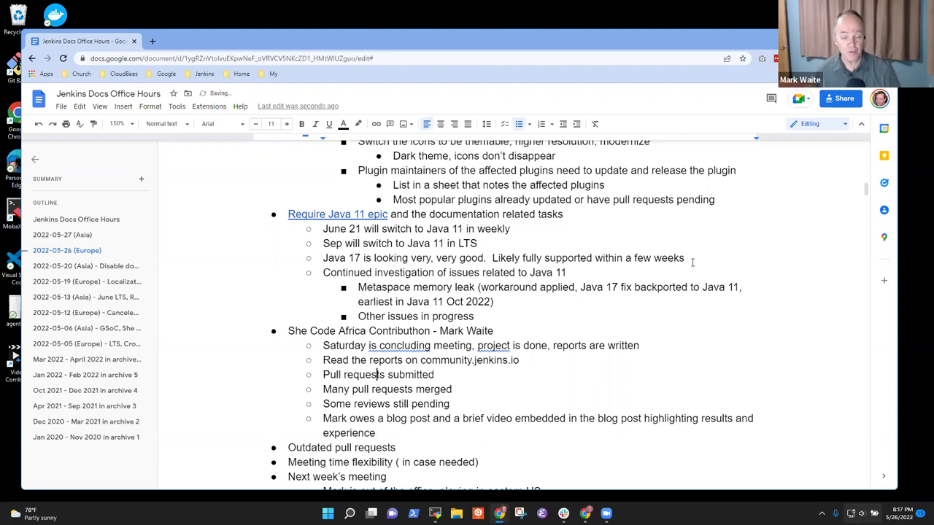
{"action": "key", "text": "Up"}
{"action": "key", "text": "Home"}
{"action": "key", "text": "shift+End"}
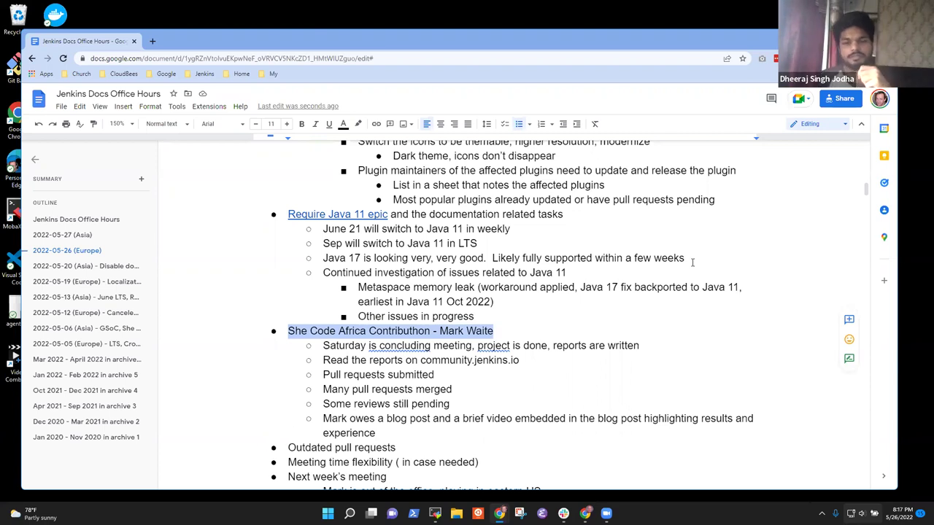
- Insert 'the' after 'Saturday is' so the first sub-bullet reads 'Saturday is the concluding meeting'
{"action": "left_click", "coordinate": [484, 358]}
{"action": "left_click", "coordinate": [369, 345]}
{"action": "key", "text": "Right"}
{"action": "key", "text": "Right"}
{"action": "key", "text": "Right"}
{"action": "type", "text": "the"}
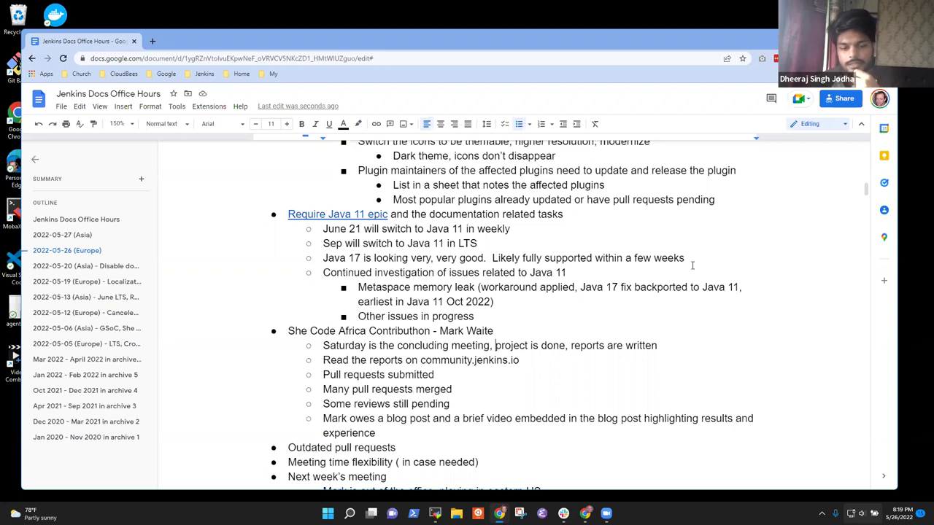
- In a new tab, search community.jenkins.io for 'she code africa' and open the first result
{"action": "left_click", "coordinate": [150, 42]}
{"action": "type", "text": "com"}
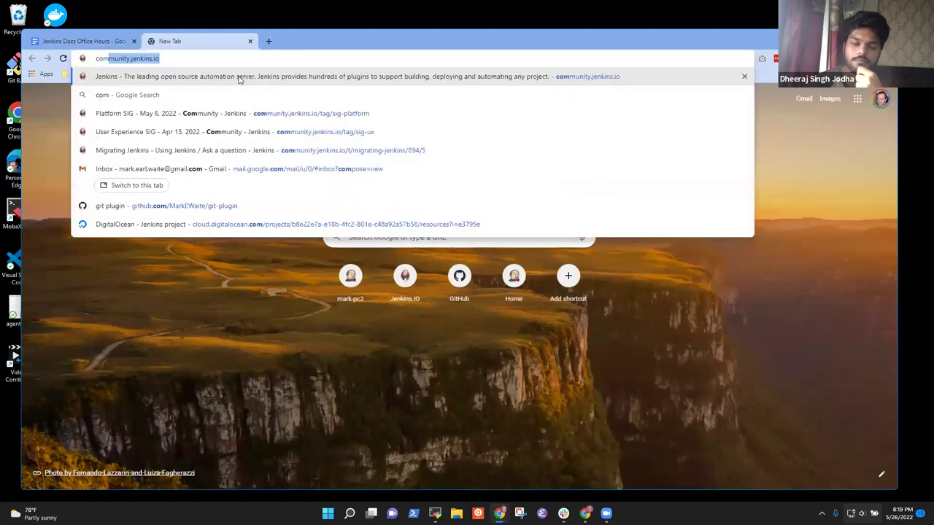
{"action": "type", "text": "m"}
{"action": "left_click", "coordinate": [239, 76]}
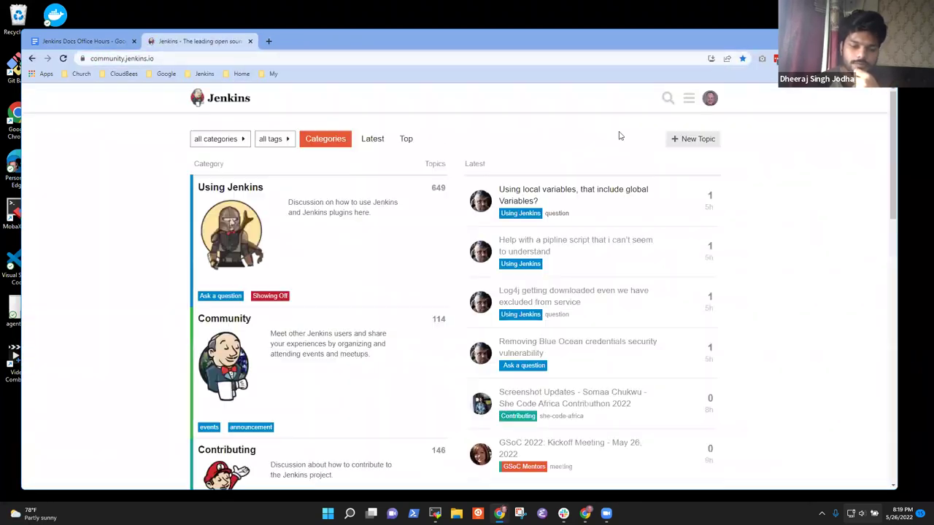
{"action": "left_click", "coordinate": [669, 98]}
{"action": "type", "text": "she c"}
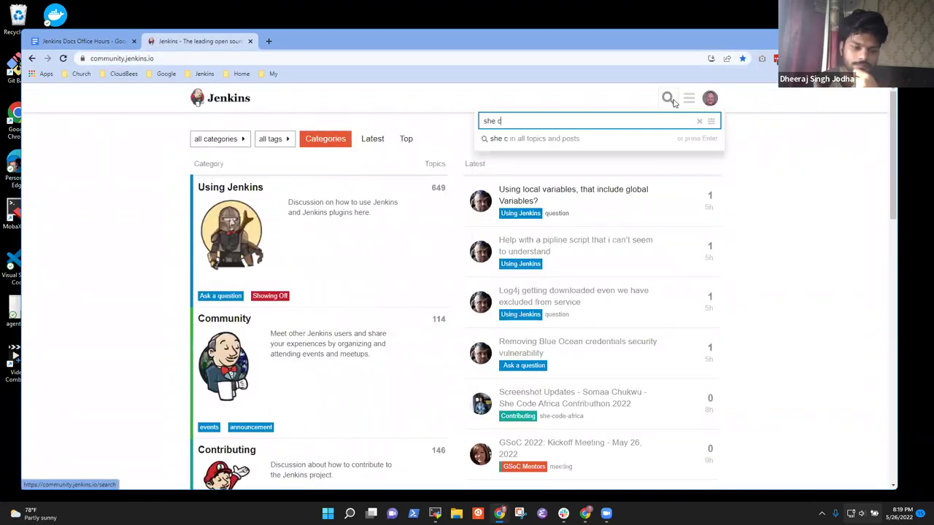
{"action": "type", "text": "ode agr"}
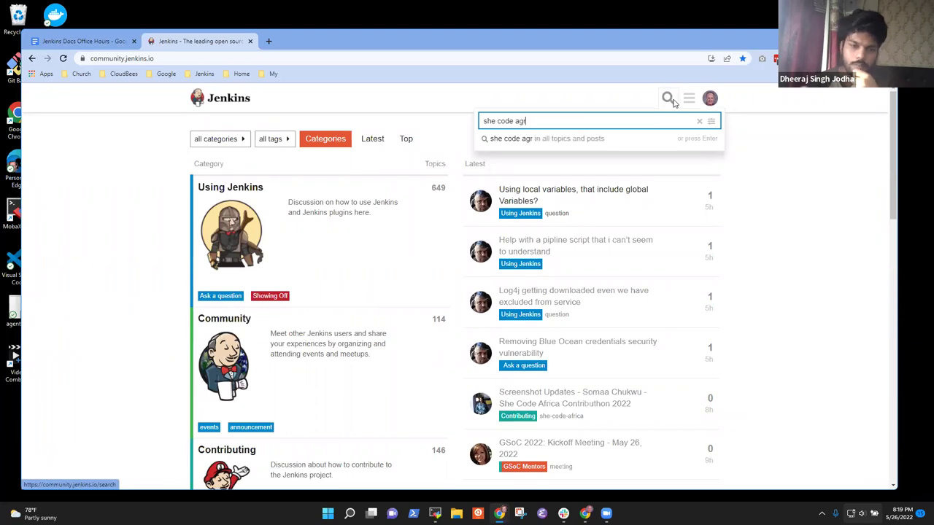
{"action": "key", "text": "BackSpace"}
{"action": "key", "text": "BackSpace"}
{"action": "type", "text": "frica"}
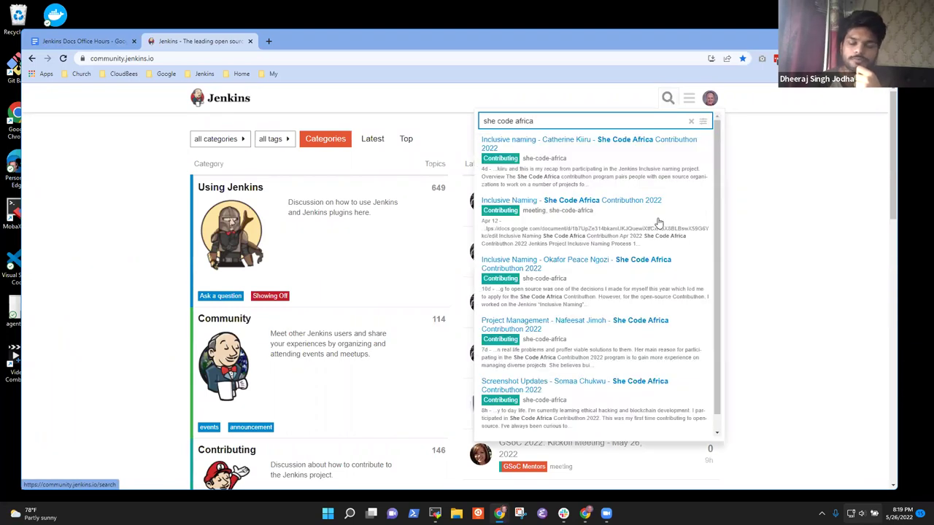
{"action": "left_click", "coordinate": [555, 151]}
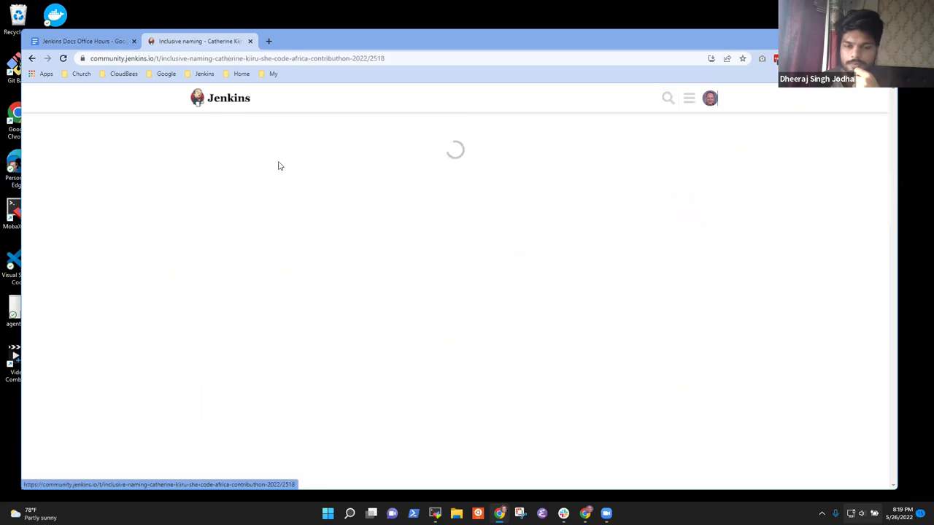
- Open the she-code-africa tag's topic list, select its address, and return to the notes document
{"action": "left_click", "coordinate": [255, 155]}
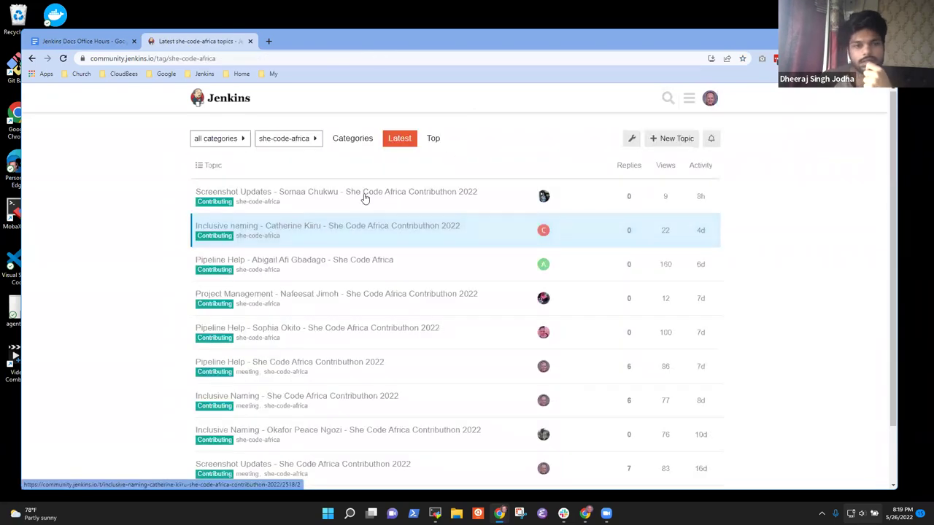
{"action": "left_click", "coordinate": [226, 60]}
{"action": "key", "text": "ctrl+c"}
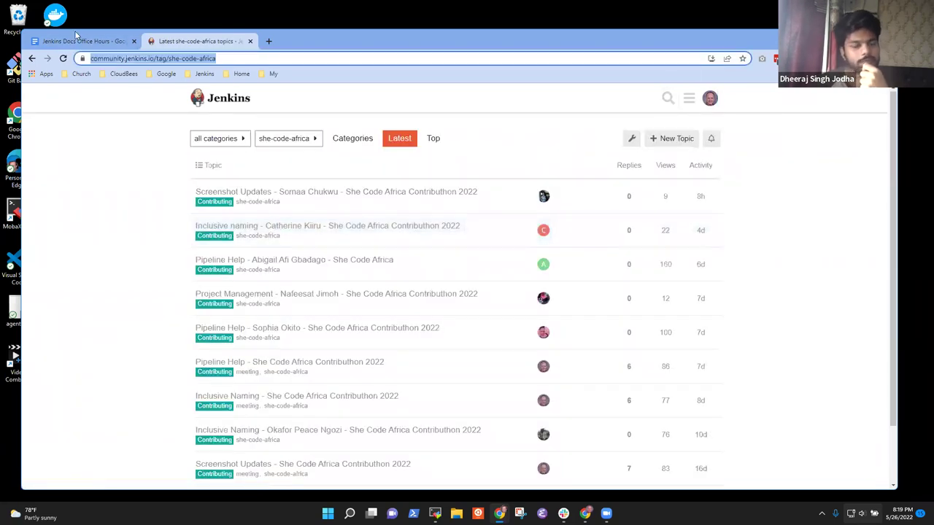
{"action": "left_click", "coordinate": [78, 38]}
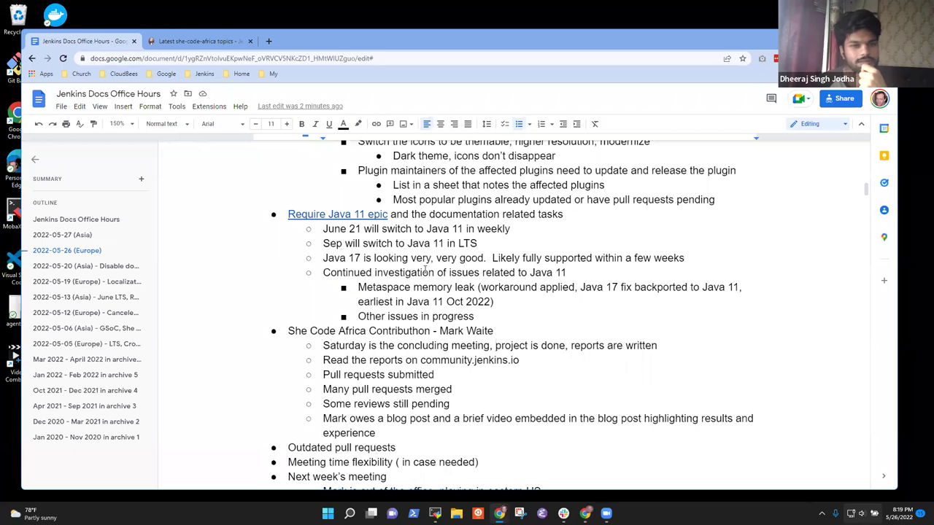
- Paste the she-code-africa topics link at the end of the 'Read the reports' line
{"action": "key", "text": "Down"}
{"action": "key", "text": "End"}
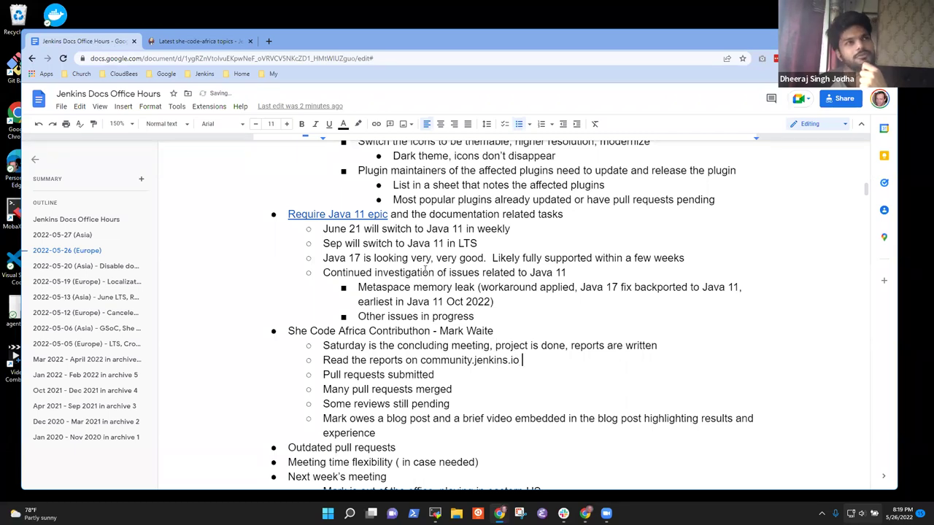
{"action": "key", "text": "ctrl+v"}
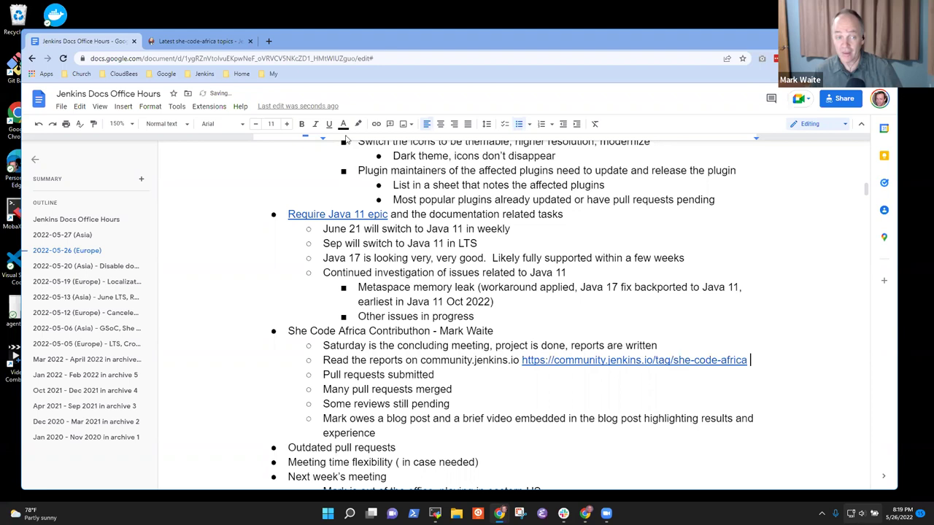
{"action": "left_click", "coordinate": [203, 42]}
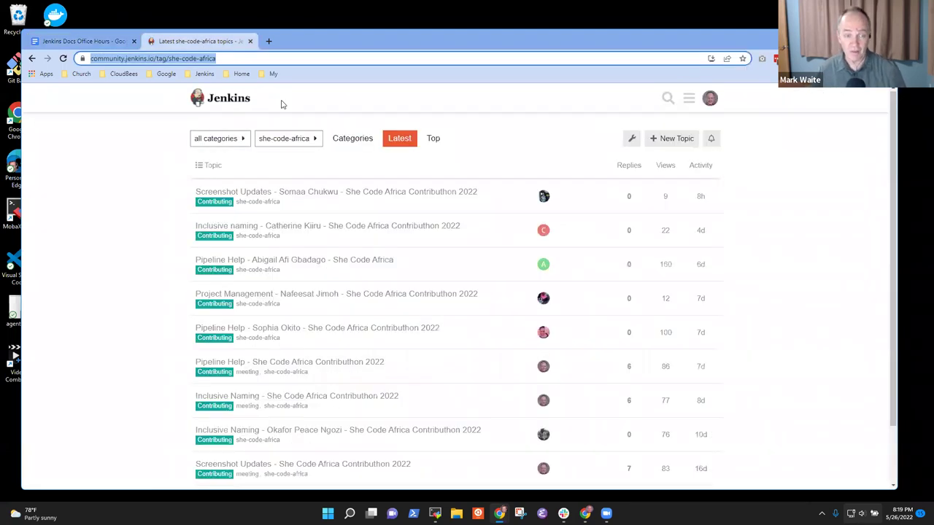
{"action": "left_click", "coordinate": [84, 41]}
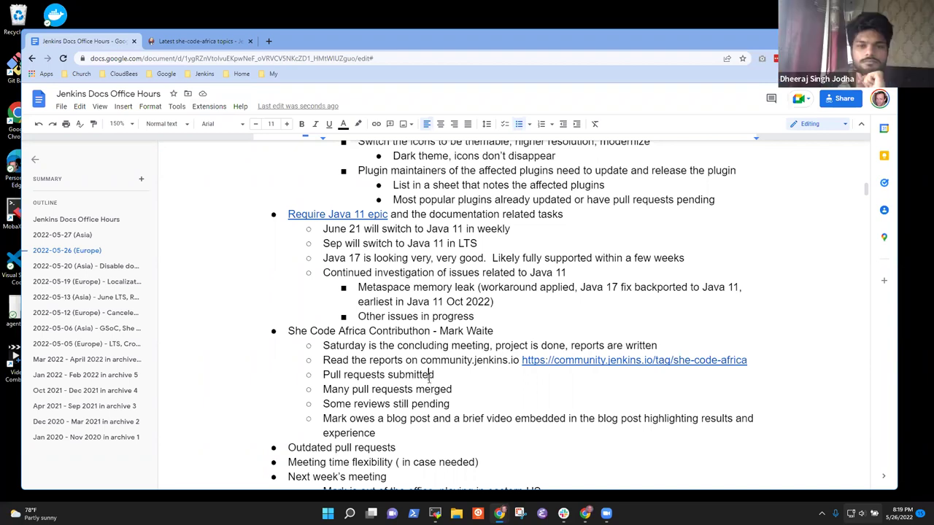
- Add 'Key points to improve' with a nested 'Better onboarding experience for the new contributors' point
{"action": "left_click", "coordinate": [427, 432]}
{"action": "key", "text": "Return"}
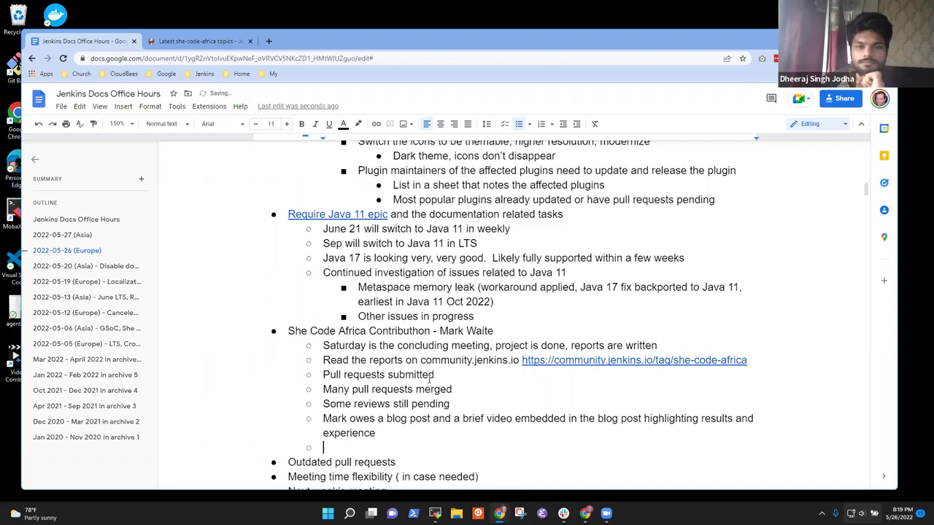
{"action": "type", "text": "Key points to improve"}
{"action": "key", "text": "Return"}
{"action": "key", "text": "Tab"}
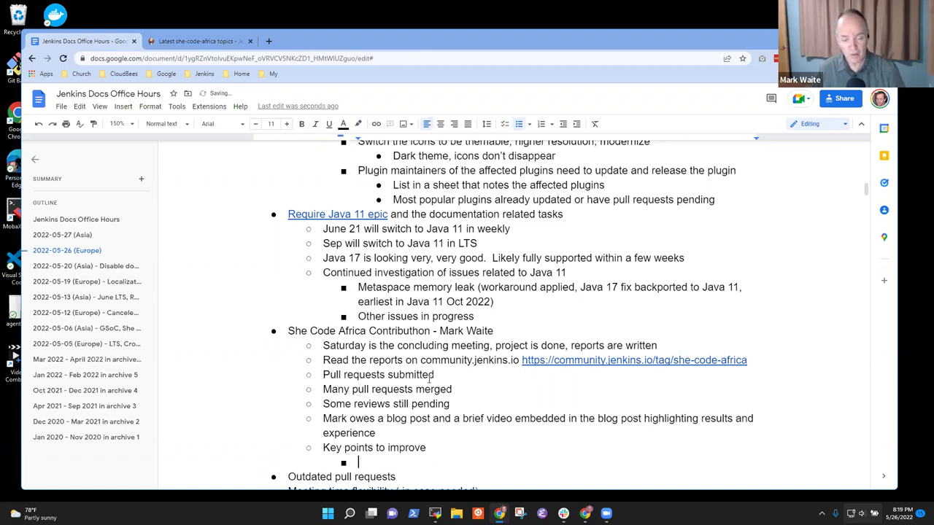
{"action": "type", "text": "Better onboarding experience for the new contributors"}
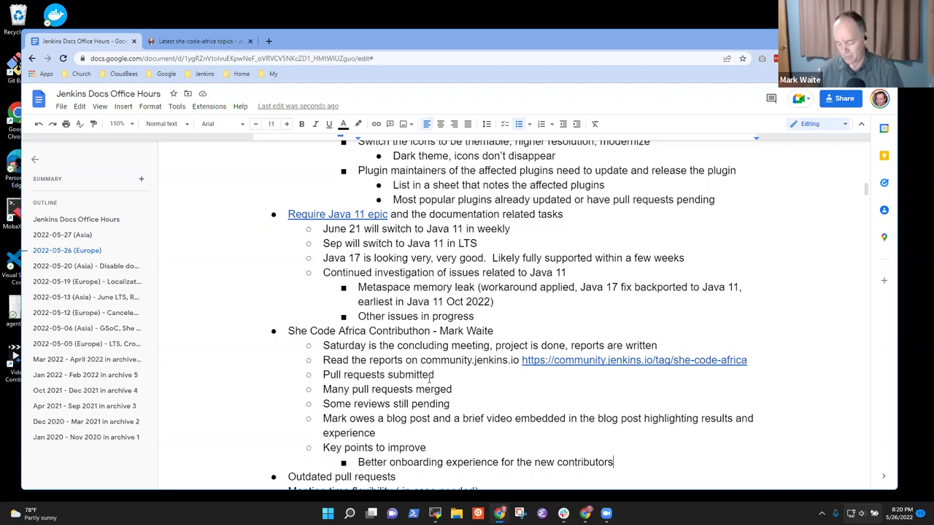
- Reword the onboarding point to 'Need a better onboarding experience for the new contributors'
{"action": "key", "text": "Return"}
{"action": "key", "text": "Up"}
{"action": "type", "text": "Need a"}
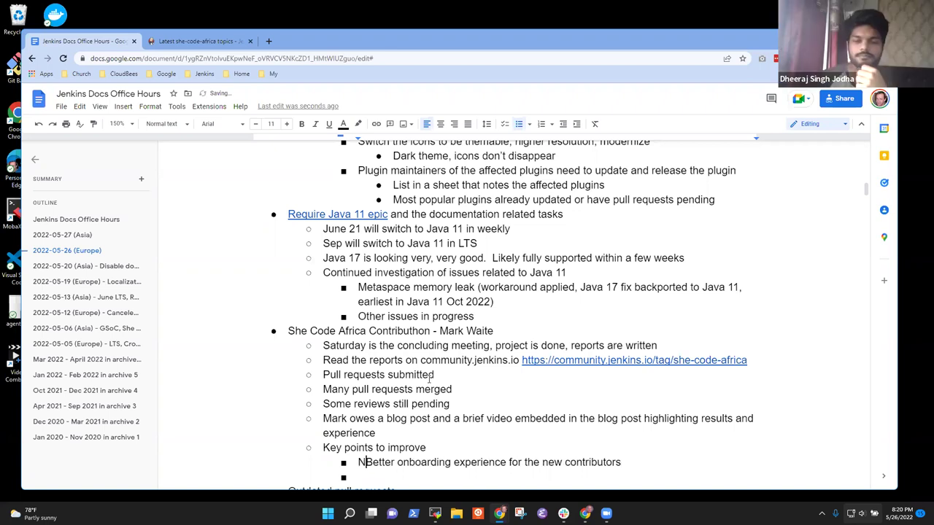
{"action": "key", "text": "Delete"}
{"action": "type", "text": "b"}
{"action": "key", "text": "Down"}
- Add the point 'Methodology did not reinforce that they should follow the detailed steps'
{"action": "scroll", "coordinate": [452, 376], "scroll_direction": "down", "scroll_amount": 2}
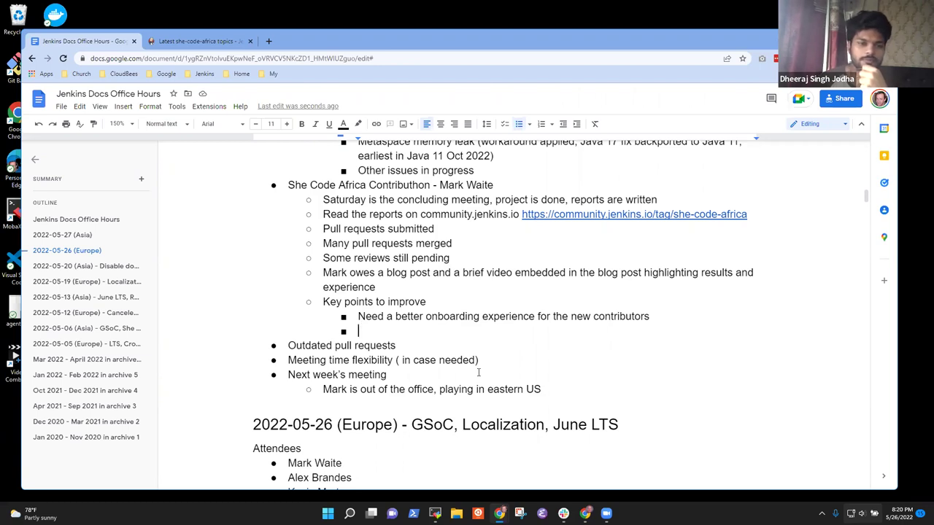
{"action": "type", "text": "Methodology doc"}
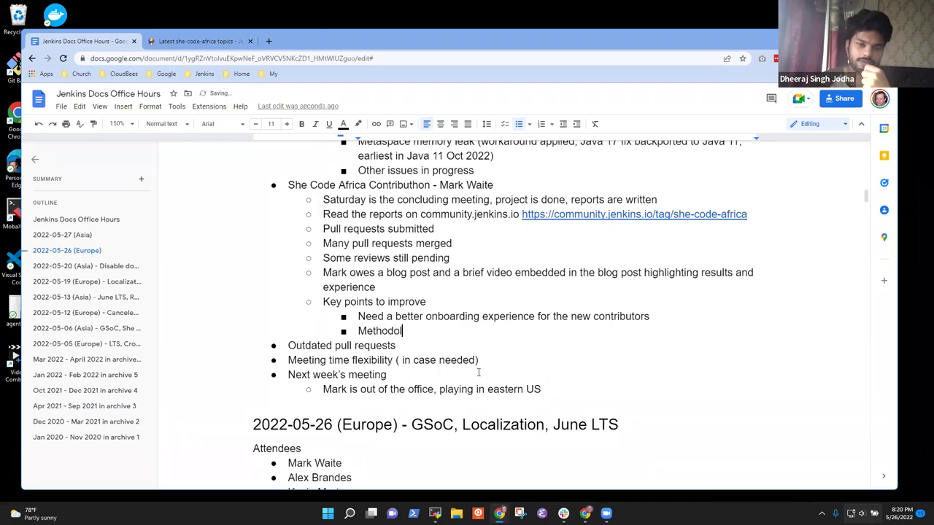
{"action": "key", "text": "BackSpace"}
{"action": "key", "text": "BackSpace"}
{"action": "type", "text": "id not rei"}
{"action": "type", "text": "ng"}
{"action": "key", "text": "BackSpace"}
{"action": "type", "text": "force that they "}
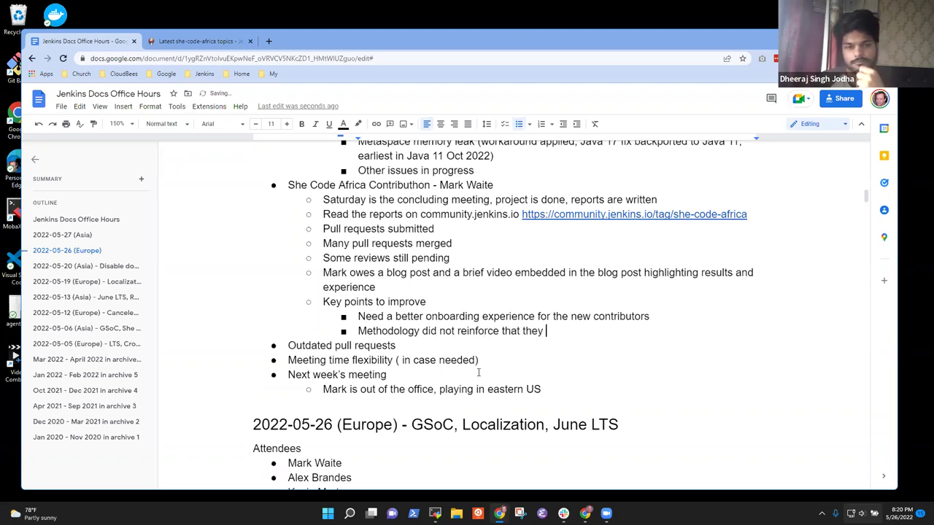
{"action": "type", "text": "should follow"}
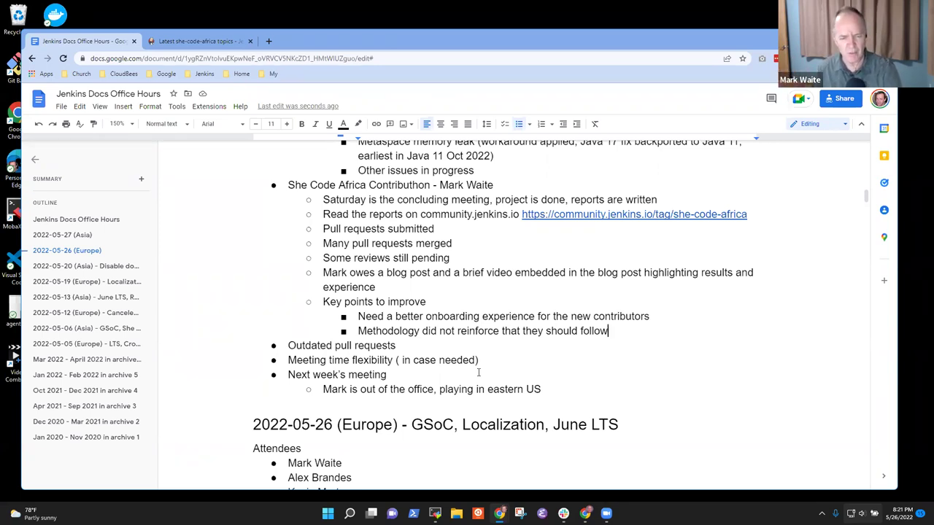
{"action": "type", "text": "the edetailed"}
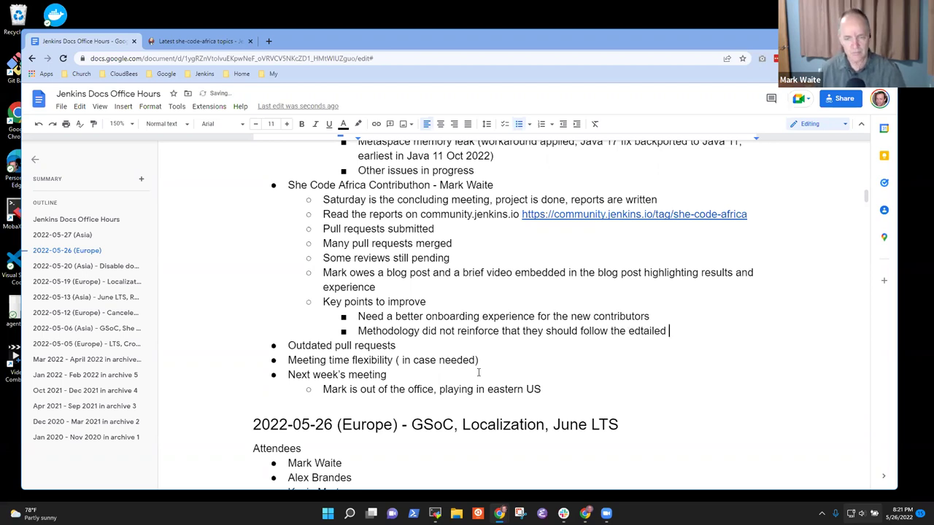
{"action": "key", "text": "ctrl+BackSpace"}
{"action": "type", "text": "details"}
{"action": "key", "text": "BackSpace"}
{"action": "type", "text": "ed "}
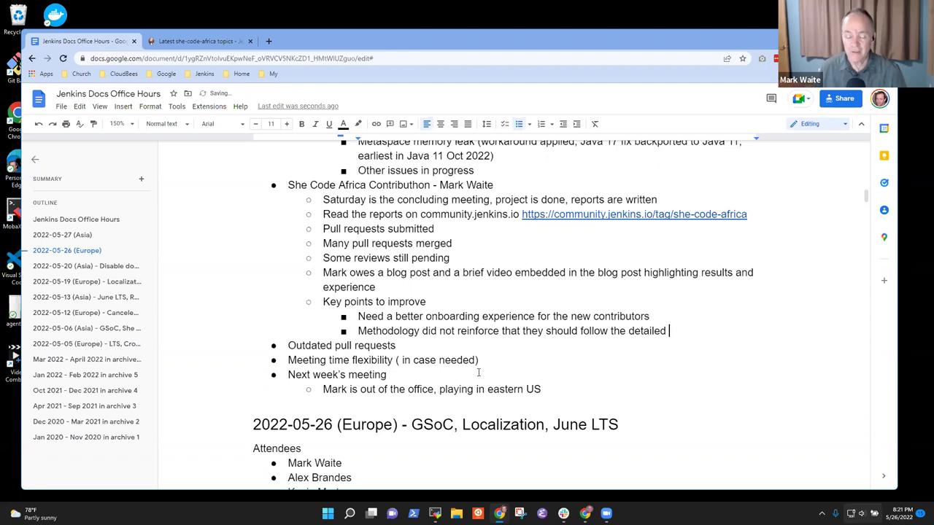
{"action": "type", "text": "stes"}
{"action": "key", "text": "BackSpace"}
{"action": "key", "text": "BackSpace"}
{"action": "type", "text": "ps"}
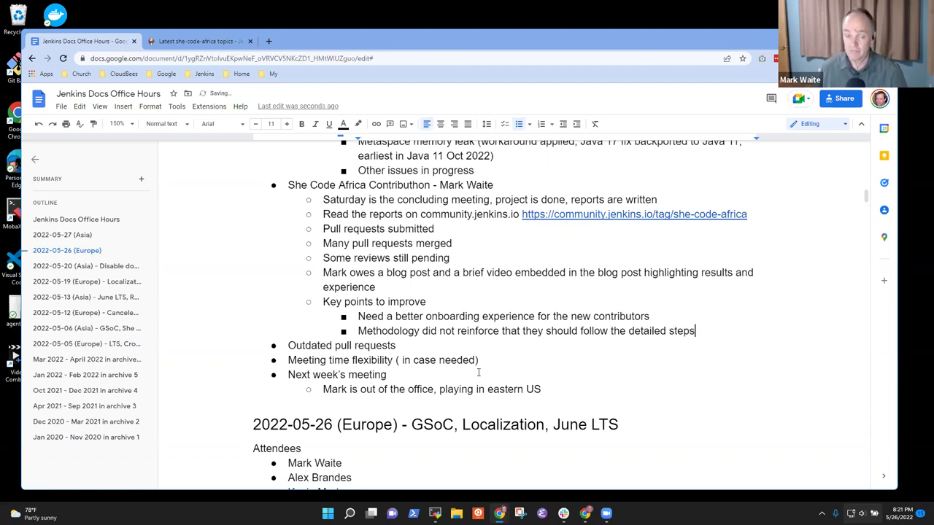
- Nest 'May want to do an online lab to get them started' under the Methodology point
{"action": "key", "text": "Return"}
{"action": "key", "text": "Tab"}
{"action": "type", "text": "May w"}
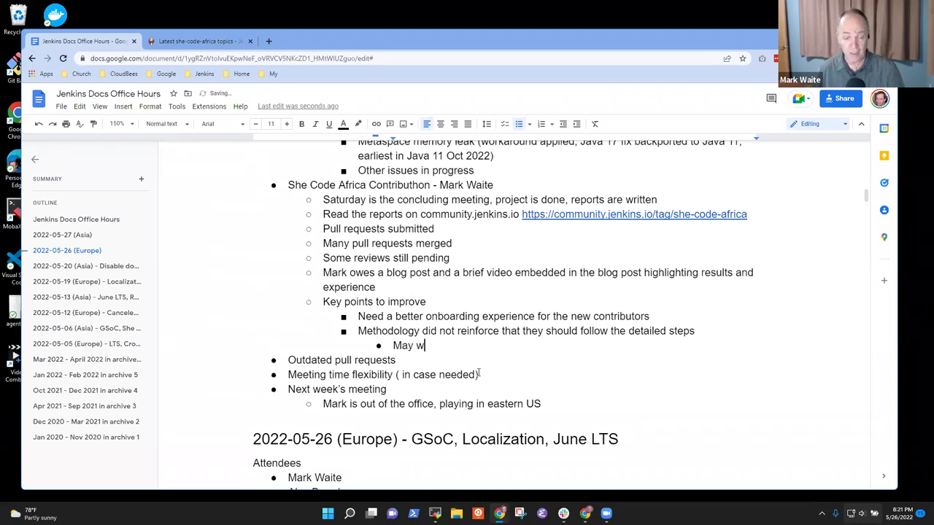
{"action": "type", "text": "ant otto"}
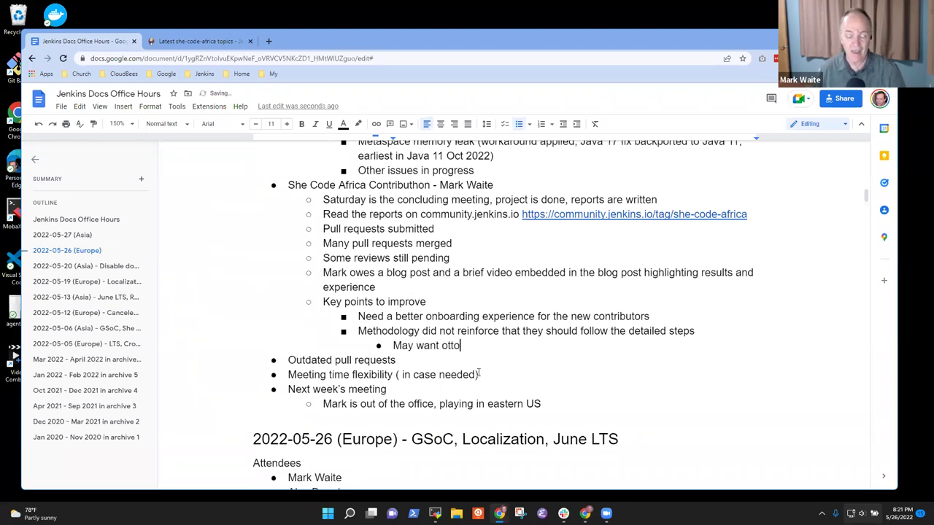
{"action": "key", "text": "BackSpace"}
{"action": "key", "text": "BackSpace"}
{"action": "key", "text": "BackSpace"}
{"action": "key", "text": "BackSpace"}
{"action": "type", "text": "to do an onl"}
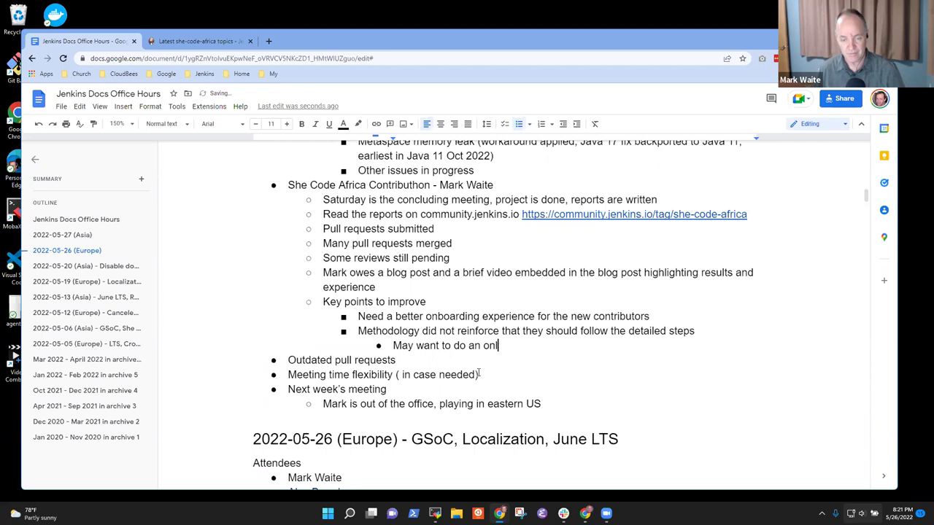
{"action": "type", "text": "ine lab to eget"}
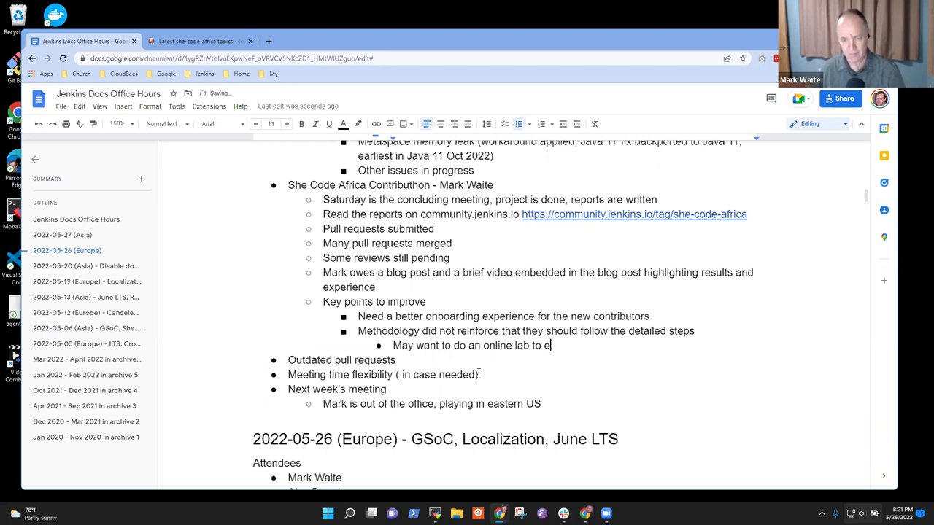
{"action": "key", "text": "BackSpace"}
{"action": "key", "text": "BackSpace"}
{"action": "key", "text": "BackSpace"}
{"action": "key", "text": "BackSpace"}
{"action": "type", "text": "get"}
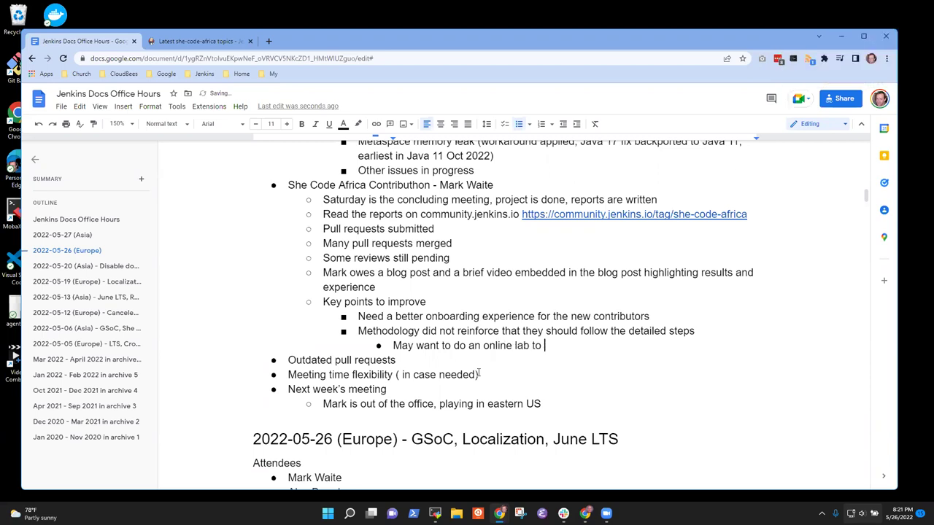
{"action": "key", "text": "BackSpace"}
{"action": "type", "text": "t them started"}
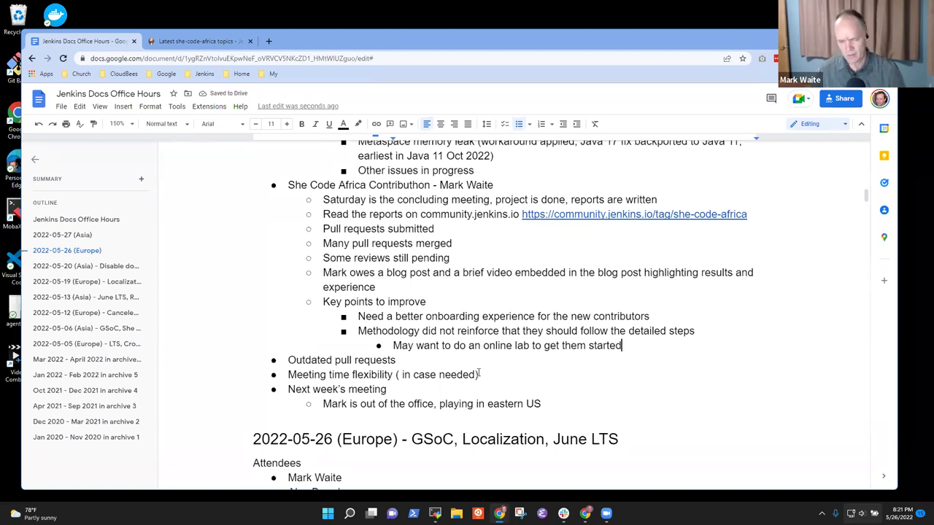
{"action": "key", "text": "Return"}
{"action": "key", "text": "shift+Tab"}
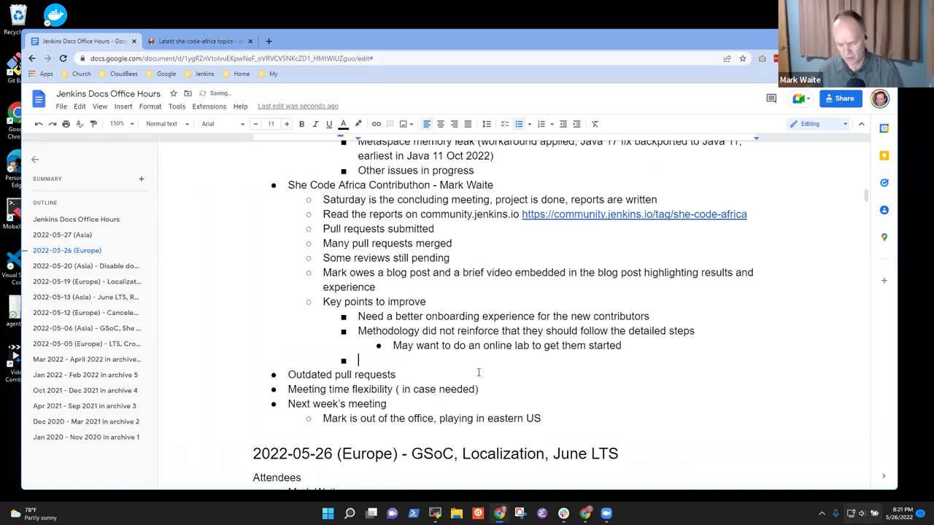
- Add 'Native work or gitpod?' with a nested note that screenshot updates only require a pull request
{"action": "type", "text": "Native work or "}
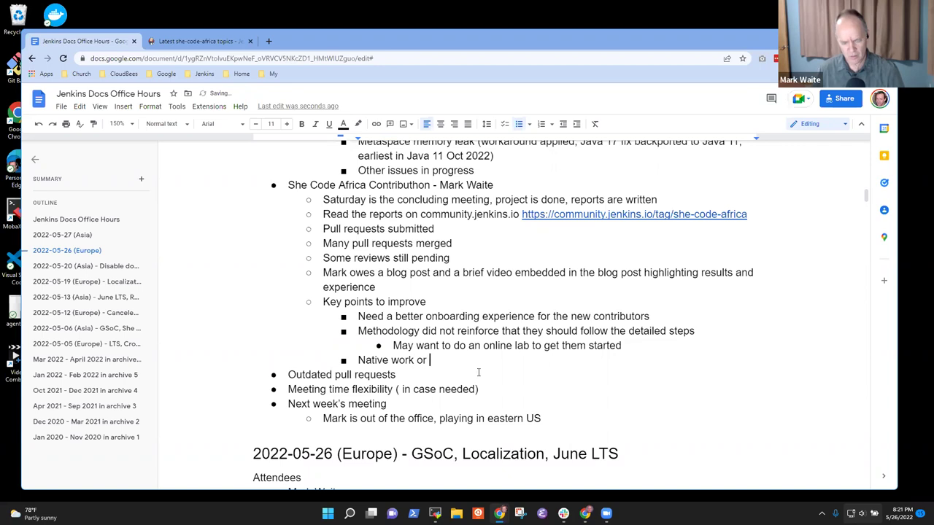
{"action": "type", "text": "gitpod"}
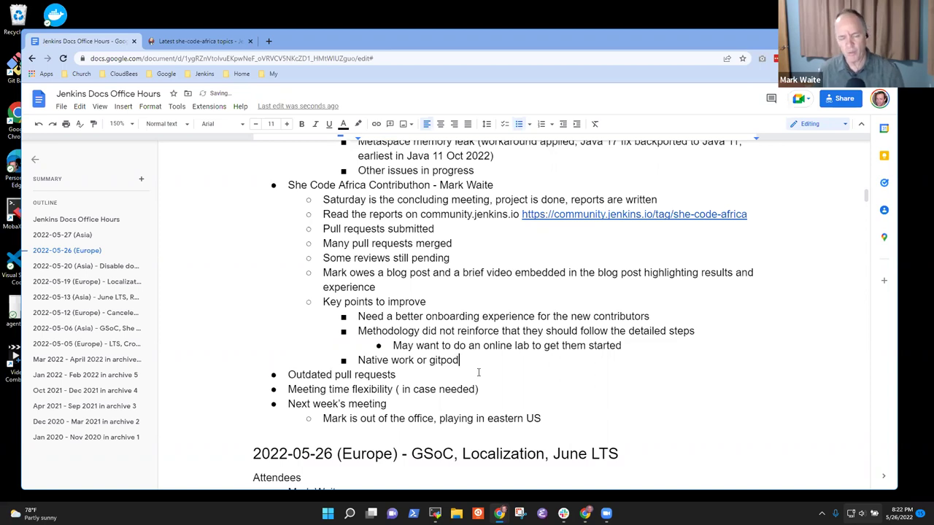
{"action": "type", "text": "?"}
{"action": "key", "text": "Return"}
{"action": "key", "text": "Tab"}
{"action": "type", "text": "Native"}
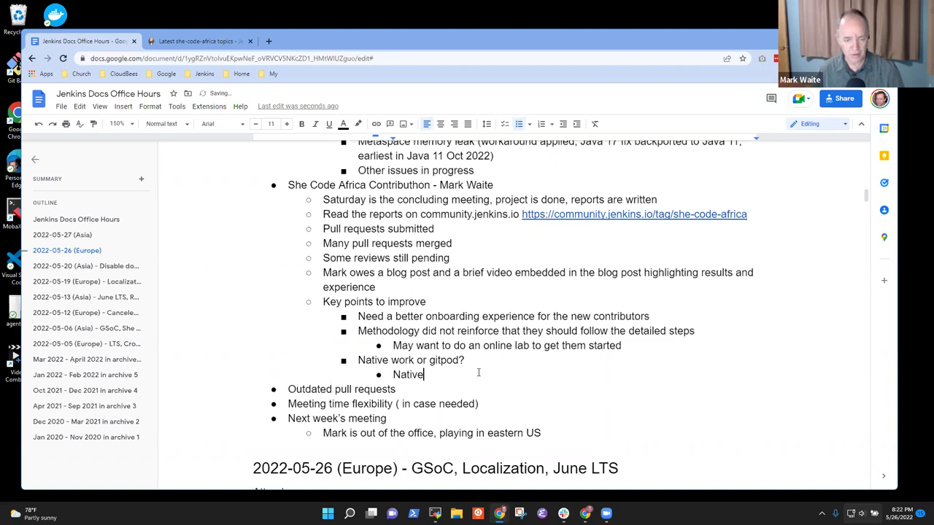
{"action": "type", "text": " work - "}
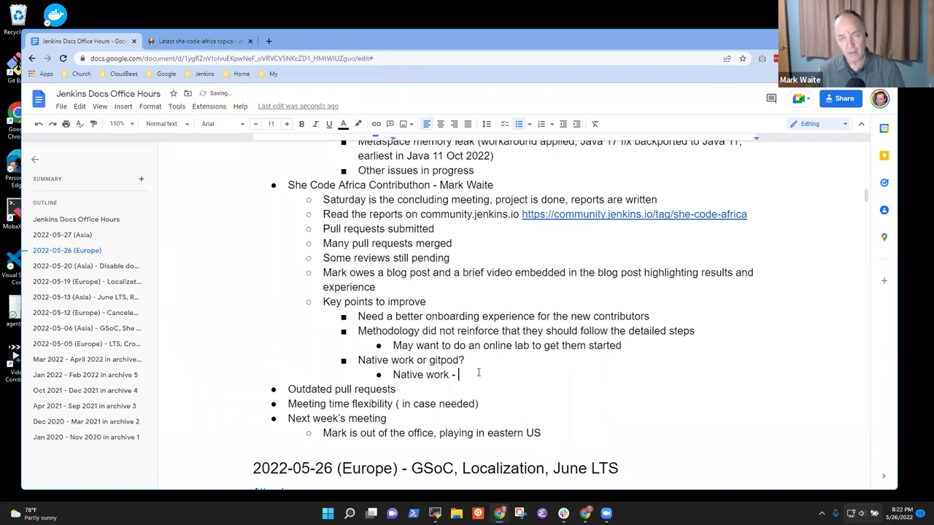
{"action": "type", "text": "scree"}
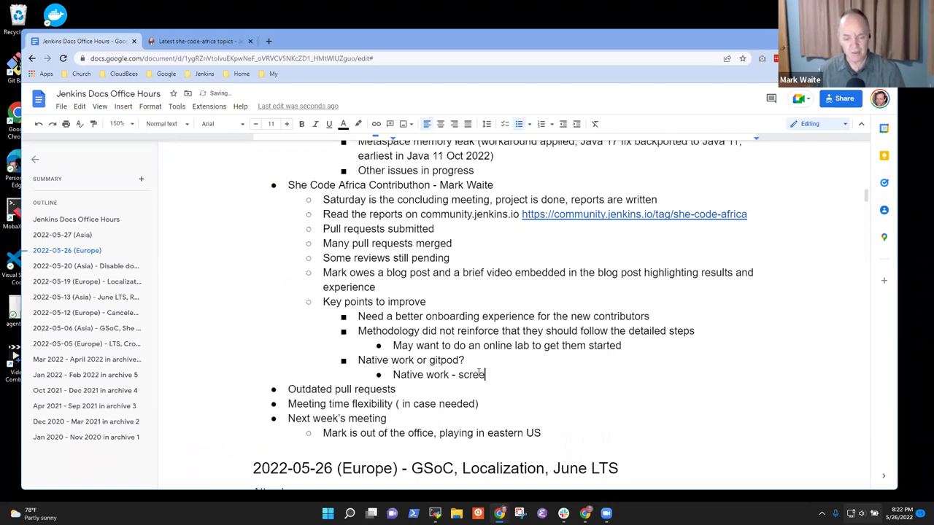
{"action": "type", "text": "nshots updates only require ("}
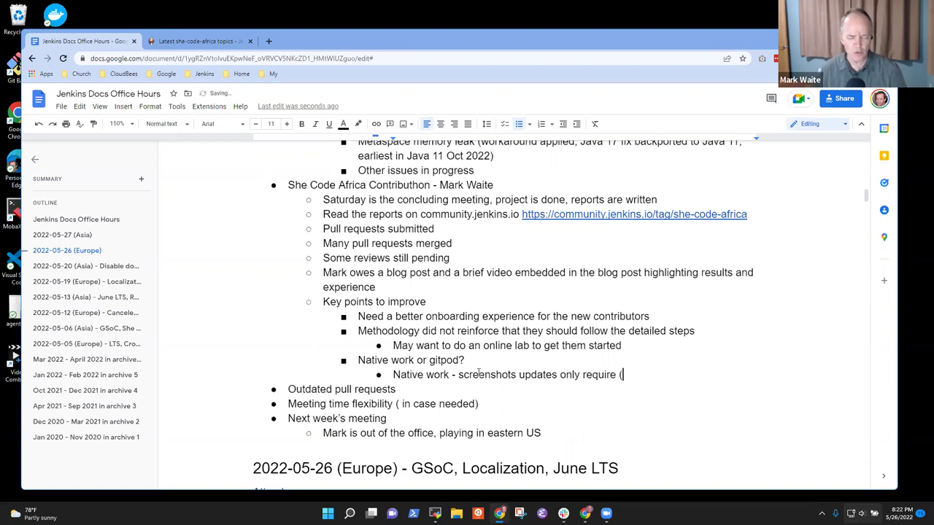
{"action": "type", "text": "re"}
{"action": "key", "text": "BackSpace"}
{"action": "key", "text": "BackSpace"}
{"action": "type", "text": "a pull"}
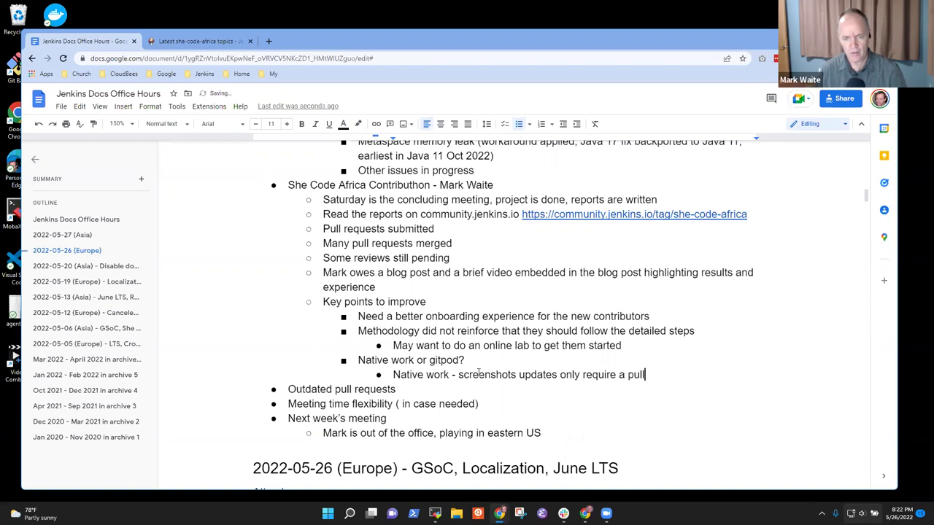
{"action": "type", "text": " request"}
- Nest a bullet 'Inclusive naming did not require a recompile' under the screenshots note
{"action": "key", "text": "Return"}
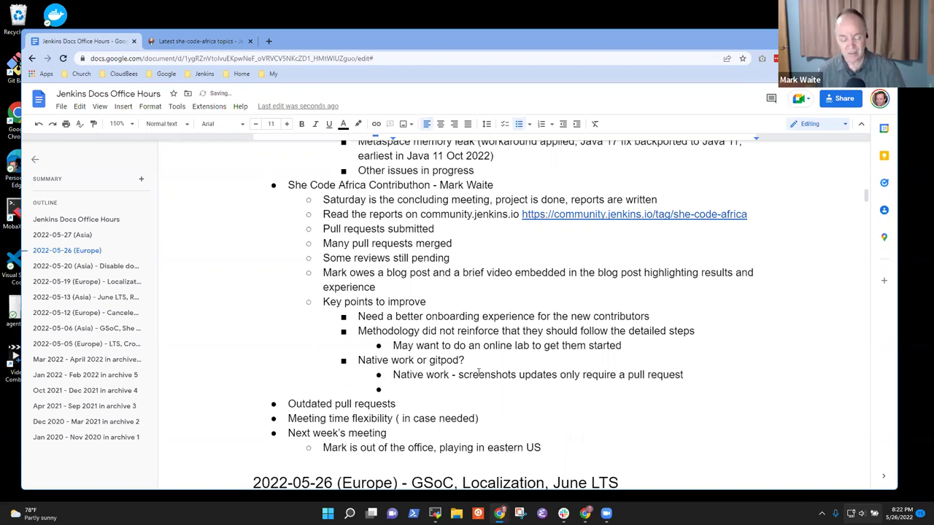
{"action": "key", "text": "Tab"}
{"action": "type", "text": "Inclusi"}
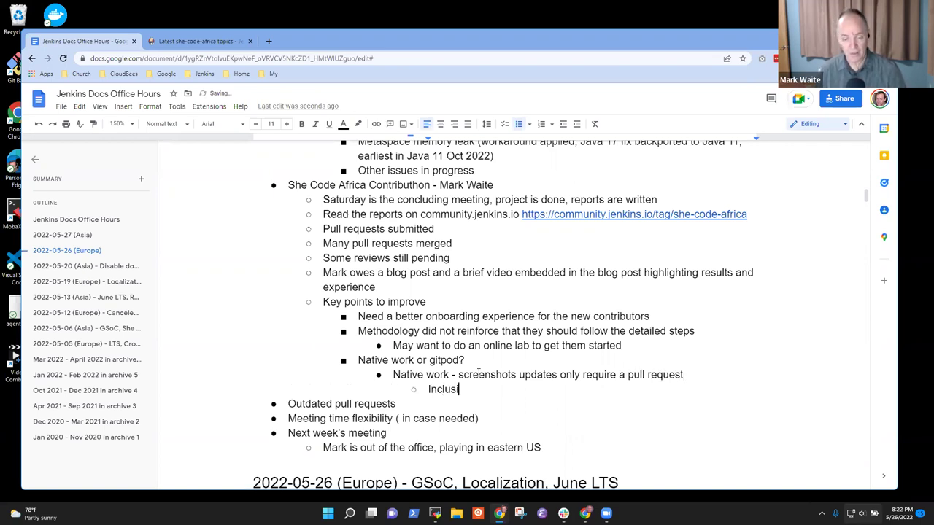
{"action": "type", "text": "ve namign"}
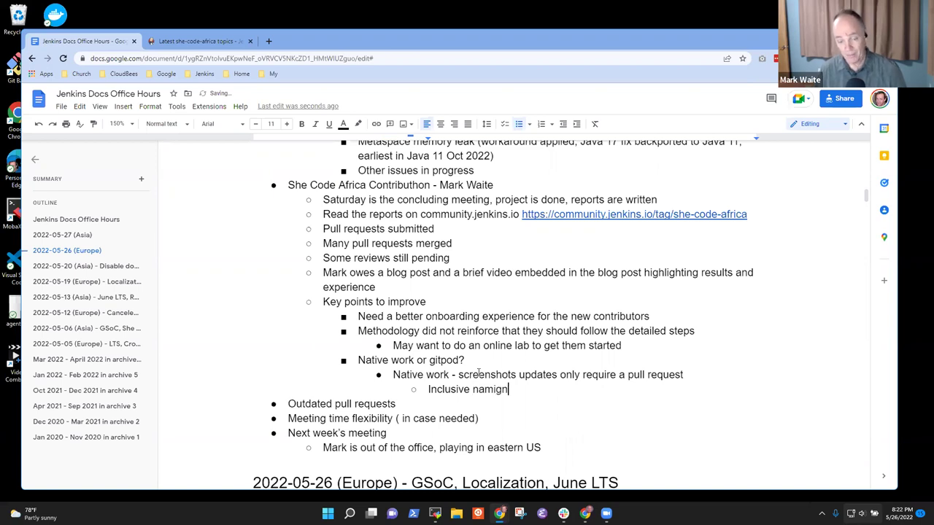
{"action": "key", "text": "BackSpace"}
{"action": "key", "text": "BackSpace"}
{"action": "type", "text": "ng "}
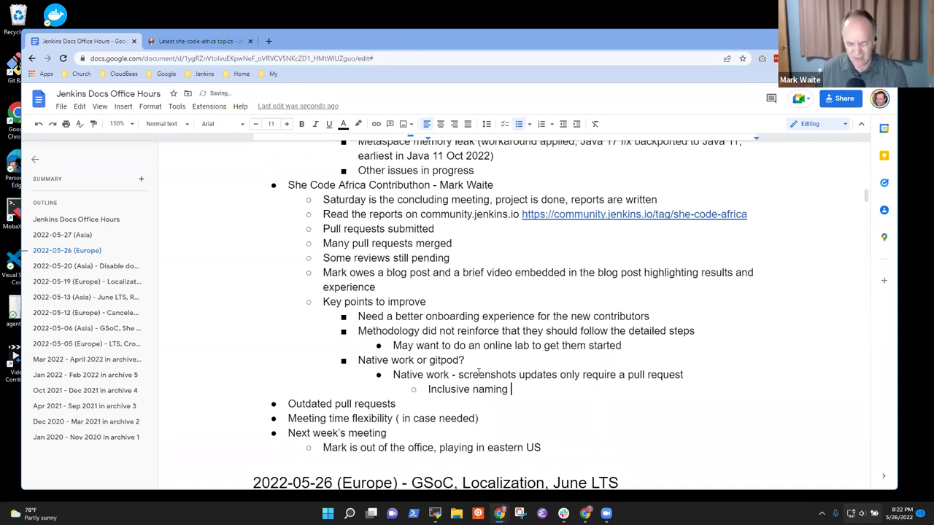
{"action": "type", "text": "did not a"}
{"action": "key", "text": "BackSpace"}
{"action": "key", "text": "BackSpace"}
{"action": "type", "text": "require a recompi"}
{"action": "key", "text": "BackSpace"}
{"action": "key", "text": "BackSpace"}
{"action": "key", "text": "BackSpace"}
{"action": "type", "text": "mpile"}
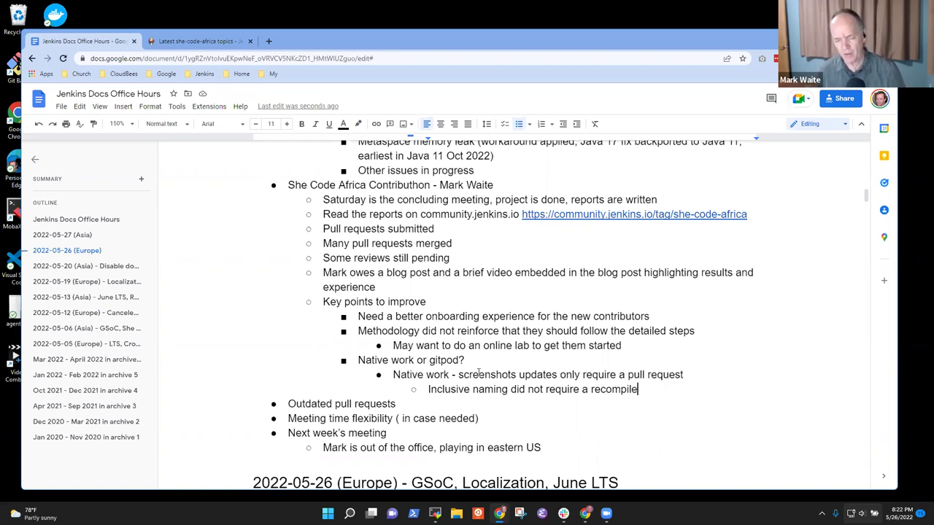
- Add the bullet 'Pipeline help was done on local computers'
{"action": "key", "text": "Return"}
{"action": "type", "text": "Piep"}
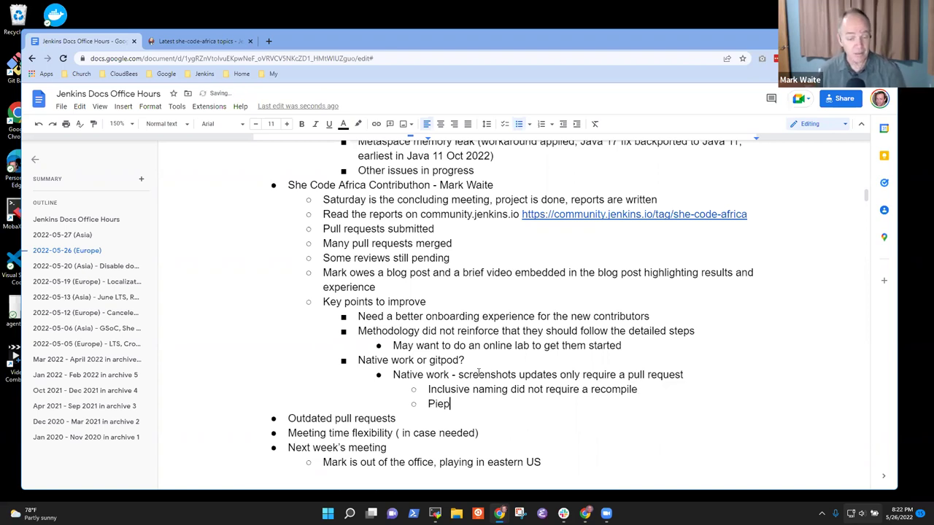
{"action": "key", "text": "BackSpace"}
{"action": "key", "text": "BackSpace"}
{"action": "type", "text": "pelines"}
{"action": "key", "text": "BackSpace"}
{"action": "type", "text": "help"}
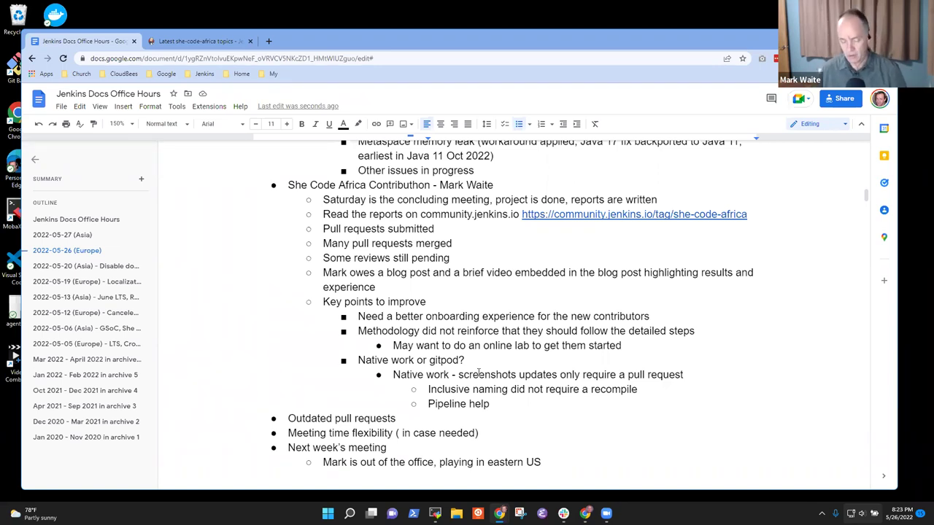
{"action": "type", "text": "was done loca"}
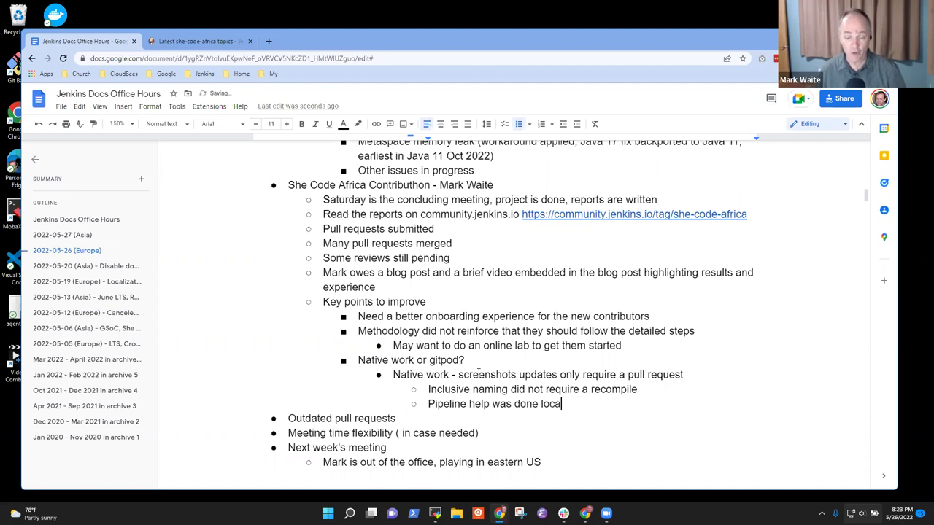
{"action": "type", "text": "copmute"}
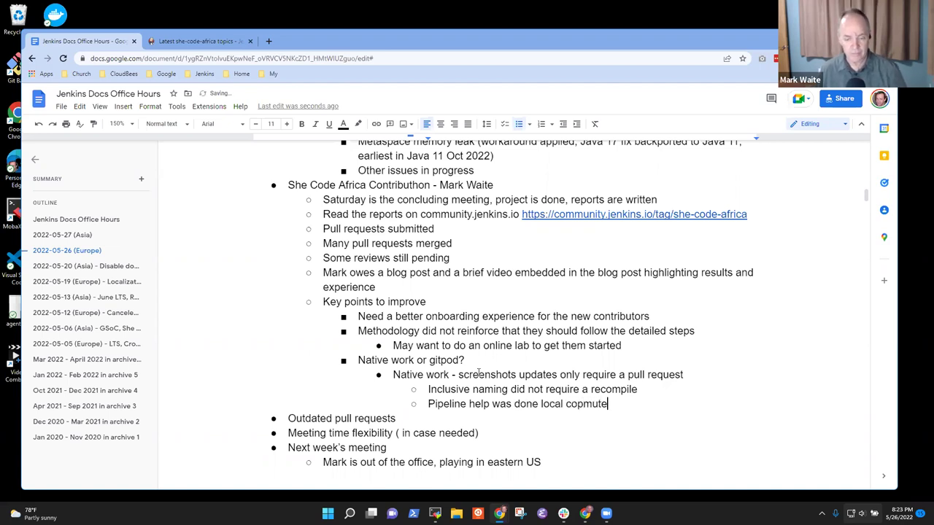
{"action": "key", "text": "BackSpace"}
{"action": "key", "text": "BackSpace"}
{"action": "key", "text": "BackSpace"}
{"action": "key", "text": "BackSpace"}
{"action": "key", "text": "BackSpace"}
{"action": "key", "text": "BackSpace"}
{"action": "key", "text": "BackSpace"}
{"action": "type", "text": "computers"}
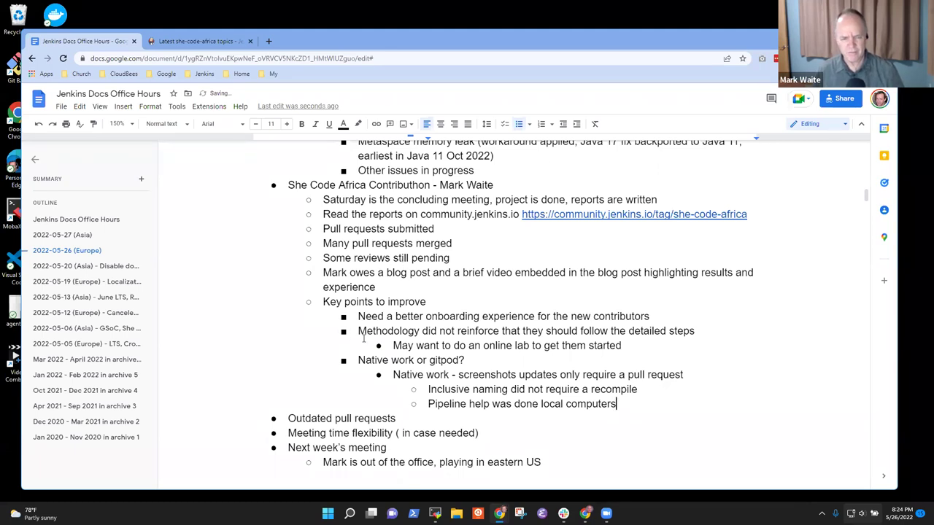
- Add an outdented 'Remaining actions' line below the Pipeline help note
{"action": "left_click", "coordinate": [622, 404]}
{"action": "key", "text": "Return"}
{"action": "key", "text": "shift+Tab"}
{"action": "key", "text": "shift+Tab"}
{"action": "key", "text": "shift+Tab"}
{"action": "type", "text": "Rema"}
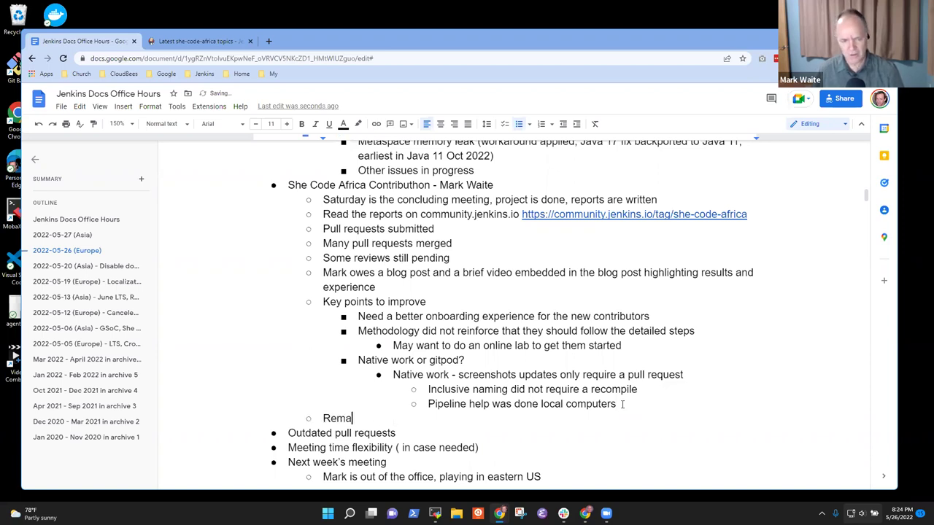
{"action": "type", "text": "ining actions"}
{"action": "key", "text": "BackSpace"}
{"action": "key", "text": "BackSpace"}
{"action": "key", "text": "BackSpace"}
{"action": "key", "text": "BackSpace"}
{"action": "key", "text": "BackSpace"}
{"action": "type", "text": "tions"}
- List 'Blog post', 'Video embedded in the blog post', and 'Attend the Saturday concluding session' beneath it
{"action": "key", "text": "Return"}
{"action": "key", "text": "Tab"}
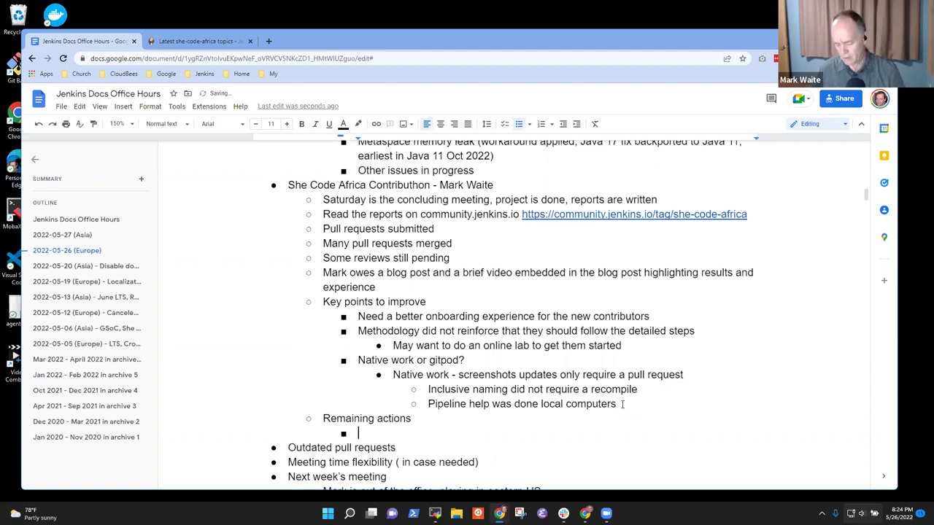
{"action": "type", "text": "Blog post"}
{"action": "key", "text": "Return"}
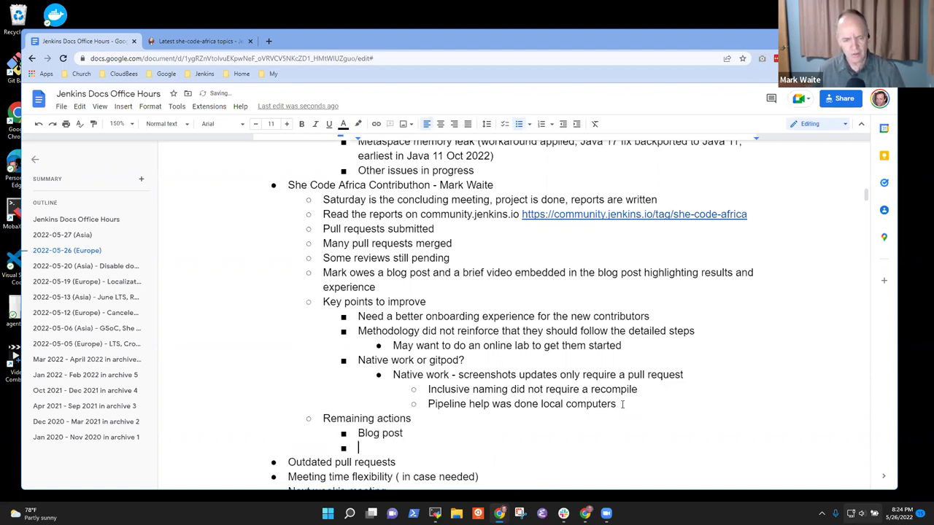
{"action": "type", "text": "Video embedded in t"}
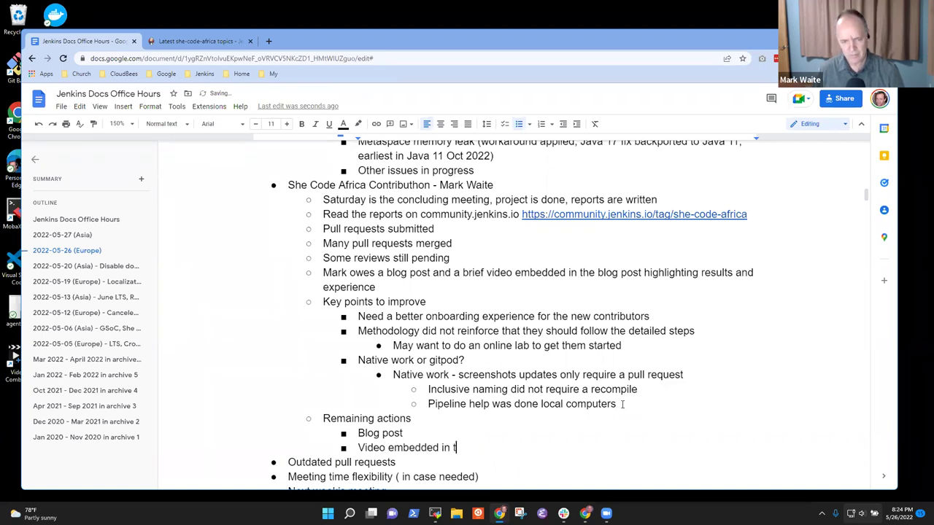
{"action": "type", "text": "he blog post"}
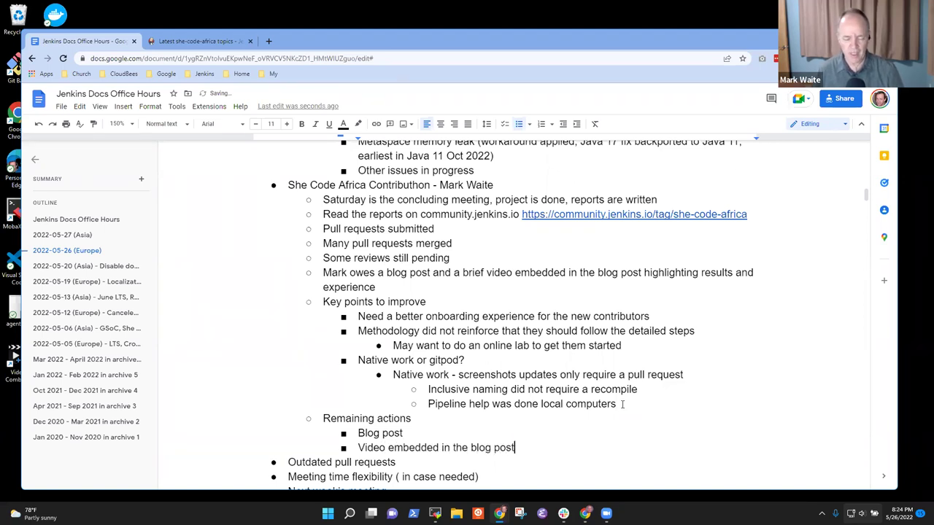
{"action": "key", "text": "Return"}
{"action": "type", "text": "Att"}
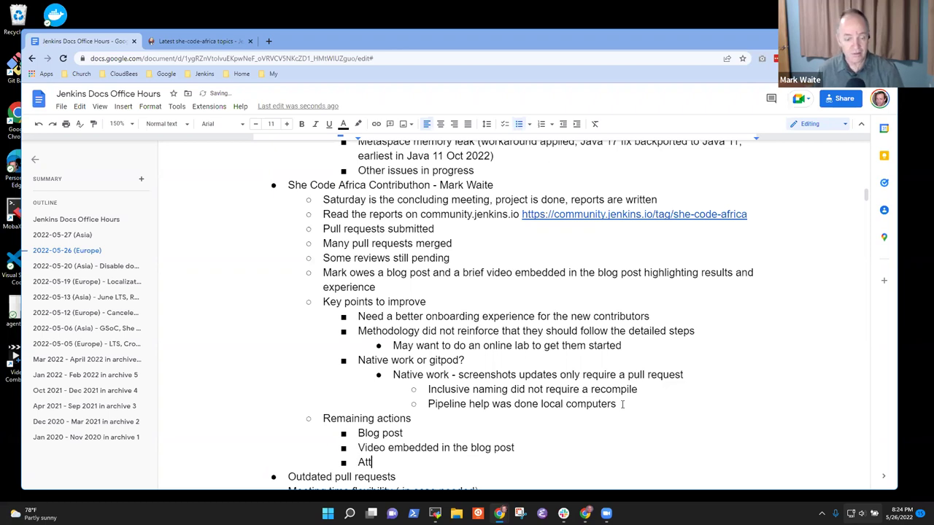
{"action": "type", "text": "end the Saturday "}
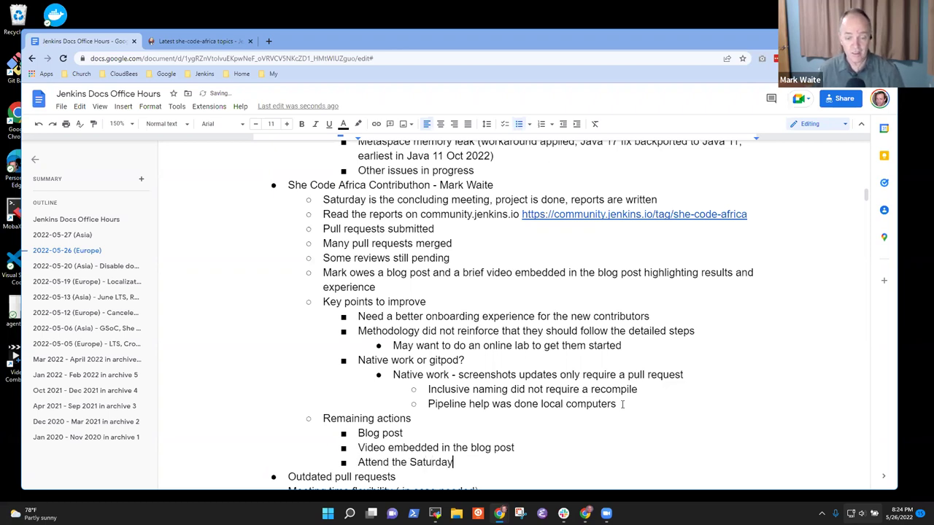
{"action": "type", "text": "concluding "}
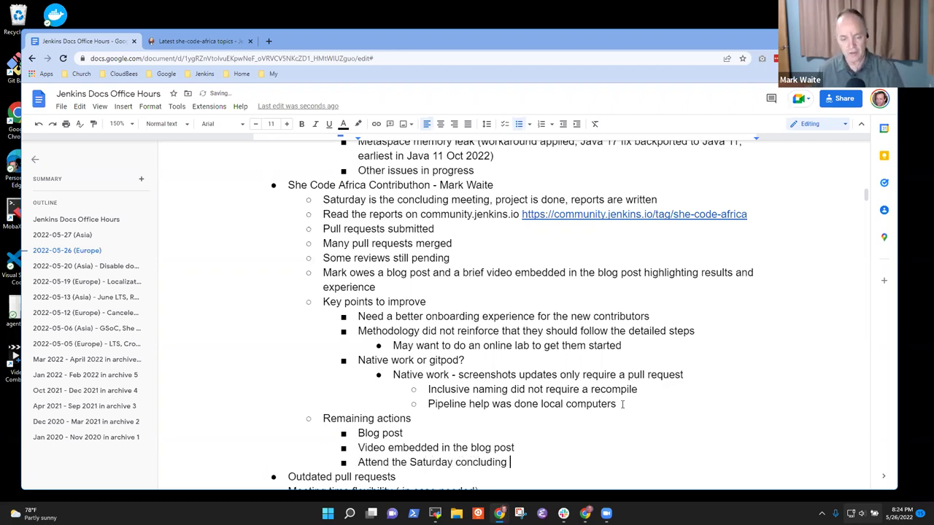
{"action": "type", "text": "session"}
- Cut the Meeting time flexibility and Next week's meeting lines and paste them above Outdated pull requests
{"action": "scroll", "coordinate": [455, 342], "scroll_direction": "down", "scroll_amount": 4}
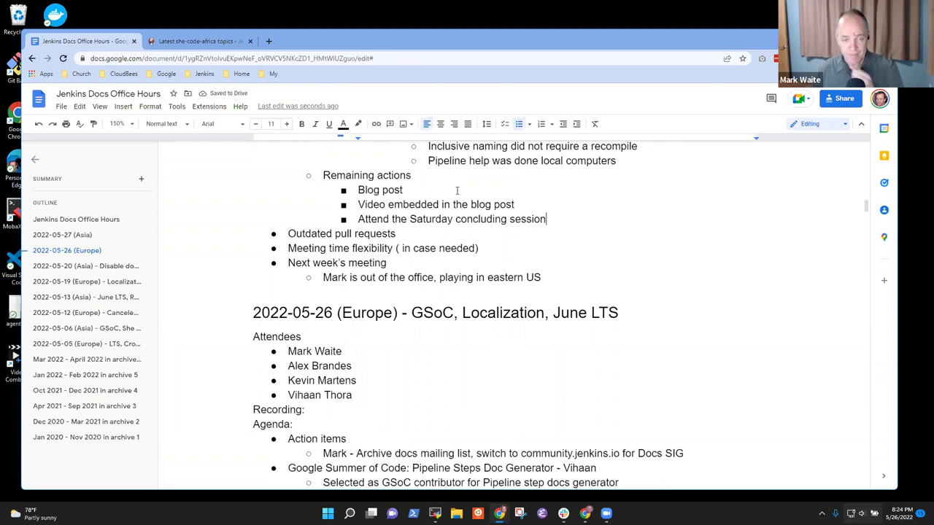
{"action": "scroll", "coordinate": [534, 187], "scroll_direction": "up", "scroll_amount": 2}
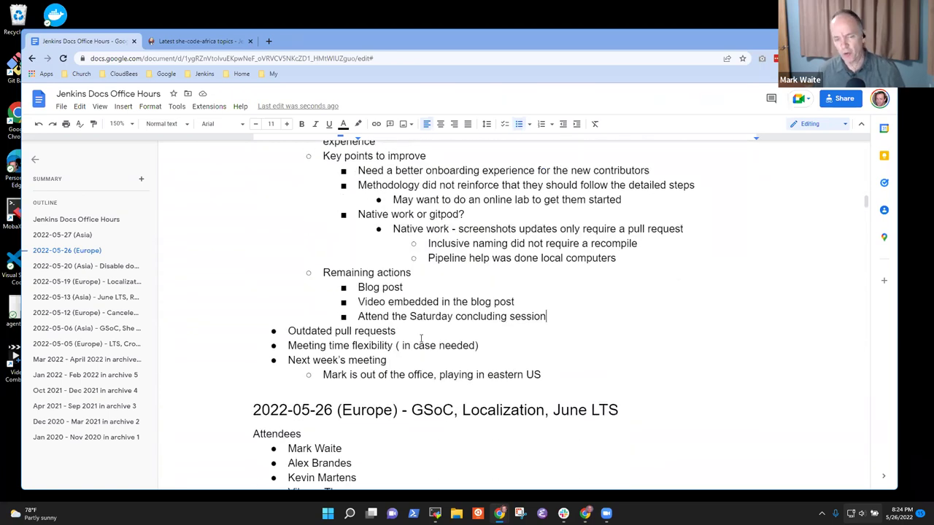
{"action": "triple_click", "coordinate": [396, 331]}
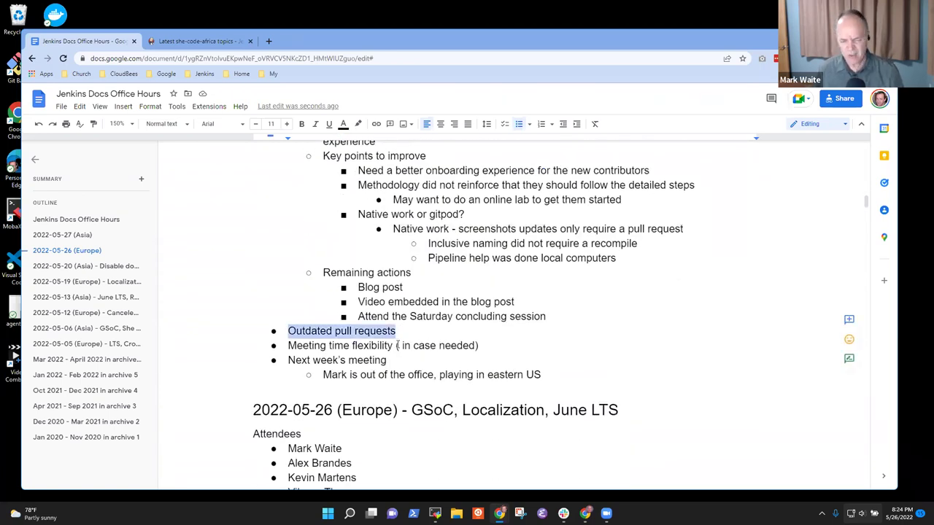
{"action": "left_click", "coordinate": [398, 346]}
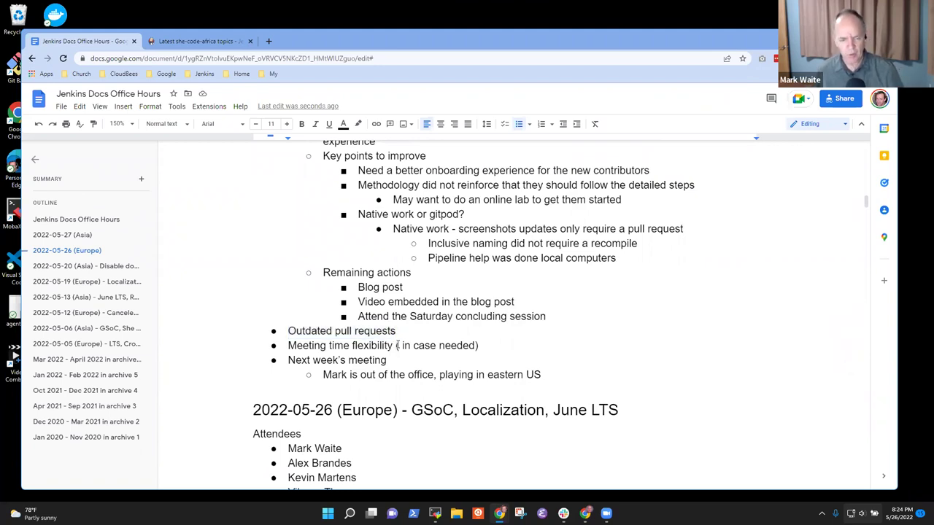
{"action": "triple_click", "coordinate": [398, 345]}
{"action": "key", "text": "shift+Down"}
{"action": "key", "text": "shift+Down"}
{"action": "key", "text": "shift+Down"}
{"action": "key", "text": "shift+Up"}
{"action": "key", "text": "ctrl+x"}
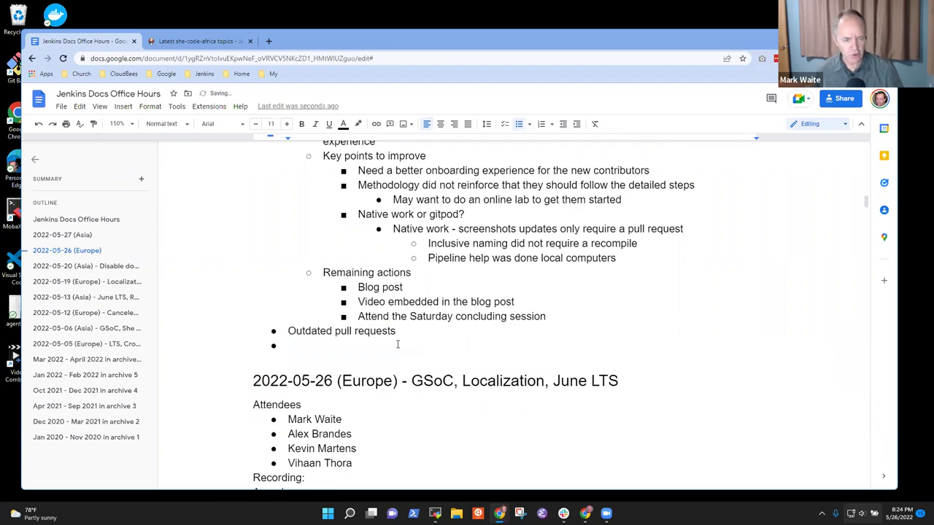
{"action": "key", "text": "Up"}
{"action": "key", "text": "ctrl+v"}
- Re-indent the out-of-office line as a sub-point and remove the leftover empty bullet
{"action": "key", "text": "Up"}
{"action": "key", "text": "Tab"}
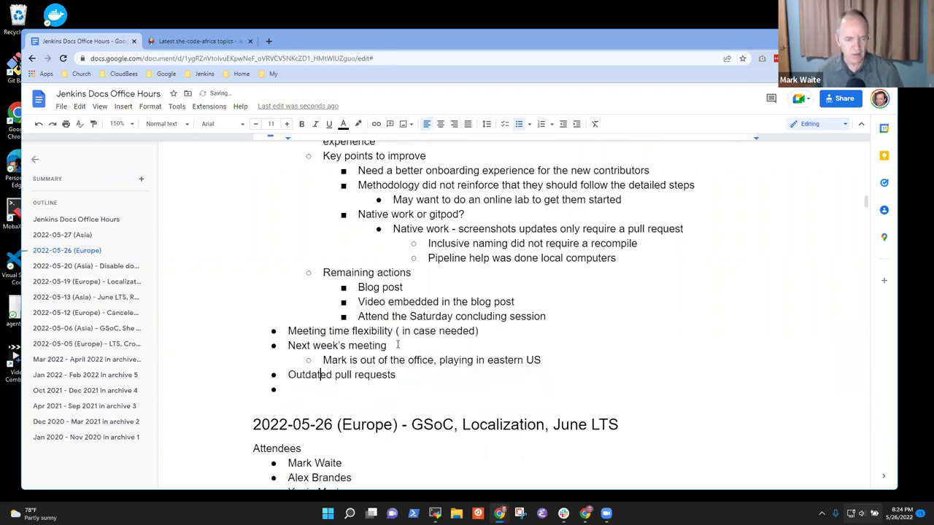
{"action": "key", "text": "Down"}
{"action": "key", "text": "Down"}
{"action": "key", "text": "BackSpace"}
{"action": "key", "text": "BackSpace"}
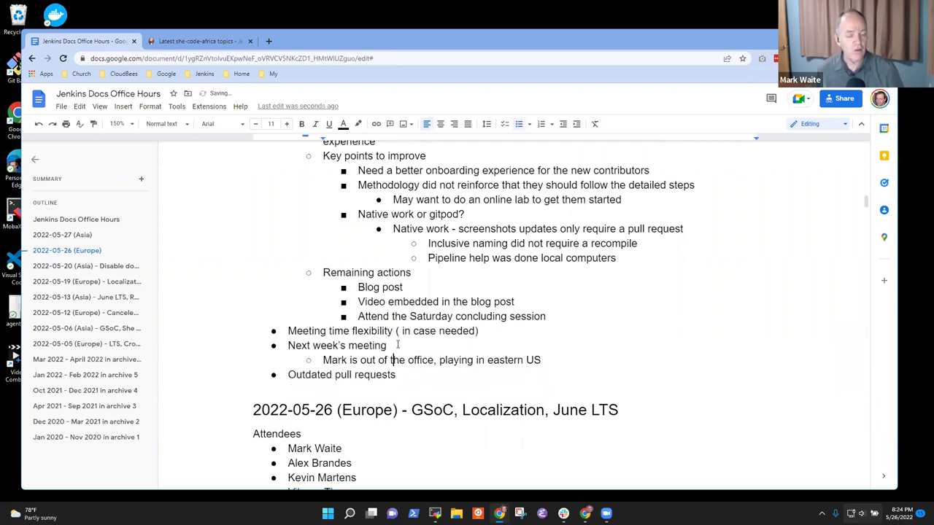
{"action": "key", "text": "Up"}
{"action": "key", "text": "Up"}
{"action": "key", "text": "Home"}
{"action": "key", "text": "shift+End"}
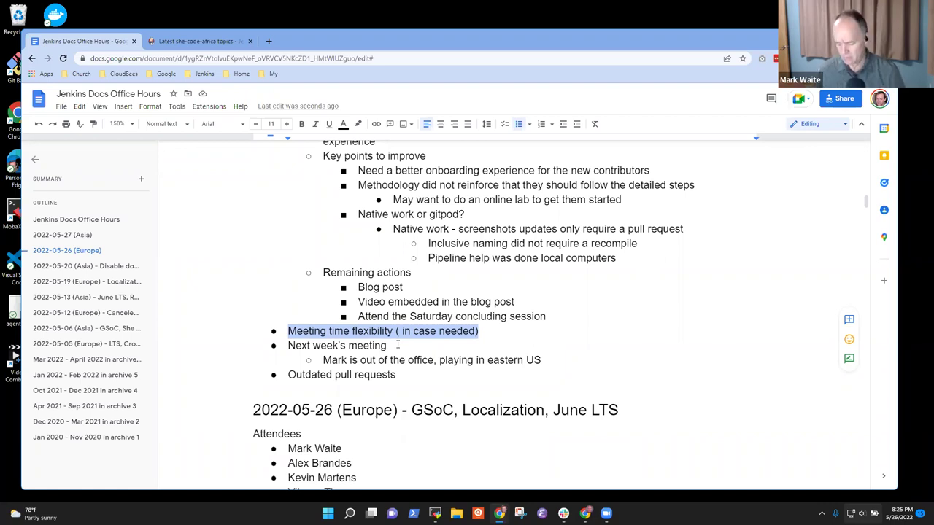
- Add an indented sub-point under Meeting time flexibility drafting 'If we shifted meeting one hour Would be OK'
{"action": "key", "text": "Right"}
{"action": "key", "text": "Return"}
{"action": "key", "text": "Tab"}
{"action": "type", "text": "If we "}
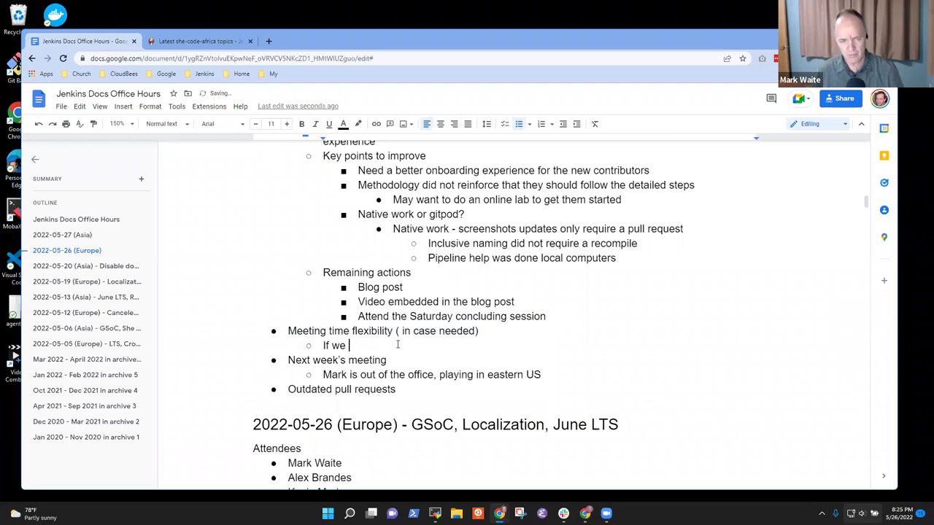
{"action": "type", "text": "shifte"}
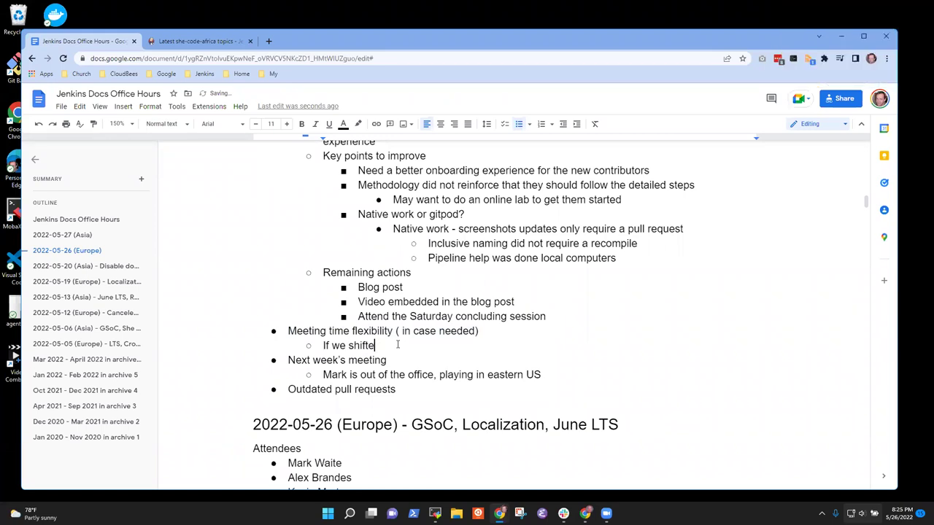
{"action": "type", "text": "d this we"}
{"action": "key", "text": "BackSpace"}
{"action": "key", "text": "BackSpace"}
{"action": "type", "text": "meeting o"}
{"action": "type", "text": "ne hour "}
{"action": "type", "text": "Would be OK"}
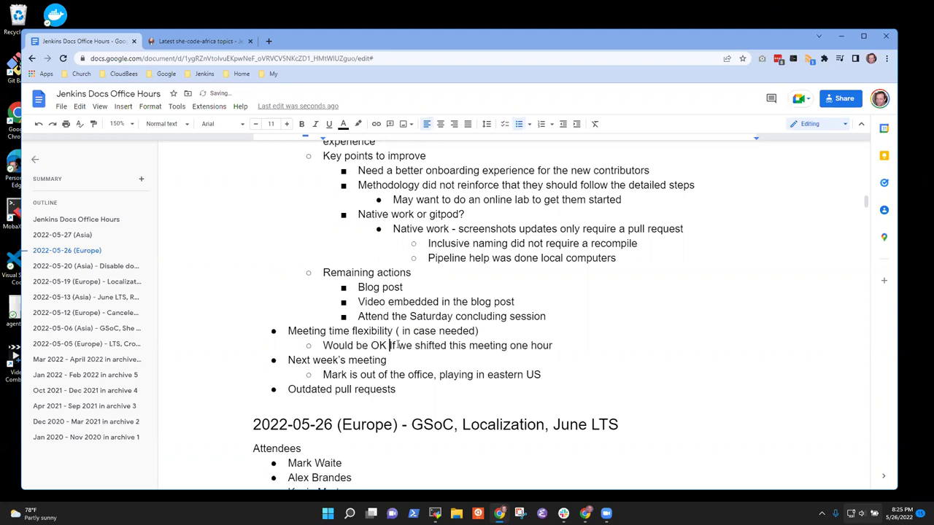
{"action": "key", "text": "Delete"}
{"action": "type", "text": "i"}
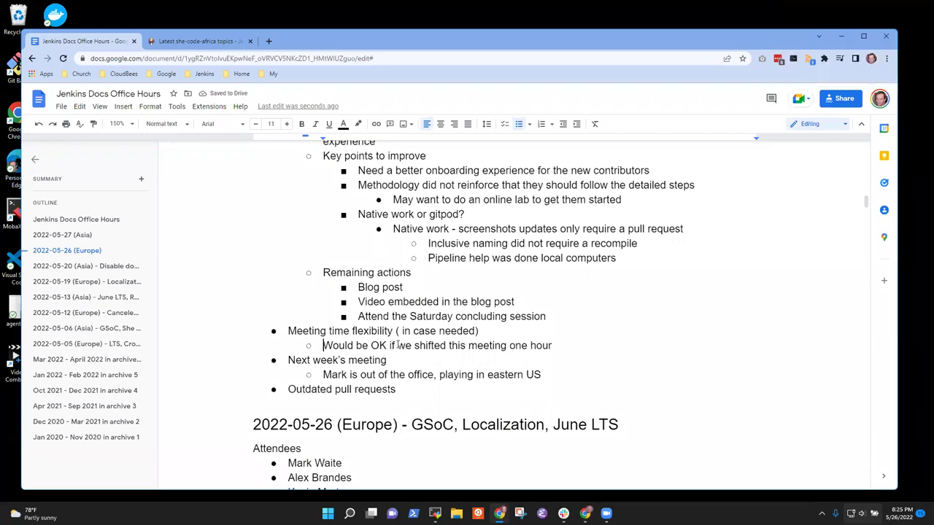
- Prefix the note with an attendee's name, lowercase 'would', and change 'one hour' to '30 minute'
{"action": "key", "text": "Home"}
{"action": "type", "text": "Kristin"}
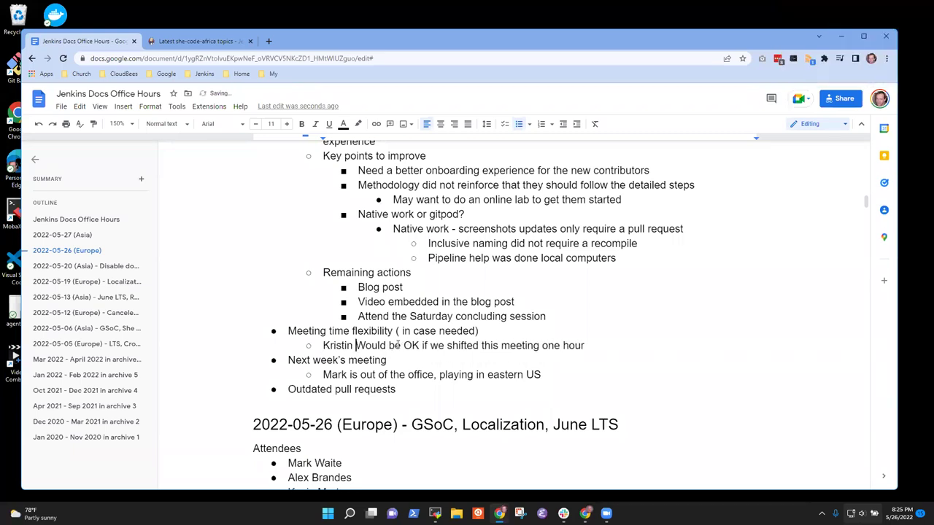
{"action": "key", "text": "ctrl+shift+Right"}
{"action": "key", "text": "ctrl+shift+Left"}
{"action": "key", "text": "ctrl+shift+Right"}
{"action": "type", "text": "would"}
{"action": "key", "text": "End"}
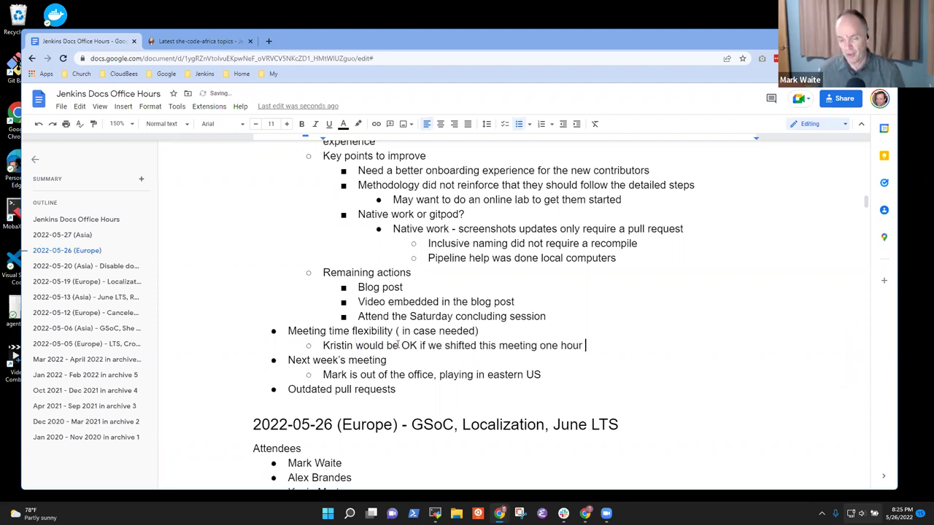
{"action": "key", "text": "ctrl+shift+Left"}
{"action": "key", "text": "ctrl+shift+Left"}
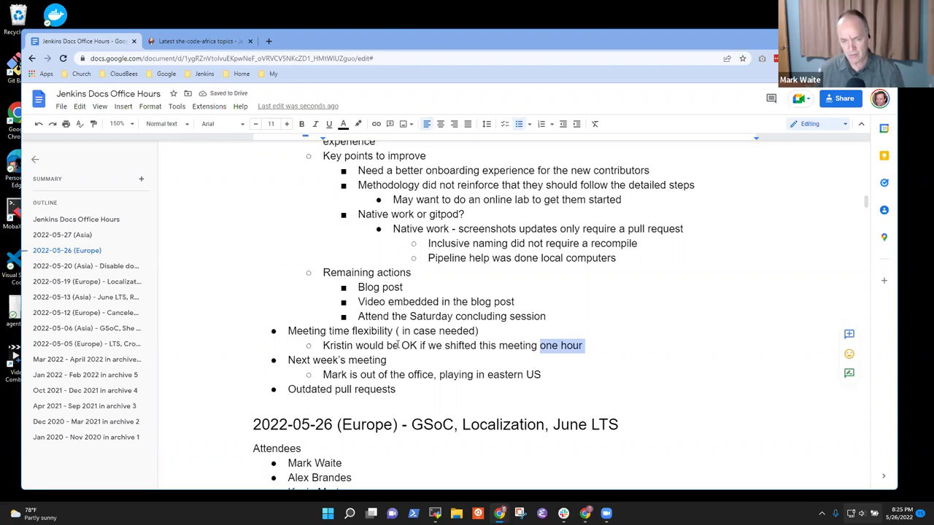
{"action": "type", "text": "30"}
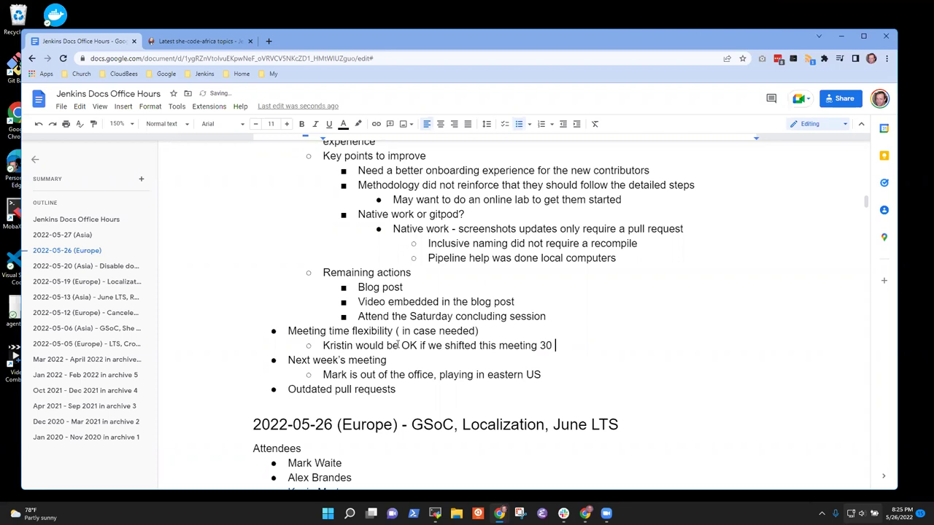
{"action": "type", "text": "minute"}
- Delete the whole note text, leaving an empty sub-bullet under Meeting time flexibility
{"action": "key", "text": "ctrl+shift+Left"}
{"action": "key", "text": "ctrl+shift+Left"}
{"action": "key", "text": "ctrl+shift+Right"}
{"action": "key", "text": "ctrl+shift+Left"}
{"action": "key", "text": "ctrl+shift+Right"}
{"action": "key", "text": "ctrl+shift+Left"}
{"action": "key", "text": "ctrl+shift+Right"}
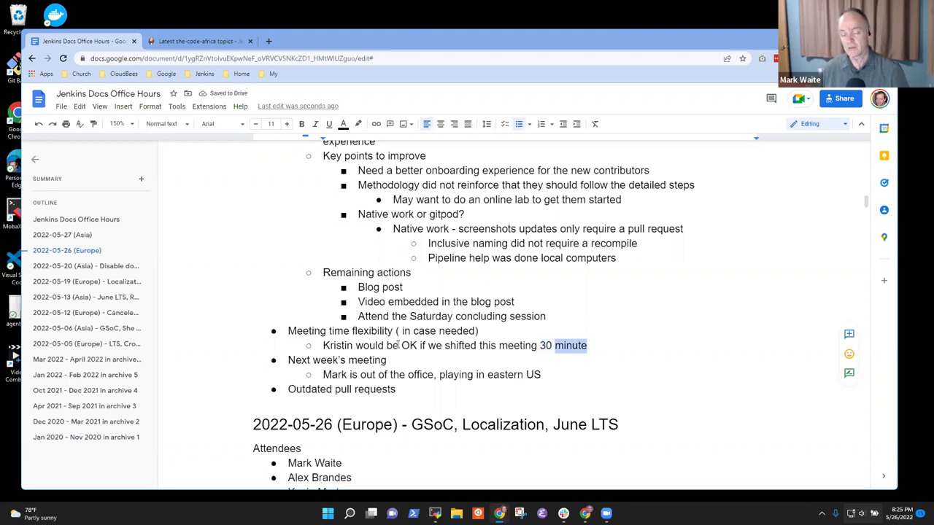
{"action": "key", "text": "End"}
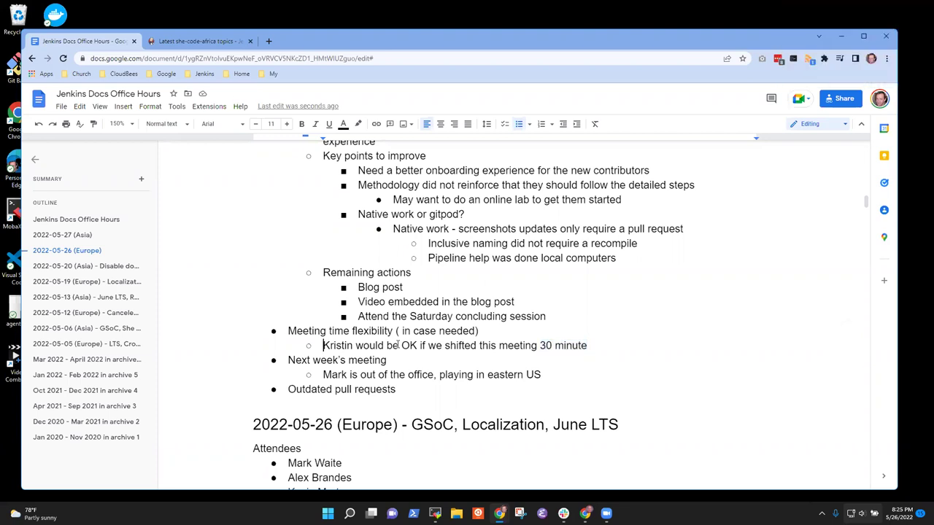
{"action": "key", "text": "shift+Home"}
{"action": "key", "text": "BackSpace"}
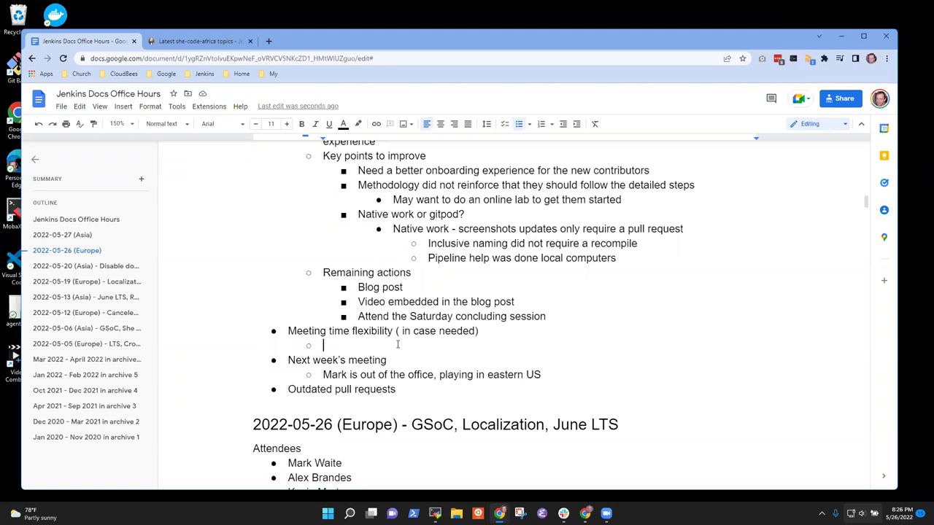
- Write 'Can't meet later': too early in the morning for one attendee, too late for another
{"action": "type", "text": "N"}
{"action": "key", "text": "BackSpace"}
{"action": "type", "text": "Can't meet "}
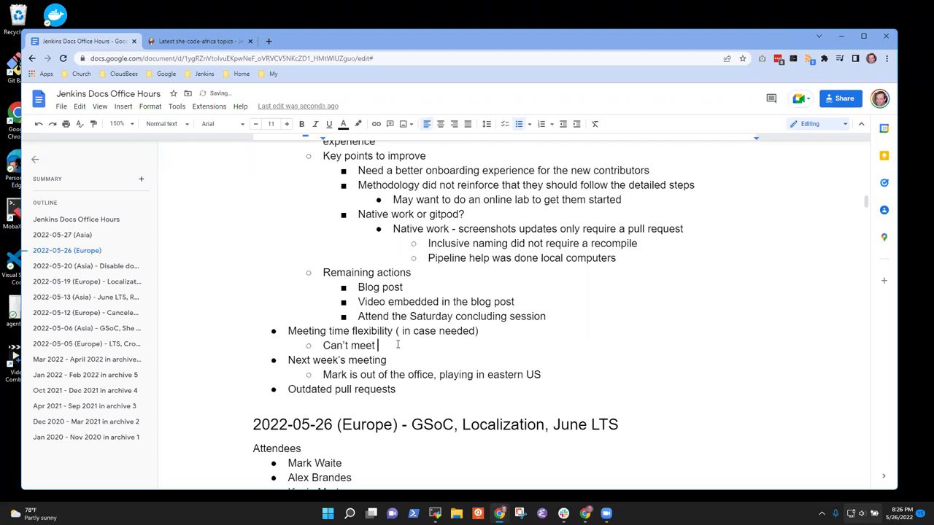
{"action": "type", "text": "later, V"}
{"action": "type", "text": "ih"}
{"action": "type", "text": "too early"}
{"action": "type", "text": " in the morning for "}
{"action": "type", "text": "Vihaan"}
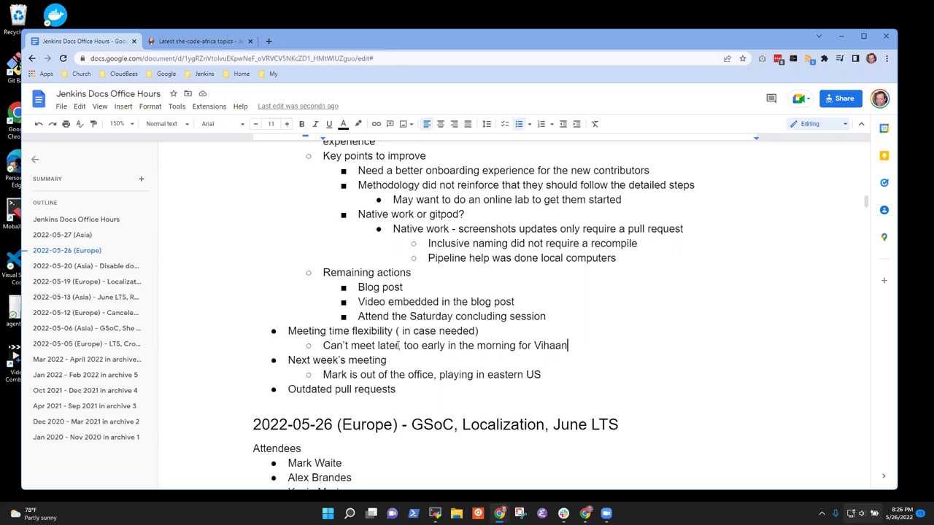
{"action": "type", "text": ", "}
{"action": "type", "text": "too late "}
{"action": "type", "text": "ofr"}
{"action": "key", "text": "BackSpace"}
{"action": "key", "text": "BackSpace"}
{"action": "key", "text": "BackSpace"}
{"action": "type", "text": "for Meg McRoberts"}
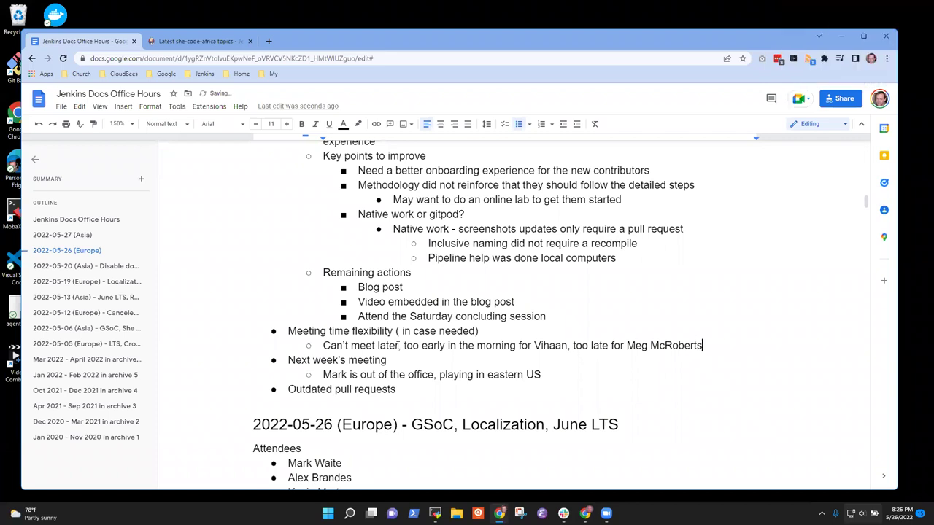
{"action": "key", "text": "BackSpace"}
{"action": "key", "text": "BackSpace"}
{"action": "key", "text": "BackSpace"}
{"action": "key", "text": "BackSpace"}
{"action": "key", "text": "BackSpace"}
{"action": "key", "text": "BackSpace"}
{"action": "key", "text": "BackSpace"}
{"action": "key", "text": "BackSpace"}
{"action": "key", "text": "BackSpace"}
{"action": "key", "text": "BackSpace"}
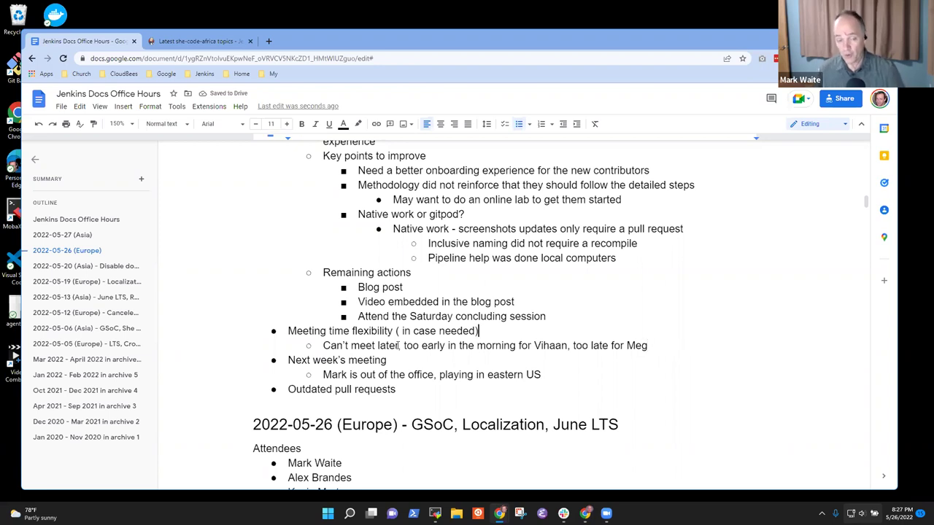
{"action": "key", "text": "Down"}
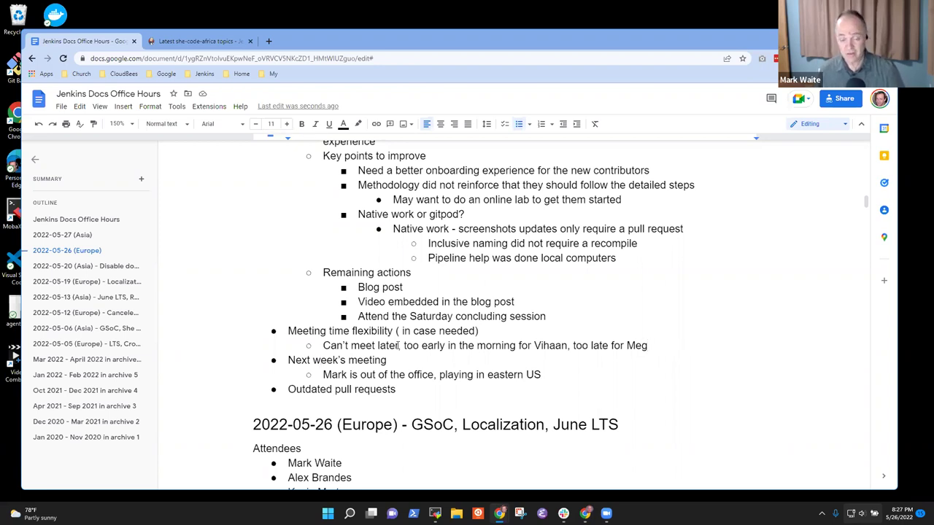
{"action": "key", "text": "shift+End"}
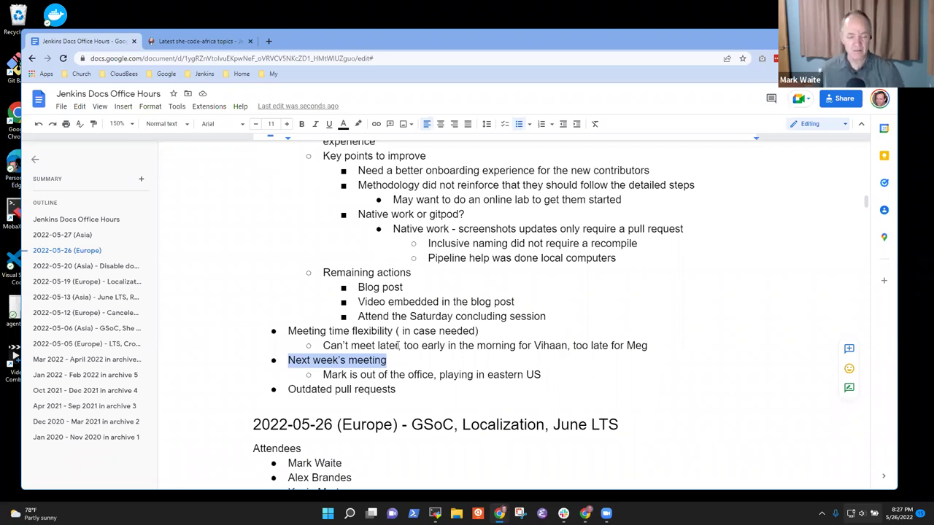
- Start a new sub-point under the out-of-office note about cancelling the meeting
{"action": "key", "text": "Down"}
{"action": "key", "text": "Return"}
{"action": "type", "text": "Mark poropose"}
{"action": "key", "text": "ctrl+BackSpace"}
{"action": "type", "text": "propos"}
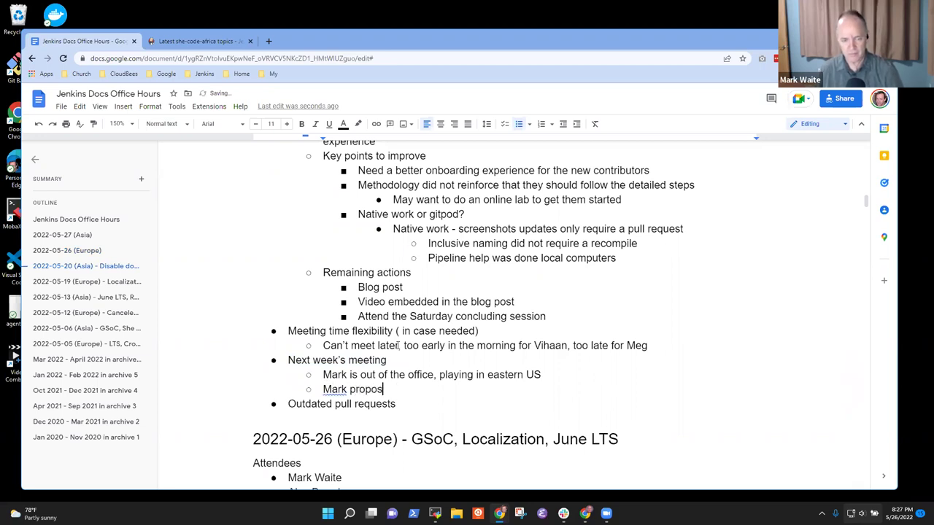
{"action": "type", "text": "es to canc"}
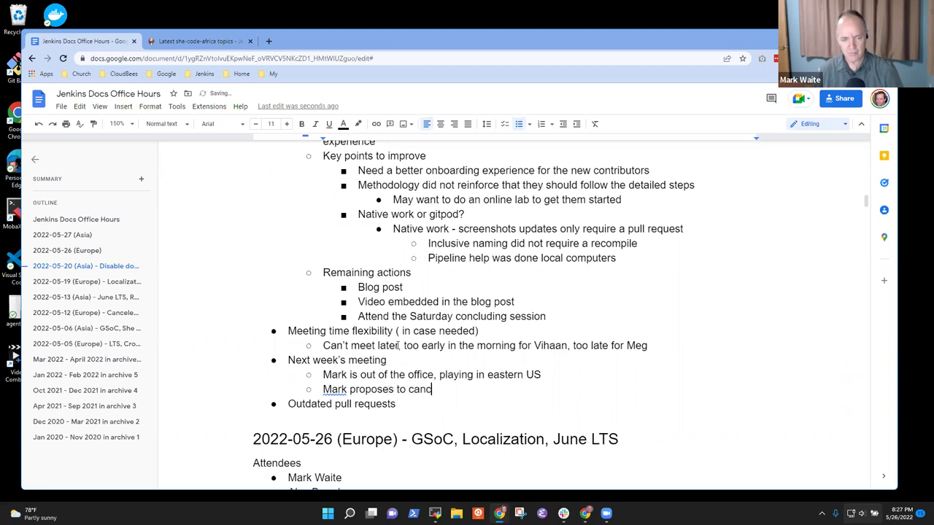
{"action": "type", "text": "el the meeting"}
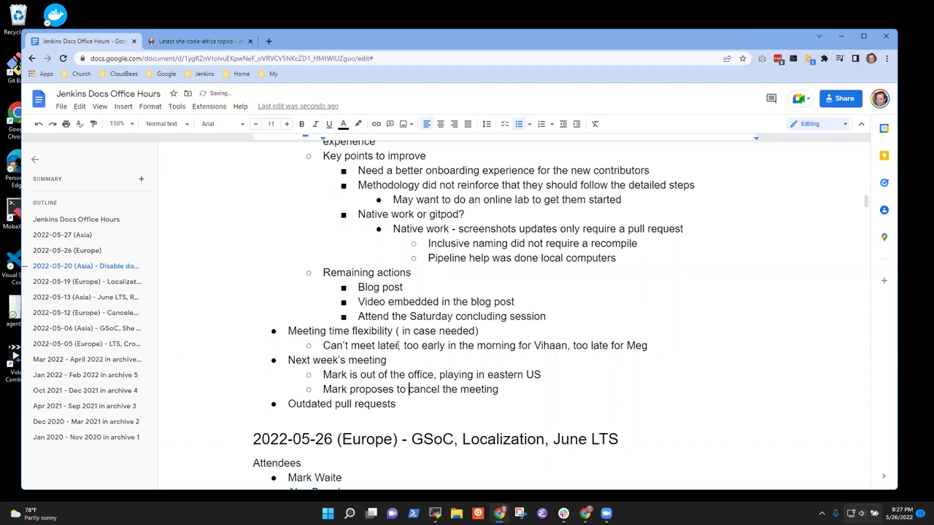
- Reword the cancellation note so it ends with 'for next week'
{"action": "key", "text": "ctrl+BackSpace"}
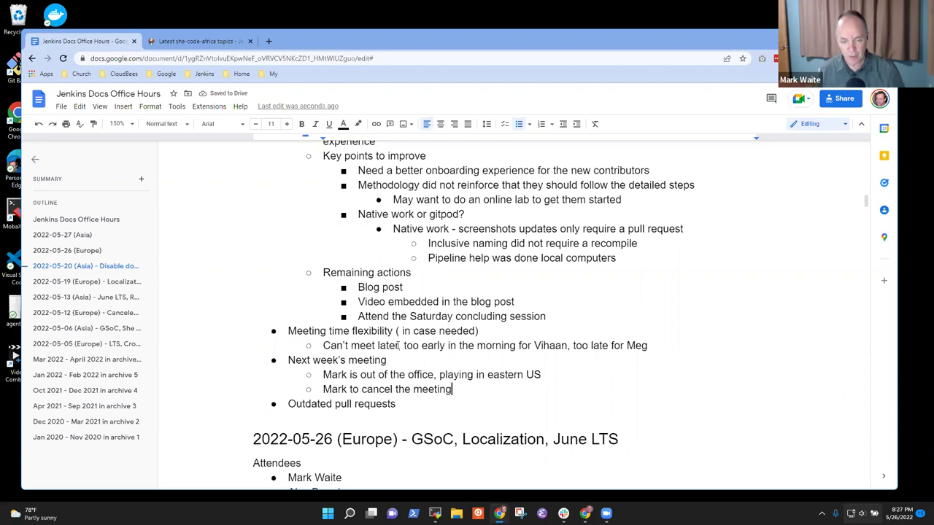
{"action": "type", "text": "for next week"}
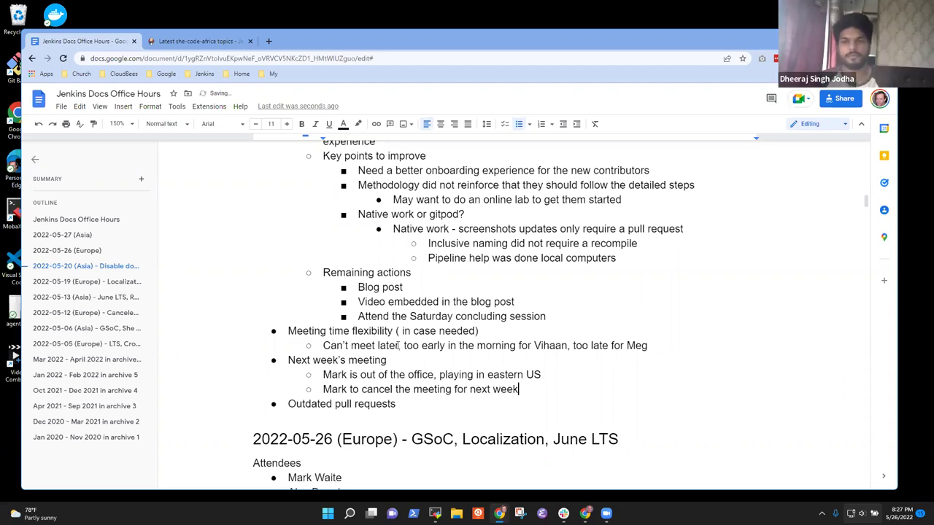
{"action": "key", "text": "Down"}
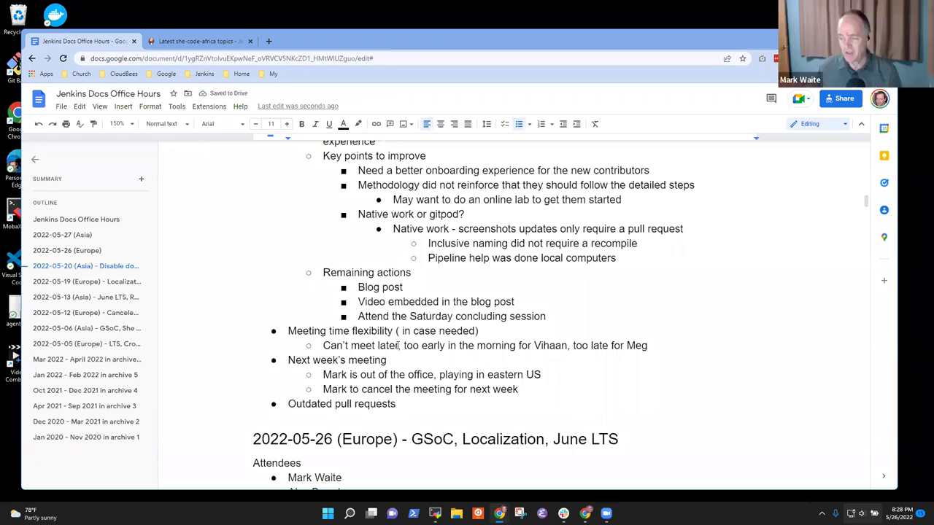
- In a new tab, go to the jenkins.io GitHub repository's pull requests via the Jenkins bookmarks
{"action": "left_click", "coordinate": [269, 41]}
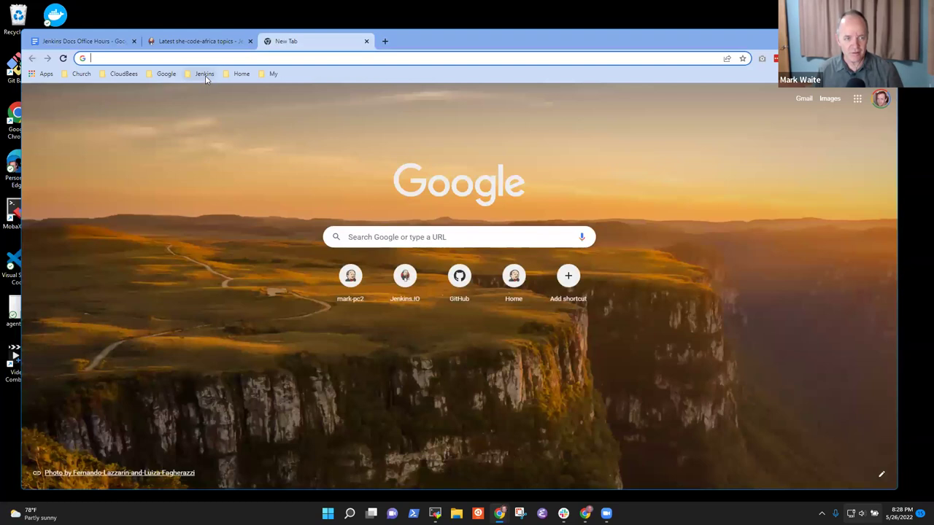
{"action": "left_click", "coordinate": [205, 73]}
{"action": "left_click", "coordinate": [210, 191]}
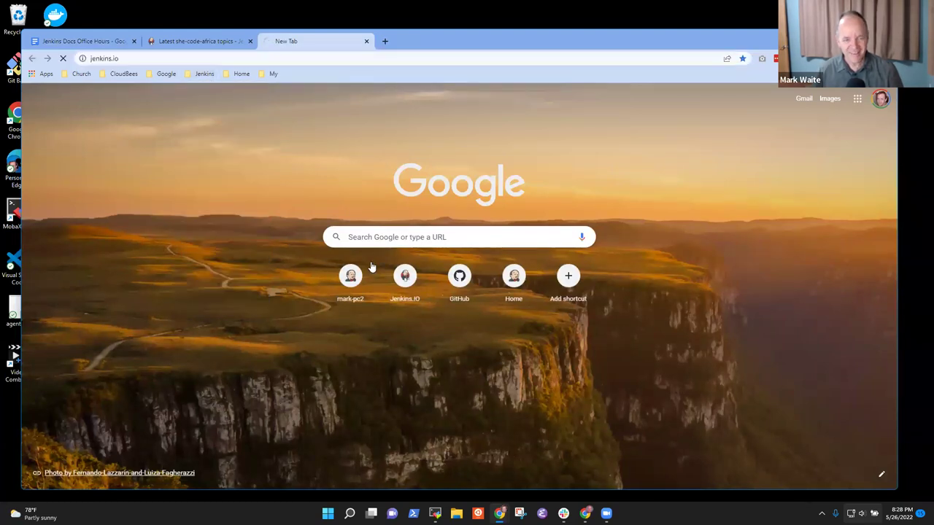
{"action": "left_click", "coordinate": [200, 74]}
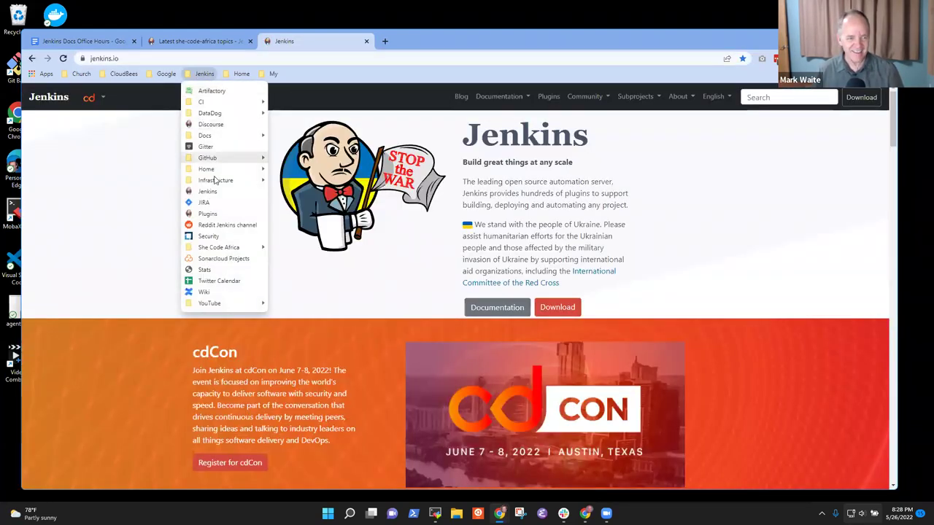
{"action": "mouse_move", "coordinate": [211, 157]}
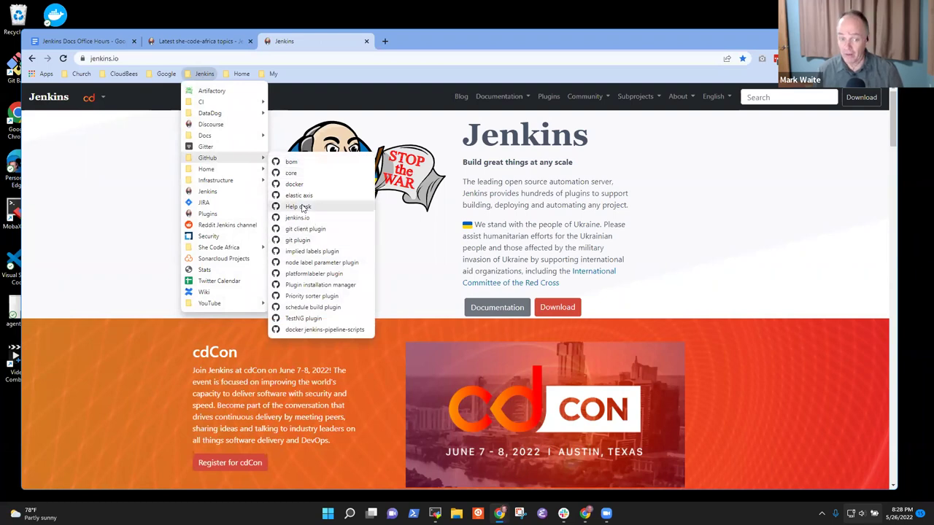
{"action": "left_click", "coordinate": [300, 218]}
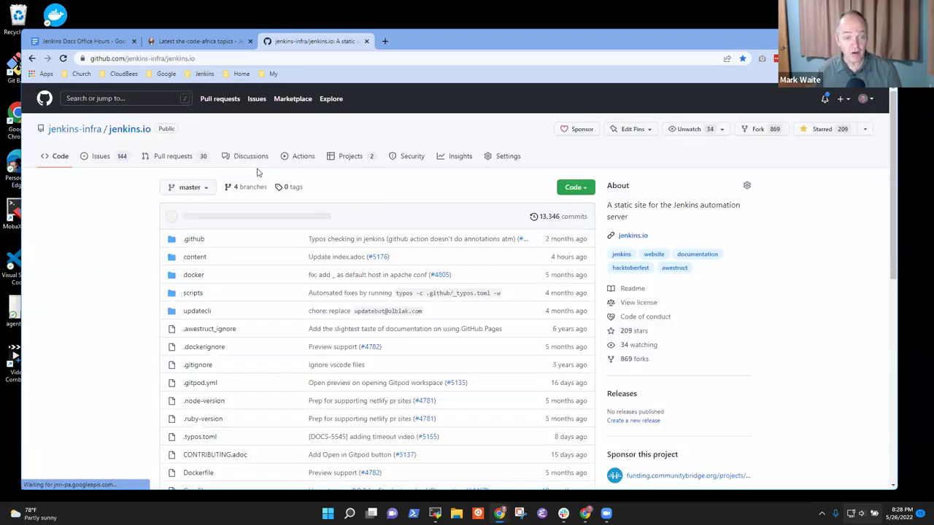
{"action": "left_click", "coordinate": [186, 160]}
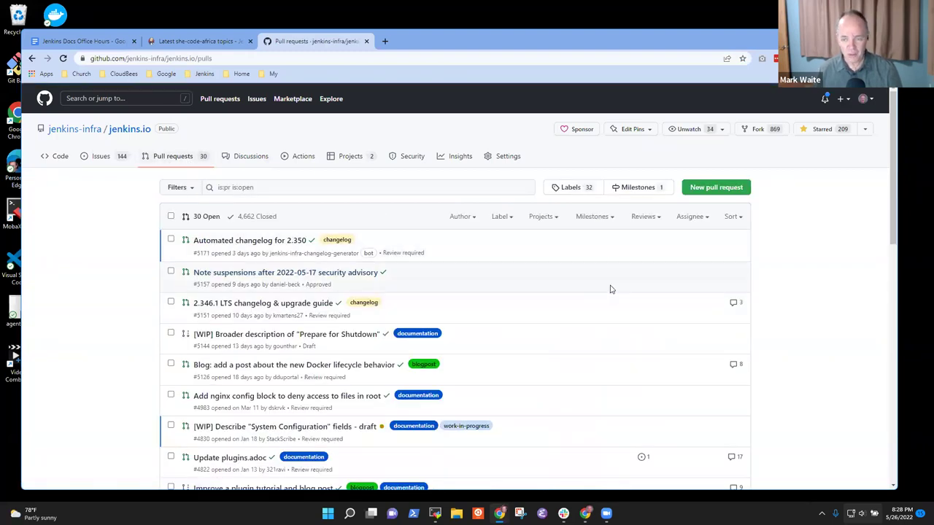
- Browse page 2 of the pull requests and open 'Update vocabulary for Jenkins' (#2926)
{"action": "scroll", "coordinate": [600, 327], "scroll_direction": "down", "scroll_amount": 10}
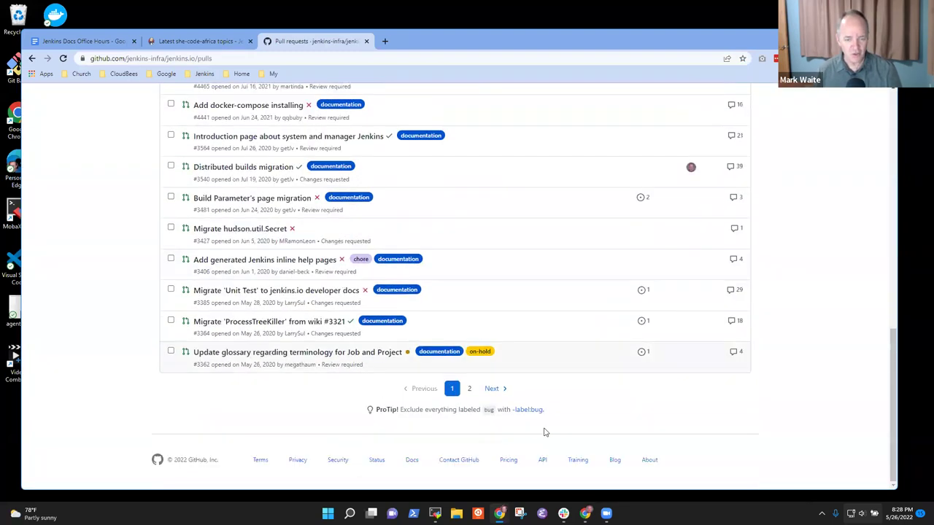
{"action": "left_click", "coordinate": [469, 389]}
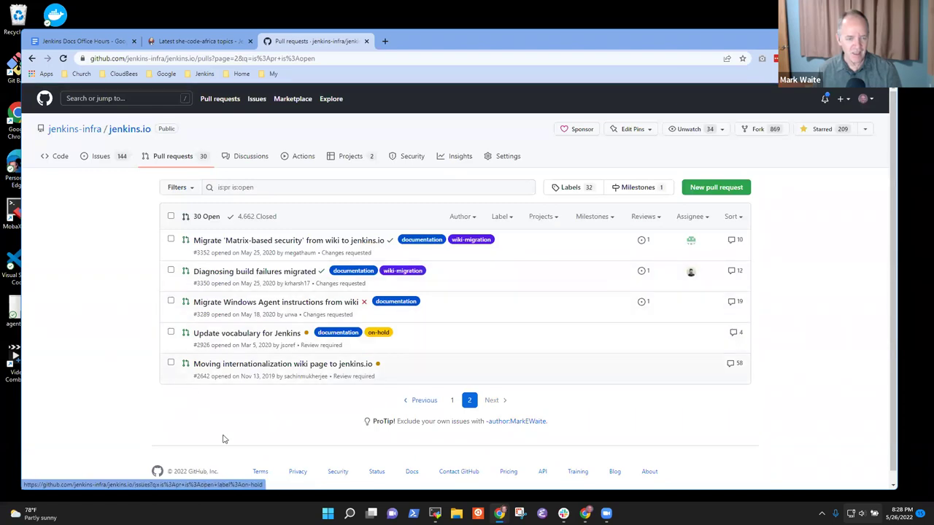
{"action": "left_click_drag", "start_coordinate": [386, 371], "coordinate": [168, 373]}
{"action": "left_click", "coordinate": [222, 425]}
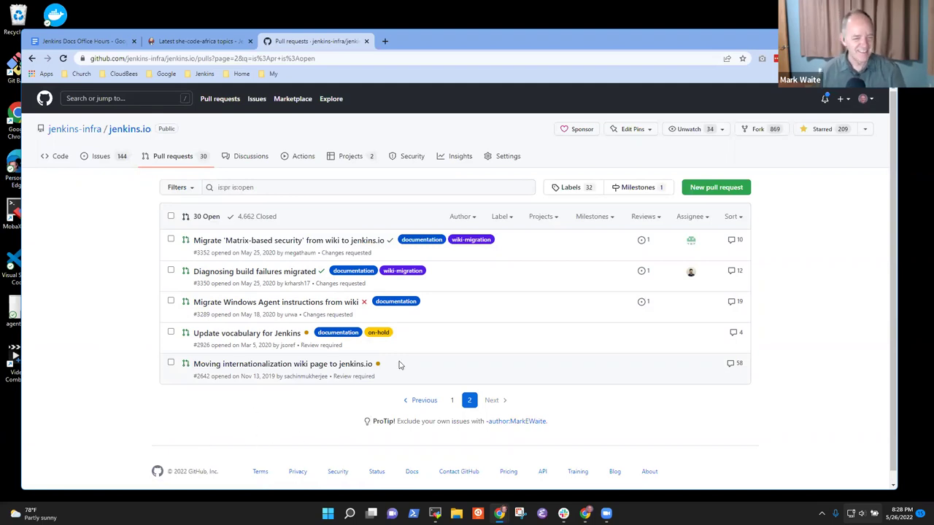
{"action": "left_click_drag", "start_coordinate": [398, 369], "coordinate": [199, 368]}
{"action": "left_click", "coordinate": [200, 377]}
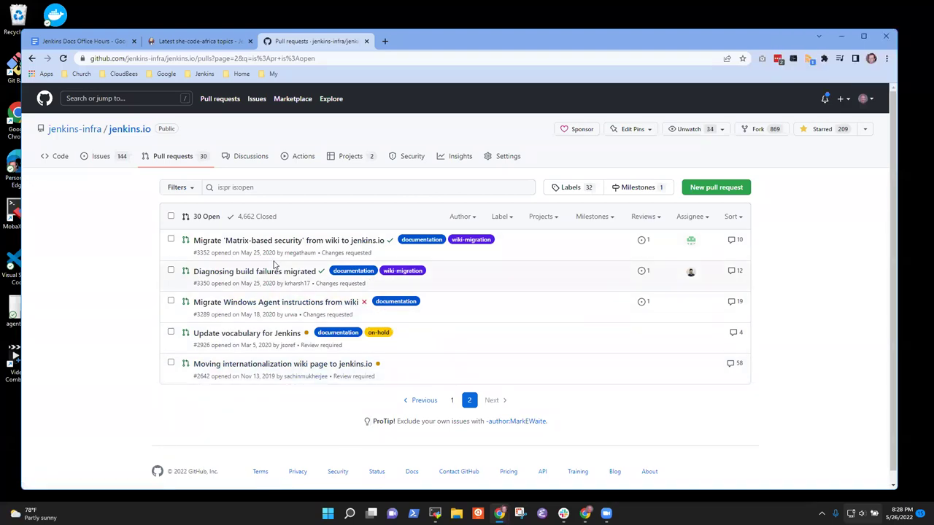
{"action": "left_click", "coordinate": [454, 400]}
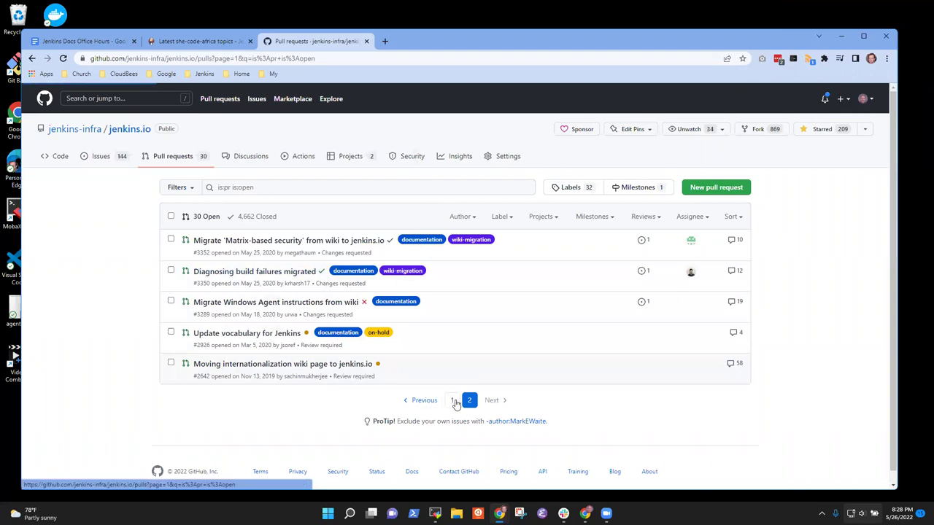
{"action": "scroll", "coordinate": [455, 433], "scroll_direction": "down", "scroll_amount": 9}
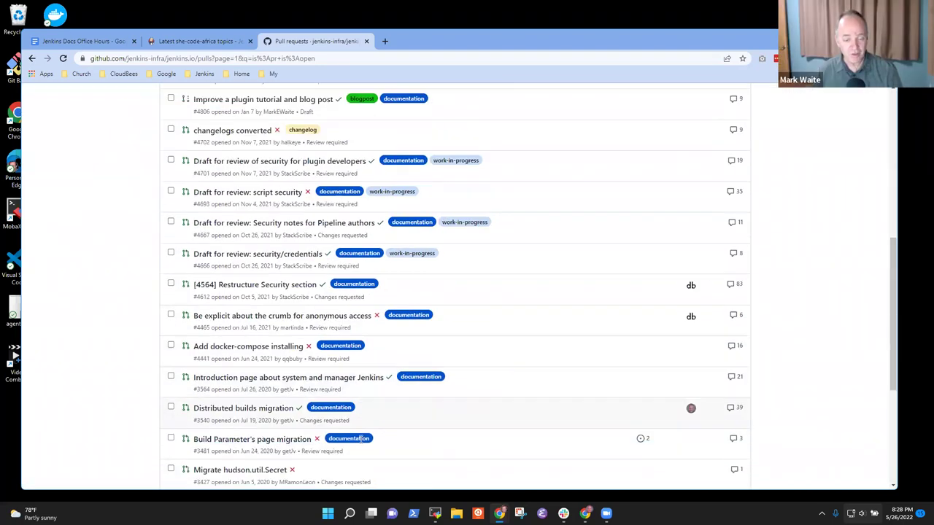
{"action": "left_click", "coordinate": [469, 390]}
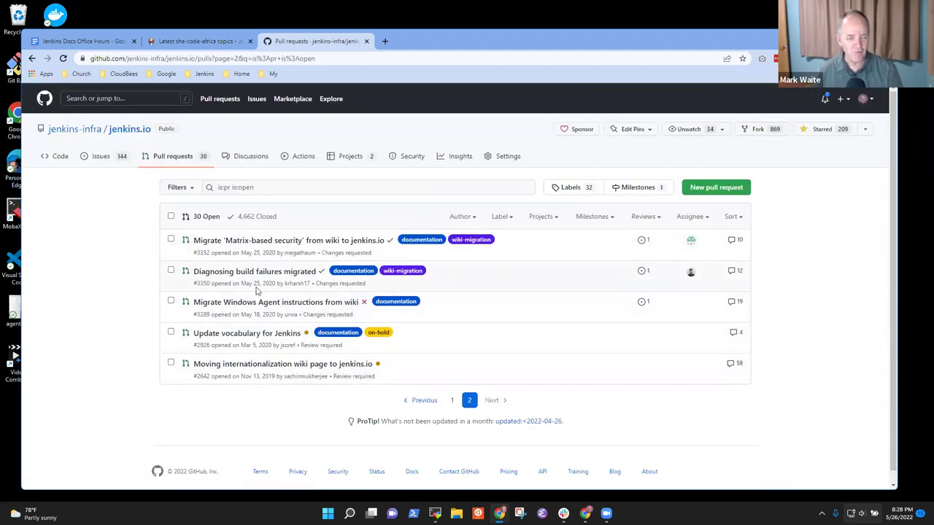
{"action": "left_click", "coordinate": [257, 336]}
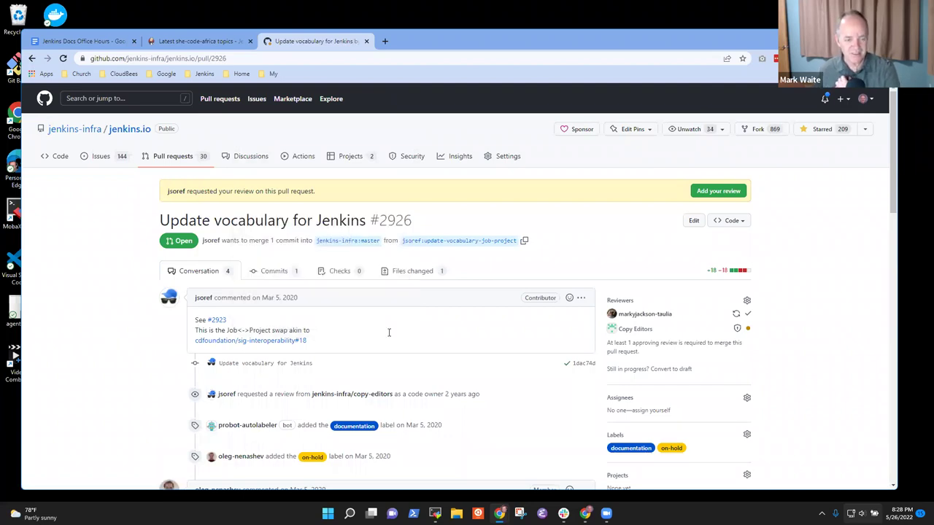
- Open the linked sig-interoperability pull request #18 in a new tab and view its changed files
{"action": "right_click", "coordinate": [269, 342]}
{"action": "left_click", "coordinate": [308, 352]}
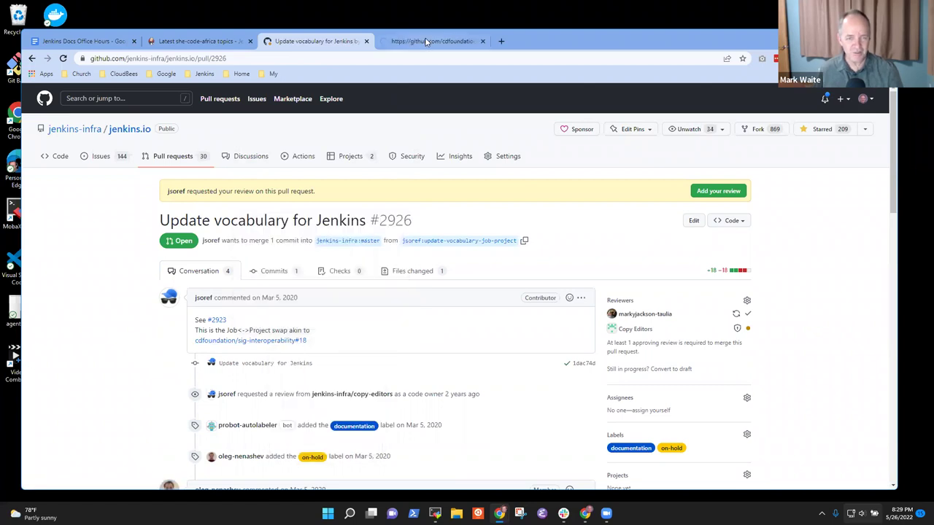
{"action": "left_click", "coordinate": [424, 40]}
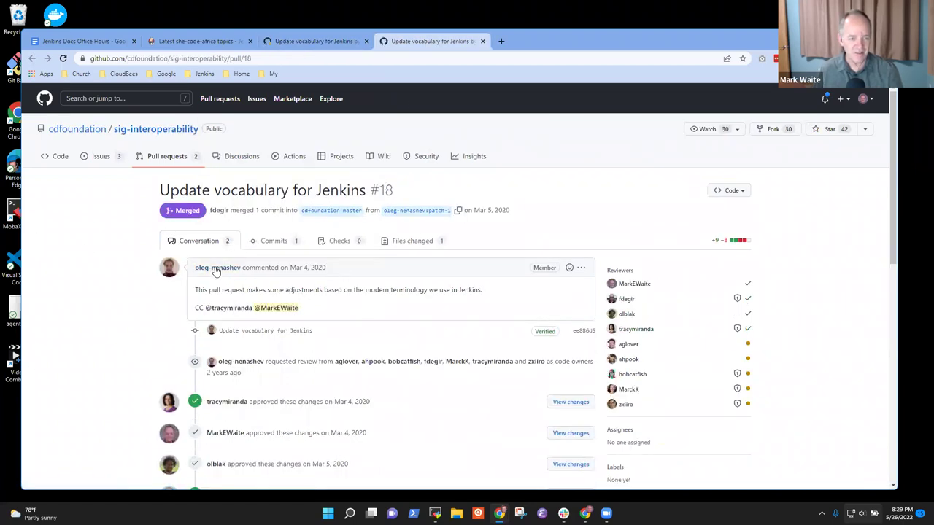
{"action": "left_click", "coordinate": [421, 248]}
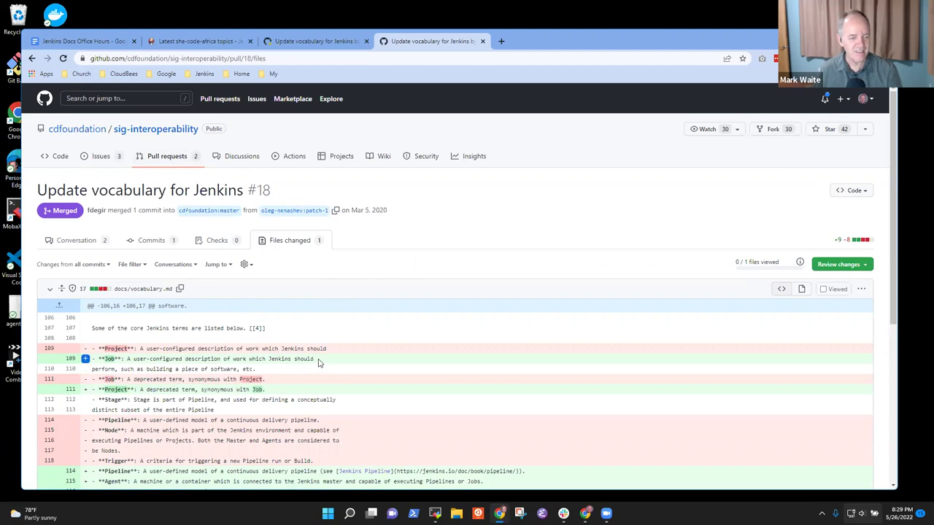
- Inspect #18's new Job definition line, then show the changed files of #2926
{"action": "left_click_drag", "start_coordinate": [314, 360], "coordinate": [99, 358]}
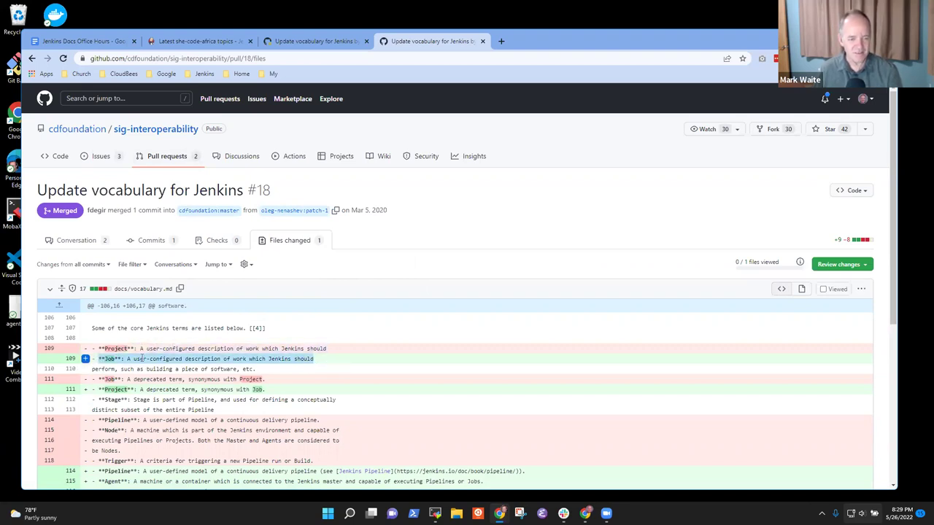
{"action": "left_click", "coordinate": [134, 358]}
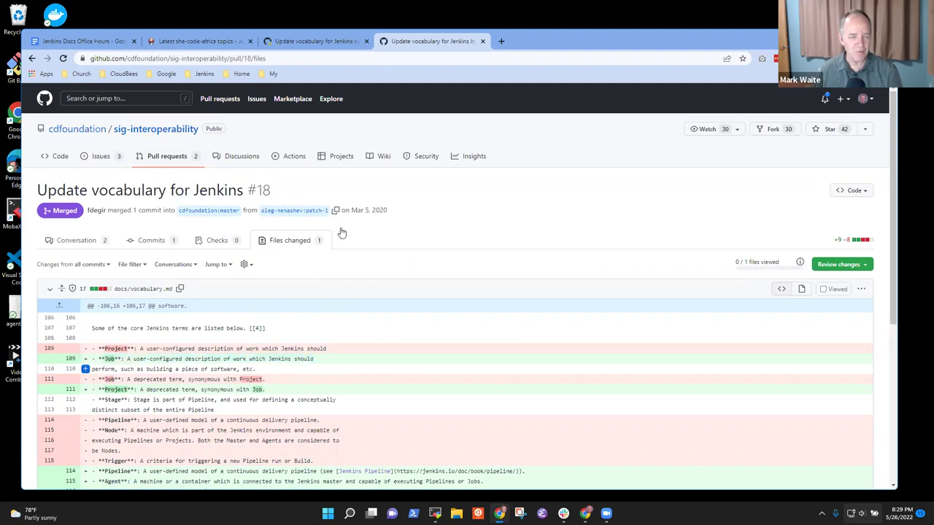
{"action": "left_click", "coordinate": [313, 40]}
{"action": "left_click", "coordinate": [412, 271]}
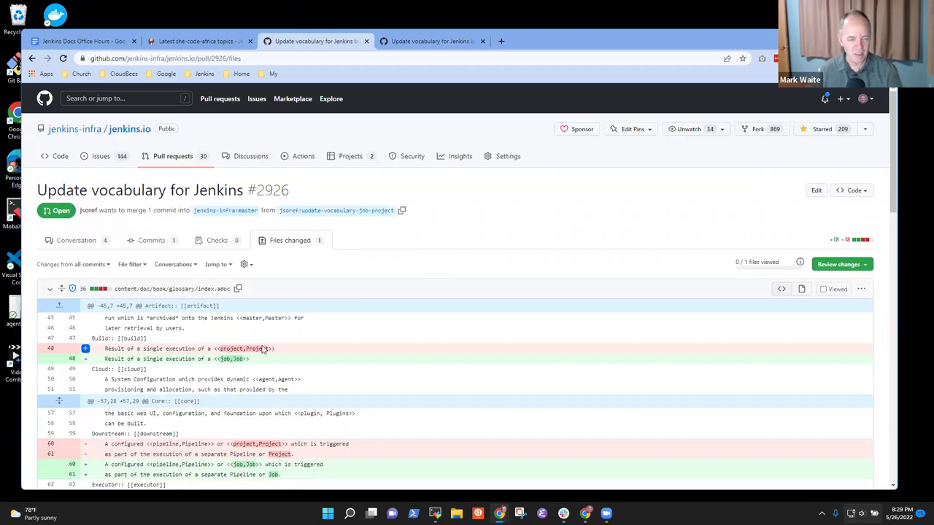
- Inspect line 48 of the #2926 glossary diff, where 'project' becomes 'job' under the Build entry
{"action": "left_click_drag", "start_coordinate": [220, 348], "coordinate": [268, 349]}
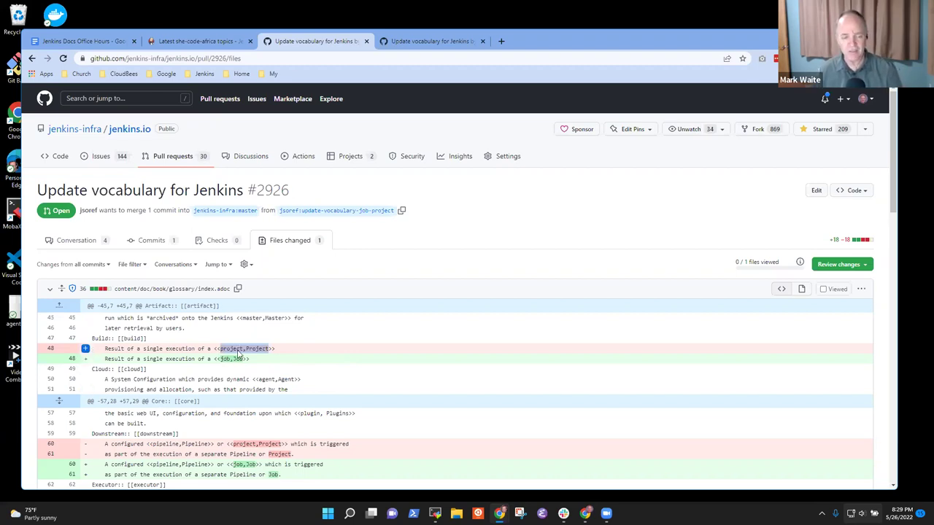
{"action": "double_click", "coordinate": [232, 349]}
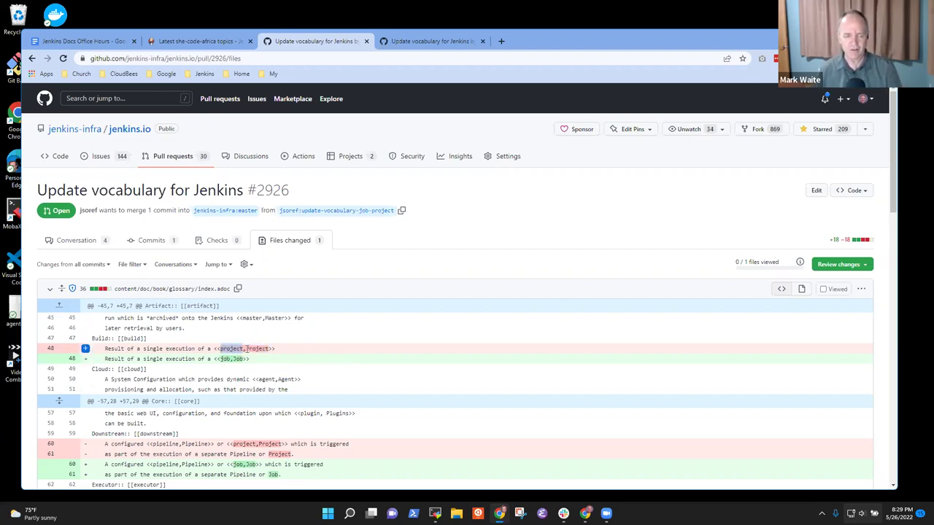
{"action": "double_click", "coordinate": [223, 358]}
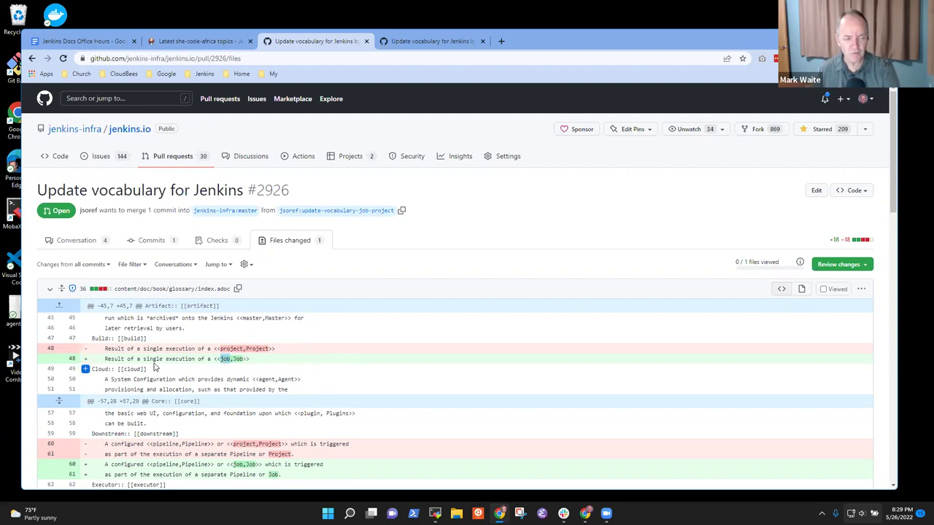
{"action": "left_click_drag", "start_coordinate": [105, 359], "coordinate": [252, 367]}
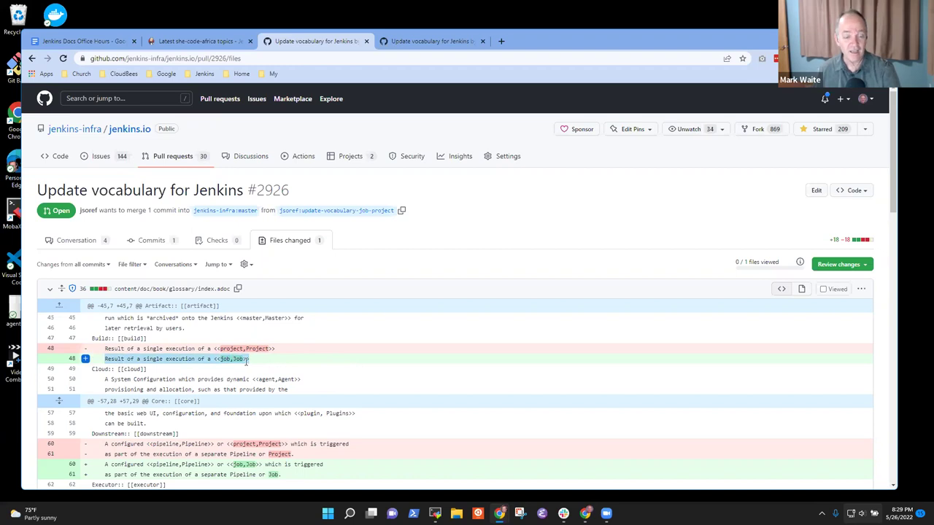
{"action": "left_click", "coordinate": [247, 362]}
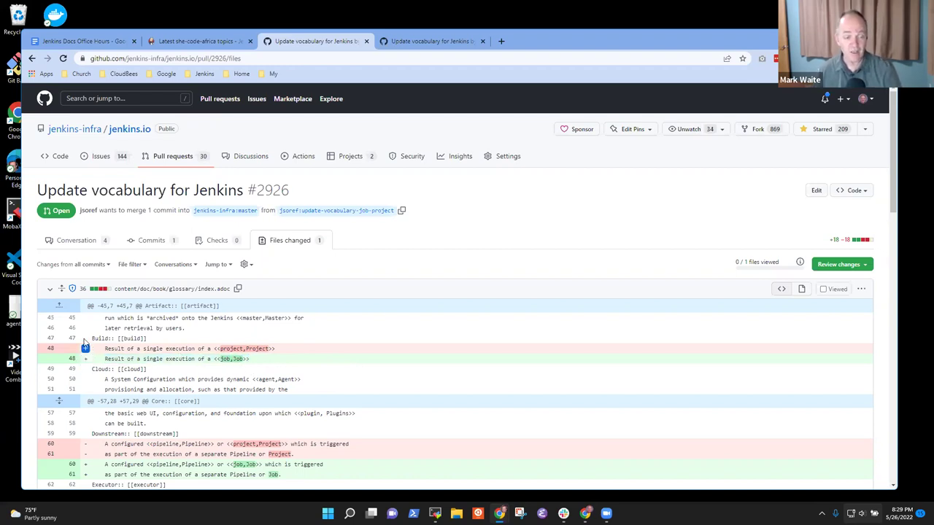
{"action": "left_click_drag", "start_coordinate": [91, 338], "coordinate": [147, 340]}
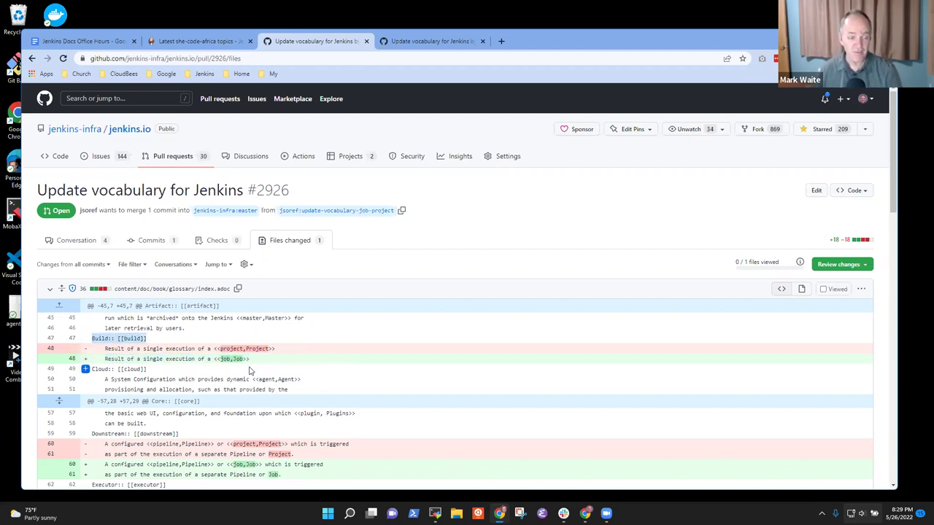
{"action": "left_click_drag", "start_coordinate": [250, 359], "coordinate": [97, 358]}
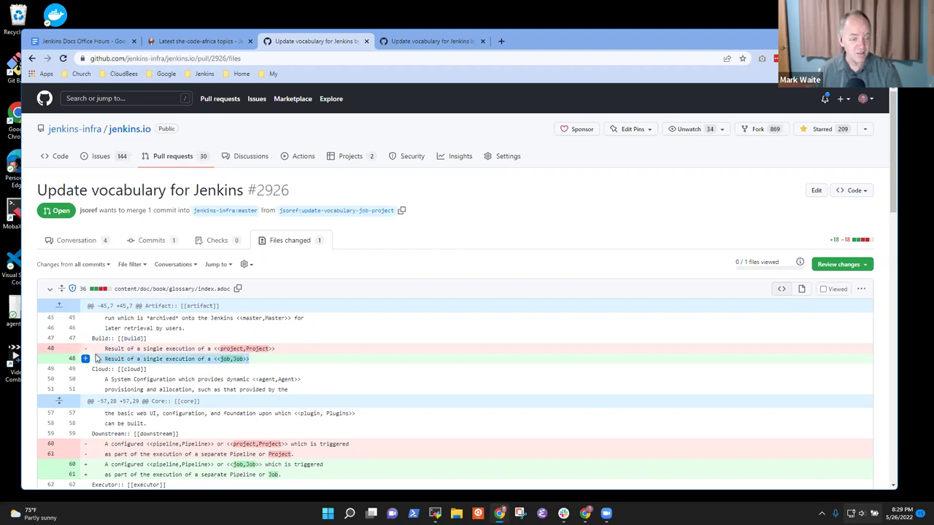
{"action": "left_click", "coordinate": [380, 382]}
{"action": "scroll", "coordinate": [372, 405], "scroll_direction": "down", "scroll_amount": 1}
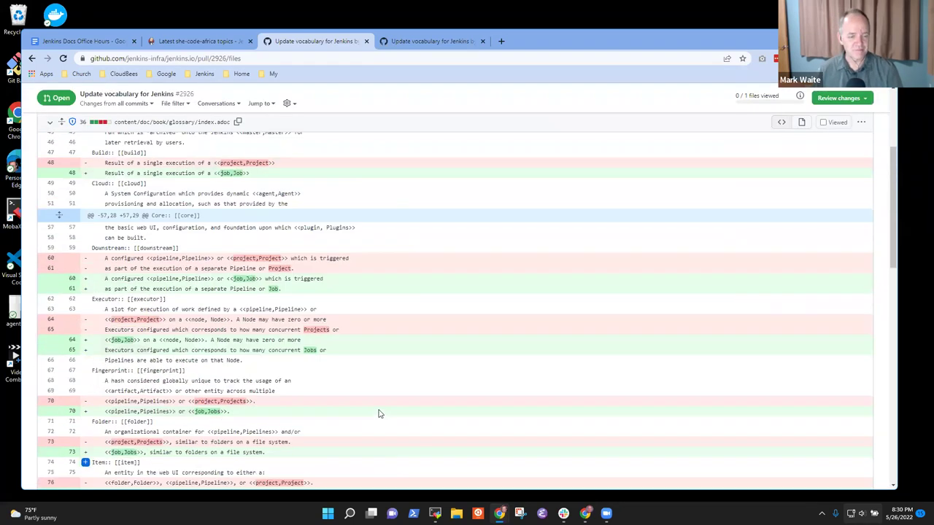
{"action": "scroll", "coordinate": [379, 413], "scroll_direction": "up", "scroll_amount": 1}
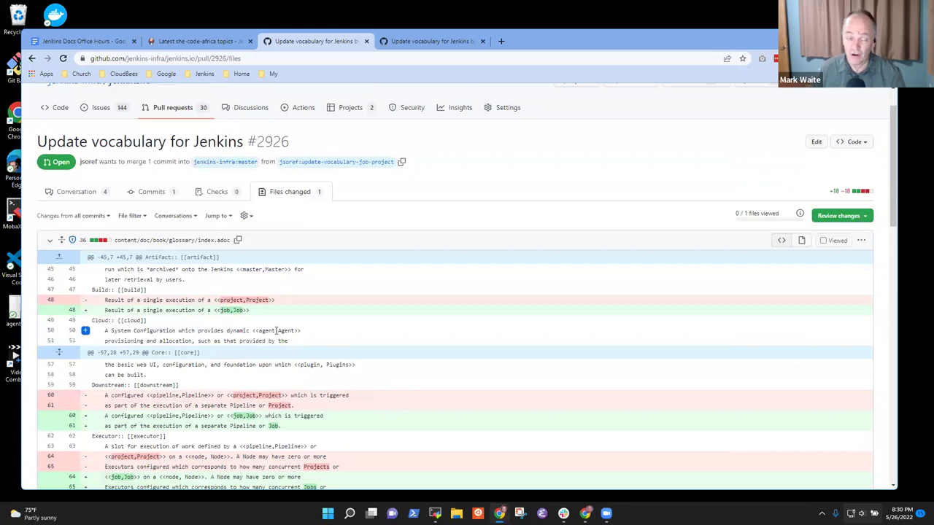
- Scroll through #2926's conversation and follow the link to glossary terminology issue #2923
{"action": "left_click", "coordinate": [77, 192]}
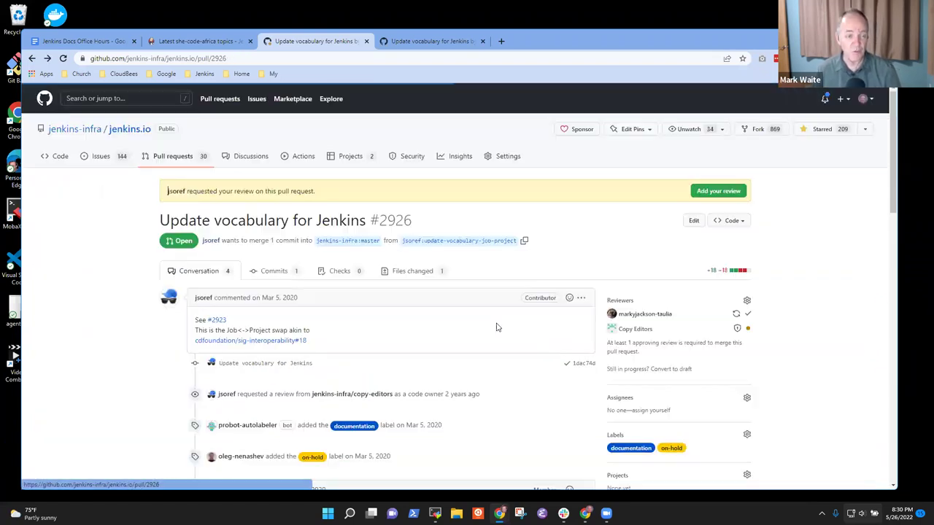
{"action": "scroll", "coordinate": [416, 348], "scroll_direction": "down", "scroll_amount": 5}
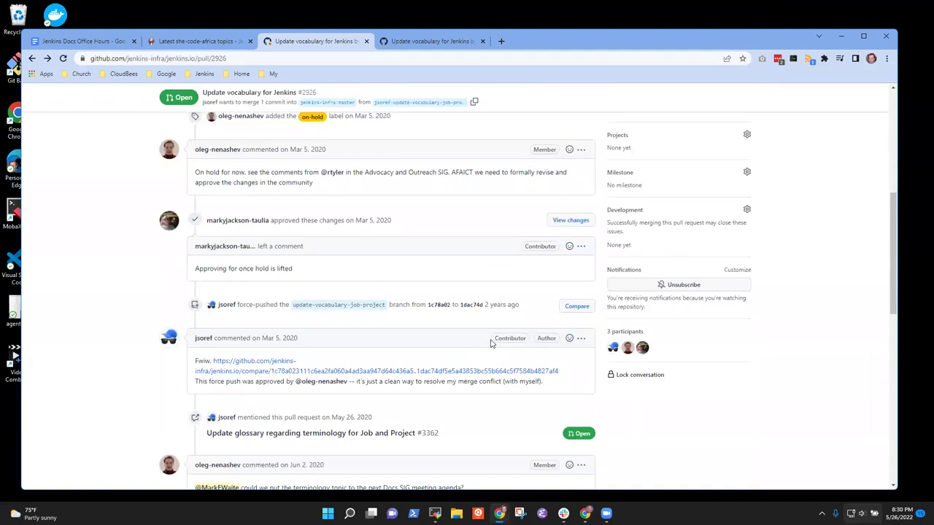
{"action": "scroll", "coordinate": [493, 349], "scroll_direction": "down", "scroll_amount": 3}
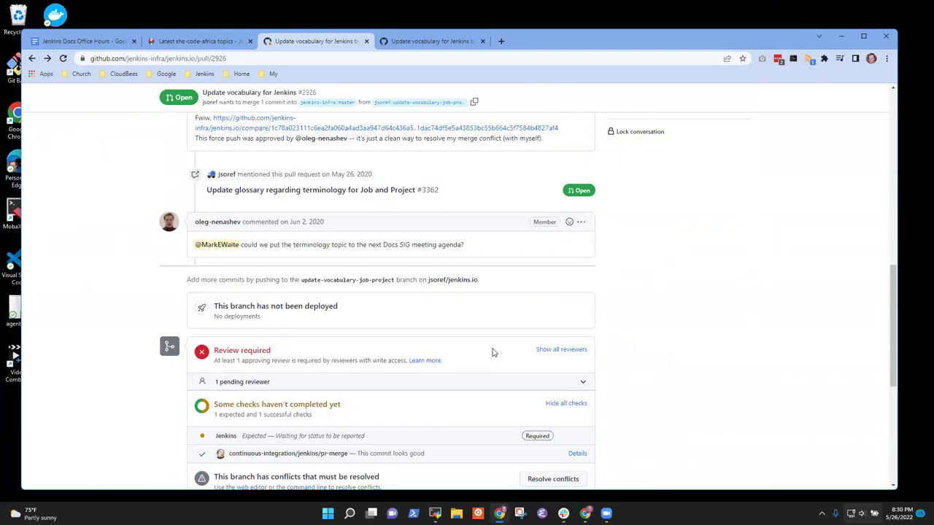
{"action": "scroll", "coordinate": [493, 350], "scroll_direction": "down", "scroll_amount": 2}
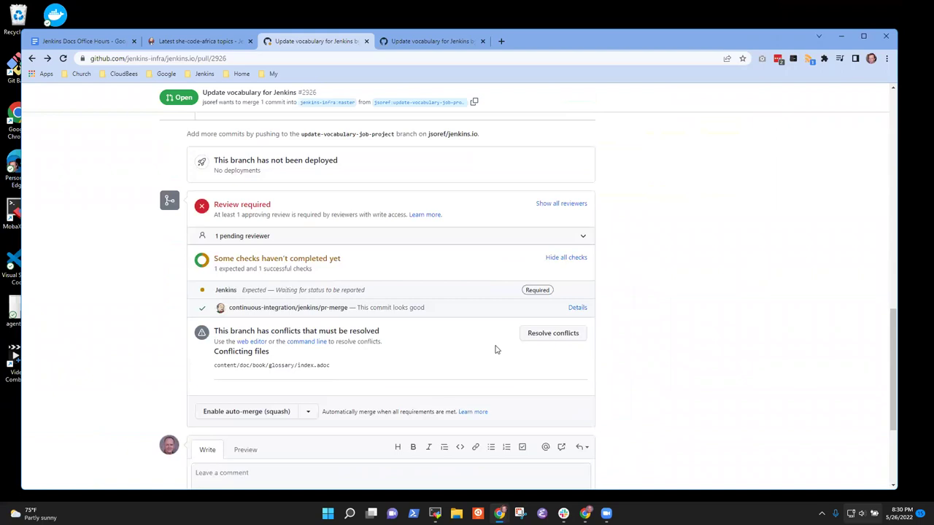
{"action": "scroll", "coordinate": [452, 344], "scroll_direction": "up", "scroll_amount": 10}
{"action": "scroll", "coordinate": [472, 356], "scroll_direction": "up", "scroll_amount": 5}
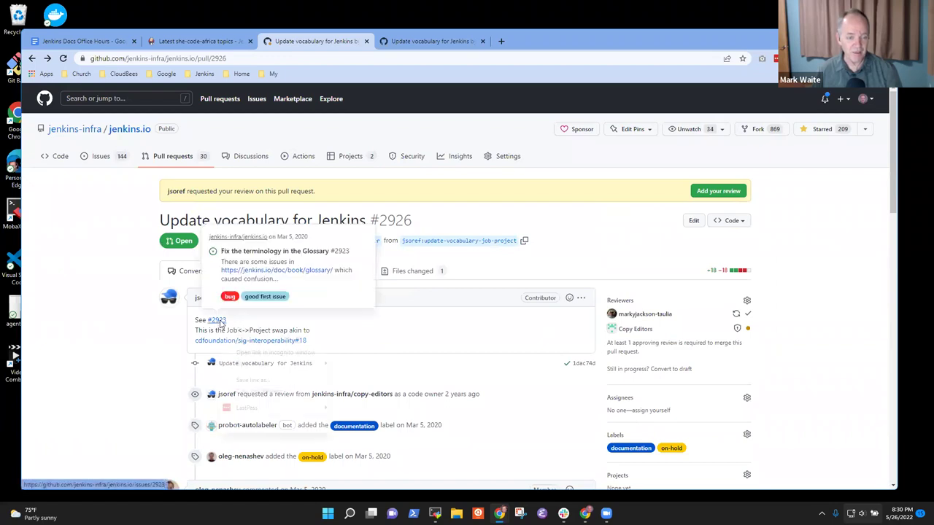
{"action": "right_click", "coordinate": [217, 321]}
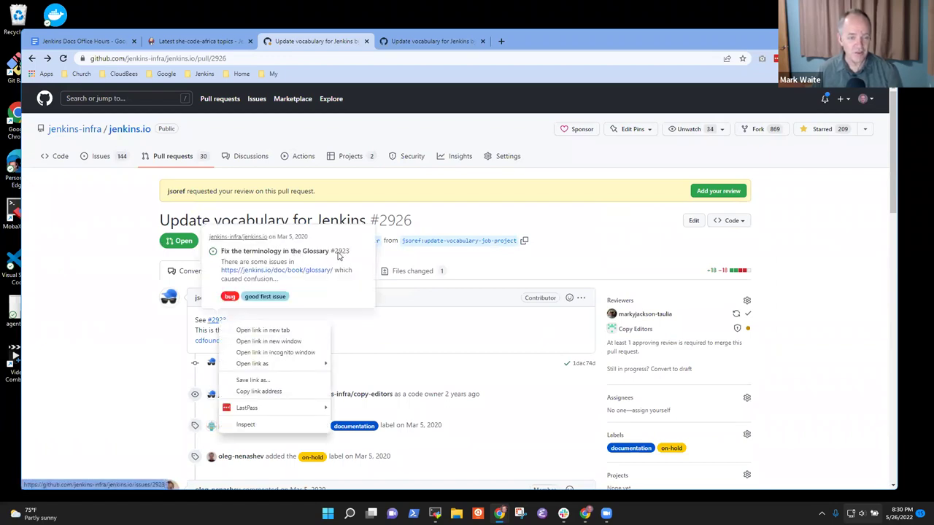
{"action": "left_click", "coordinate": [306, 252]}
{"action": "left_click", "coordinate": [307, 252]}
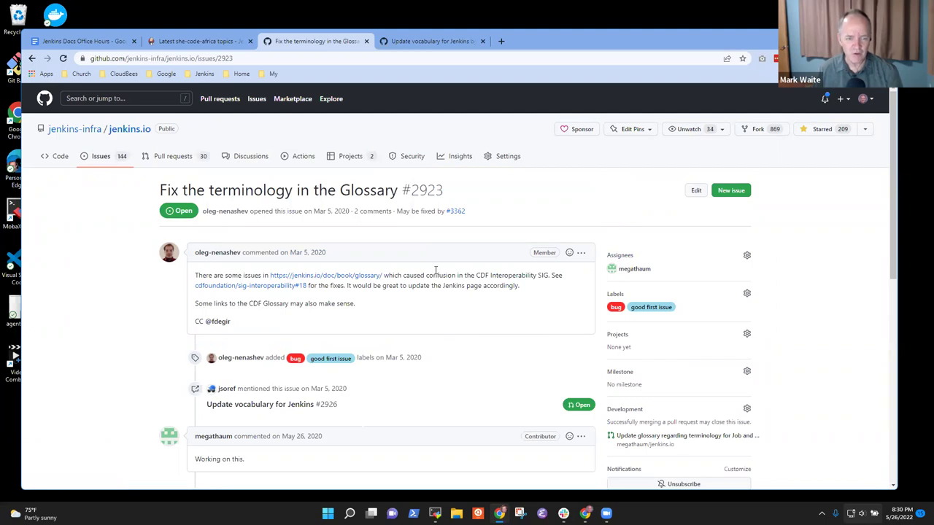
- Open sig-interoperability #18 from the issue in a new tab and view its changed files
{"action": "left_click_drag", "start_coordinate": [426, 276], "coordinate": [537, 275]}
{"action": "right_click", "coordinate": [280, 289]}
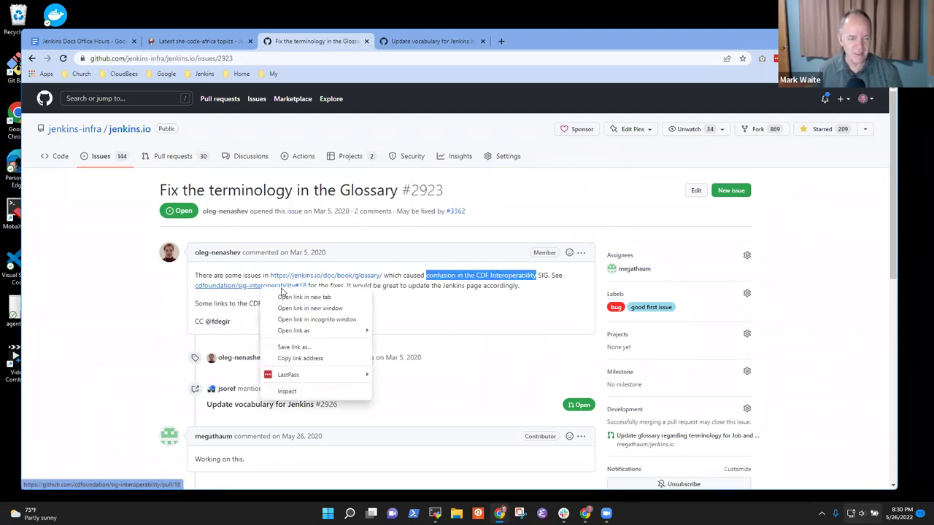
{"action": "left_click", "coordinate": [299, 297]}
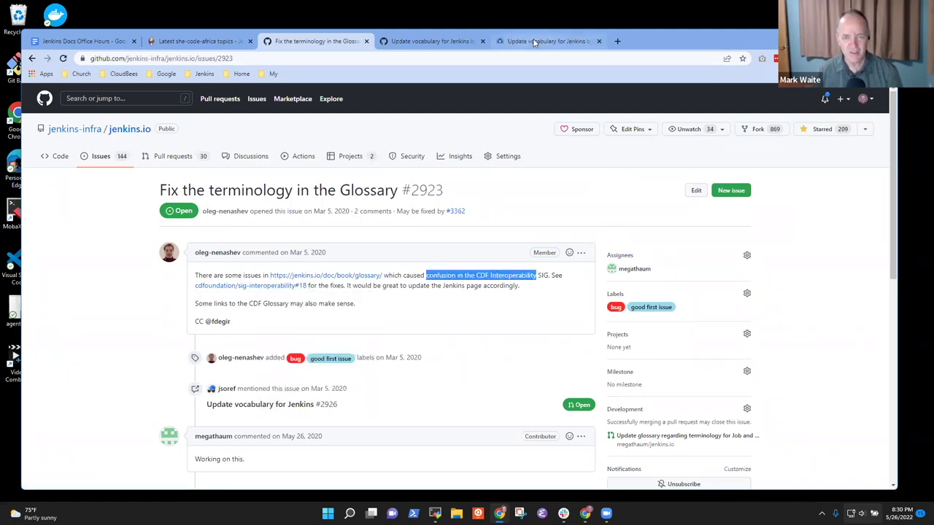
{"action": "key", "text": "ctrl+Tab"}
{"action": "key", "text": "ctrl+Tab"}
{"action": "left_click", "coordinate": [416, 241]}
- Read through #18's docs/vocabulary.md diff, checking where 'Project' on line 111 is replaced by Job
{"action": "double_click", "coordinate": [105, 370]}
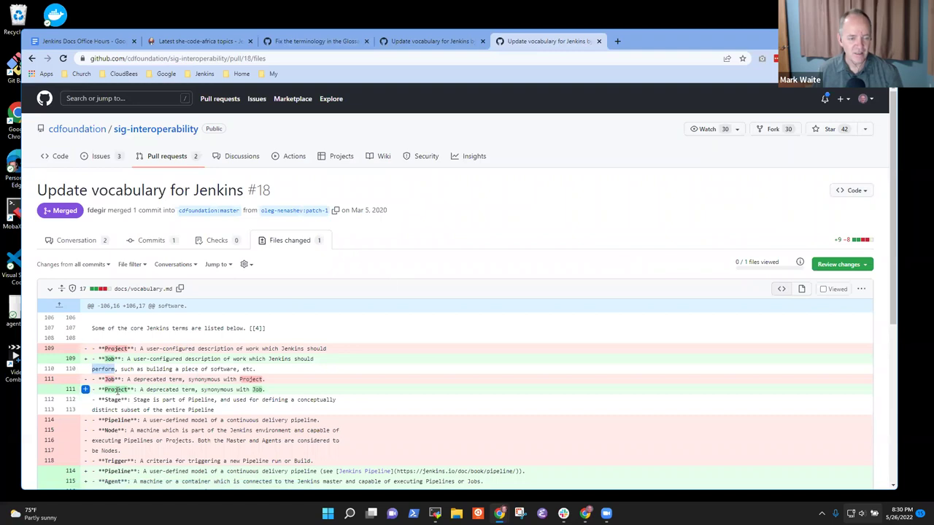
{"action": "double_click", "coordinate": [116, 390]}
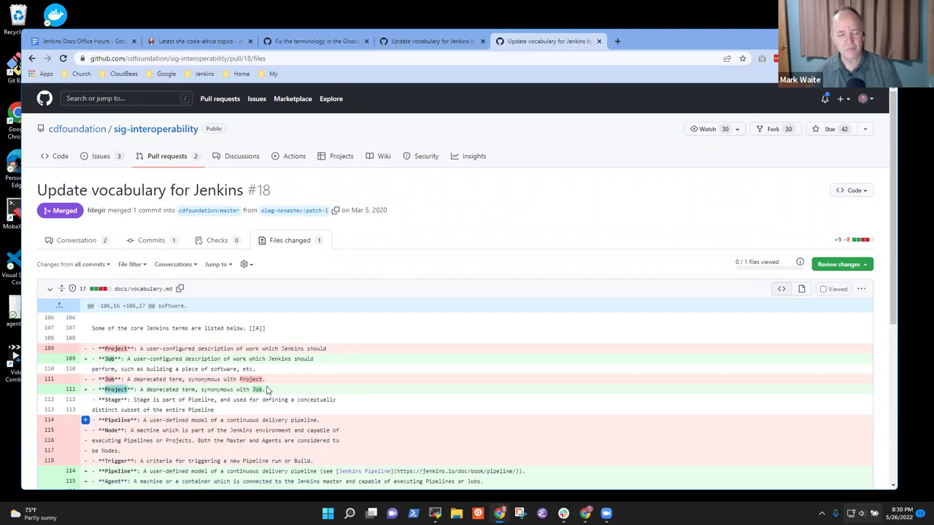
{"action": "scroll", "coordinate": [183, 343], "scroll_direction": "down", "scroll_amount": 3}
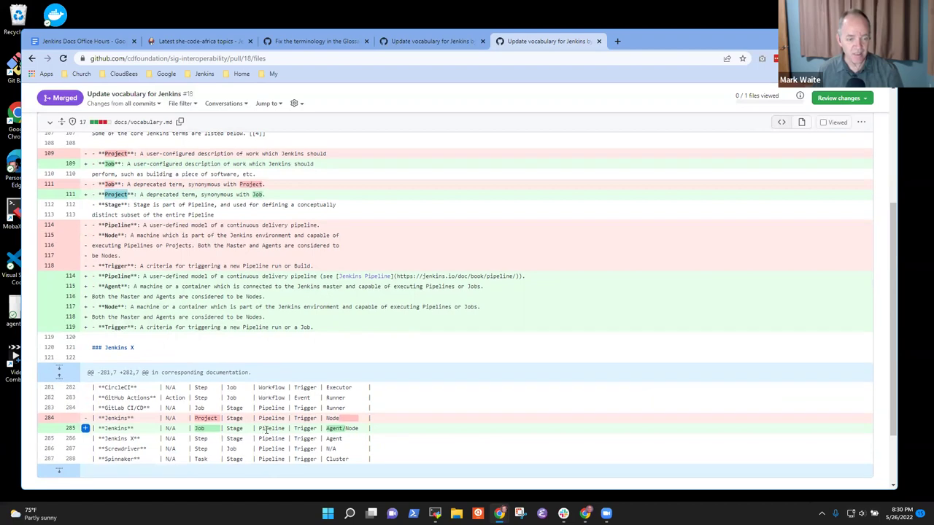
{"action": "scroll", "coordinate": [255, 430], "scroll_direction": "down", "scroll_amount": 2}
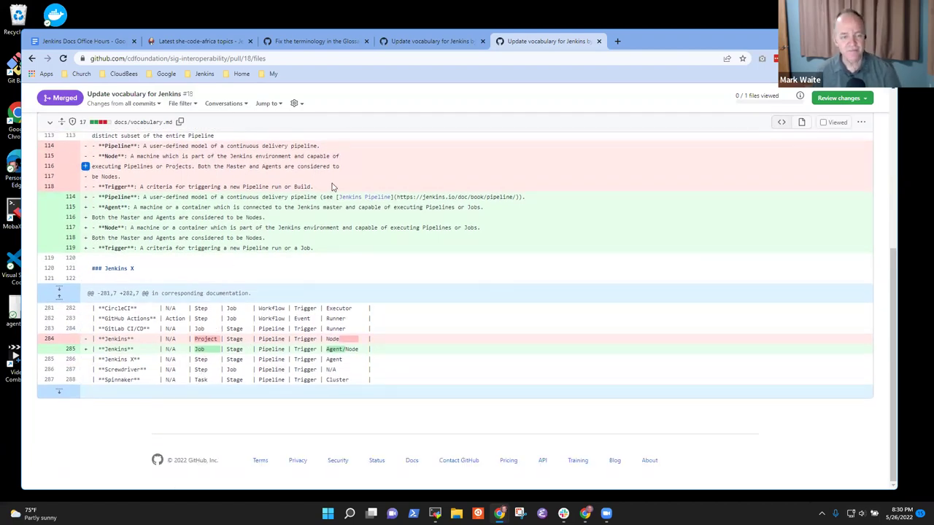
{"action": "scroll", "coordinate": [218, 278], "scroll_direction": "up", "scroll_amount": 5}
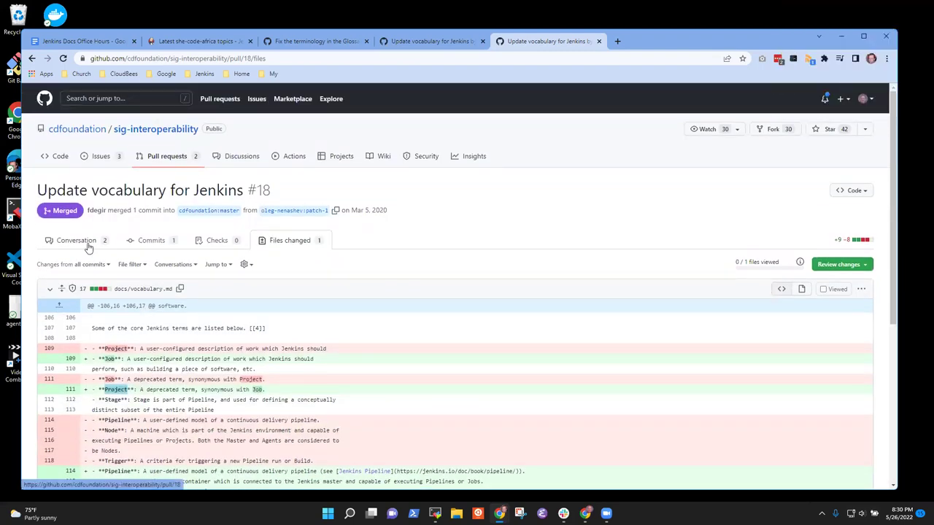
{"action": "scroll", "coordinate": [86, 251], "scroll_direction": "down", "scroll_amount": 3}
{"action": "scroll", "coordinate": [86, 252], "scroll_direction": "up", "scroll_amount": 3}
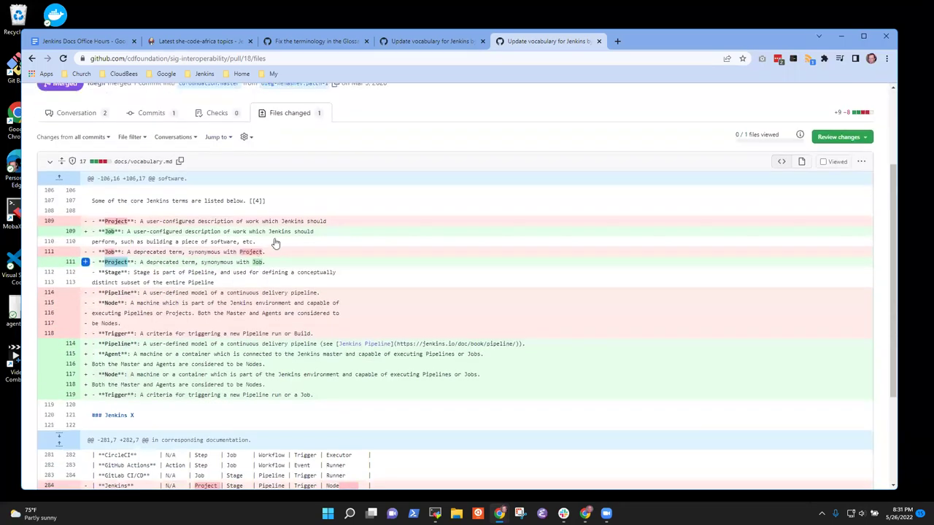
{"action": "left_click_drag", "start_coordinate": [261, 136], "coordinate": [44, 134]}
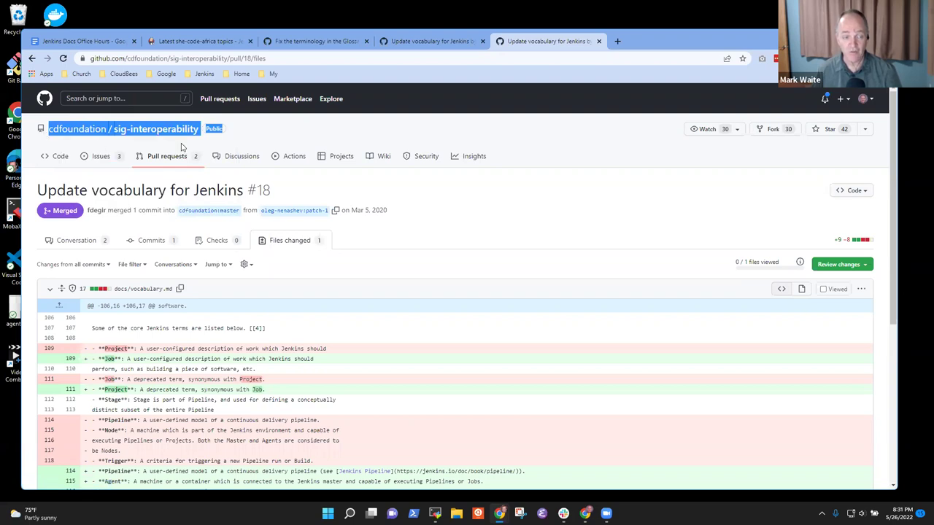
{"action": "left_click", "coordinate": [298, 142]}
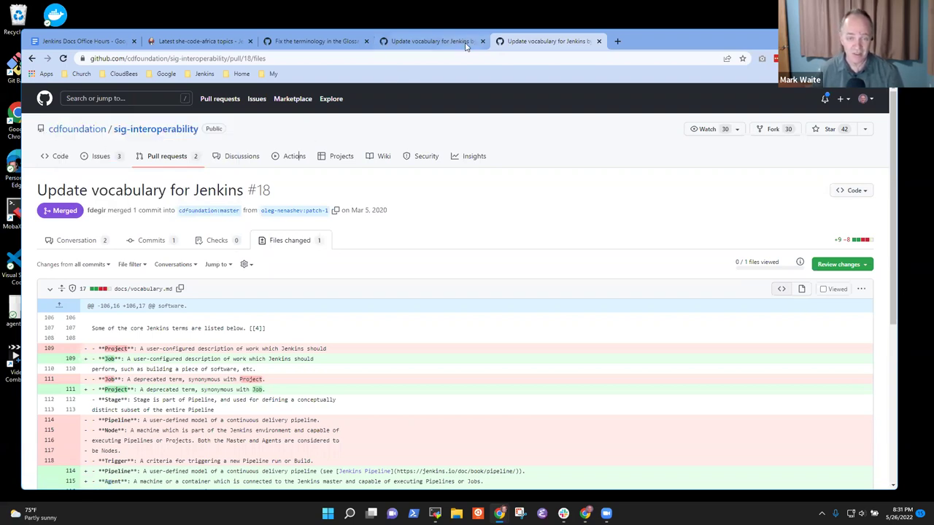
{"action": "left_click", "coordinate": [437, 42]}
{"action": "left_click", "coordinate": [559, 40]}
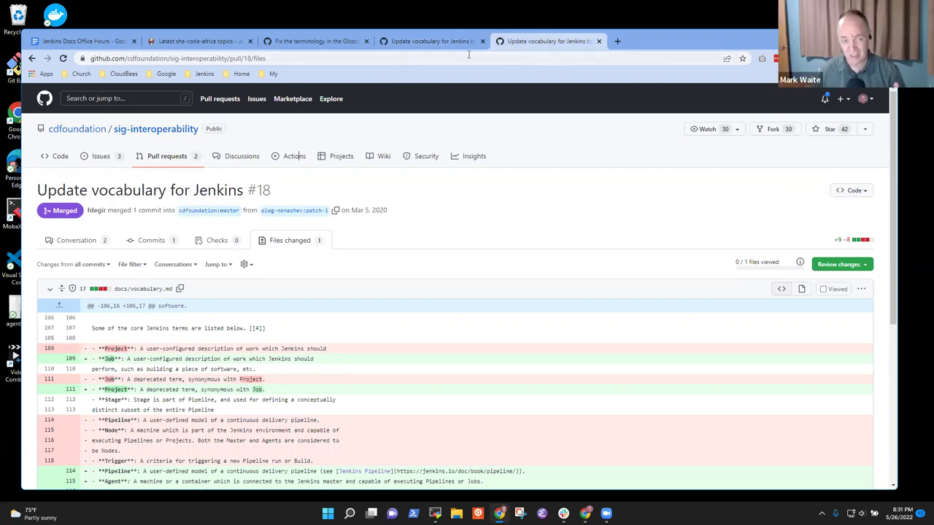
- From issue #2923, open pull request #3362 'Update glossary regarding terminology for Job and Project'
{"action": "left_click", "coordinate": [321, 41]}
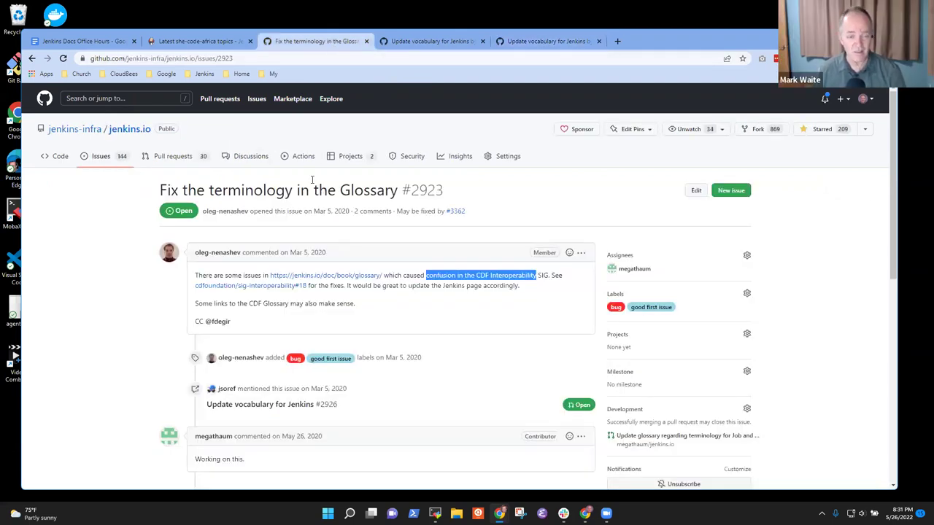
{"action": "left_click", "coordinate": [536, 253]}
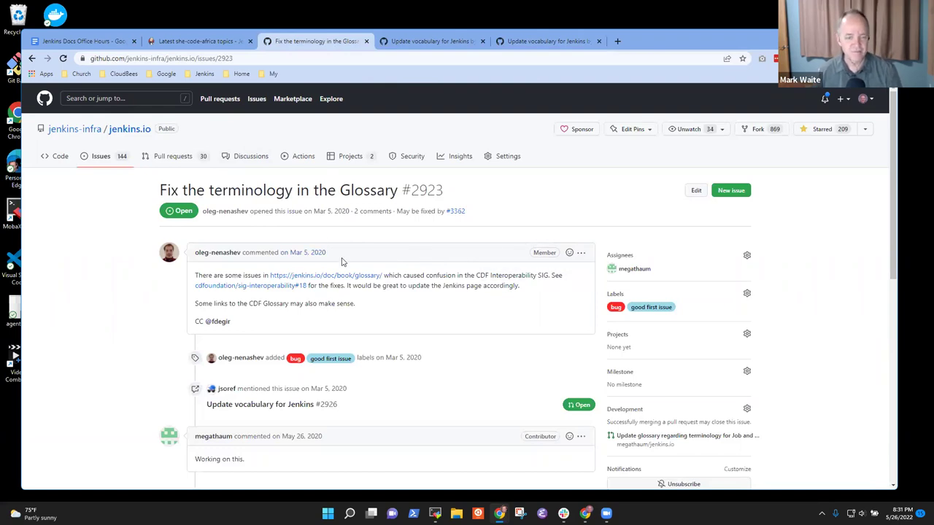
{"action": "scroll", "coordinate": [359, 284], "scroll_direction": "down", "scroll_amount": 5}
{"action": "scroll", "coordinate": [408, 303], "scroll_direction": "down", "scroll_amount": 2}
{"action": "scroll", "coordinate": [436, 312], "scroll_direction": "up", "scroll_amount": 6}
{"action": "scroll", "coordinate": [430, 317], "scroll_direction": "down", "scroll_amount": 3}
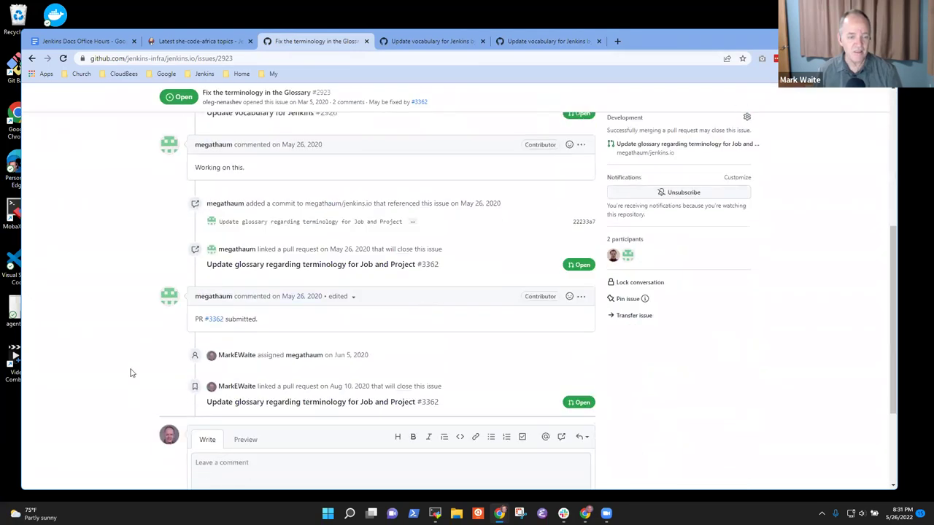
{"action": "right_click", "coordinate": [216, 323]}
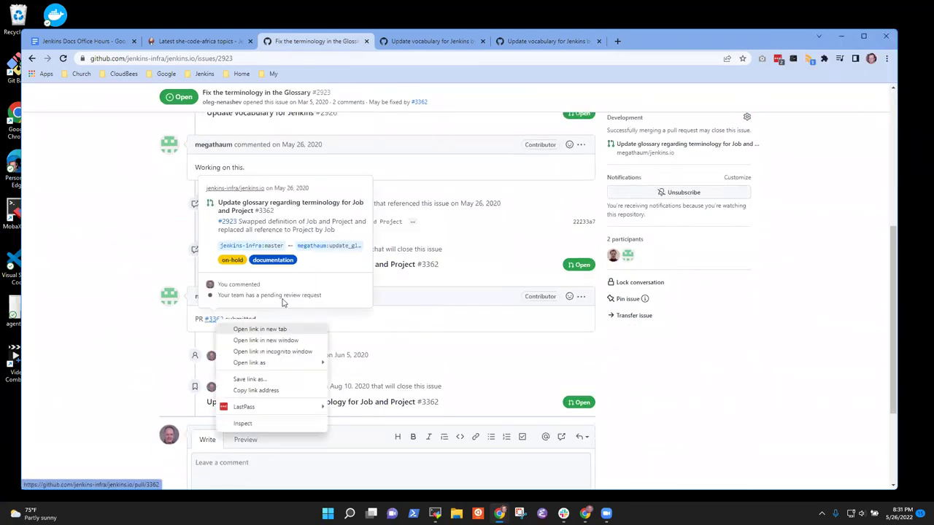
{"action": "left_click", "coordinate": [257, 329]}
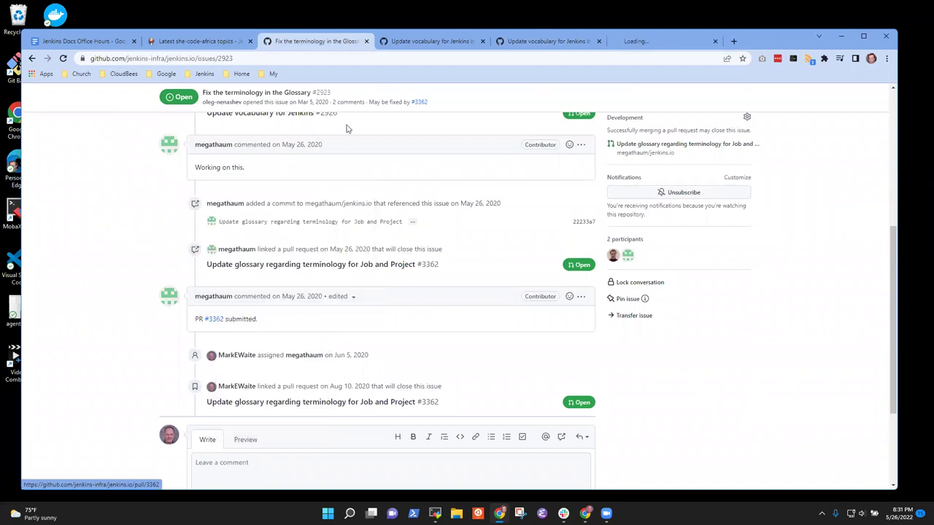
{"action": "left_click", "coordinate": [661, 41]}
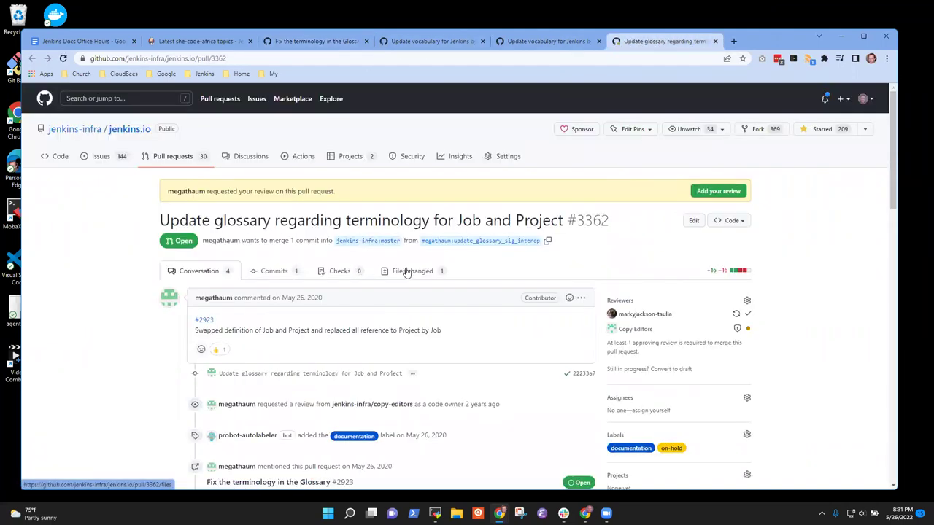
- Show the index.adoc diff and highlight the reworded glossary lines 48, 81 and 95
{"action": "left_click", "coordinate": [410, 272]}
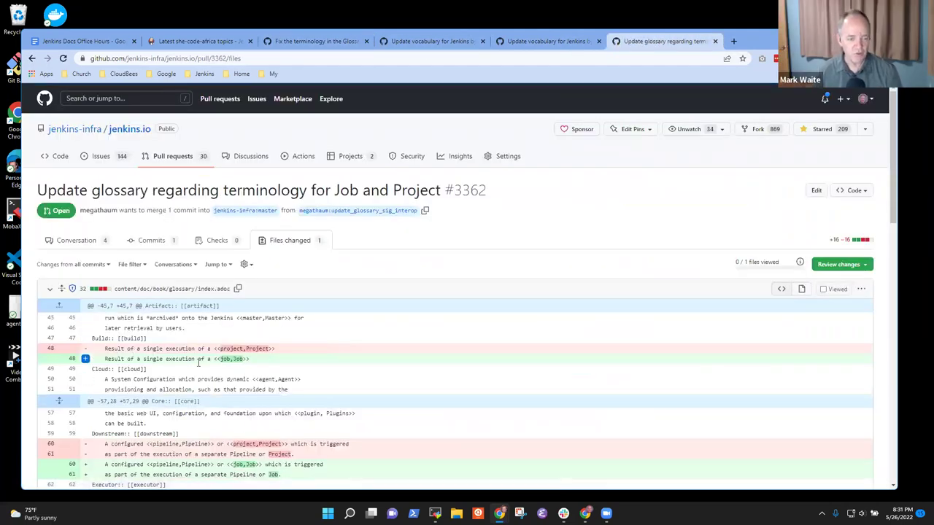
{"action": "left_click_drag", "start_coordinate": [257, 359], "coordinate": [103, 357]}
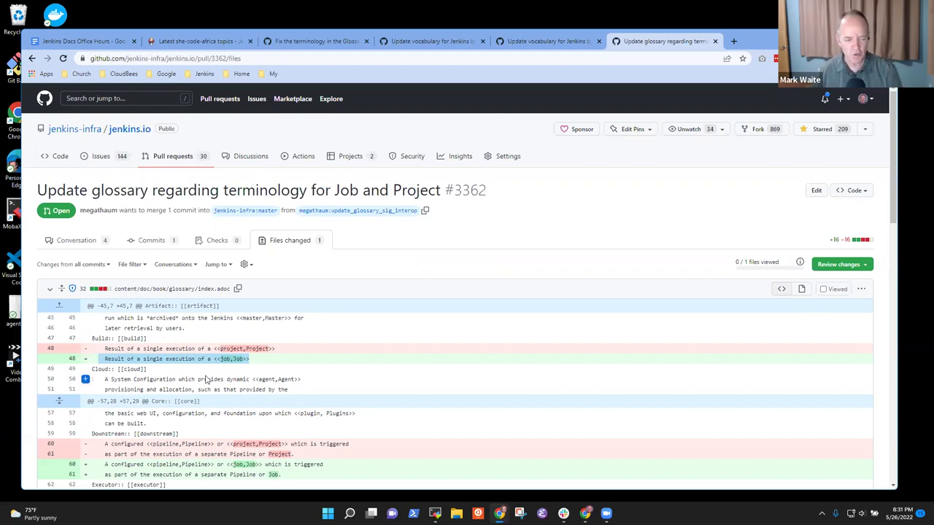
{"action": "scroll", "coordinate": [206, 379], "scroll_direction": "down", "scroll_amount": 3}
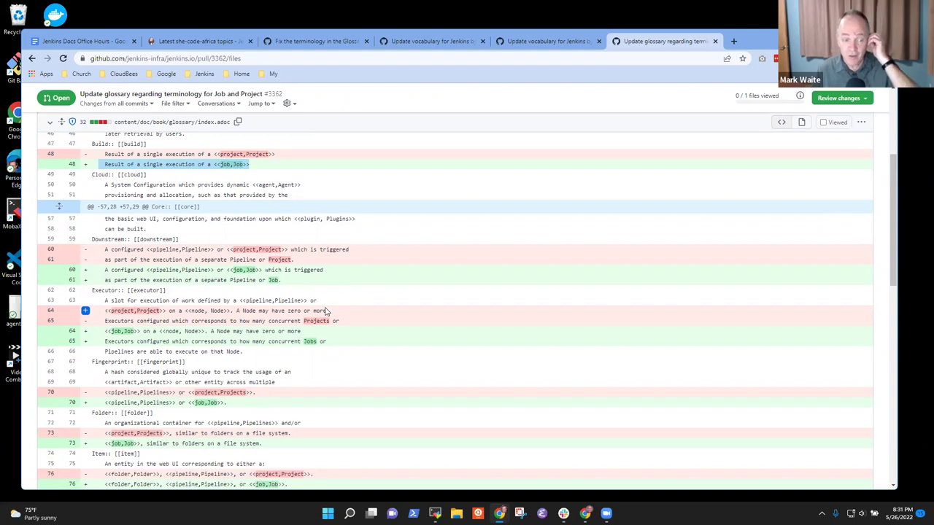
{"action": "scroll", "coordinate": [326, 379], "scroll_direction": "down", "scroll_amount": 1}
{"action": "scroll", "coordinate": [326, 384], "scroll_direction": "down", "scroll_amount": 2}
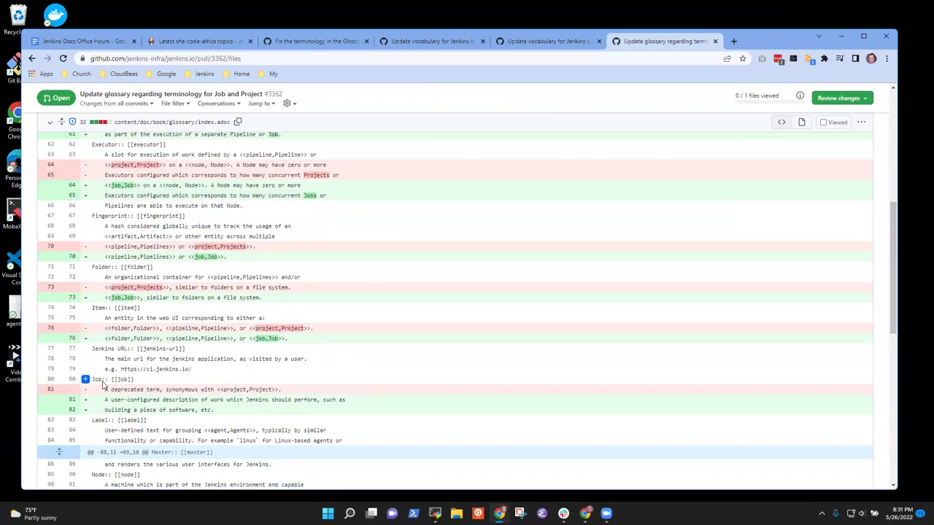
{"action": "left_click_drag", "start_coordinate": [111, 389], "coordinate": [253, 391]}
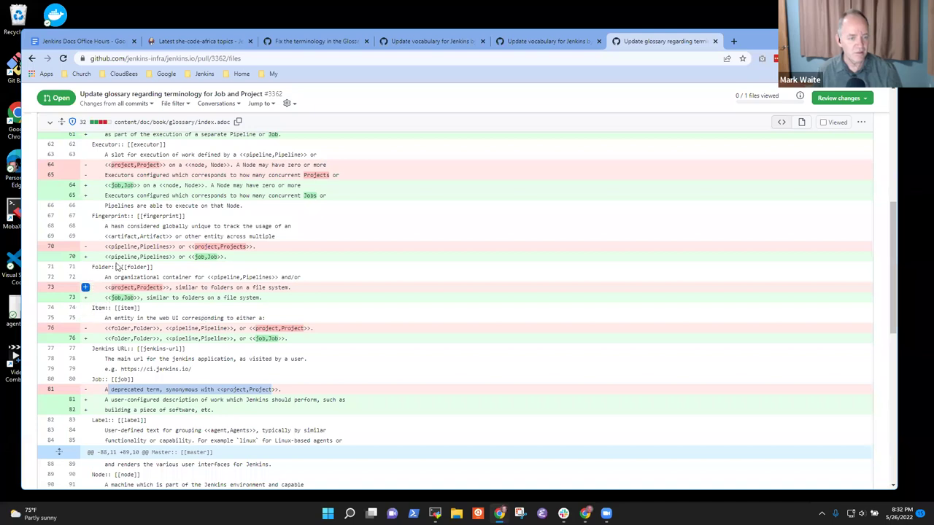
{"action": "scroll", "coordinate": [146, 314], "scroll_direction": "down", "scroll_amount": 3}
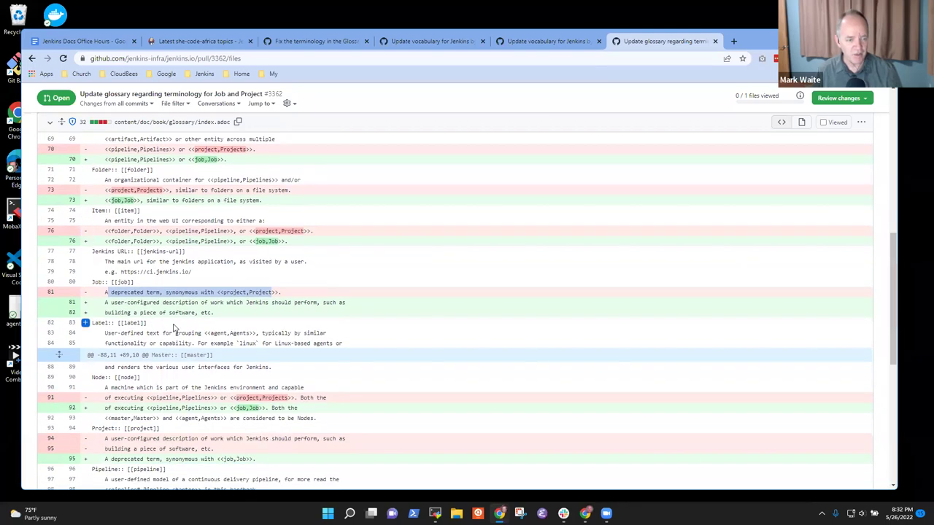
{"action": "scroll", "coordinate": [199, 332], "scroll_direction": "down", "scroll_amount": 4}
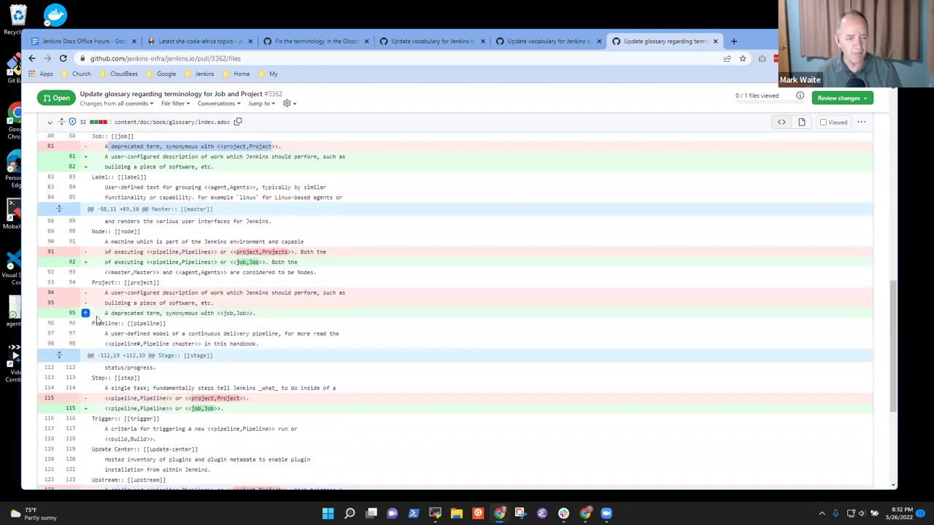
{"action": "left_click_drag", "start_coordinate": [109, 313], "coordinate": [245, 312]}
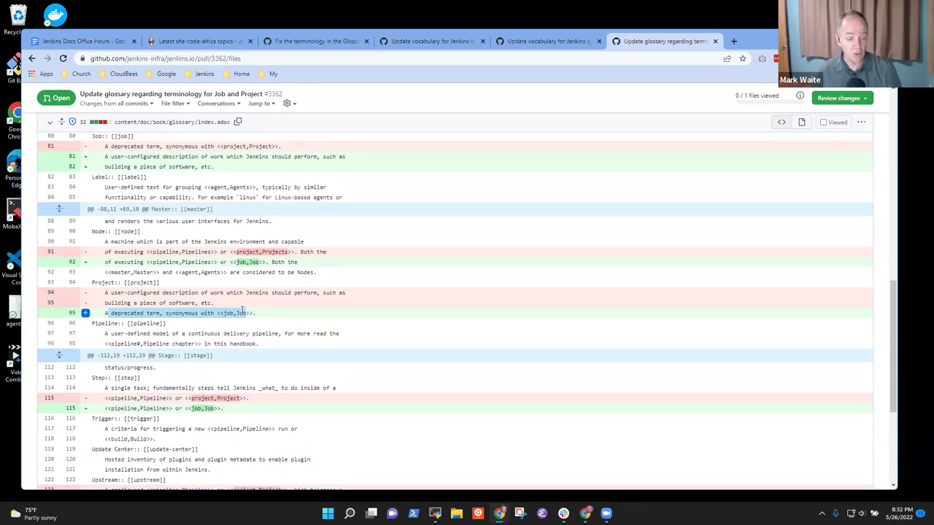
{"action": "scroll", "coordinate": [255, 321], "scroll_direction": "down", "scroll_amount": 2}
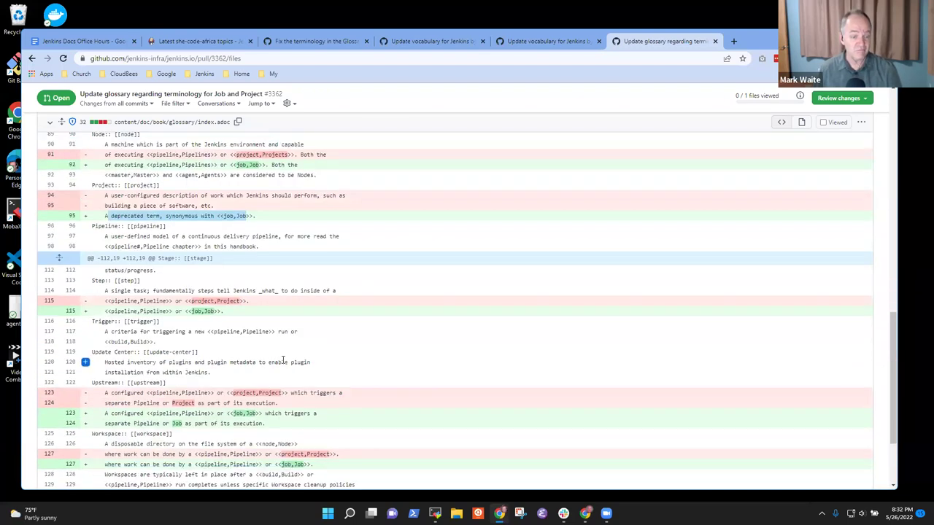
{"action": "scroll", "coordinate": [281, 359], "scroll_direction": "down", "scroll_amount": 2}
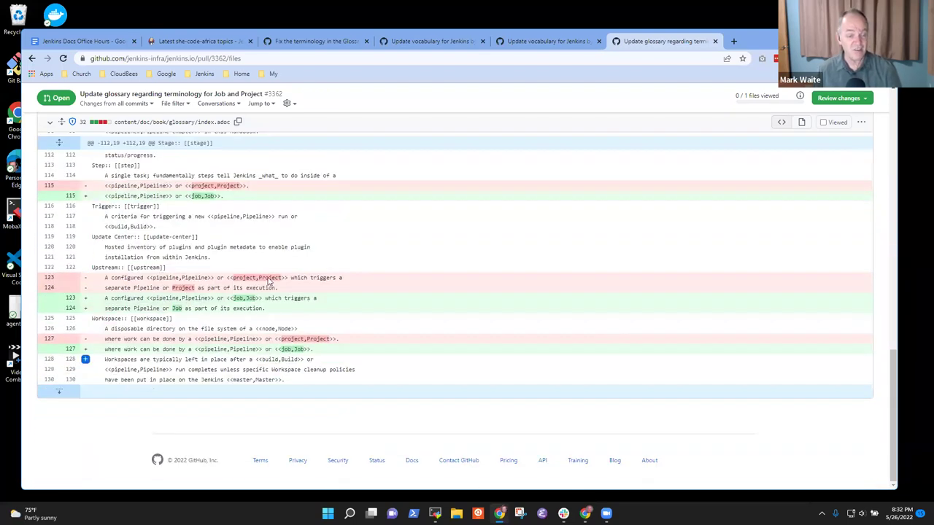
{"action": "double_click", "coordinate": [176, 308]}
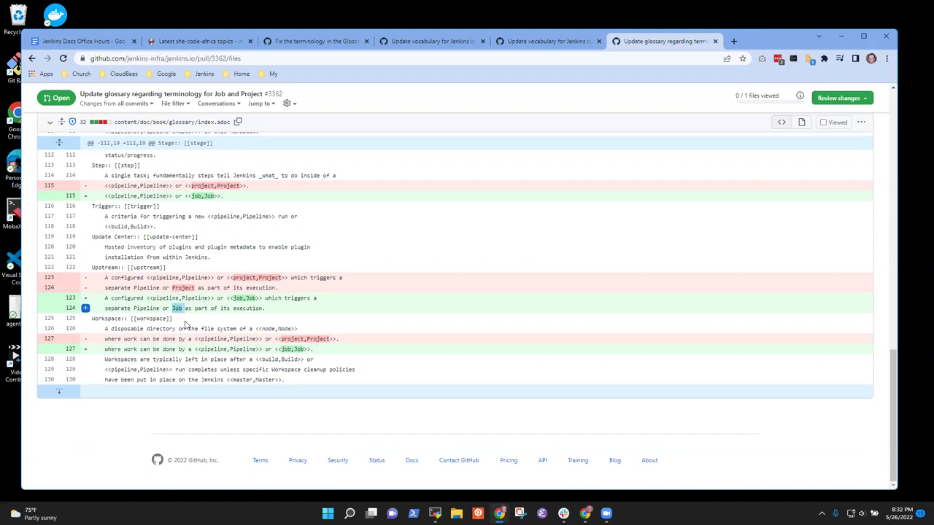
{"action": "scroll", "coordinate": [259, 373], "scroll_direction": "up", "scroll_amount": 3}
{"action": "scroll", "coordinate": [258, 372], "scroll_direction": "up", "scroll_amount": 10}
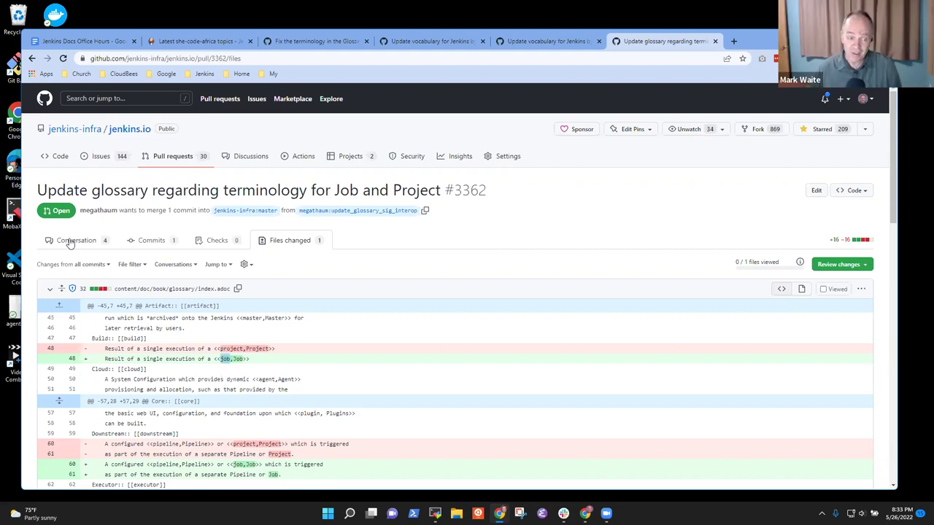
{"action": "scroll", "coordinate": [174, 275], "scroll_direction": "down", "scroll_amount": 3}
{"action": "scroll", "coordinate": [174, 276], "scroll_direction": "down", "scroll_amount": 3}
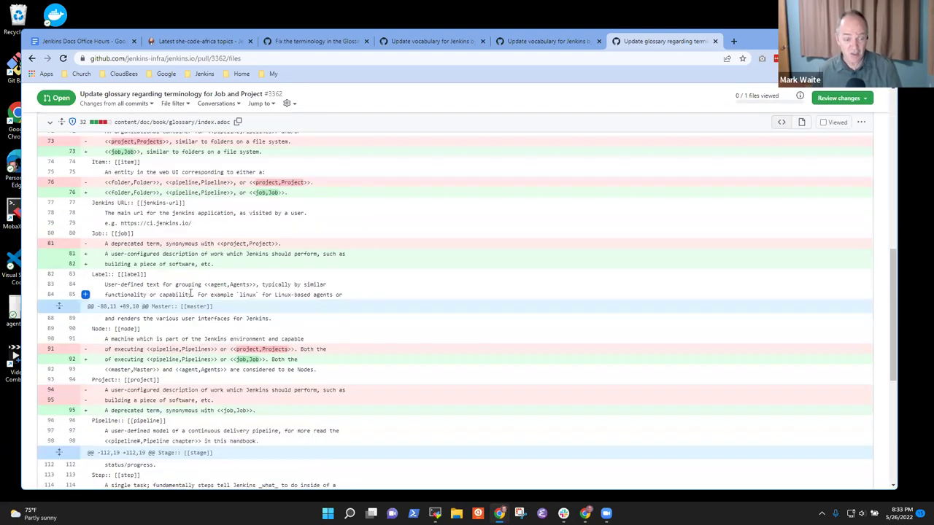
{"action": "scroll", "coordinate": [122, 173], "scroll_direction": "up", "scroll_amount": 8}
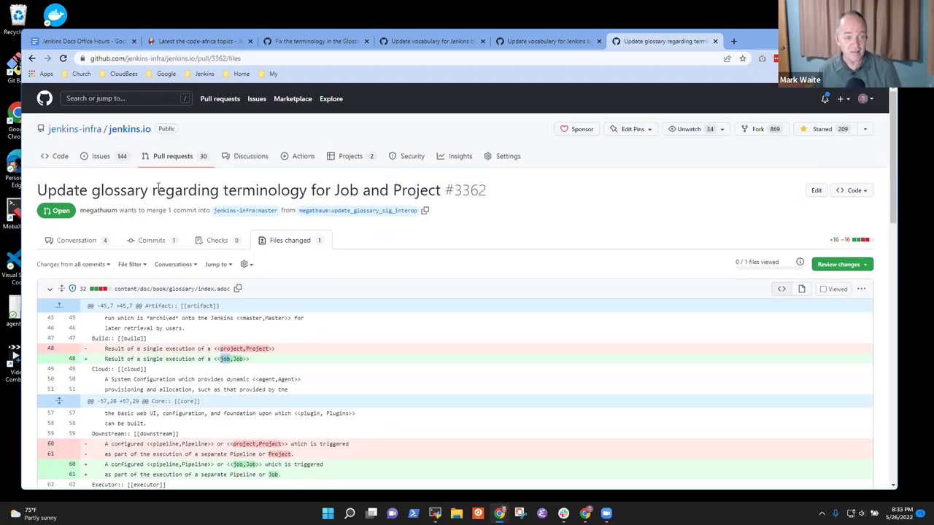
- Open jenkins.io's open pull request list in a new window and scroll through it
{"action": "right_click", "coordinate": [183, 164]}
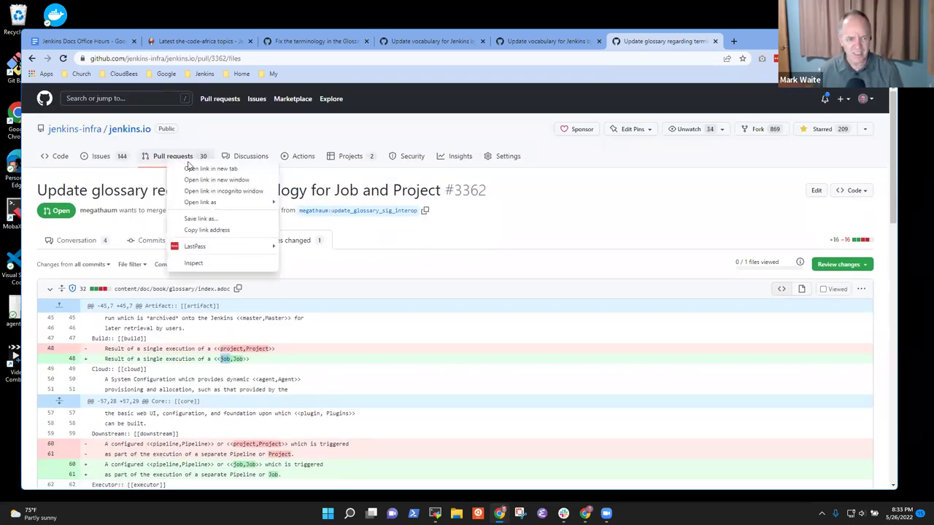
{"action": "left_click", "coordinate": [208, 177]}
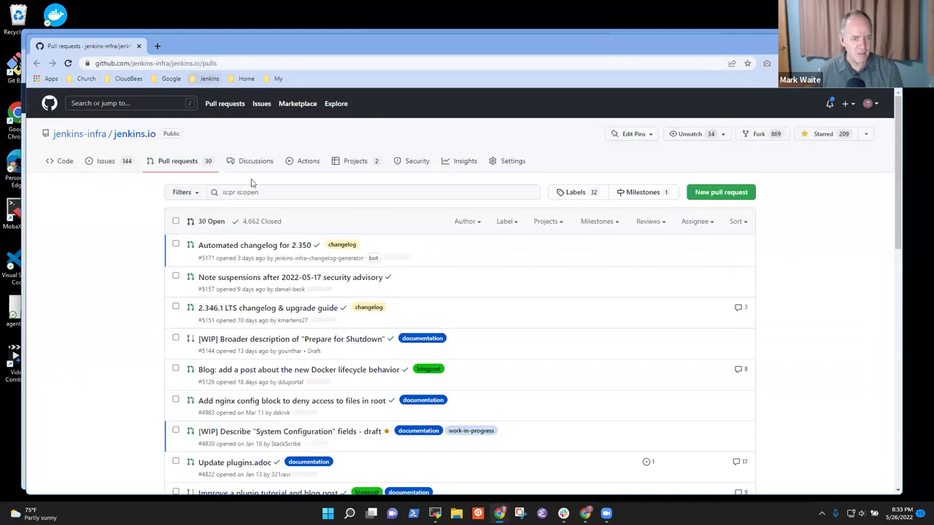
{"action": "scroll", "coordinate": [348, 282], "scroll_direction": "down", "scroll_amount": 3}
{"action": "scroll", "coordinate": [348, 282], "scroll_direction": "down", "scroll_amount": 5}
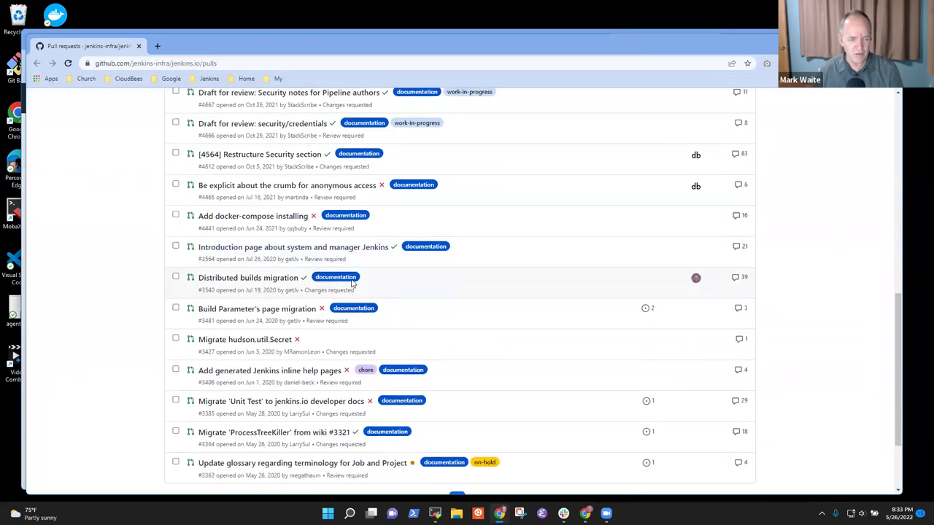
{"action": "scroll", "coordinate": [288, 367], "scroll_direction": "up", "scroll_amount": 1}
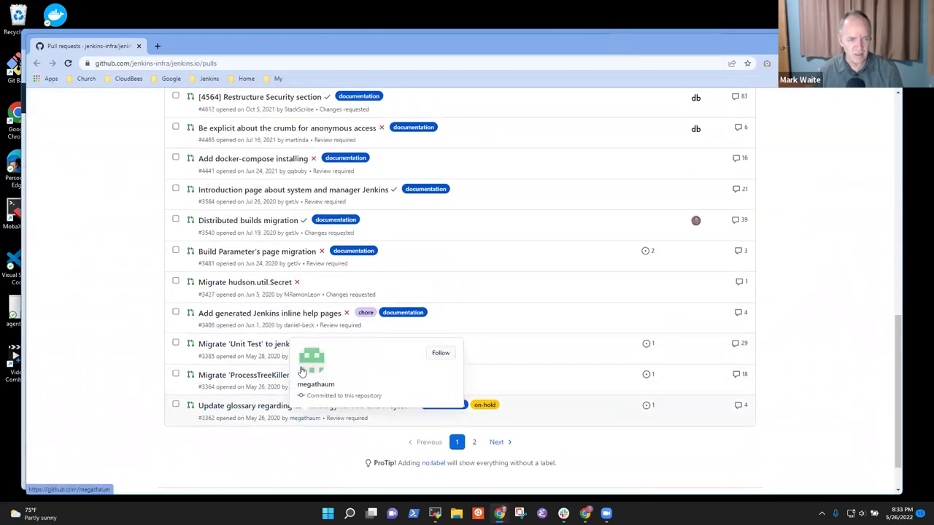
{"action": "scroll", "coordinate": [296, 287], "scroll_direction": "up", "scroll_amount": 2}
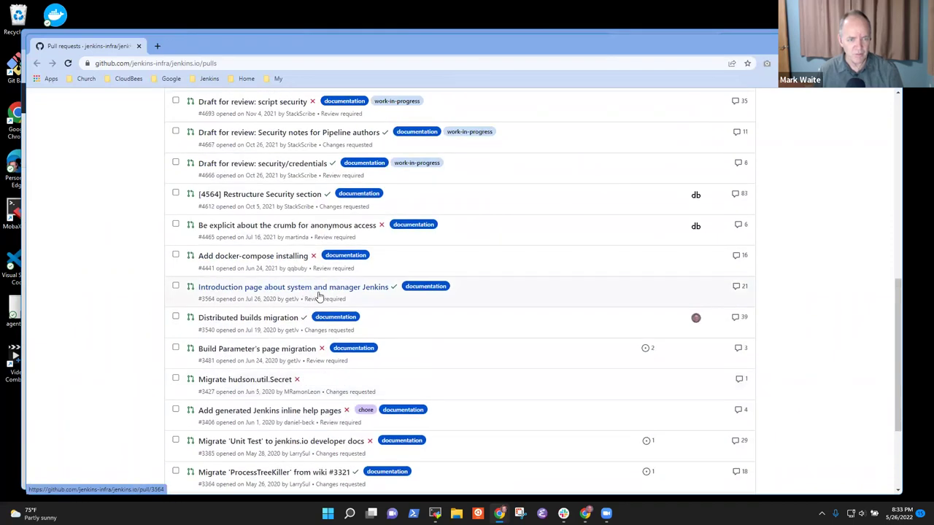
{"action": "mouse_move", "coordinate": [297, 299]}
{"action": "scroll", "coordinate": [296, 299], "scroll_direction": "up", "scroll_amount": 2}
{"action": "scroll", "coordinate": [299, 302], "scroll_direction": "down", "scroll_amount": 5}
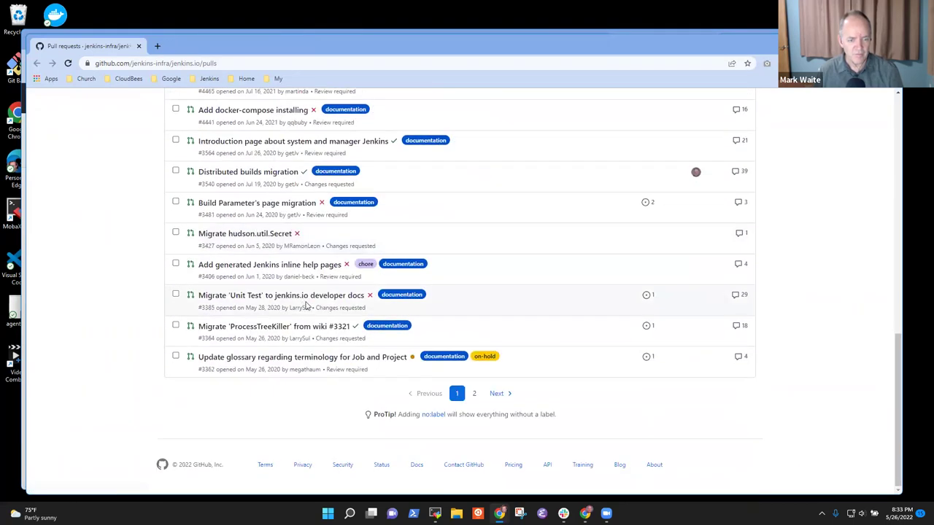
- Check page 2 of the open pull requests, then return to page 1 and browse it
{"action": "left_click", "coordinate": [474, 393]}
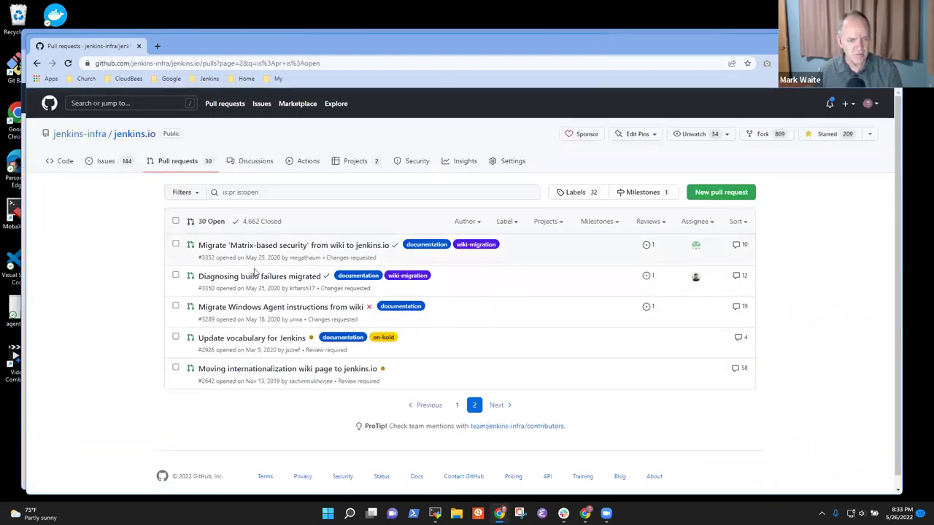
{"action": "left_click", "coordinate": [457, 407]}
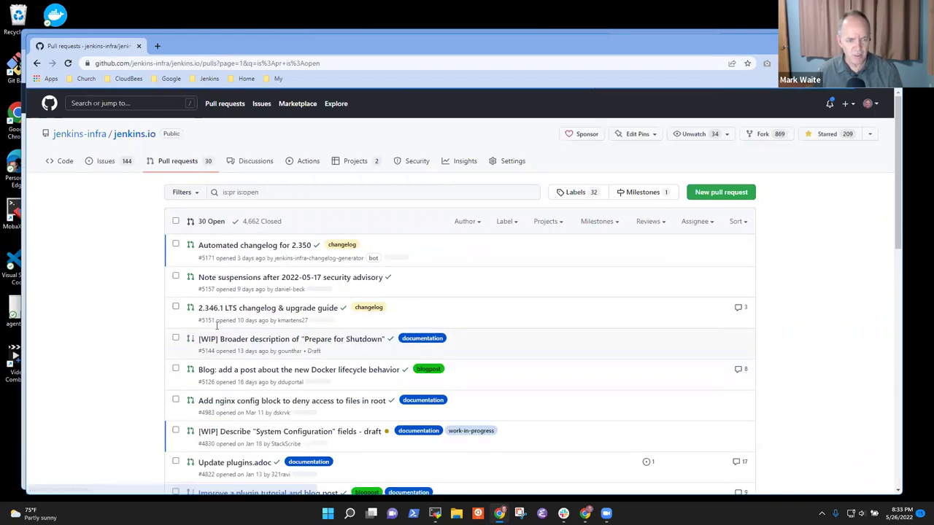
{"action": "scroll", "coordinate": [142, 189], "scroll_direction": "down", "scroll_amount": 4}
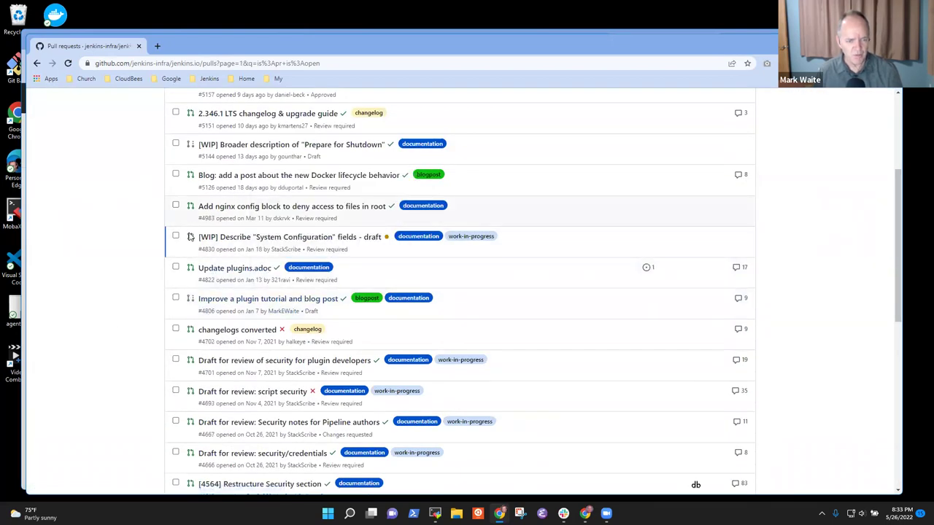
{"action": "mouse_move", "coordinate": [223, 268]}
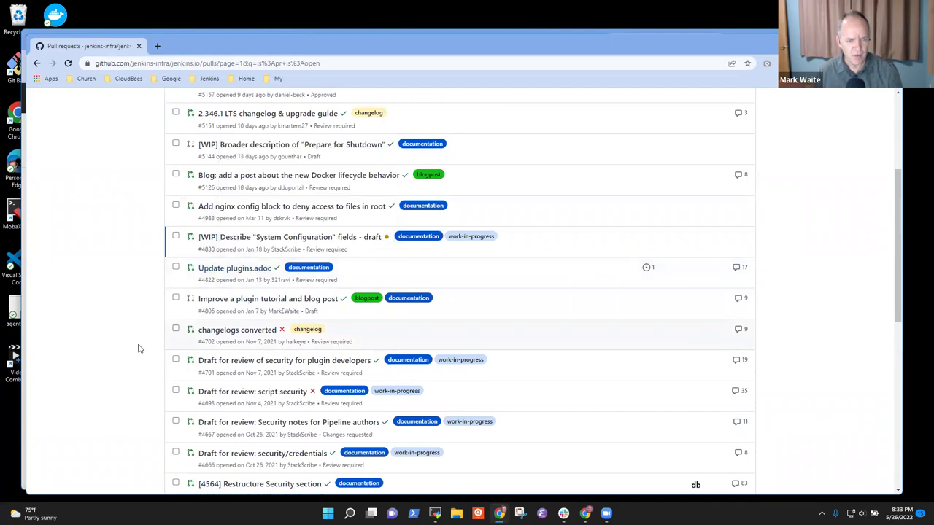
{"action": "scroll", "coordinate": [138, 348], "scroll_direction": "up", "scroll_amount": 3}
{"action": "scroll", "coordinate": [146, 353], "scroll_direction": "down", "scroll_amount": 5}
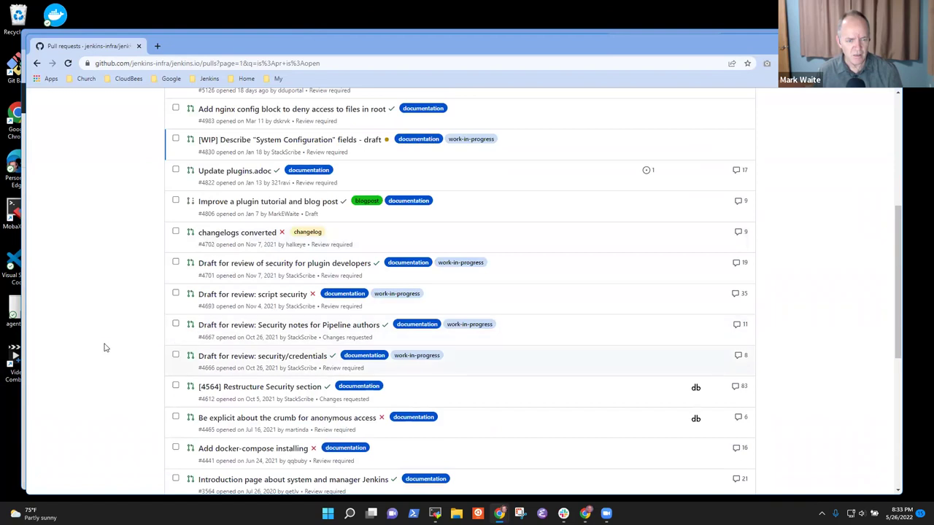
{"action": "scroll", "coordinate": [160, 357], "scroll_direction": "down", "scroll_amount": 5}
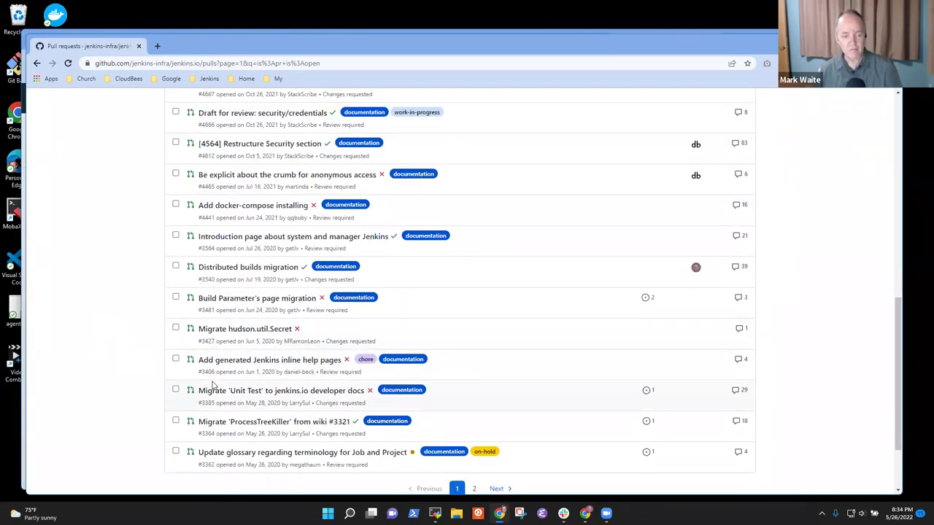
{"action": "mouse_move", "coordinate": [276, 429]}
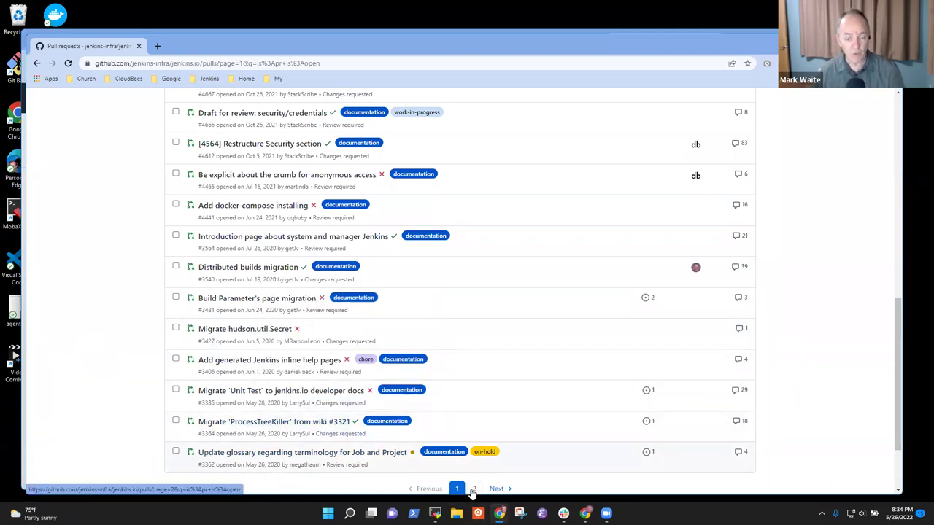
- Go to #3362's Conversation view and launch Resolve conflicts for the glossary index.adoc
{"action": "left_click", "coordinate": [472, 489]}
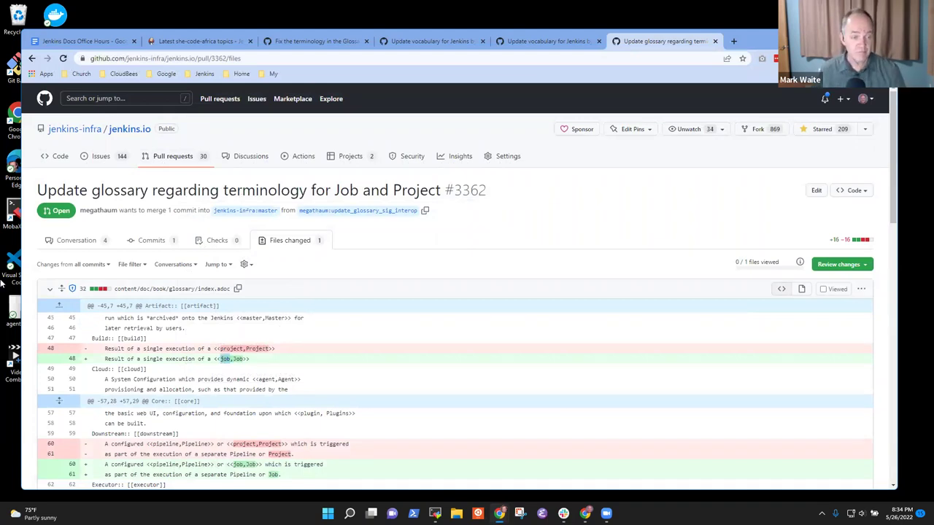
{"action": "left_click", "coordinate": [67, 242]}
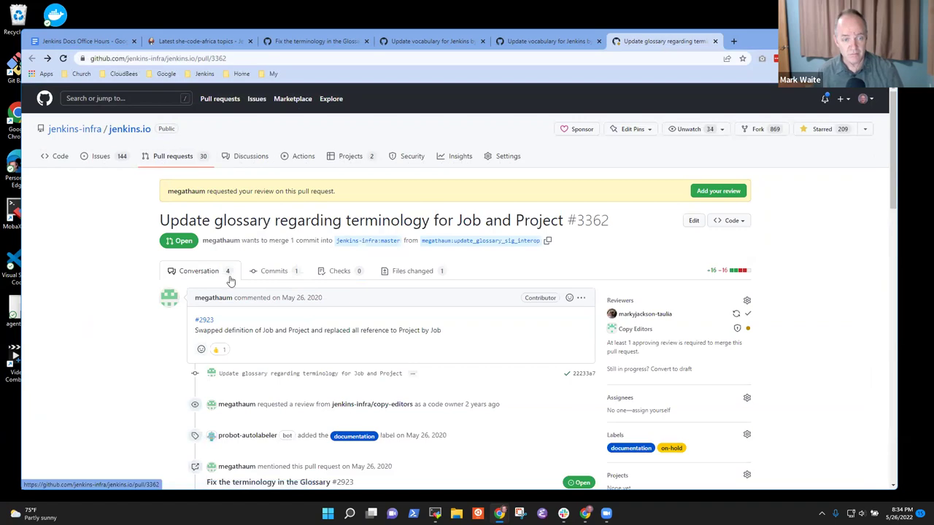
{"action": "scroll", "coordinate": [294, 294], "scroll_direction": "down", "scroll_amount": 10}
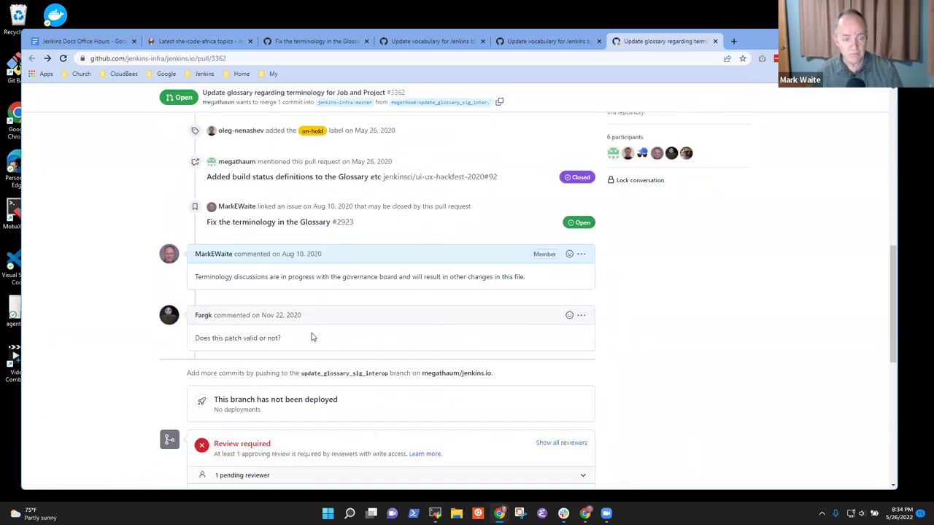
{"action": "scroll", "coordinate": [314, 338], "scroll_direction": "down", "scroll_amount": 2}
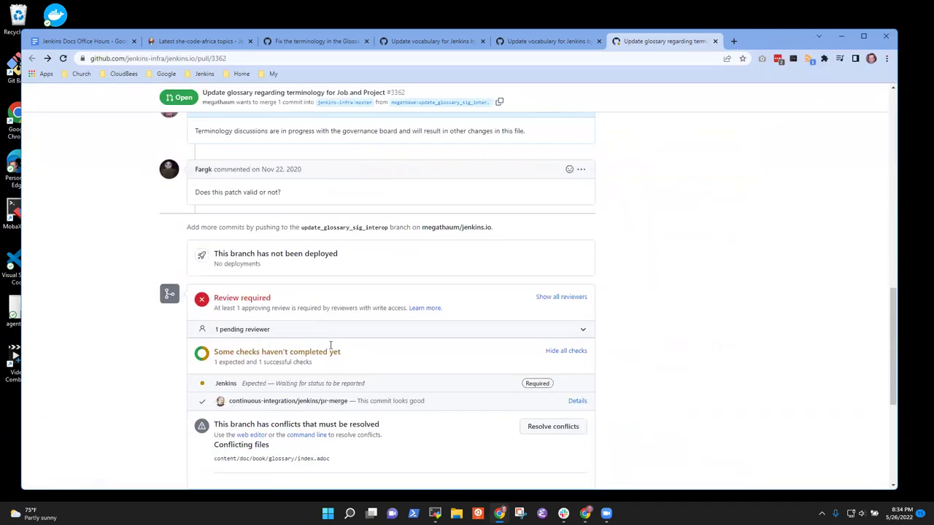
{"action": "scroll", "coordinate": [336, 353], "scroll_direction": "down", "scroll_amount": 2}
{"action": "left_click", "coordinate": [563, 283]}
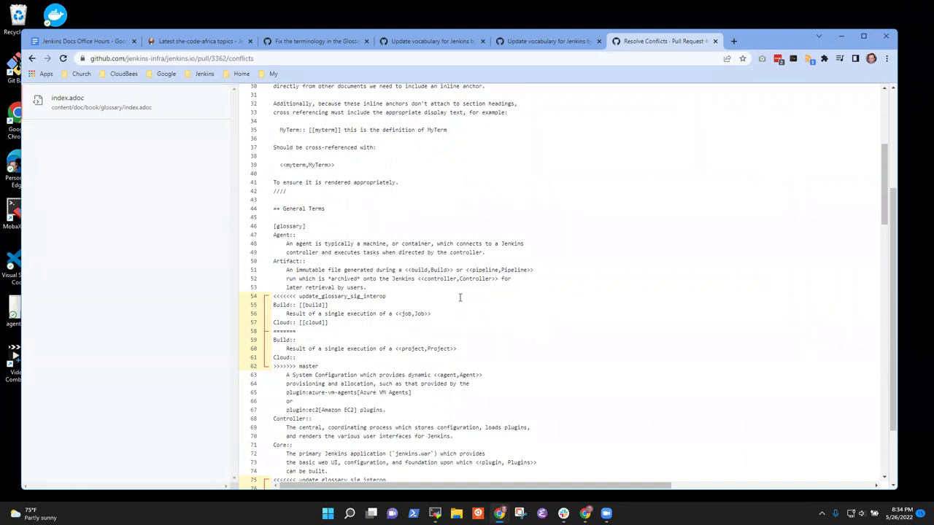
- Delete the markers and master's versions in the Build/Cloud and Downstream/Executor conflicts
{"action": "key", "text": "shift+End"}
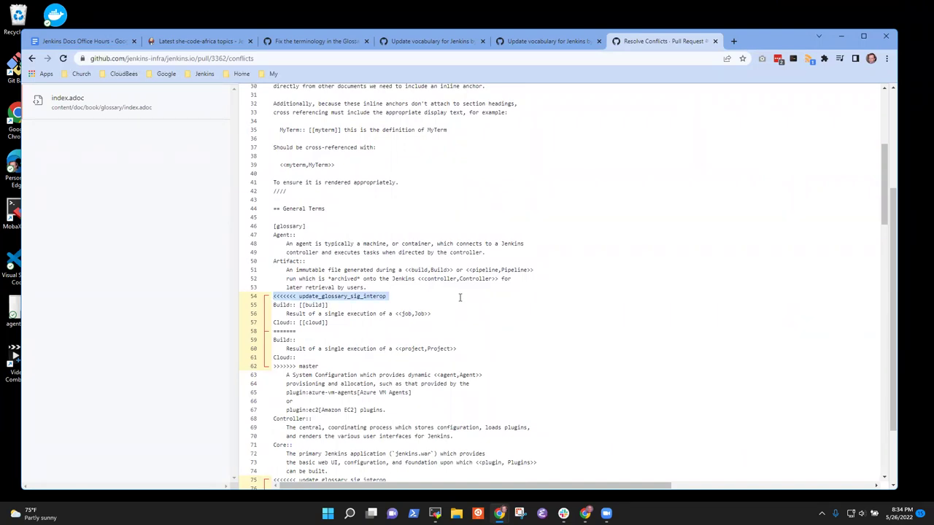
{"action": "key", "text": "Delete"}
{"action": "key", "text": "Delete"}
{"action": "key", "text": "Down"}
{"action": "key", "text": "Down"}
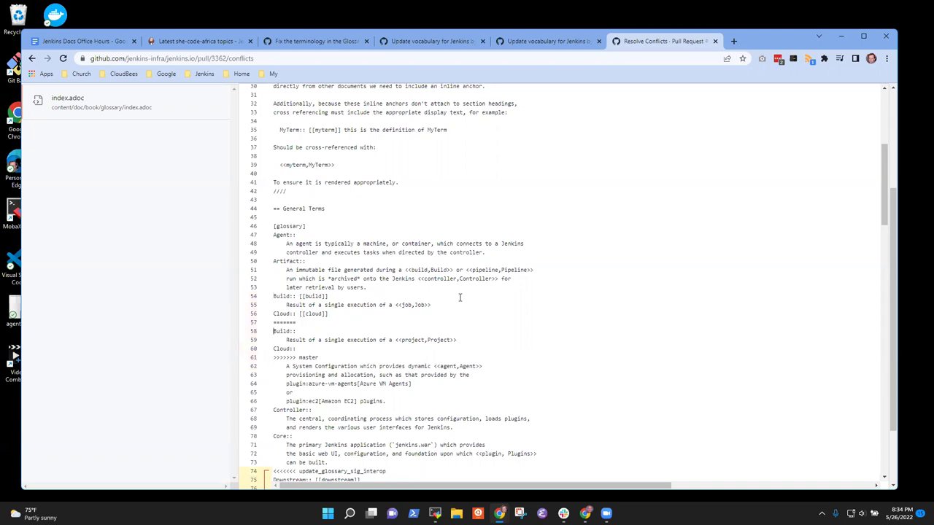
{"action": "key", "text": "shift+Down"}
{"action": "key", "text": "shift+Down"}
{"action": "key", "text": "shift+Down"}
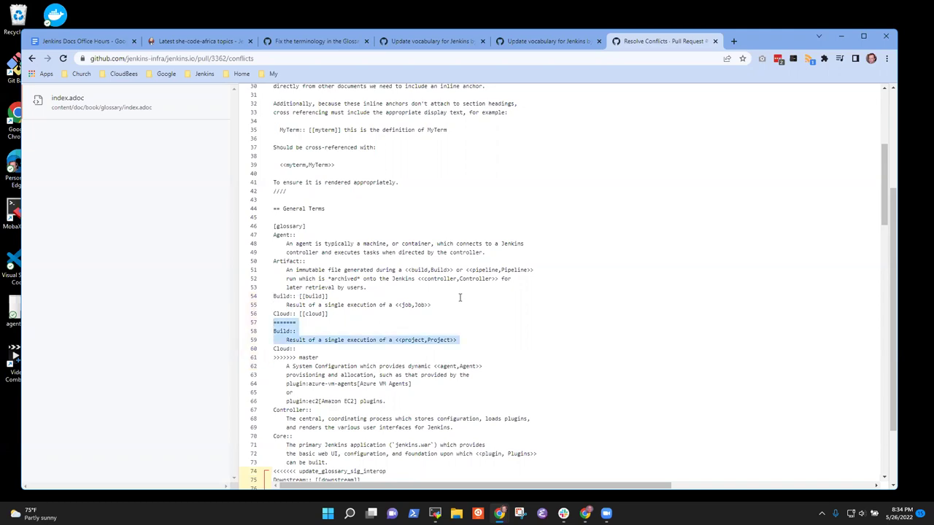
{"action": "key", "text": "shift+Down"}
{"action": "key", "text": "shift+Down"}
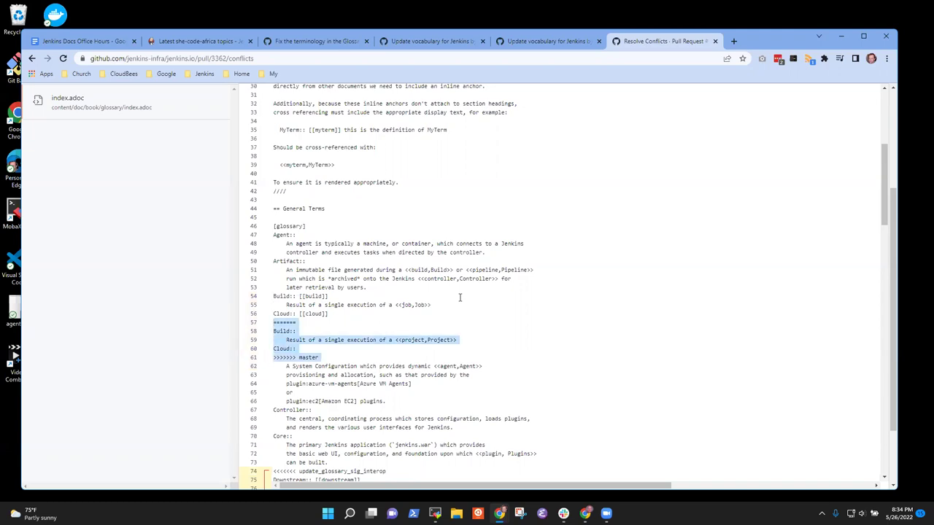
{"action": "key", "text": "Delete"}
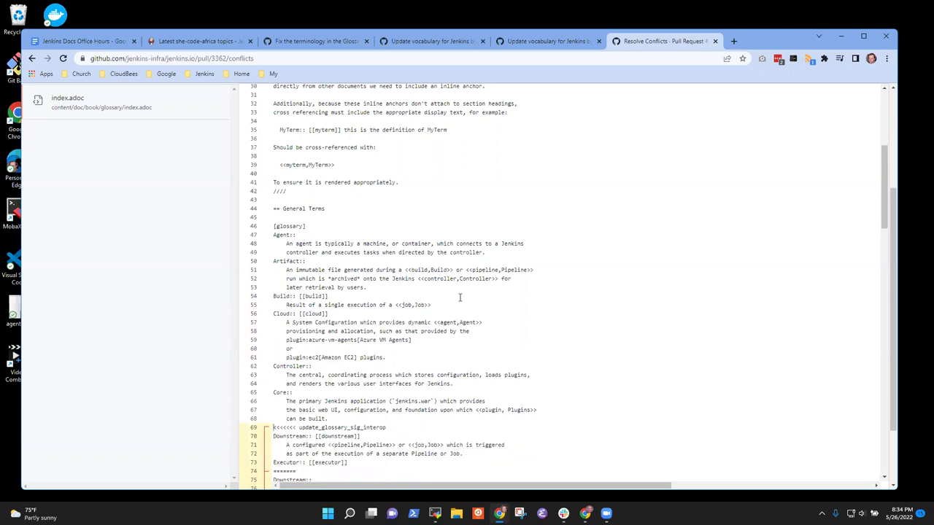
{"action": "scroll", "coordinate": [449, 307], "scroll_direction": "down", "scroll_amount": 3}
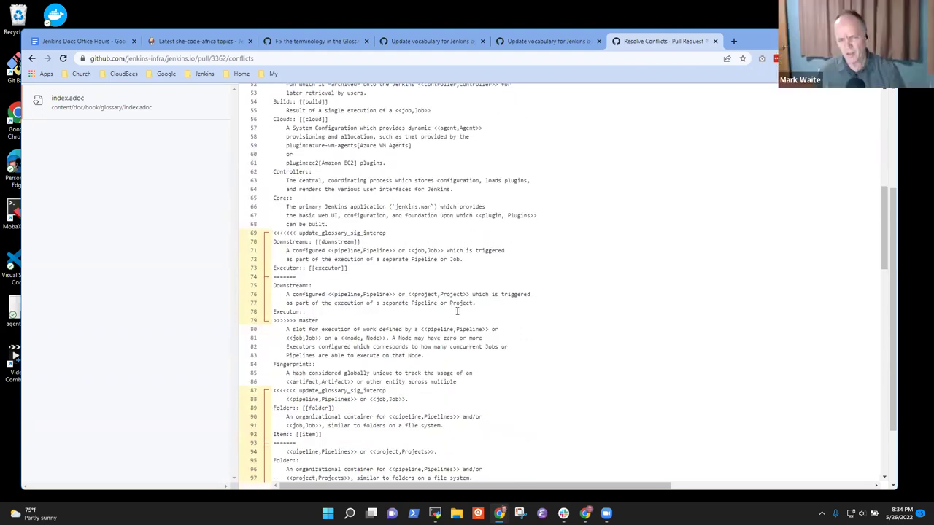
{"action": "key", "text": "shift+Down"}
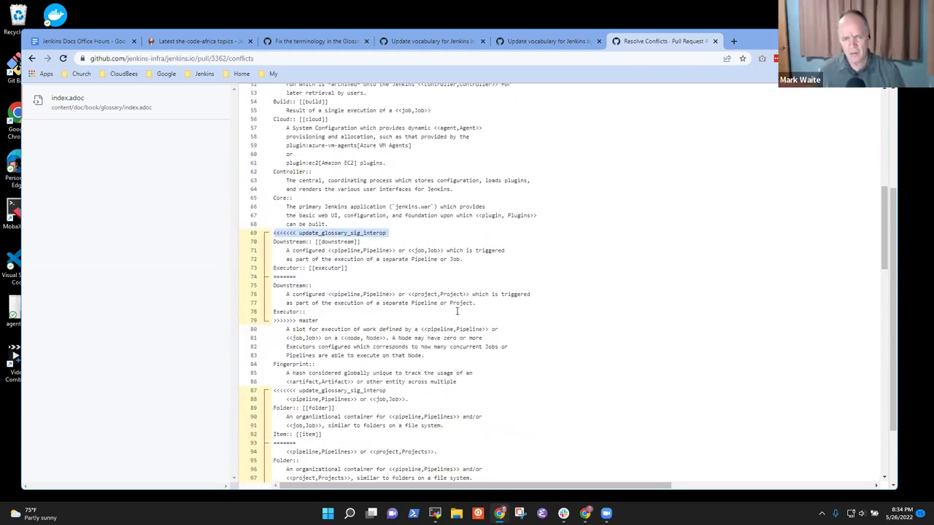
{"action": "key", "text": "Delete"}
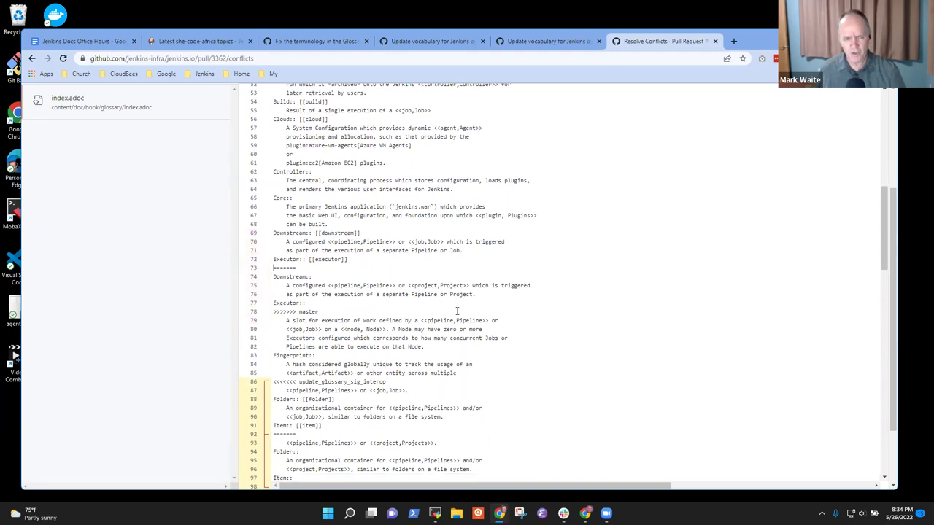
{"action": "key", "text": "shift+Down"}
{"action": "key", "text": "shift+Down"}
{"action": "key", "text": "shift+Down"}
{"action": "key", "text": "shift+Down"}
{"action": "key", "text": "shift+Down"}
{"action": "key", "text": "shift+Down"}
{"action": "key", "text": "Delete"}
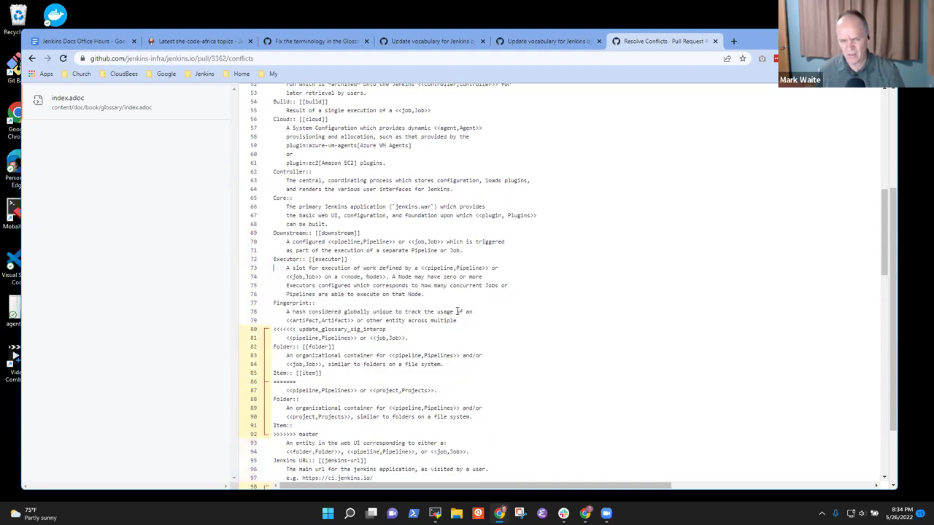
{"action": "key", "text": "Down"}
{"action": "key", "text": "Down"}
{"action": "key", "text": "Down"}
{"action": "key", "text": "Down"}
{"action": "key", "text": "Down"}
{"action": "key", "text": "Down"}
- Remove master's Folder/Item and deprecated Job/Label versions along with their conflict markers
{"action": "key", "text": "shift+Down"}
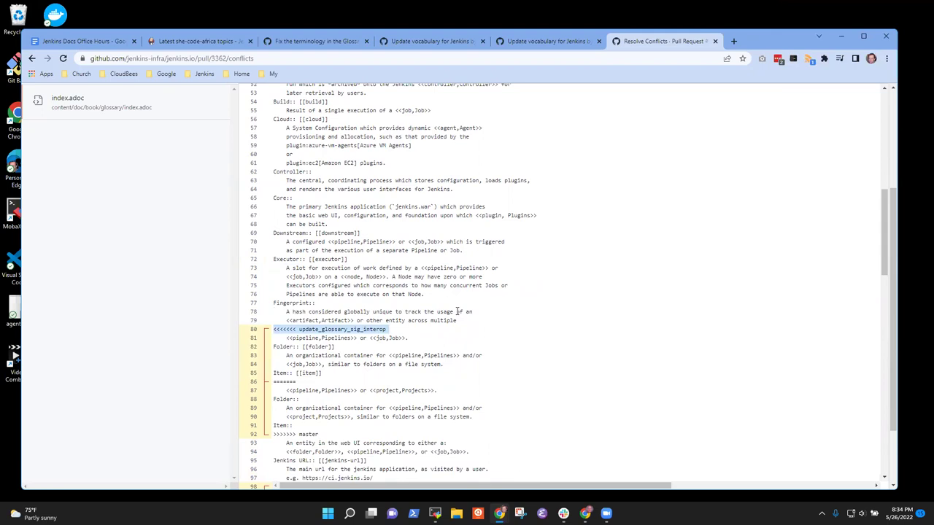
{"action": "key", "text": "Delete"}
{"action": "key", "text": "Down"}
{"action": "key", "text": "Down"}
{"action": "key", "text": "shift+Down"}
{"action": "key", "text": "shift+Down"}
{"action": "key", "text": "shift+Down"}
{"action": "key", "text": "shift+Down"}
{"action": "key", "text": "shift+Down"}
{"action": "key", "text": "shift+Down"}
{"action": "key", "text": "shift+Down"}
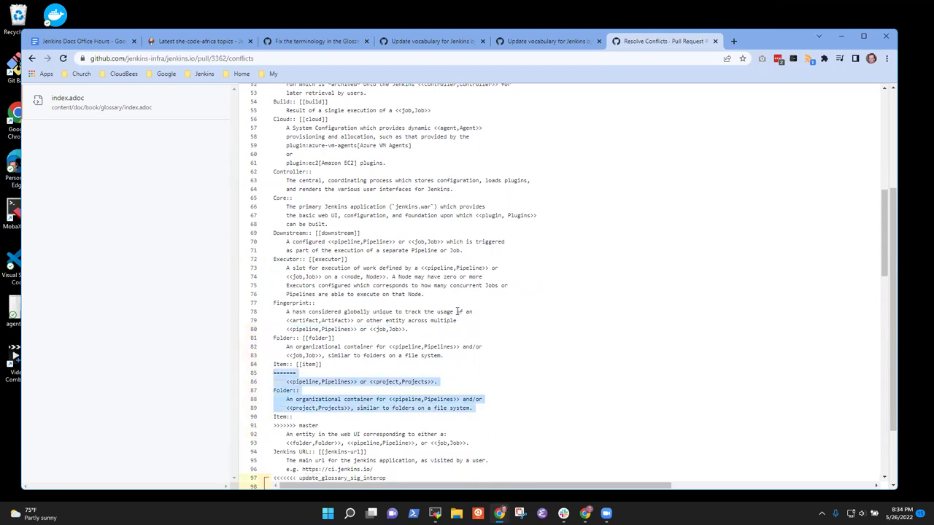
{"action": "key", "text": "Delete"}
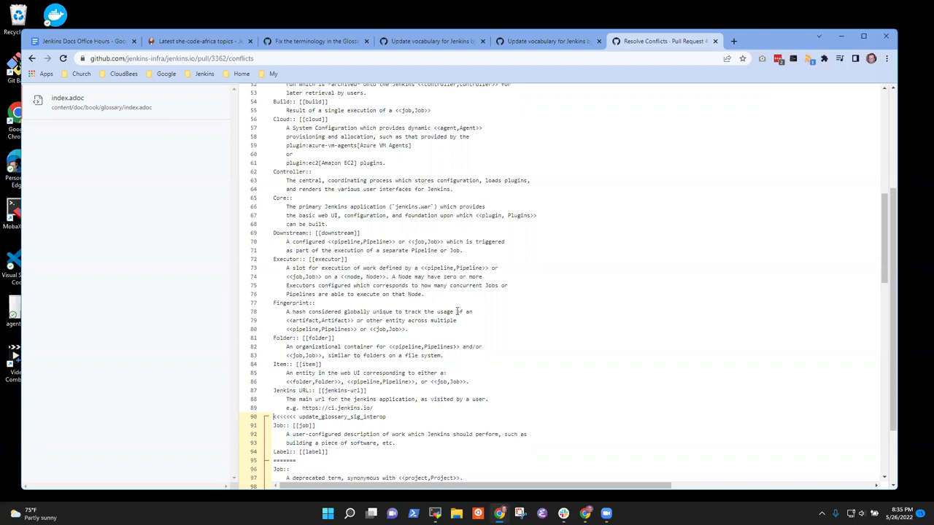
{"action": "key", "text": "shift+End"}
{"action": "key", "text": "Delete"}
{"action": "key", "text": "Delete"}
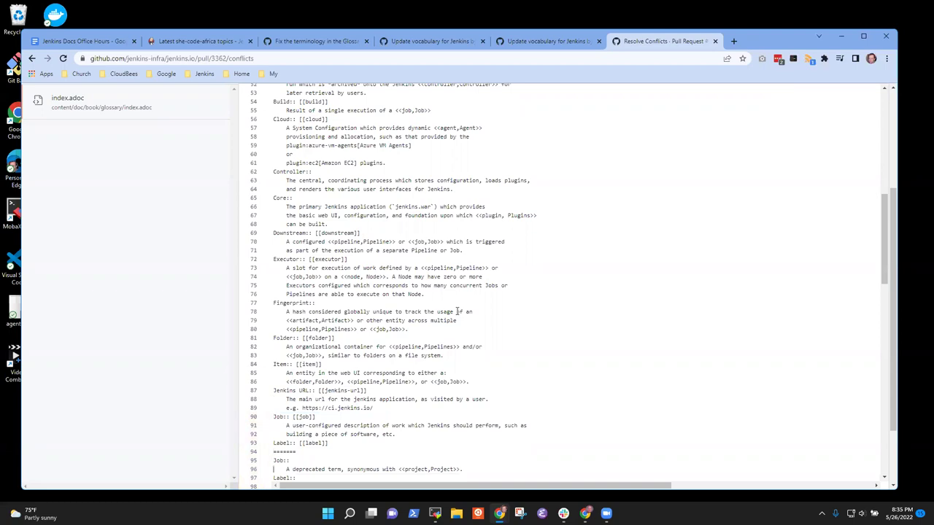
{"action": "scroll", "coordinate": [458, 311], "scroll_direction": "down", "scroll_amount": 2}
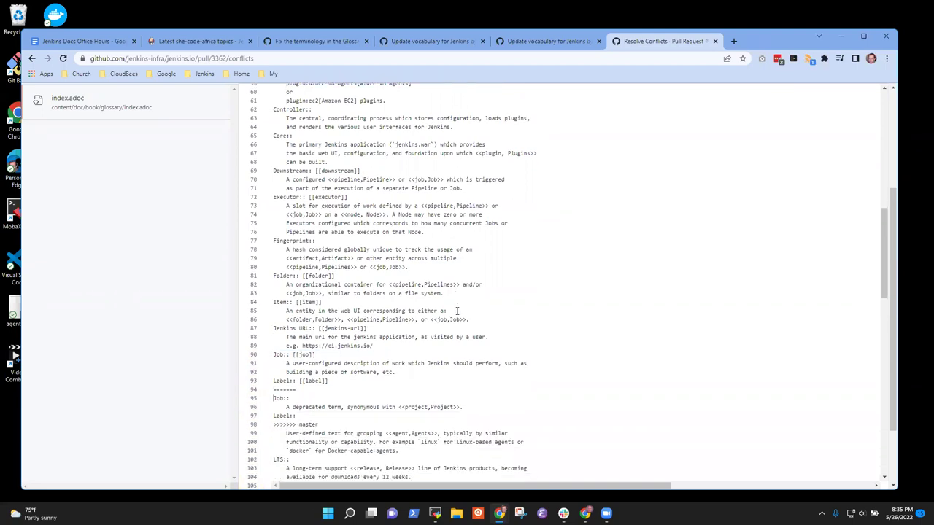
{"action": "key", "text": "shift+Down"}
{"action": "key", "text": "shift+Down"}
{"action": "key", "text": "shift+Down"}
{"action": "key", "text": "shift+Down"}
{"action": "key", "text": "shift+Down"}
{"action": "key", "text": "Delete"}
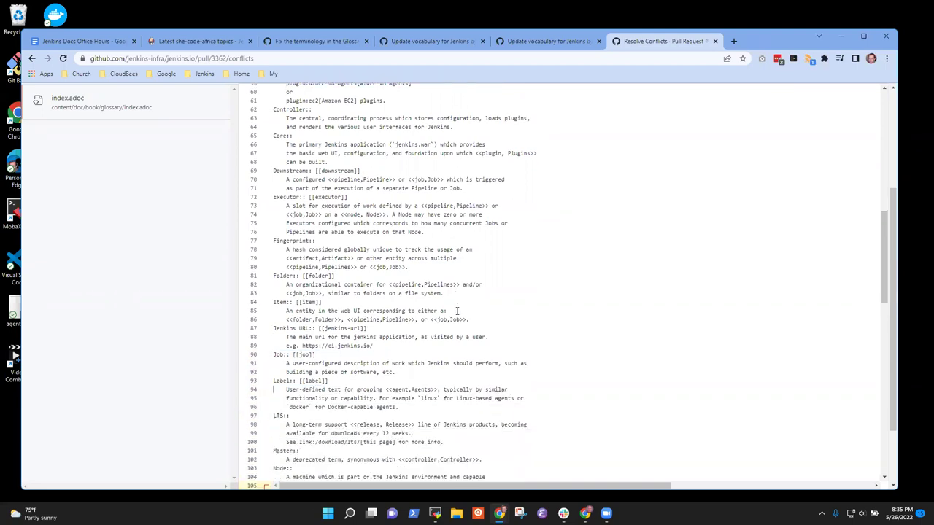
{"action": "key", "text": "Down"}
{"action": "key", "text": "Down"}
{"action": "key", "text": "Down"}
{"action": "key", "text": "Down"}
{"action": "key", "text": "Down"}
{"action": "key", "text": "Down"}
{"action": "key", "text": "Down"}
{"action": "key", "text": "Down"}
{"action": "key", "text": "Down"}
{"action": "key", "text": "Down"}
{"action": "key", "text": "Down"}
{"action": "key", "text": "Down"}
{"action": "key", "text": "Down"}
{"action": "key", "text": "Down"}
{"action": "key", "text": "Down"}
{"action": "key", "text": "Down"}
{"action": "key", "text": "Down"}
{"action": "key", "text": "Down"}
{"action": "key", "text": "Down"}
{"action": "key", "text": "Down"}
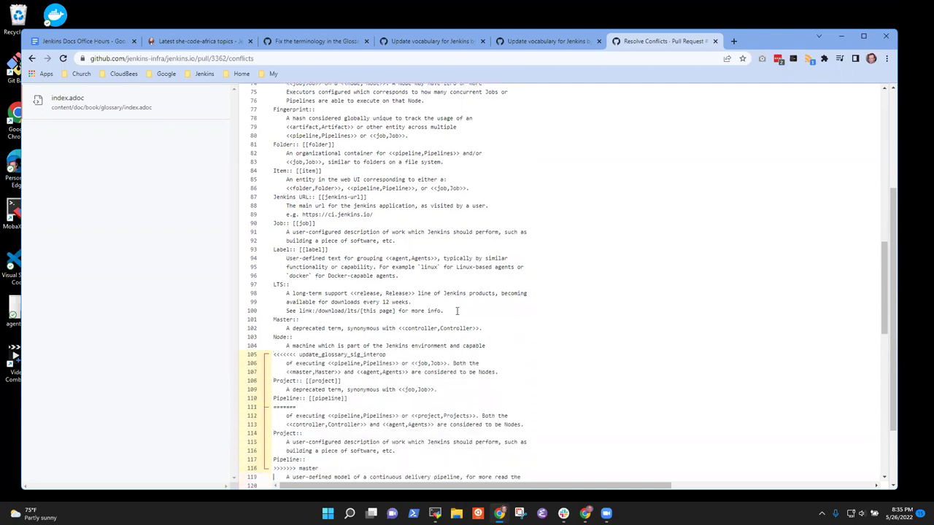
- Clear the Project/Pipeline and Trigger conflicts, keeping the branch's Job wording
{"action": "key", "text": "shift+Down"}
{"action": "key", "text": "Delete"}
{"action": "key", "text": "Down"}
{"action": "key", "text": "Down"}
{"action": "key", "text": "Down"}
{"action": "key", "text": "Down"}
{"action": "key", "text": "Down"}
{"action": "key", "text": "shift+Down"}
{"action": "key", "text": "shift+Down"}
{"action": "key", "text": "shift+Down"}
{"action": "key", "text": "shift+Down"}
{"action": "key", "text": "shift+Down"}
{"action": "key", "text": "shift+Down"}
{"action": "key", "text": "shift+Down"}
{"action": "key", "text": "shift+Down"}
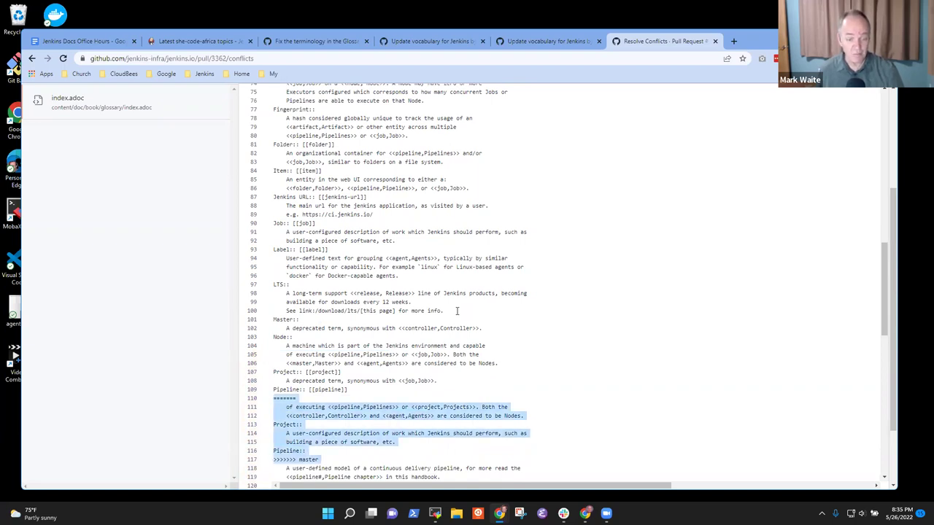
{"action": "key", "text": "Delete"}
{"action": "key", "text": "Down"}
{"action": "key", "text": "Down"}
{"action": "key", "text": "Down"}
{"action": "key", "text": "Down"}
{"action": "key", "text": "Down"}
{"action": "key", "text": "Down"}
{"action": "key", "text": "Down"}
{"action": "key", "text": "Down"}
{"action": "key", "text": "Down"}
{"action": "key", "text": "Down"}
{"action": "key", "text": "Down"}
{"action": "key", "text": "Down"}
{"action": "key", "text": "Down"}
{"action": "key", "text": "Down"}
{"action": "key", "text": "Down"}
{"action": "key", "text": "Down"}
{"action": "key", "text": "Down"}
{"action": "key", "text": "Down"}
{"action": "key", "text": "Down"}
{"action": "key", "text": "Down"}
{"action": "key", "text": "Down"}
{"action": "key", "text": "Down"}
{"action": "key", "text": "Down"}
{"action": "key", "text": "Down"}
{"action": "key", "text": "Down"}
{"action": "key", "text": "Down"}
{"action": "key", "text": "Down"}
{"action": "key", "text": "Down"}
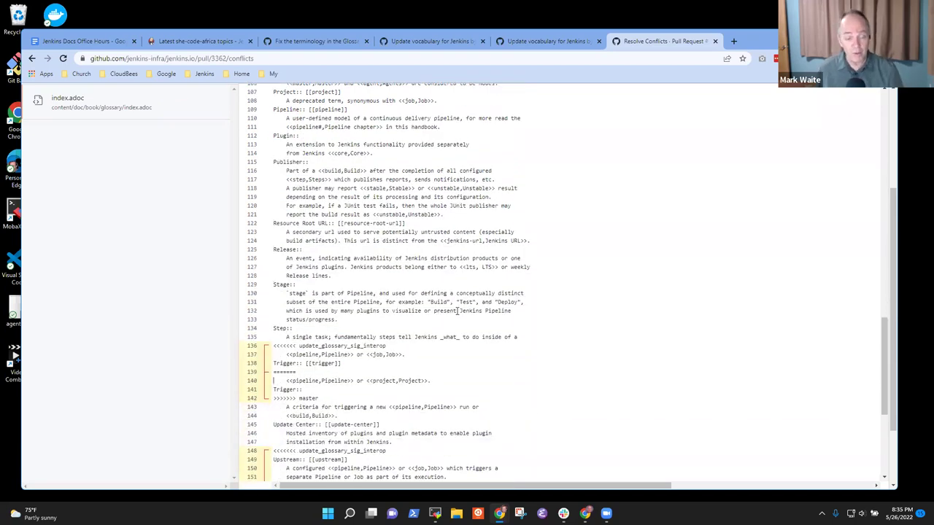
{"action": "key", "text": "shift+Down"}
{"action": "key", "text": "Delete"}
{"action": "key", "text": "Down"}
{"action": "key", "text": "Down"}
{"action": "key", "text": "shift+Down"}
{"action": "key", "text": "shift+Down"}
{"action": "key", "text": "shift+Down"}
{"action": "key", "text": "shift+Down"}
{"action": "key", "text": "Delete"}
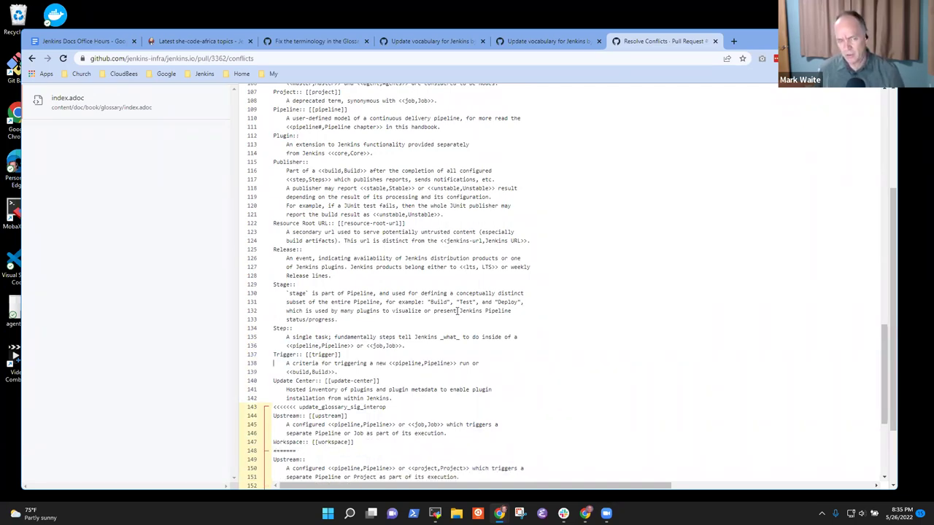
{"action": "key", "text": "Down"}
{"action": "key", "text": "Down"}
{"action": "key", "text": "Down"}
- Remove the final Upstream/Workspace conflict block and check the file end for leftover markers
{"action": "key", "text": "Down"}
{"action": "key", "text": "Down"}
{"action": "key", "text": "shift+Down"}
{"action": "key", "text": "Delete"}
{"action": "key", "text": "Down"}
{"action": "key", "text": "Down"}
{"action": "key", "text": "Down"}
{"action": "key", "text": "Down"}
{"action": "key", "text": "shift+Down"}
{"action": "key", "text": "shift+Down"}
{"action": "key", "text": "shift+Down"}
{"action": "key", "text": "shift+Down"}
{"action": "key", "text": "shift+Down"}
{"action": "key", "text": "shift+Down"}
{"action": "key", "text": "Delete"}
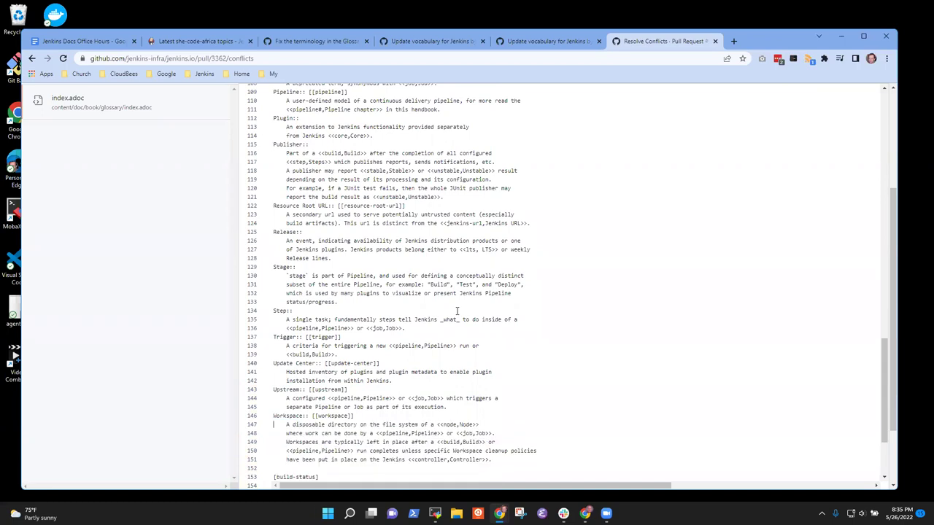
{"action": "key", "text": "Down"}
{"action": "key", "text": "Down"}
{"action": "key", "text": "Down"}
{"action": "key", "text": "Down"}
{"action": "key", "text": "Down"}
{"action": "key", "text": "Down"}
{"action": "key", "text": "Down"}
{"action": "key", "text": "Down"}
{"action": "key", "text": "Down"}
{"action": "key", "text": "Down"}
{"action": "key", "text": "Down"}
{"action": "key", "text": "Down"}
{"action": "key", "text": "Down"}
{"action": "key", "text": "Down"}
{"action": "key", "text": "Down"}
{"action": "key", "text": "Down"}
{"action": "key", "text": "Down"}
{"action": "key", "text": "Down"}
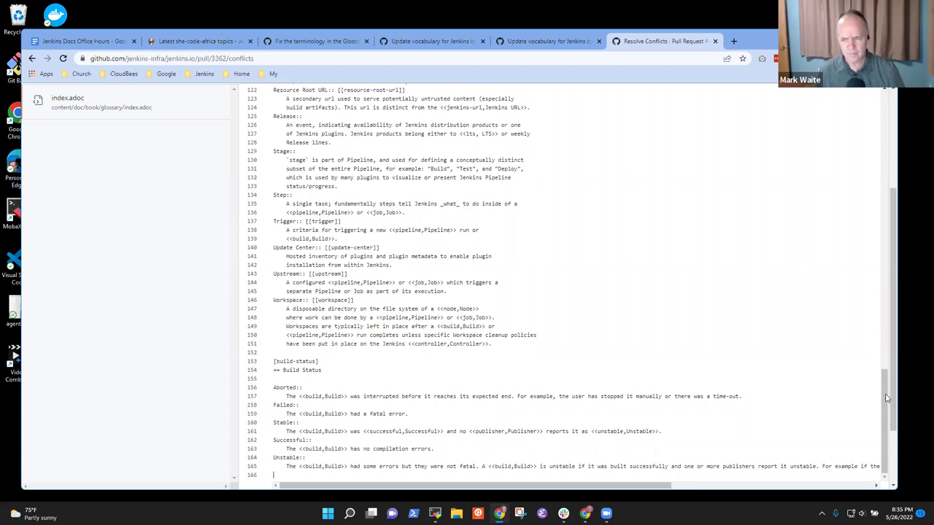
{"action": "scroll", "coordinate": [887, 398], "scroll_direction": "up", "scroll_amount": 3}
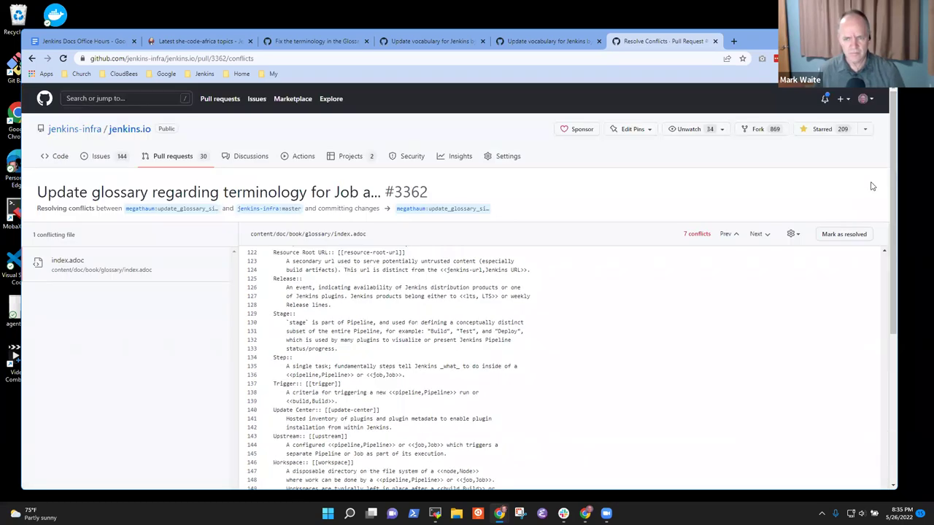
- Mark index.adoc resolved, commit the merge, and look over #3362's conversation page
{"action": "left_click", "coordinate": [848, 234]}
{"action": "left_click", "coordinate": [839, 210]}
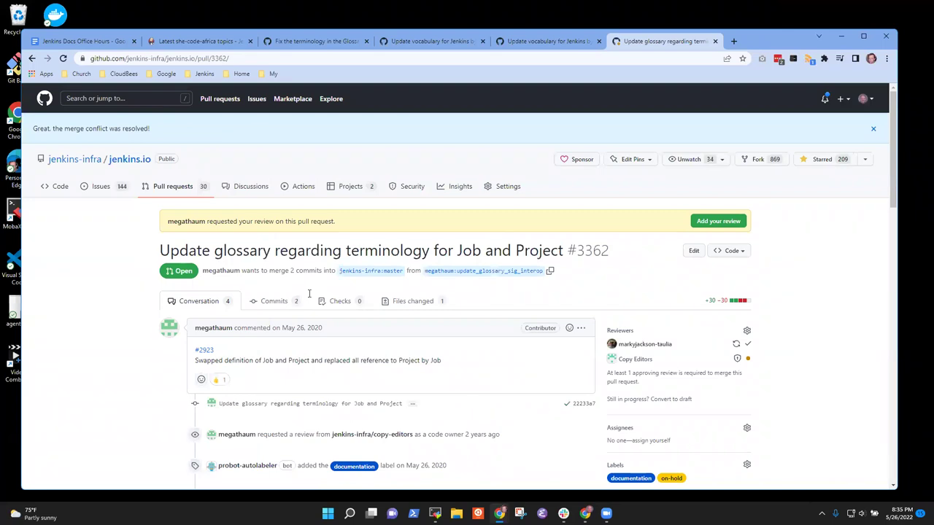
{"action": "scroll", "coordinate": [445, 403], "scroll_direction": "down", "scroll_amount": 10}
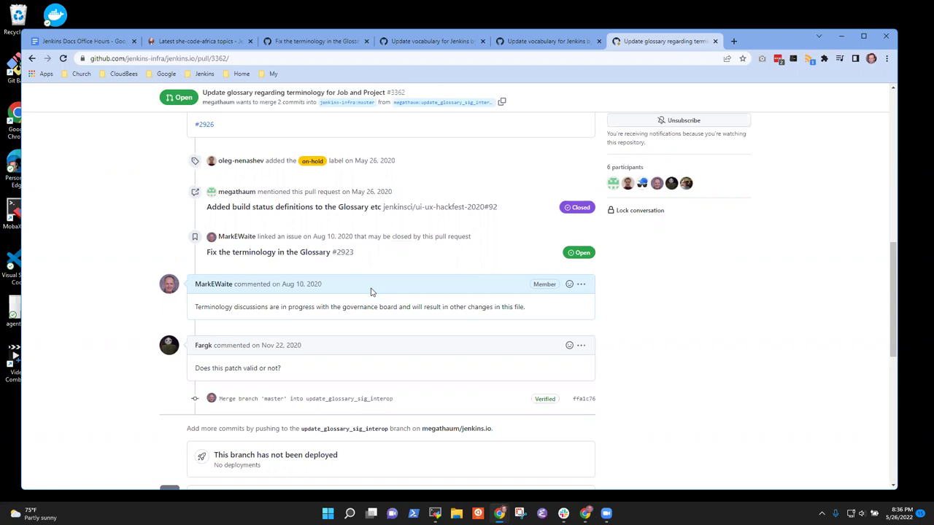
{"action": "scroll", "coordinate": [281, 299], "scroll_direction": "down", "scroll_amount": 3}
{"action": "scroll", "coordinate": [418, 268], "scroll_direction": "up", "scroll_amount": 2}
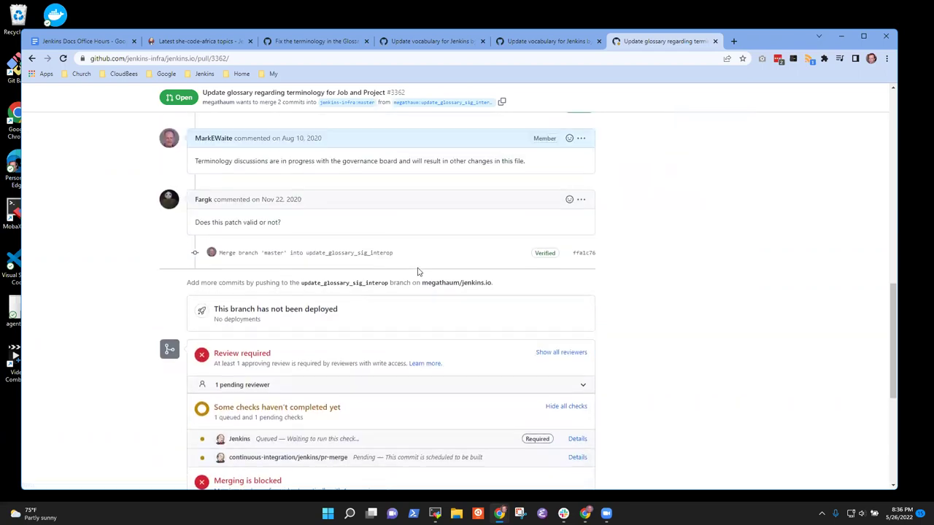
{"action": "scroll", "coordinate": [417, 271], "scroll_direction": "down", "scroll_amount": 3}
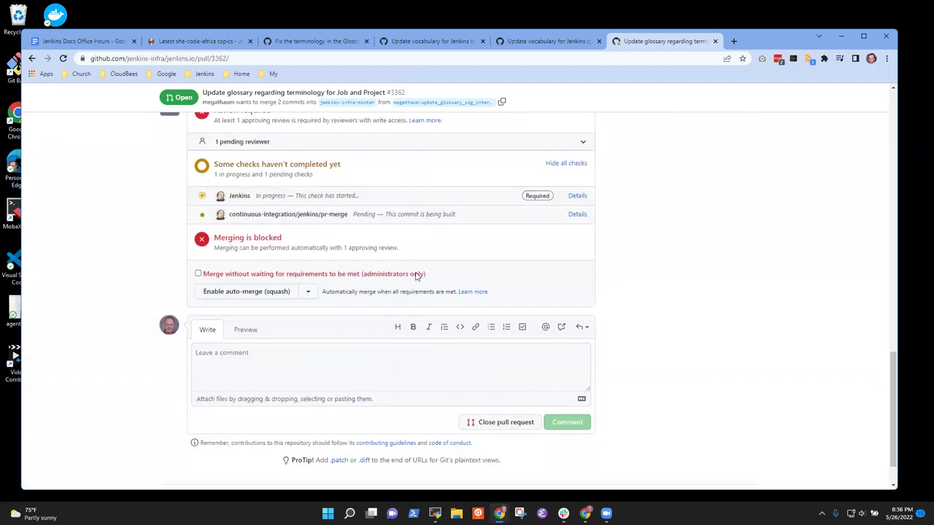
{"action": "scroll", "coordinate": [416, 277], "scroll_direction": "up", "scroll_amount": 10}
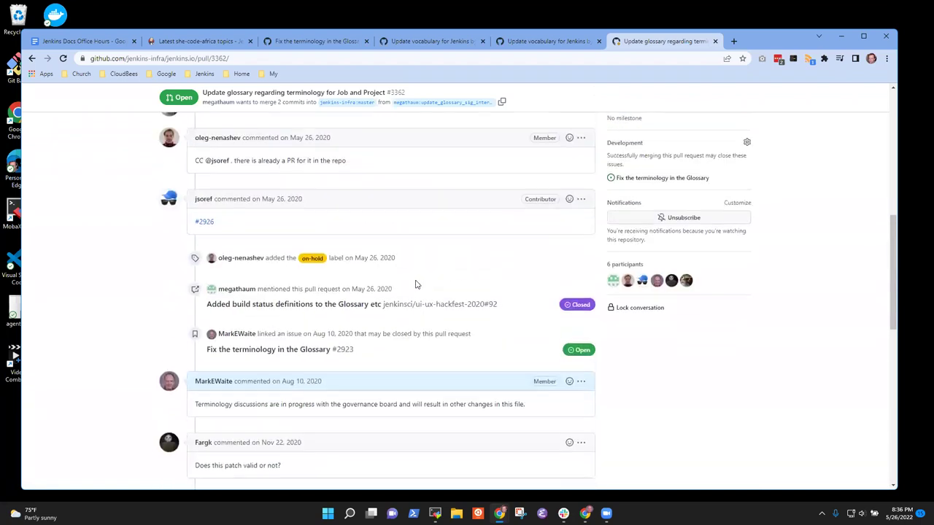
{"action": "scroll", "coordinate": [415, 284], "scroll_direction": "up", "scroll_amount": 5}
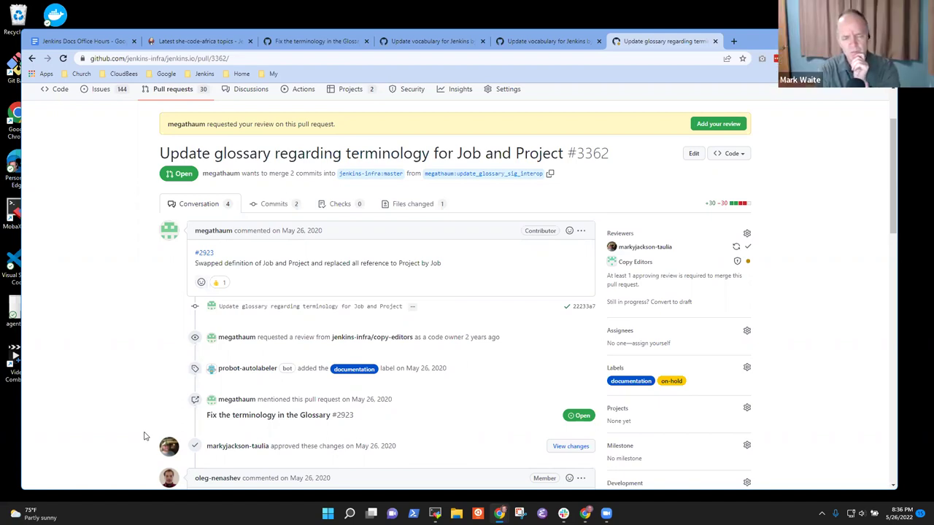
- Scroll #3362's index.adoc diff showing the Build, Cloud, Downstream and Executor edits
{"action": "left_click", "coordinate": [400, 206]}
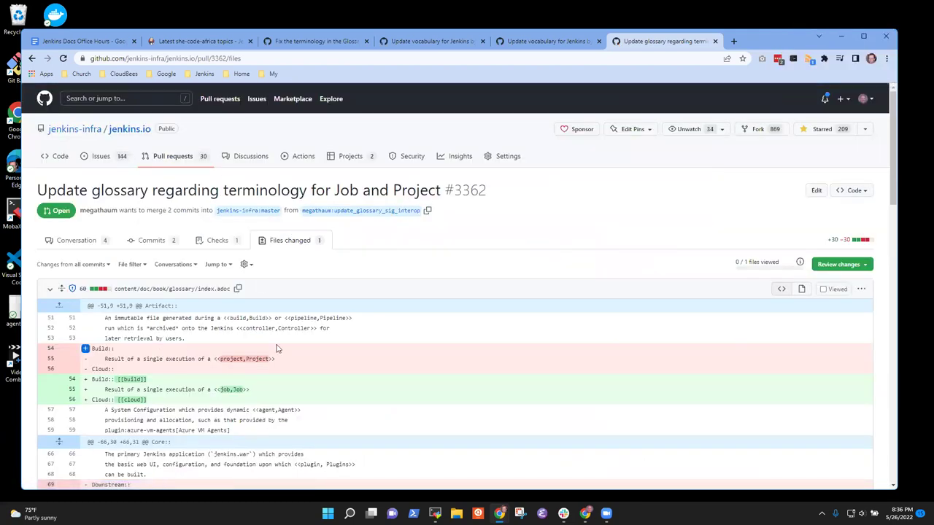
{"action": "scroll", "coordinate": [251, 257], "scroll_direction": "down", "scroll_amount": 2}
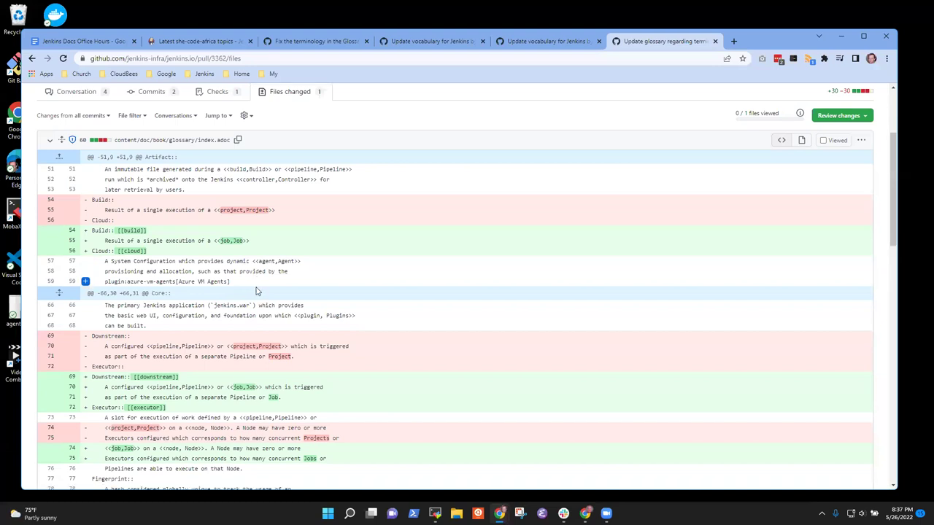
{"action": "scroll", "coordinate": [260, 290], "scroll_direction": "down", "scroll_amount": 1}
{"action": "scroll", "coordinate": [260, 290], "scroll_direction": "down", "scroll_amount": 3}
{"action": "scroll", "coordinate": [284, 292], "scroll_direction": "up", "scroll_amount": 2}
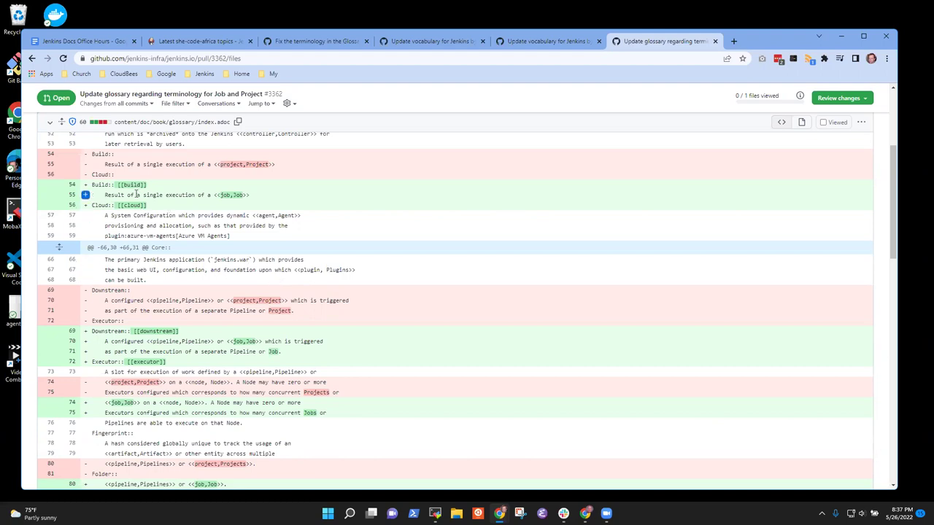
{"action": "left_click_drag", "start_coordinate": [109, 195], "coordinate": [249, 197]}
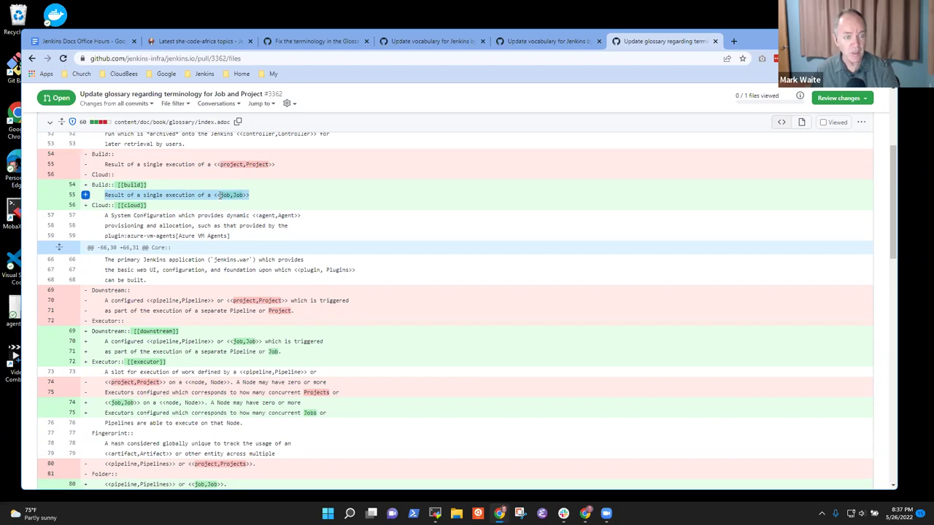
{"action": "double_click", "coordinate": [221, 195]}
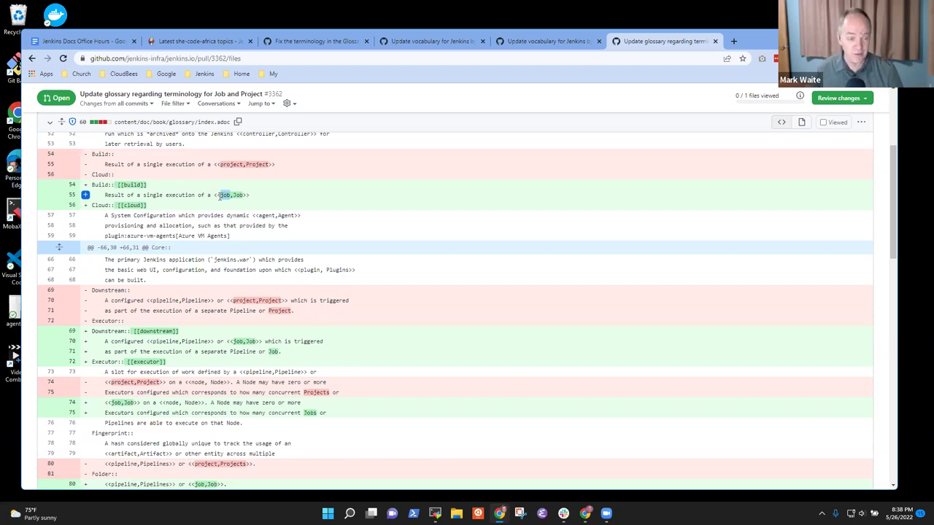
{"action": "left_click", "coordinate": [175, 199]}
{"action": "left_click_drag", "start_coordinate": [253, 197], "coordinate": [93, 195]}
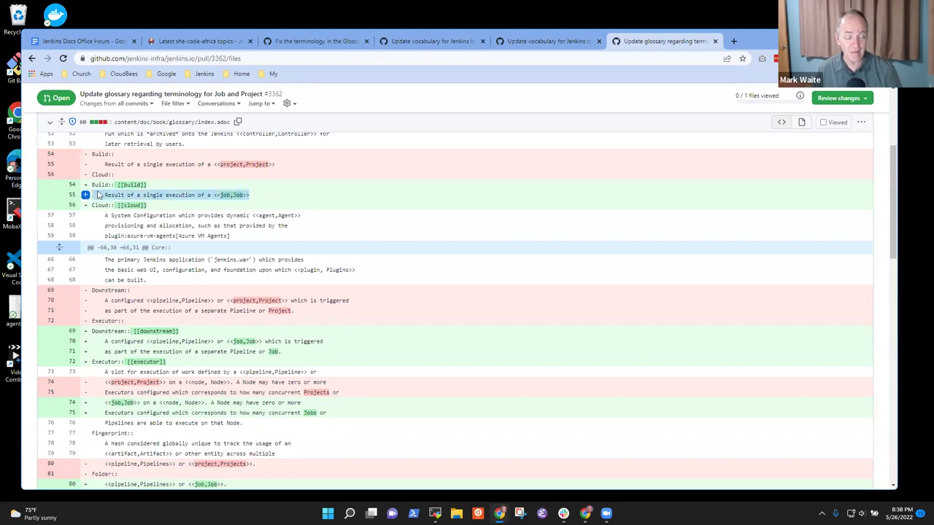
{"action": "left_click", "coordinate": [199, 187]}
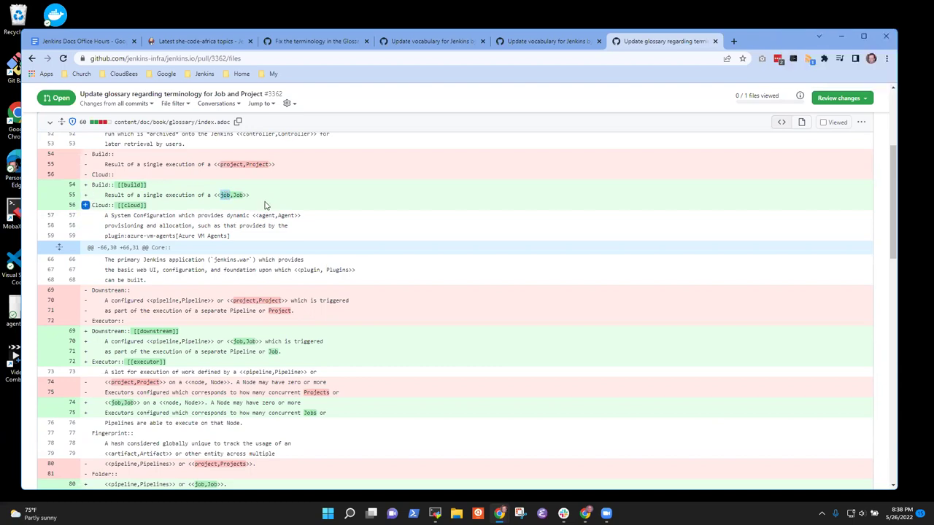
{"action": "left_click_drag", "start_coordinate": [261, 202], "coordinate": [103, 195]}
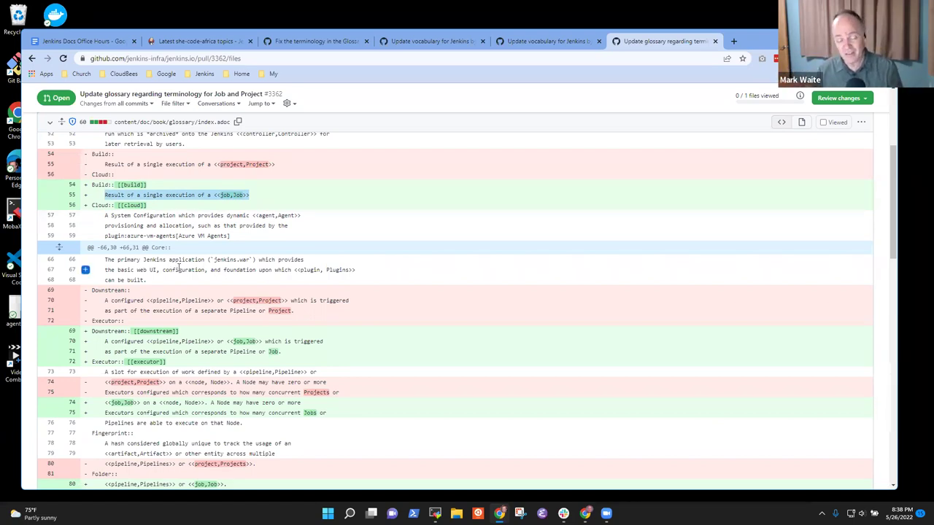
{"action": "scroll", "coordinate": [219, 290], "scroll_direction": "down", "scroll_amount": 5}
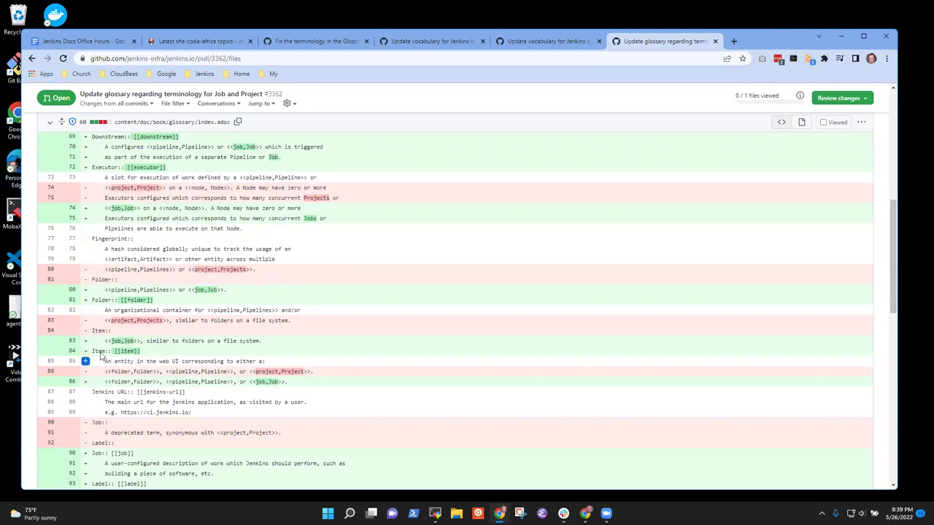
- Draft a line-83 suggestion turning Job into Jobs, then discard the unfinished comment
{"action": "left_click", "coordinate": [80, 340]}
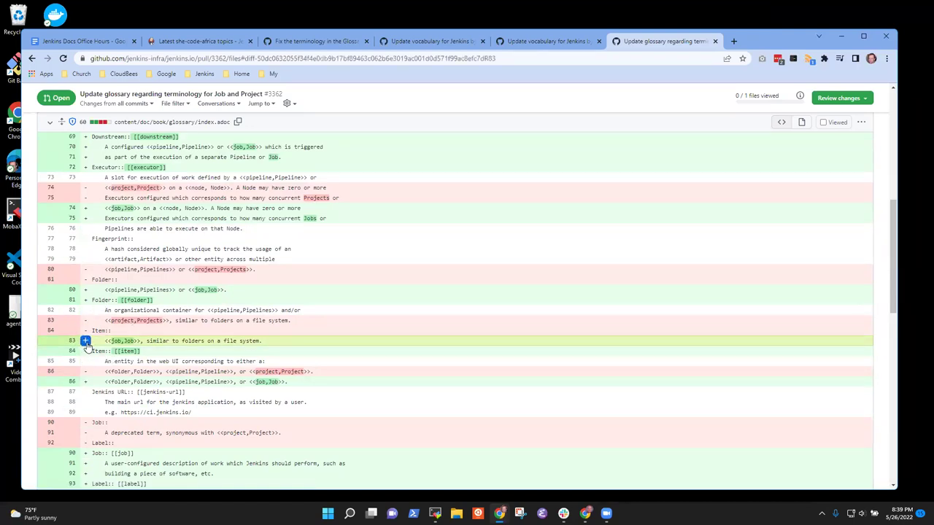
{"action": "left_click", "coordinate": [199, 360]}
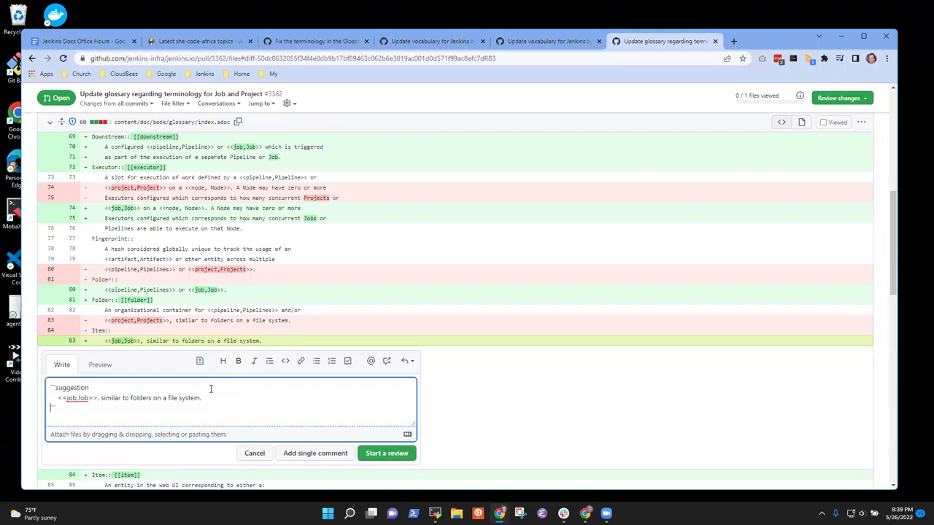
{"action": "key", "text": "Up"}
{"action": "key", "text": "Right"}
{"action": "key", "text": "Right"}
{"action": "key", "text": "Right"}
{"action": "type", "text": "s"}
{"action": "key", "text": "ctrl+Home"}
{"action": "key", "text": "Return"}
{"action": "key", "text": "Up"}
{"action": "type", "text": "Needs to"}
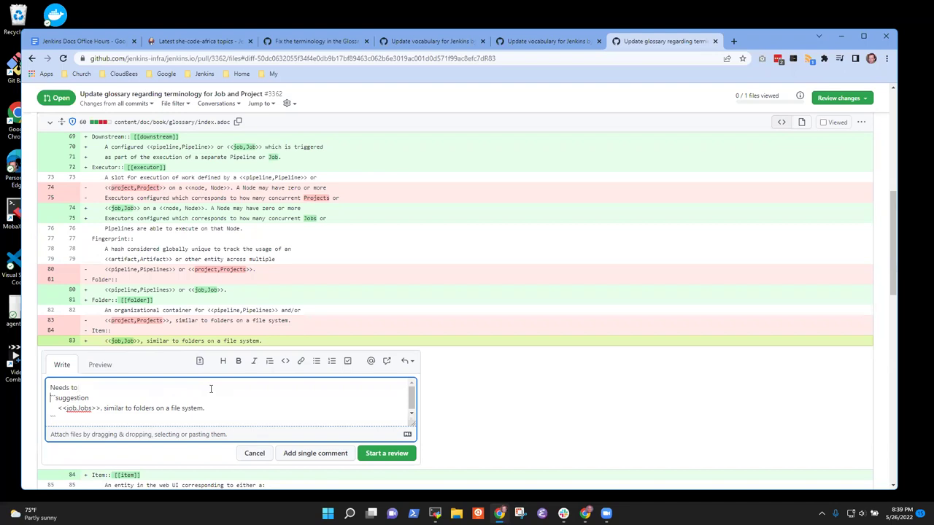
{"action": "key", "text": "Down"}
{"action": "key", "text": "Down"}
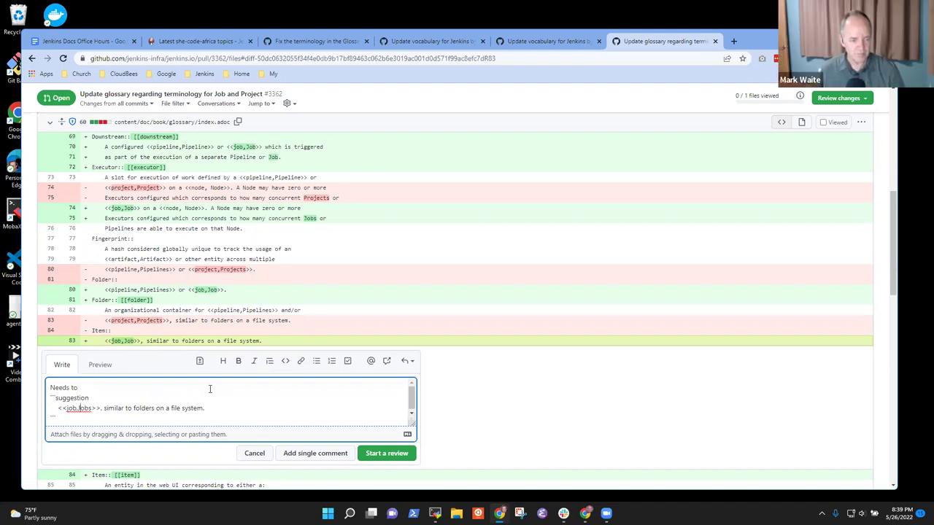
{"action": "key", "text": "Right"}
{"action": "key", "text": "Right"}
{"action": "key", "text": "Right"}
{"action": "key", "text": "Right"}
{"action": "key", "text": "Right"}
{"action": "key", "text": "Right"}
{"action": "key", "text": "BackSpace"}
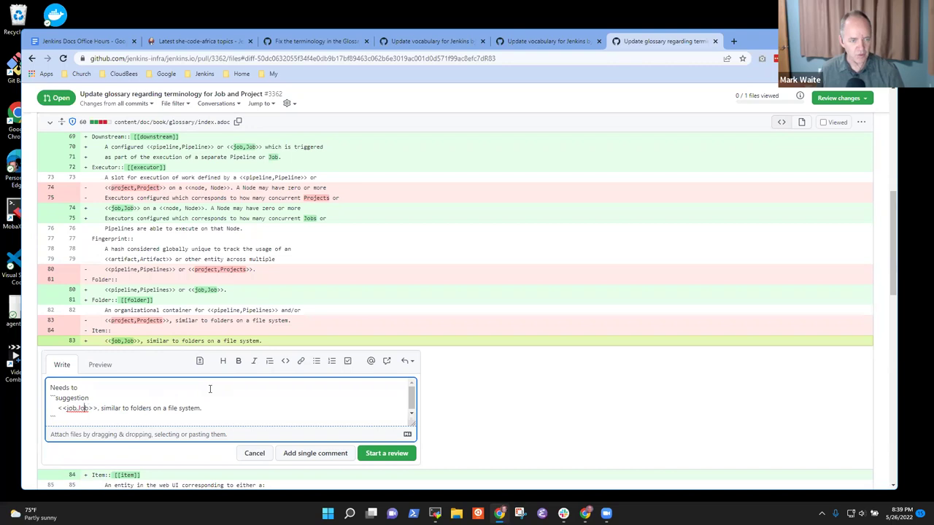
{"action": "left_click", "coordinate": [253, 454]}
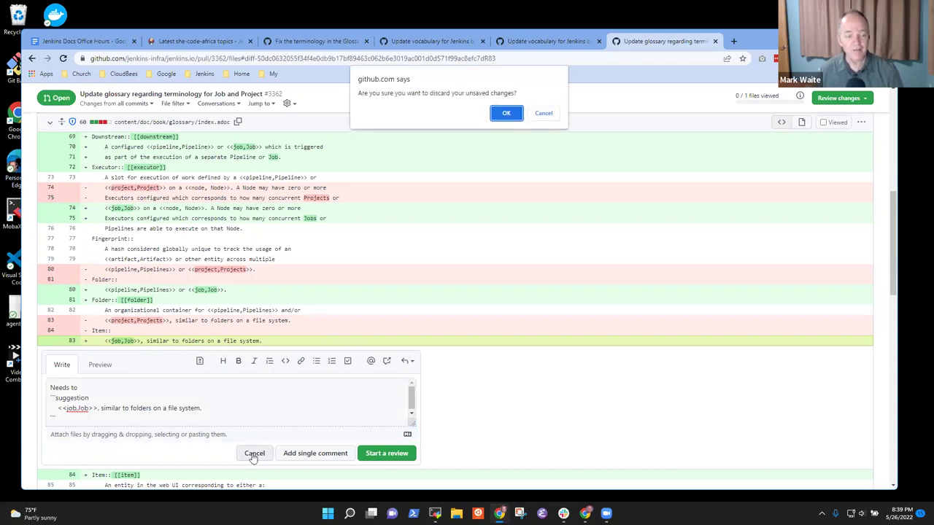
{"action": "left_click", "coordinate": [503, 116]}
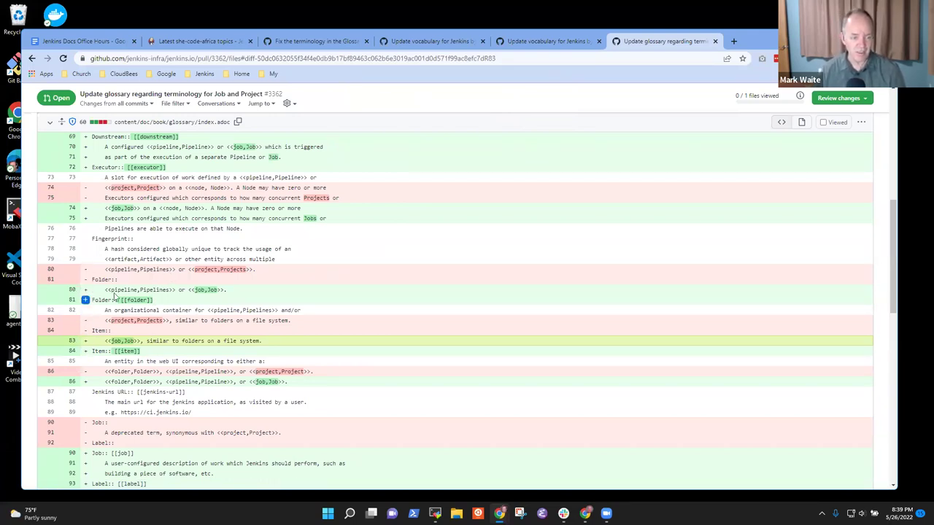
- Start a fresh suggested change on line 83 and append s to the job label
{"action": "double_click", "coordinate": [155, 269]}
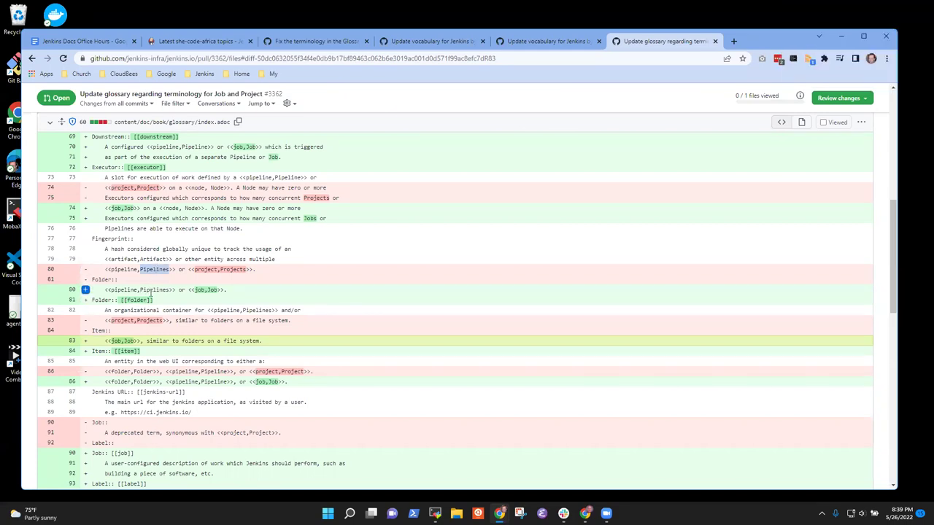
{"action": "left_click", "coordinate": [129, 340]}
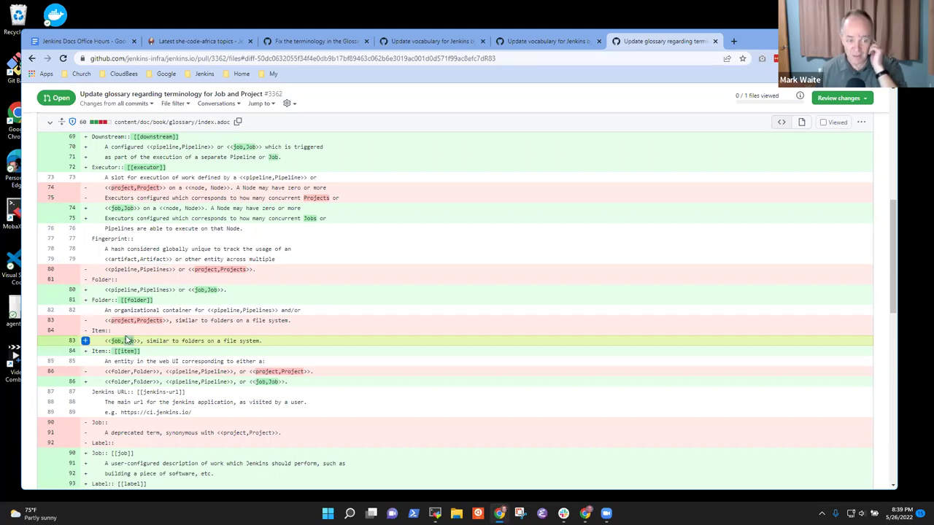
{"action": "left_click", "coordinate": [86, 340]}
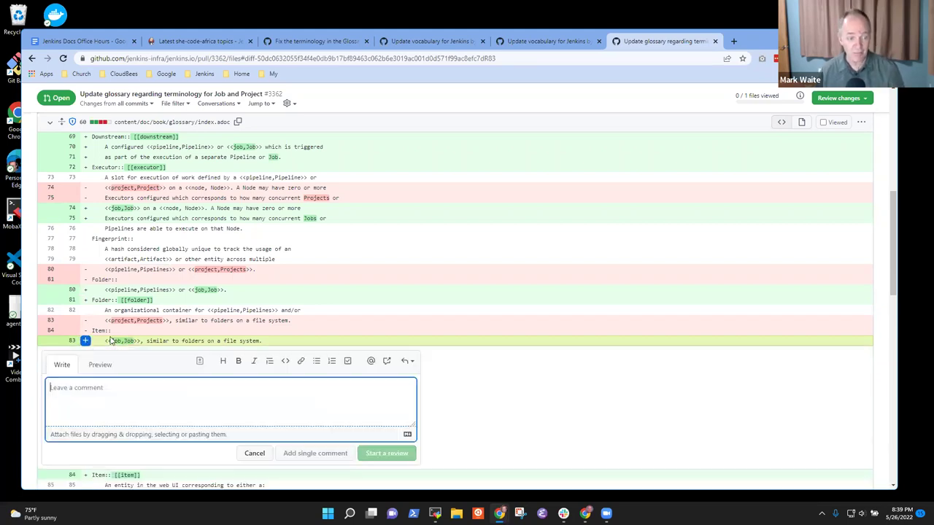
{"action": "left_click", "coordinate": [199, 361]}
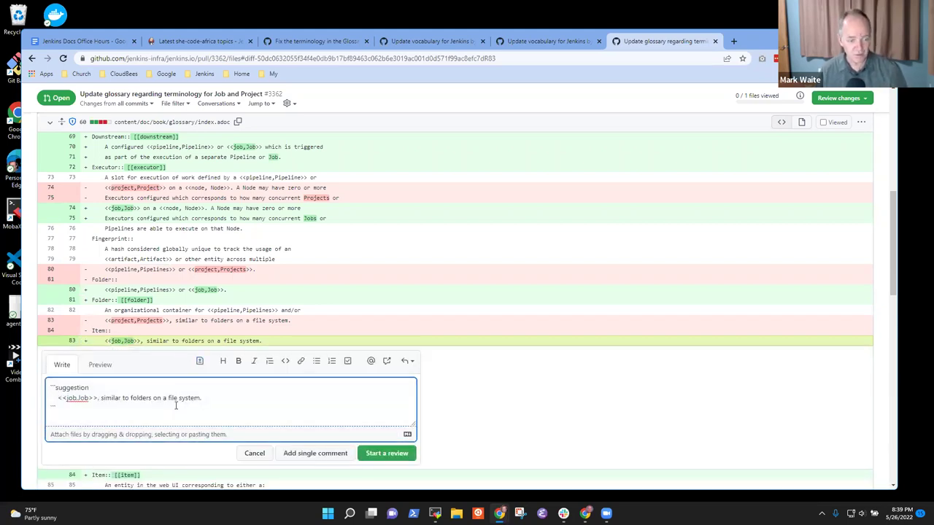
{"action": "key", "text": "Down"}
{"action": "key", "text": "Up"}
{"action": "key", "text": "Up"}
{"action": "key", "text": "Down"}
{"action": "type", "text": "s"}
{"action": "key", "text": "BackSpace"}
{"action": "type", "text": "s"}
- Make it <<job,jobs>>, add the 'Plural and not a proper noun' note, and post it
{"action": "key", "text": "Left"}
{"action": "key", "text": "Left"}
{"action": "key", "text": "Left"}
{"action": "key", "text": "Left"}
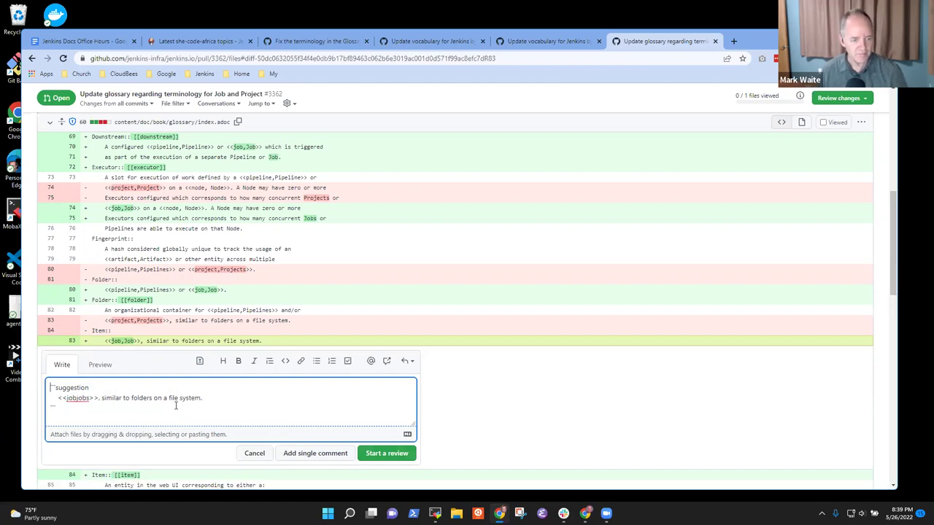
{"action": "key", "text": "Delete"}
{"action": "type", "text": "J"}
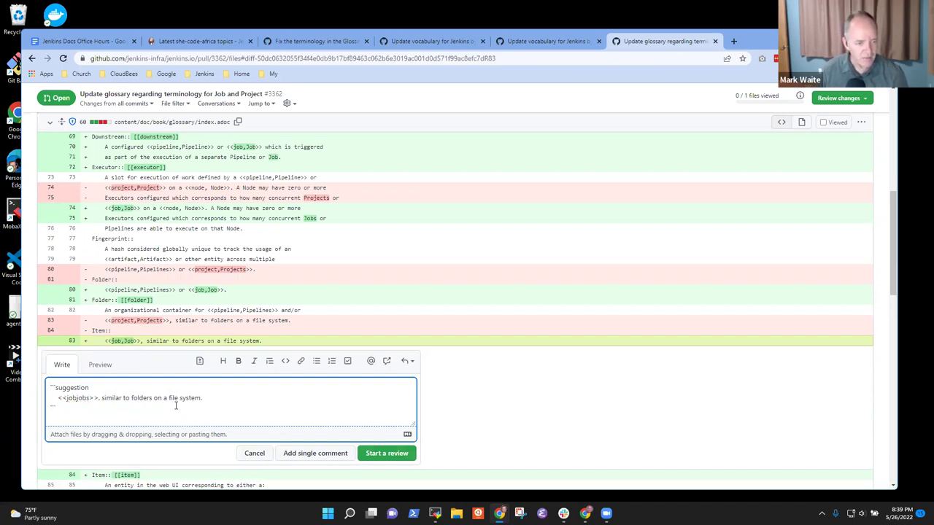
{"action": "type", "text": ","}
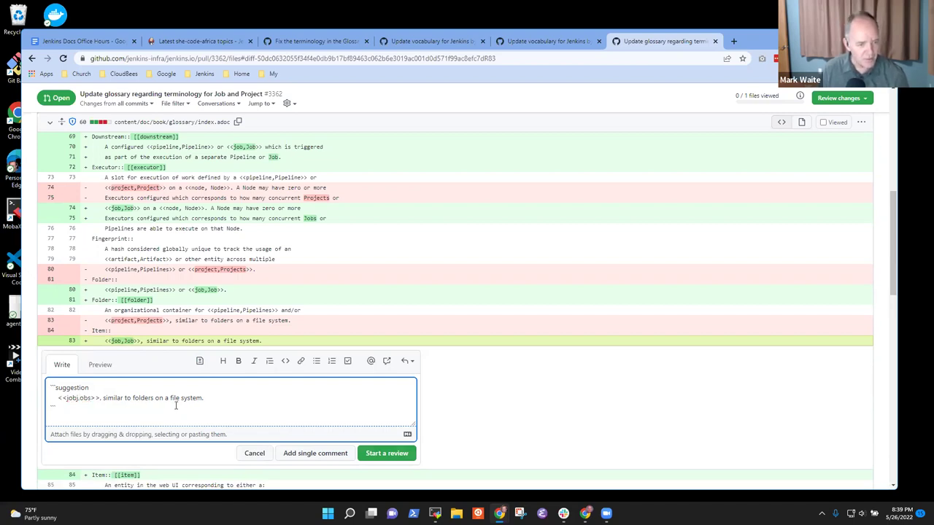
{"action": "key", "text": "F11"}
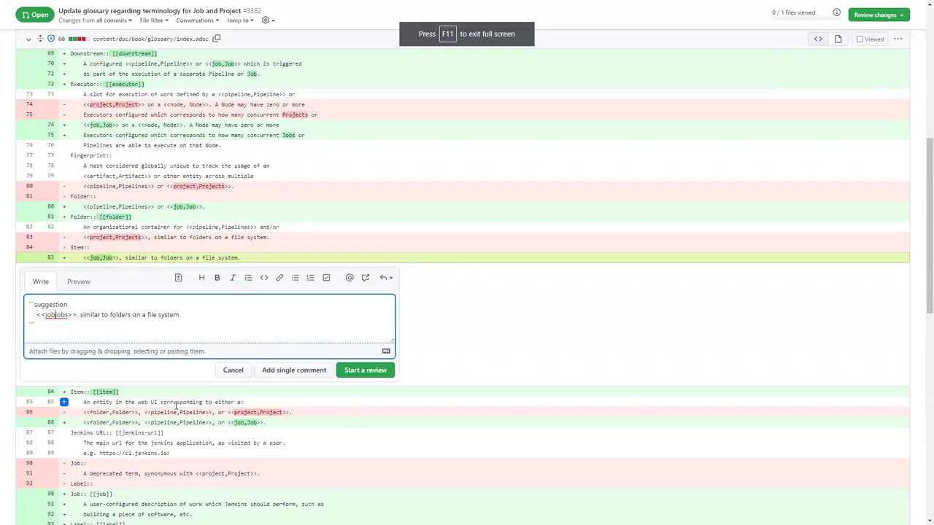
{"action": "type", "text": ",j"}
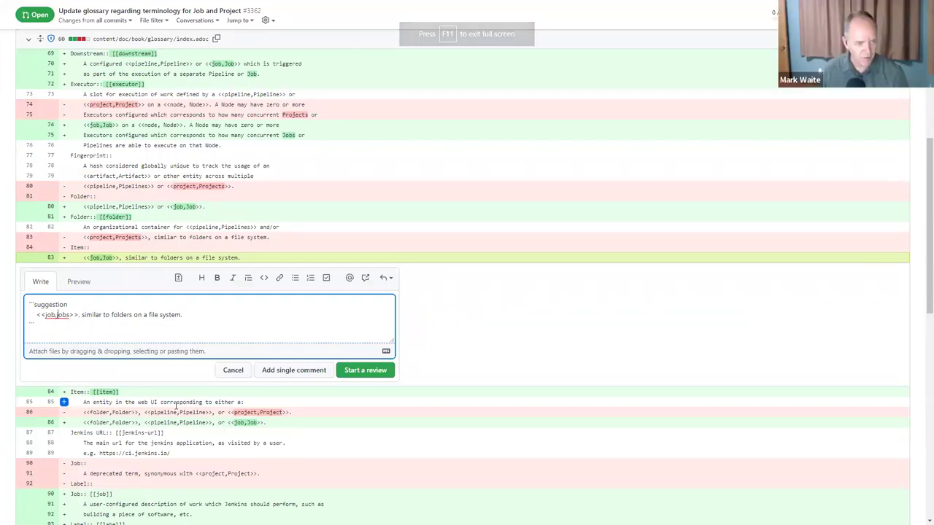
{"action": "key", "text": "ctrl+Home"}
{"action": "key", "text": "Return"}
{"action": "key", "text": "Up"}
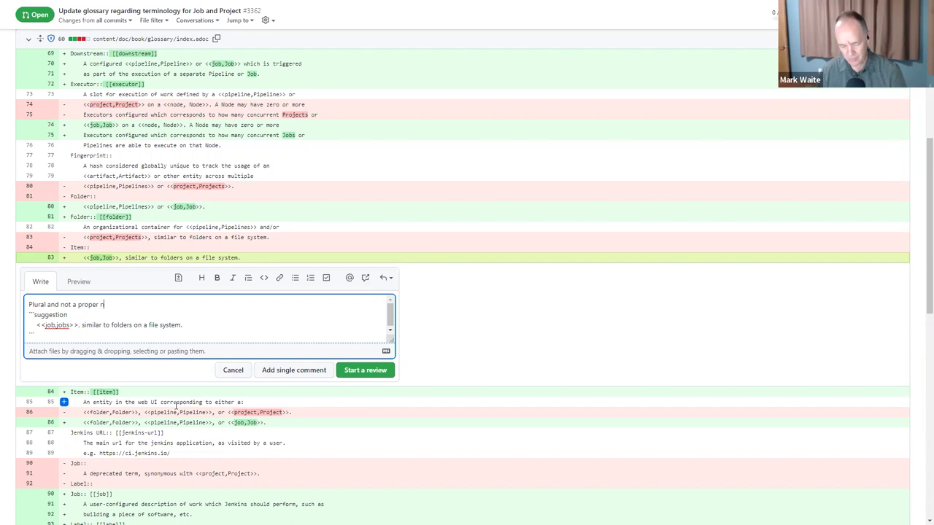
{"action": "left_click", "coordinate": [297, 373]}
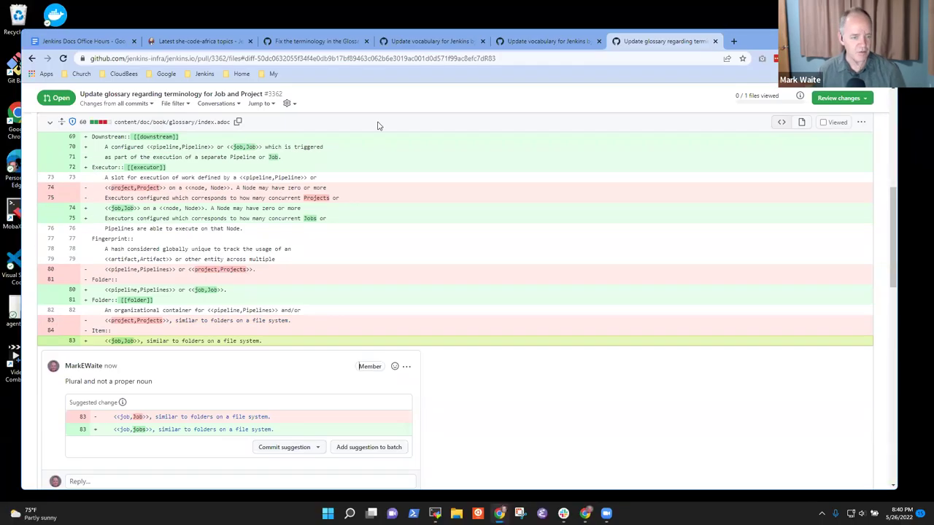
- Commit the line-83 suggestion with the commit message 'Plural'
{"action": "left_click", "coordinate": [307, 447]}
{"action": "scroll", "coordinate": [272, 461], "scroll_direction": "down", "scroll_amount": 3}
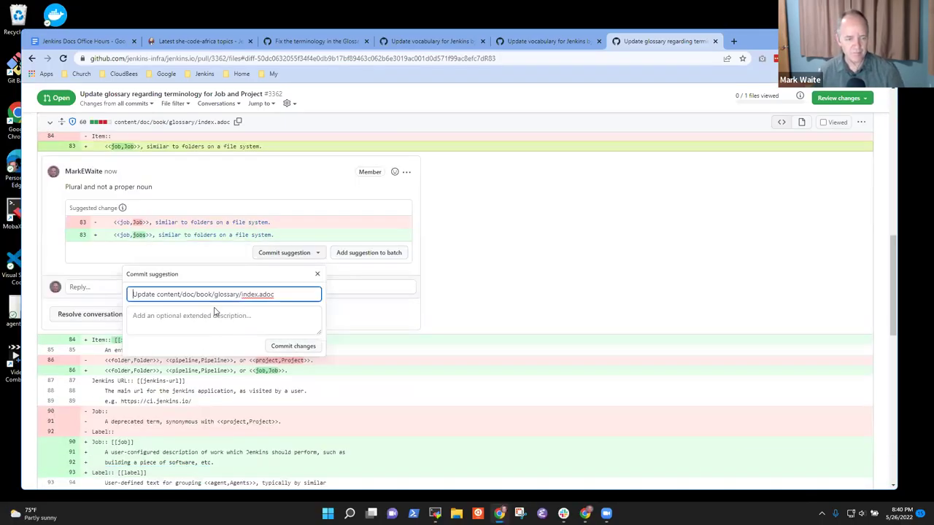
{"action": "left_click_drag", "start_coordinate": [169, 299], "coordinate": [73, 299]}
{"action": "key", "text": "BackSpace"}
{"action": "type", "text": "Plural"}
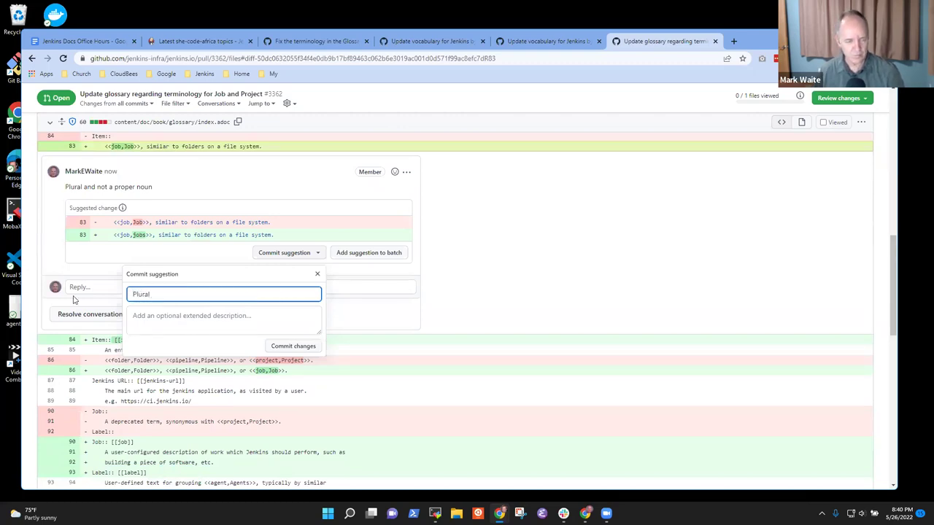
{"action": "left_click", "coordinate": [296, 347]}
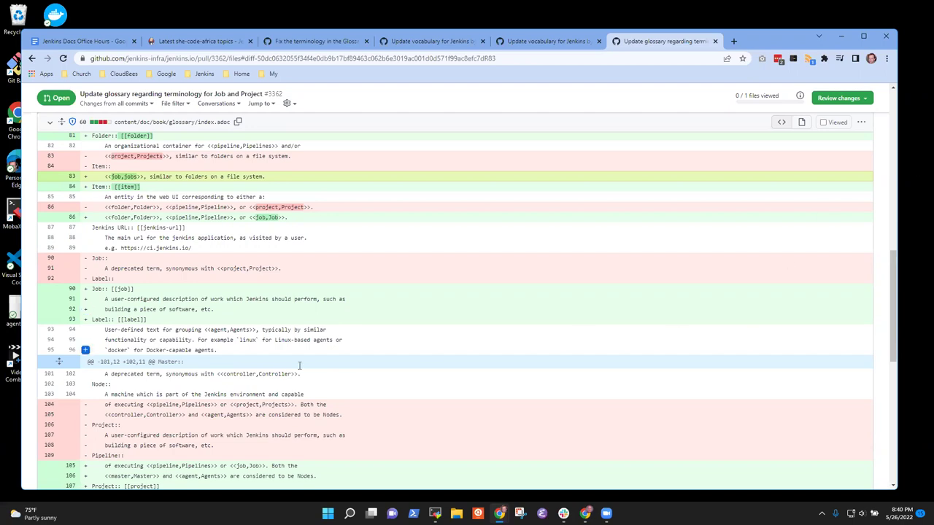
- Post a single-comment suggestion changing line 105's <<job,Job>> to <<job,jobs>>
{"action": "scroll", "coordinate": [85, 340], "scroll_direction": "down", "scroll_amount": 3}
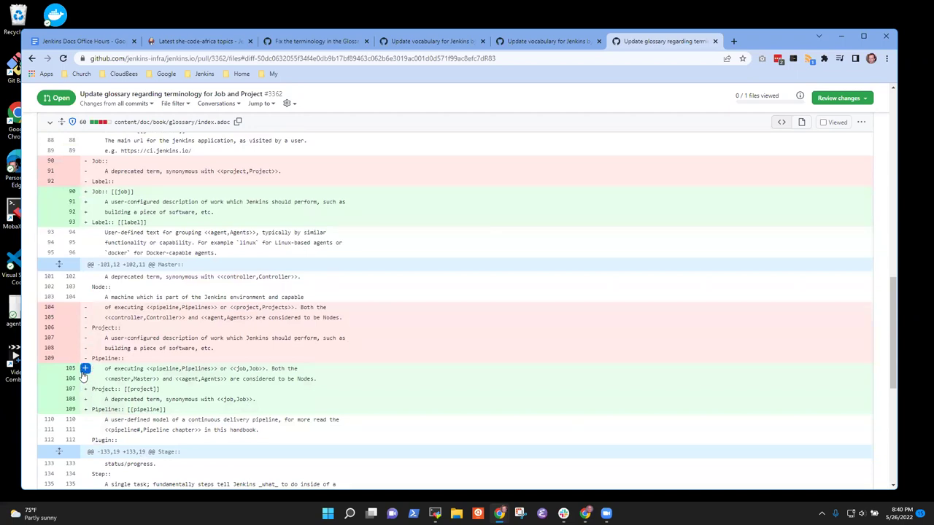
{"action": "left_click", "coordinate": [85, 369]}
{"action": "left_click", "coordinate": [199, 389]}
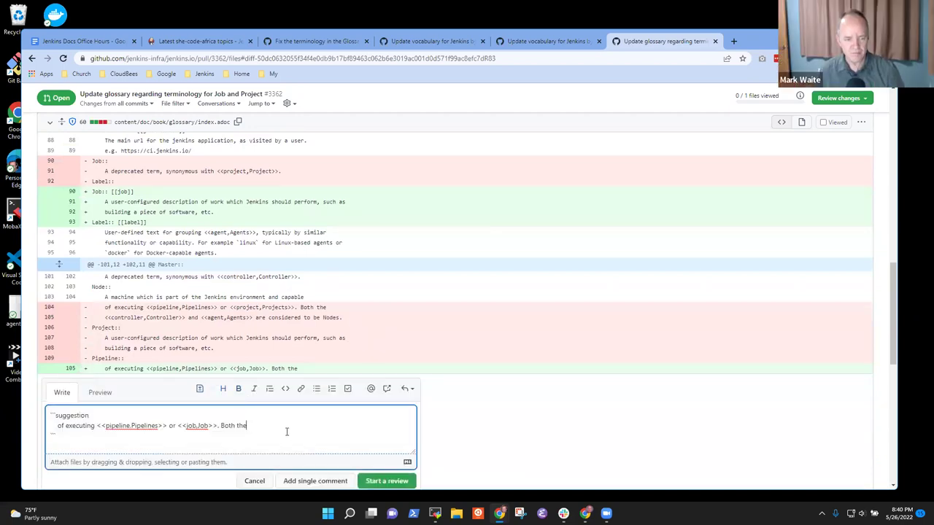
{"action": "key", "text": "Left"}
{"action": "key", "text": "Left"}
{"action": "key", "text": "Left"}
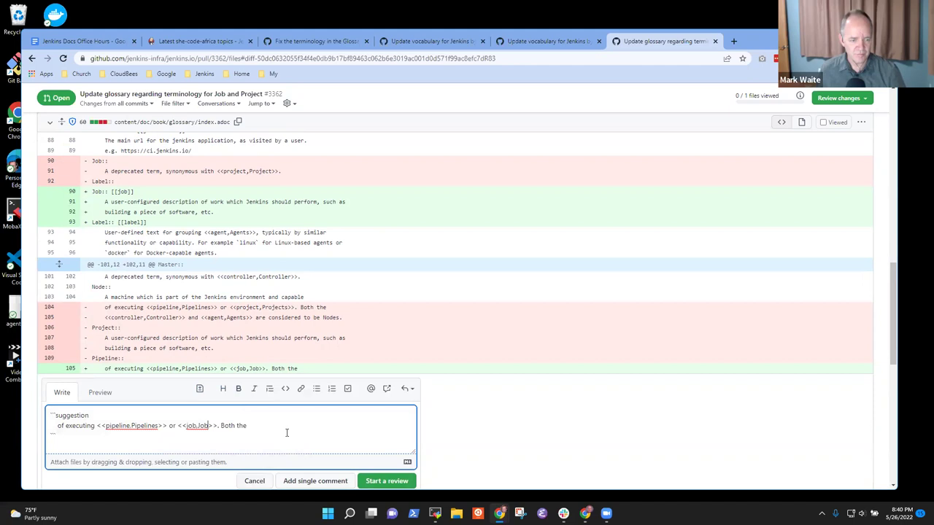
{"action": "key", "text": "Delete"}
{"action": "type", "text": "j"}
{"action": "key", "text": "Right"}
{"action": "key", "text": "Right"}
{"action": "type", "text": "s"}
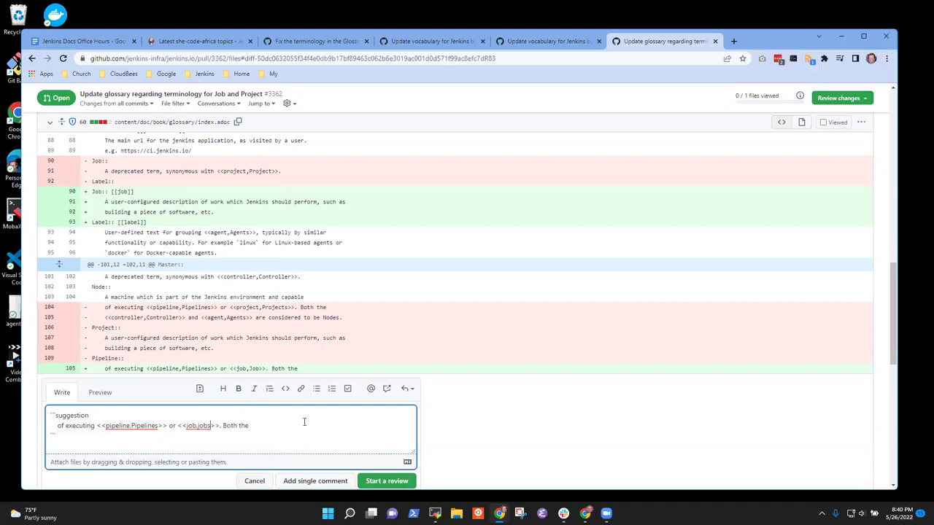
{"action": "left_click", "coordinate": [323, 482]}
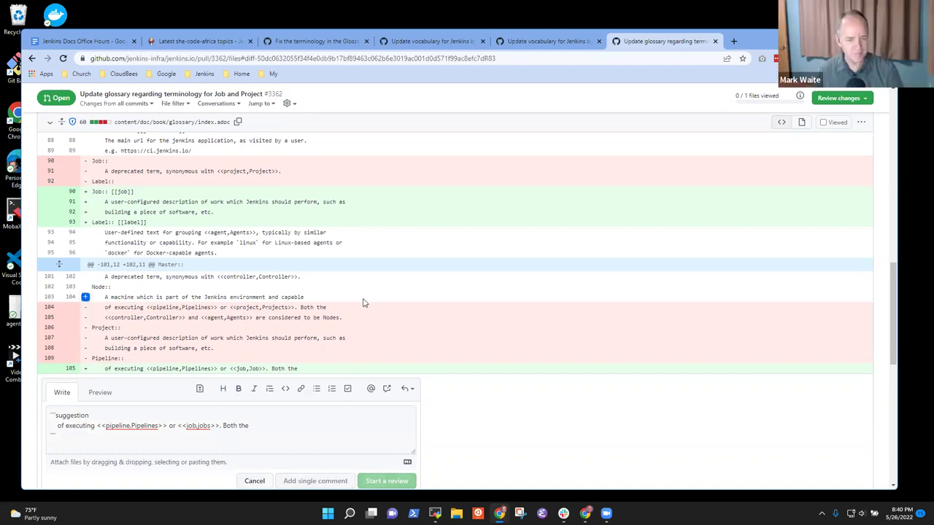
{"action": "scroll", "coordinate": [429, 156], "scroll_direction": "down", "scroll_amount": 5}
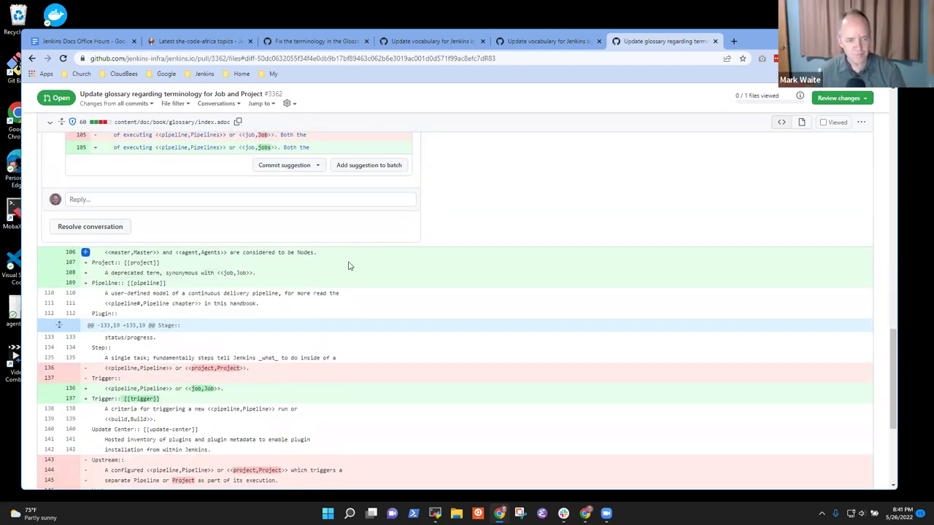
{"action": "scroll", "coordinate": [354, 264], "scroll_direction": "down", "scroll_amount": 3}
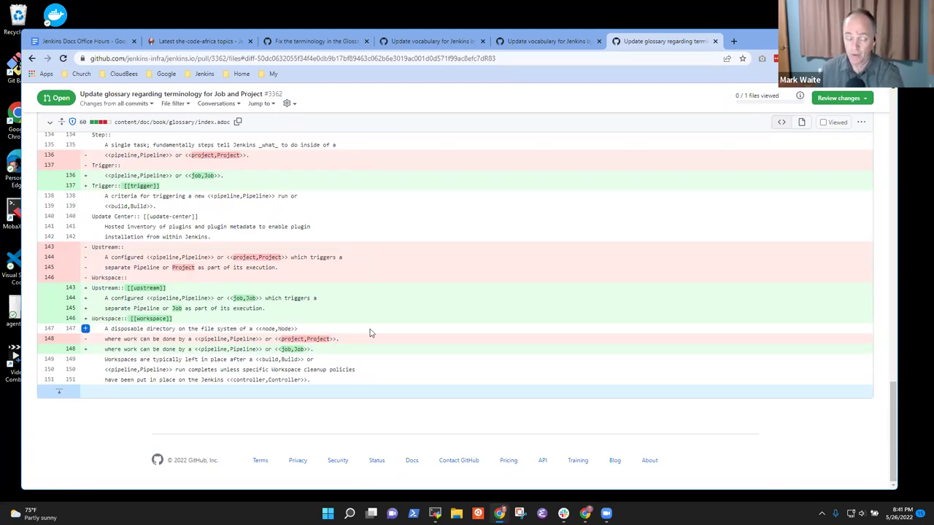
{"action": "scroll", "coordinate": [394, 337], "scroll_direction": "up", "scroll_amount": 1}
{"action": "scroll", "coordinate": [412, 341], "scroll_direction": "up", "scroll_amount": 10}
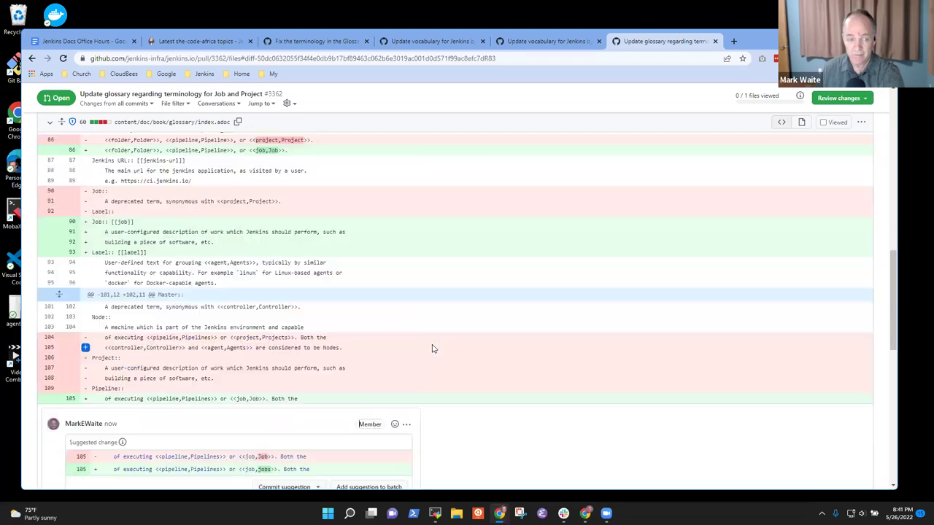
{"action": "scroll", "coordinate": [347, 259], "scroll_direction": "up", "scroll_amount": 3}
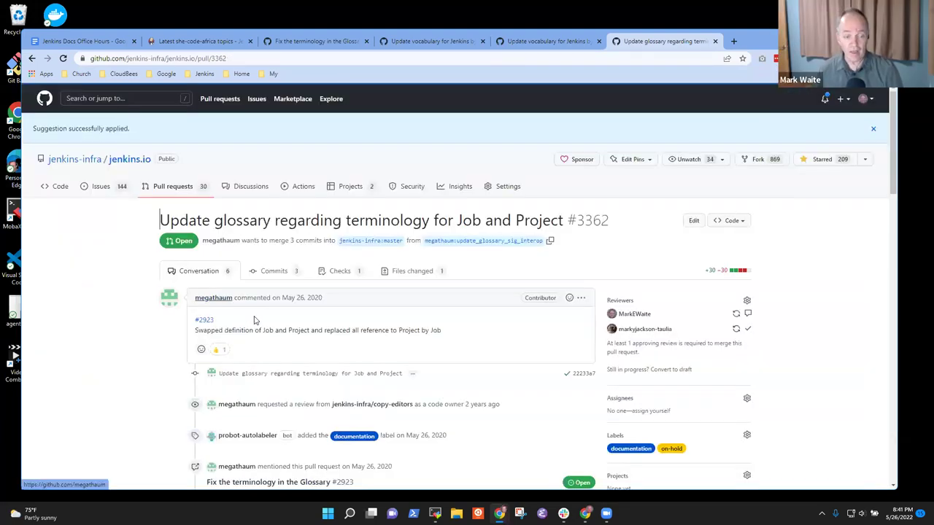
- Commit the plural 'jobs' suggestion with the commit title 'Plural'
{"action": "scroll", "coordinate": [314, 326], "scroll_direction": "down", "scroll_amount": 15}
{"action": "scroll", "coordinate": [338, 331], "scroll_direction": "down", "scroll_amount": 3}
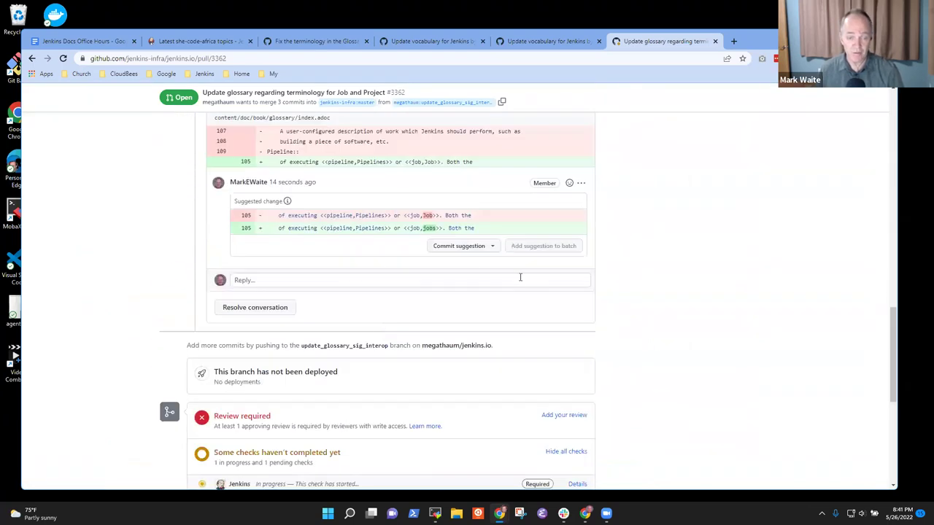
{"action": "left_click", "coordinate": [470, 246]}
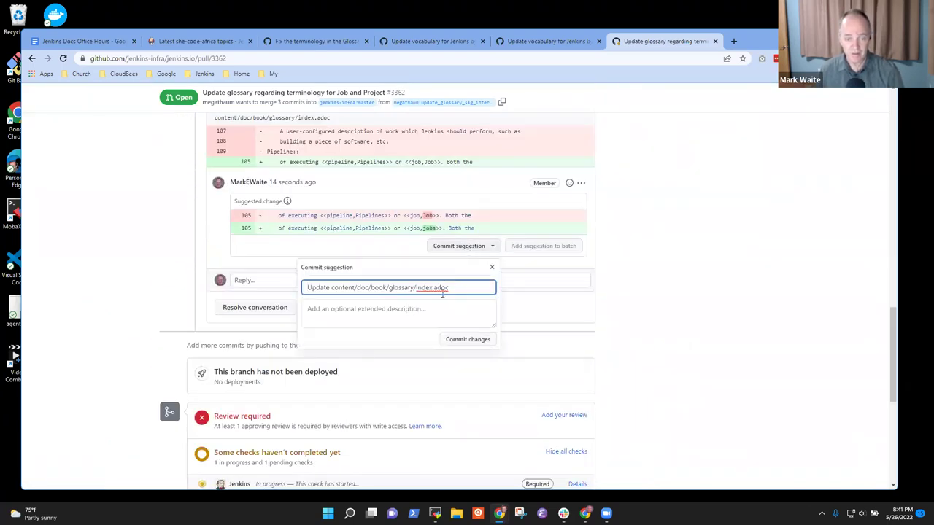
{"action": "key", "text": "shift+Home"}
{"action": "type", "text": "Plural"}
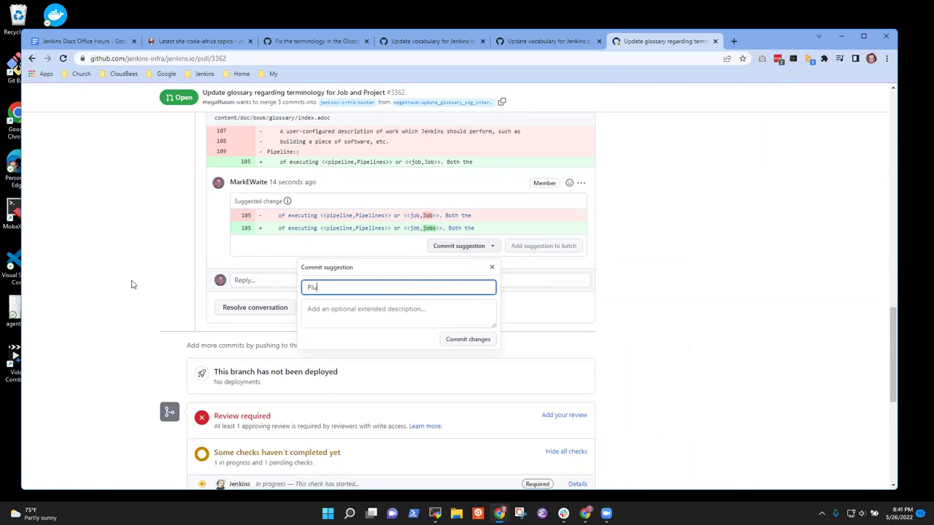
{"action": "left_click", "coordinate": [466, 340]}
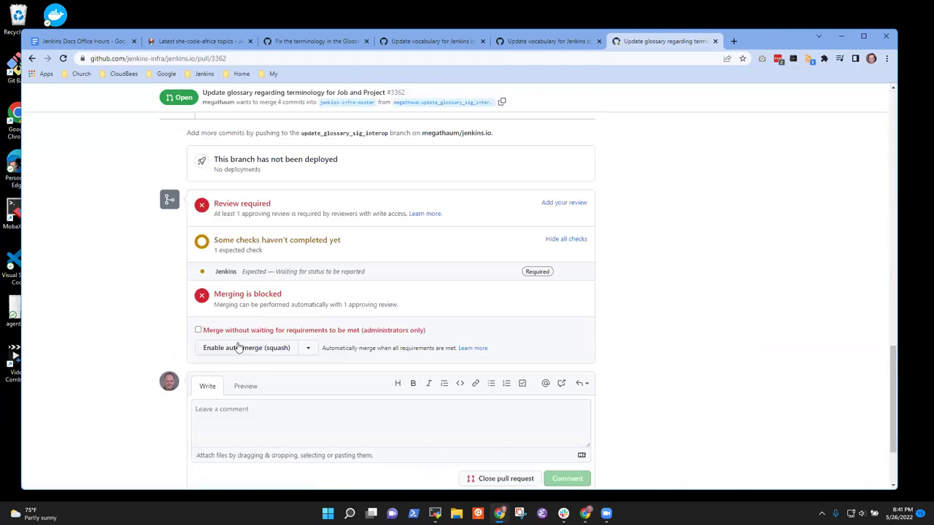
- Enable and confirm squash auto-merge for pull request #3362
{"action": "left_click", "coordinate": [229, 351]}
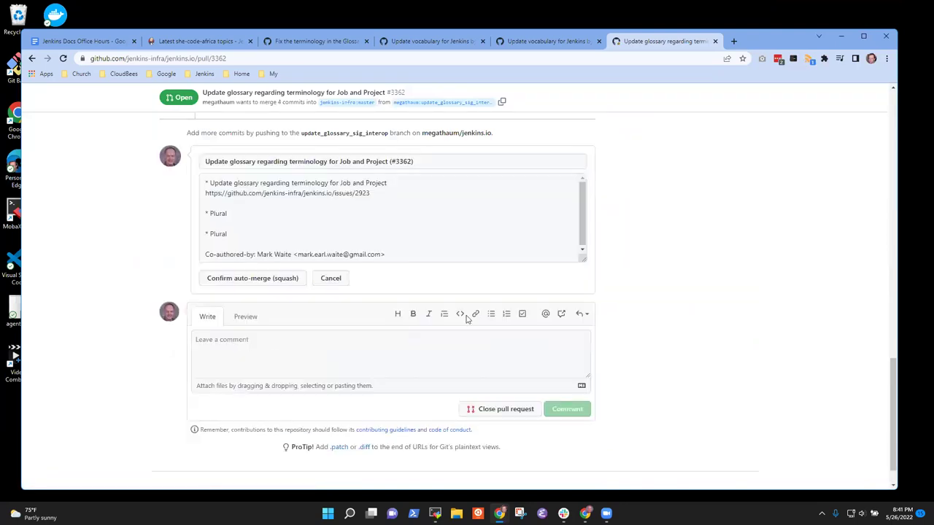
{"action": "left_click", "coordinate": [268, 281]}
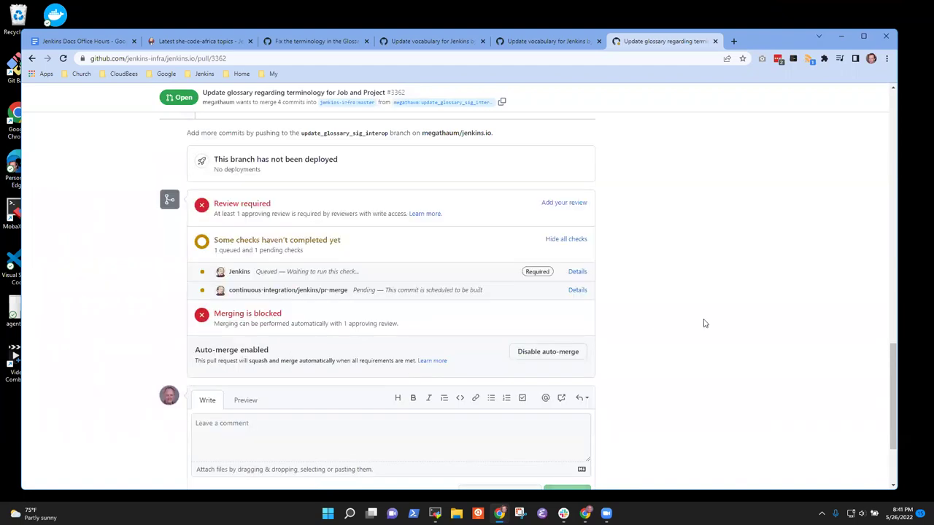
{"action": "scroll", "coordinate": [614, 376], "scroll_direction": "up", "scroll_amount": 10}
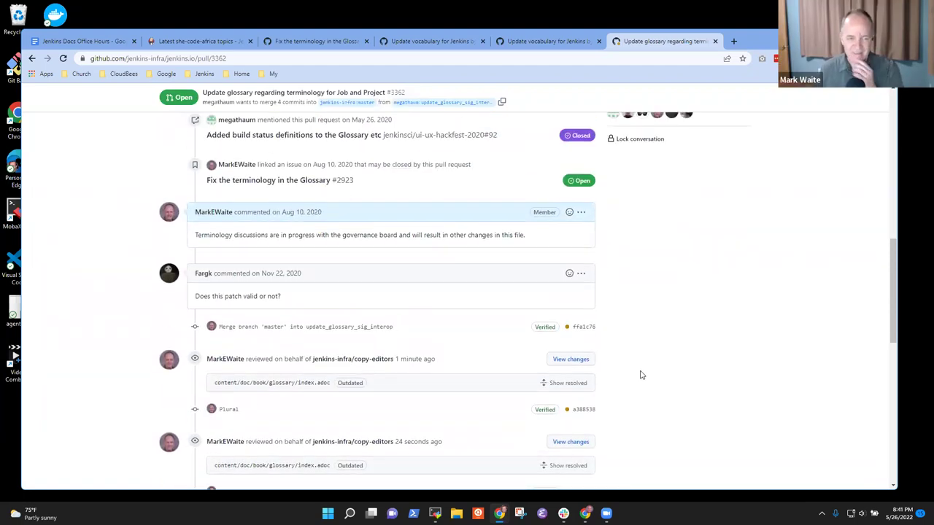
{"action": "scroll", "coordinate": [535, 268], "scroll_direction": "up", "scroll_amount": 10}
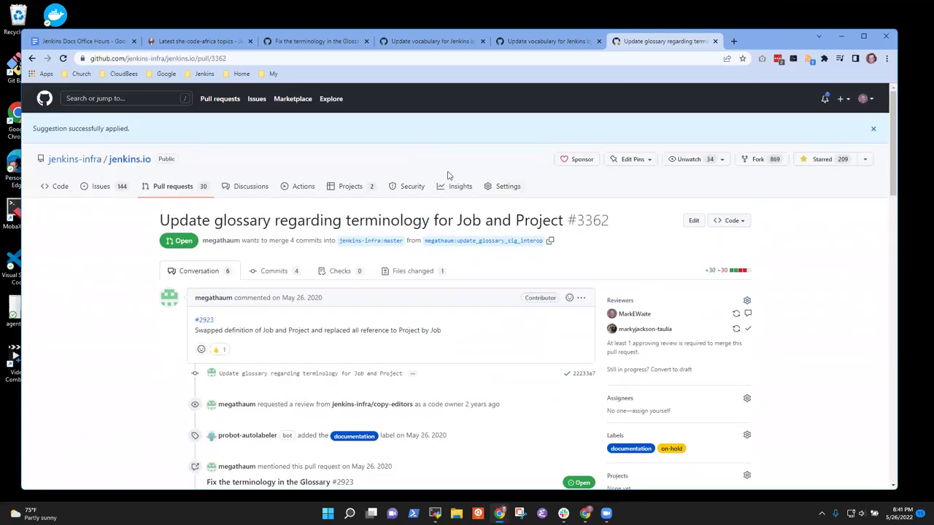
- Browse pages 1 and 2 of the repository's 30 open pull requests
{"action": "left_click", "coordinate": [195, 188]}
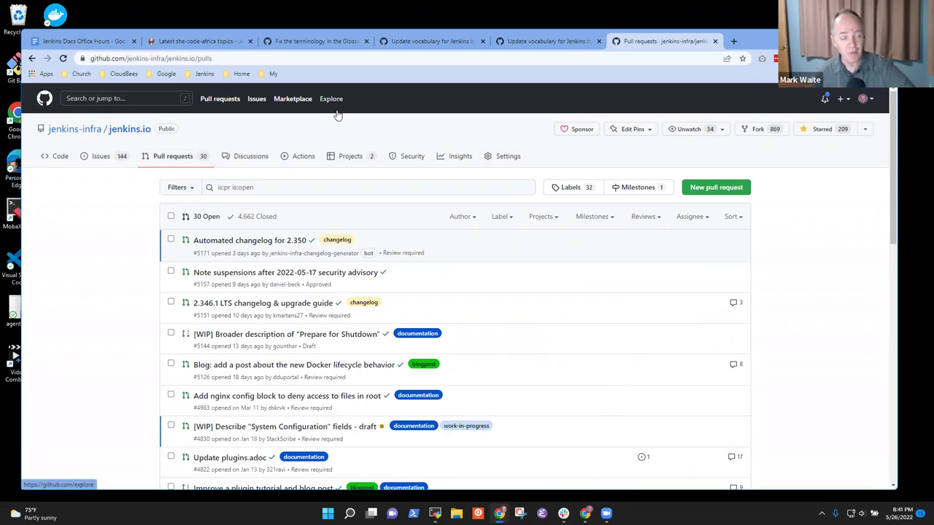
{"action": "scroll", "coordinate": [288, 328], "scroll_direction": "down", "scroll_amount": 1}
{"action": "scroll", "coordinate": [288, 328], "scroll_direction": "down", "scroll_amount": 15}
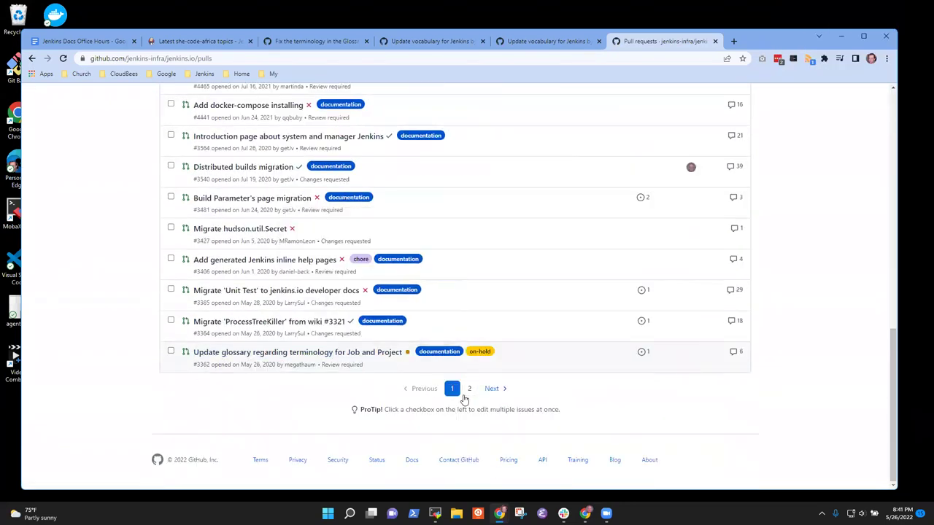
{"action": "left_click", "coordinate": [468, 389]}
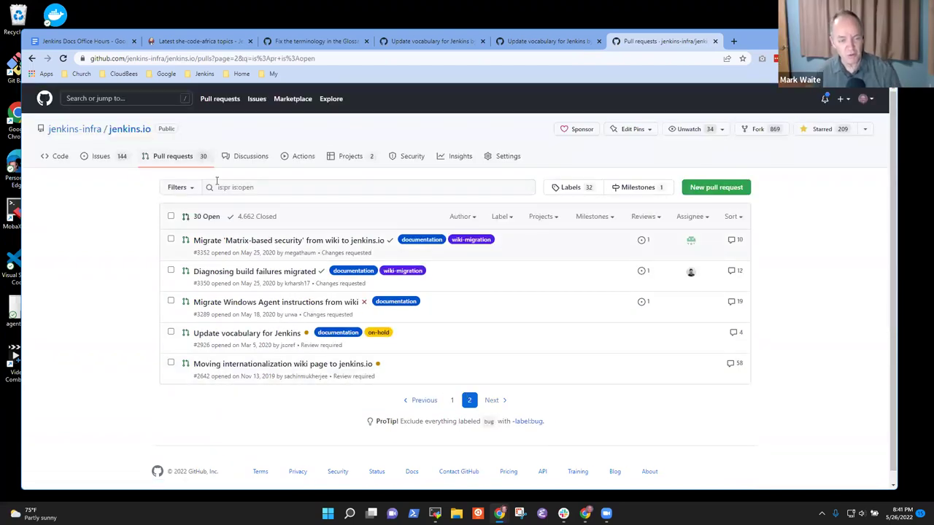
{"action": "left_click", "coordinate": [207, 216]}
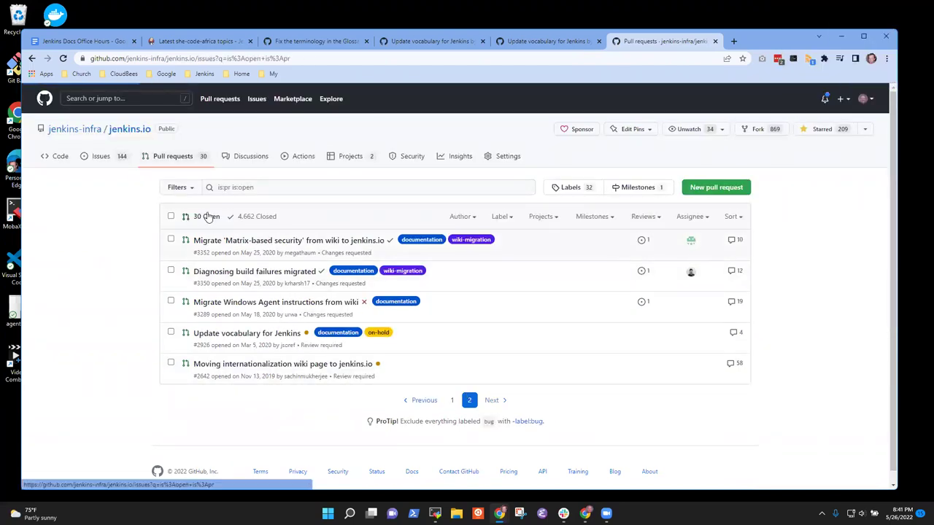
{"action": "scroll", "coordinate": [370, 280], "scroll_direction": "down", "scroll_amount": 10}
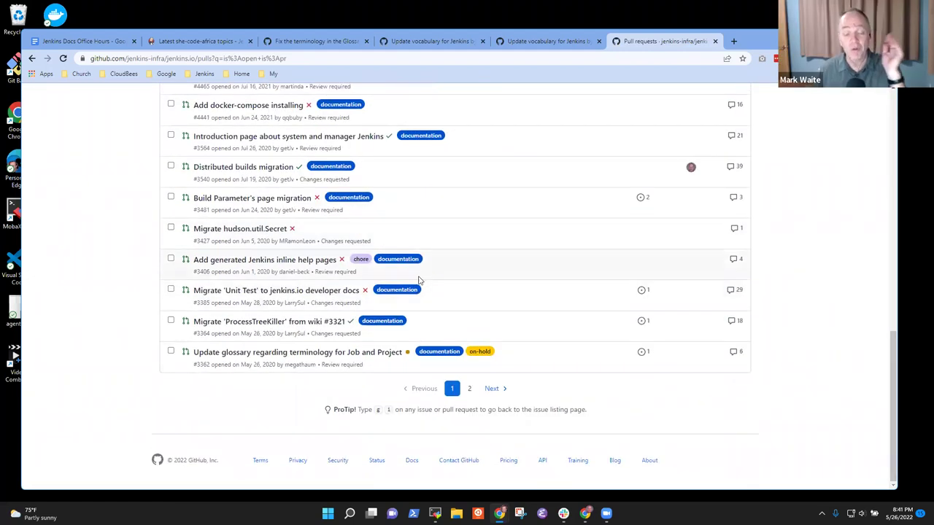
{"action": "left_click", "coordinate": [468, 391]}
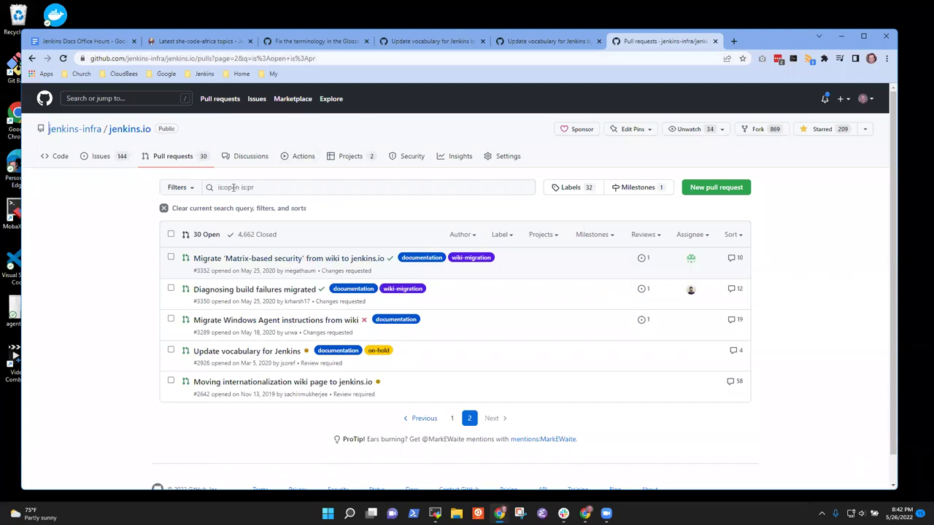
{"action": "left_click", "coordinate": [204, 236]}
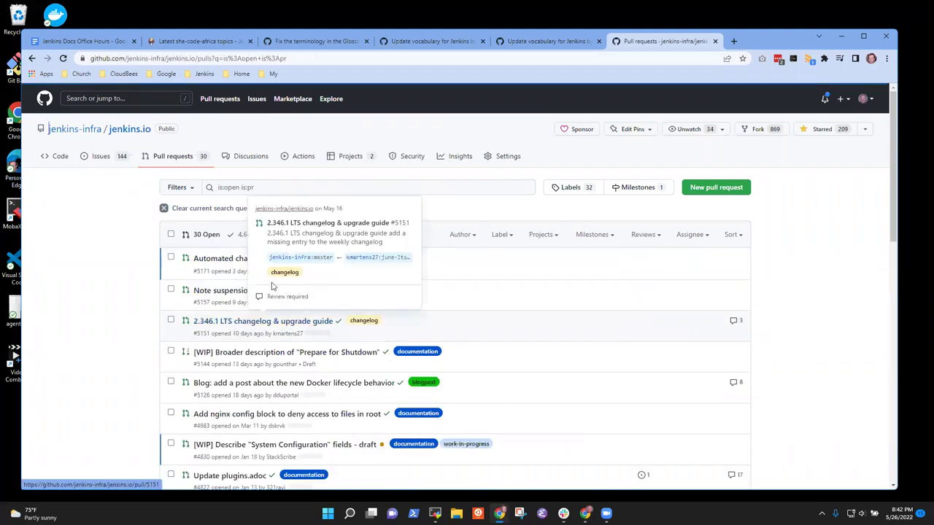
- Highlight the Note suspensions and 2.346.1 pull request rows, then the Note suspensions title
{"action": "left_click_drag", "start_coordinate": [405, 335], "coordinate": [452, 280]}
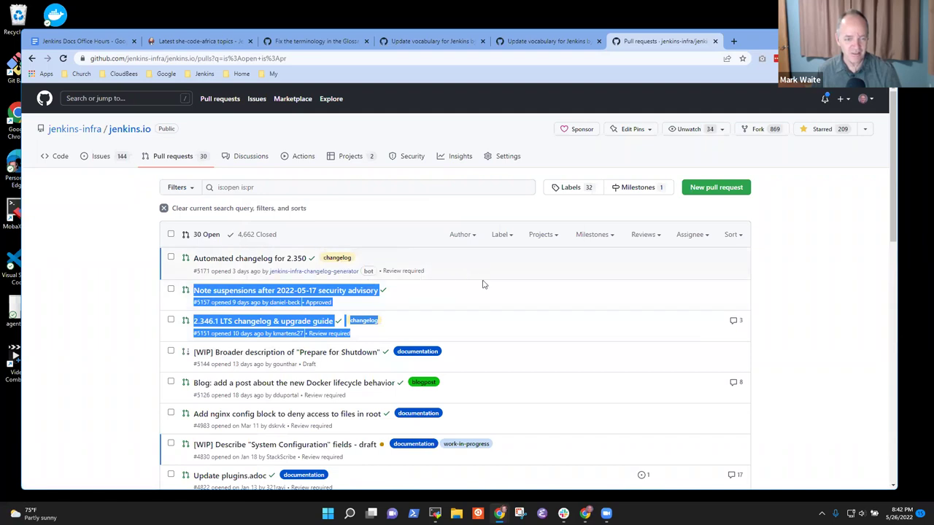
{"action": "left_click", "coordinate": [460, 306]}
{"action": "left_click_drag", "start_coordinate": [379, 290], "coordinate": [185, 290]}
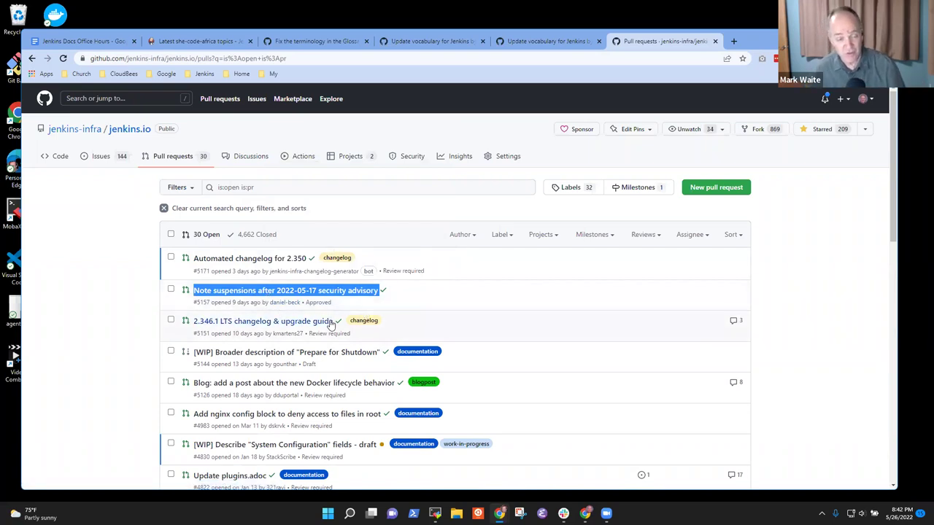
{"action": "left_click", "coordinate": [462, 291]}
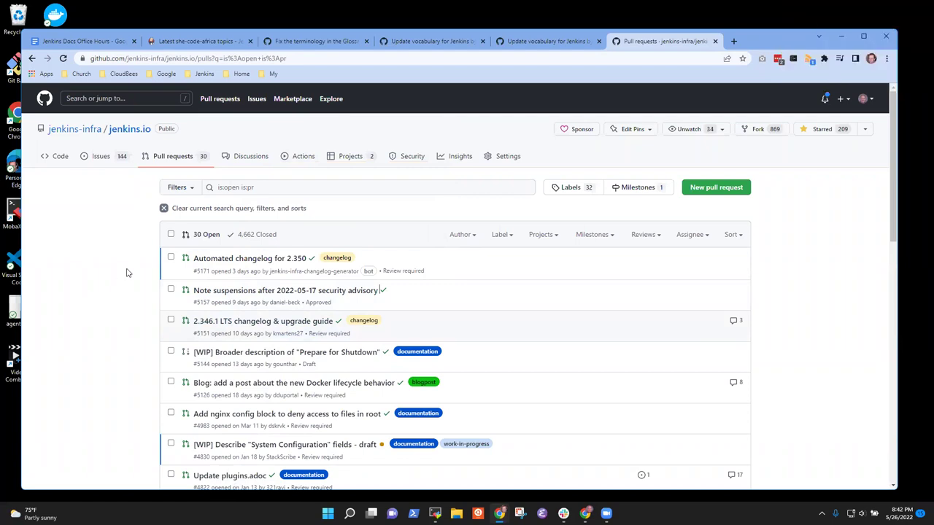
{"action": "left_click", "coordinate": [106, 42]}
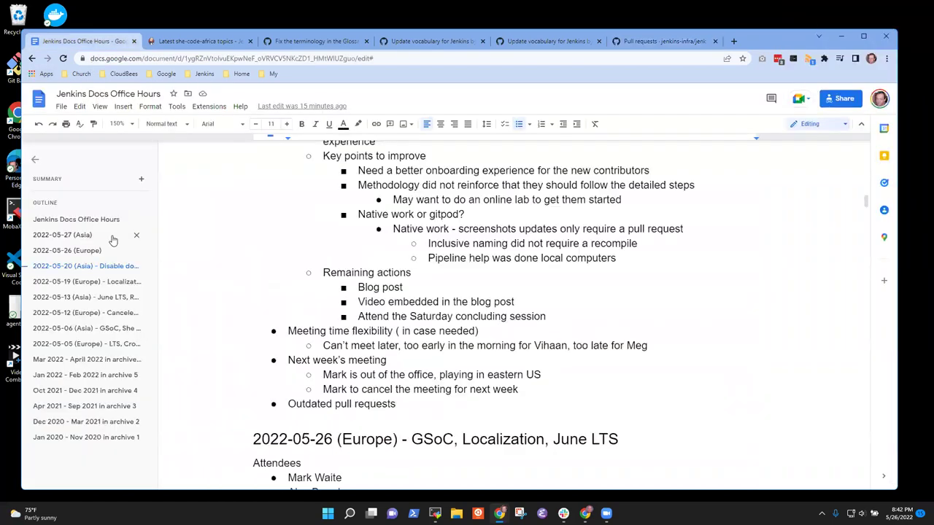